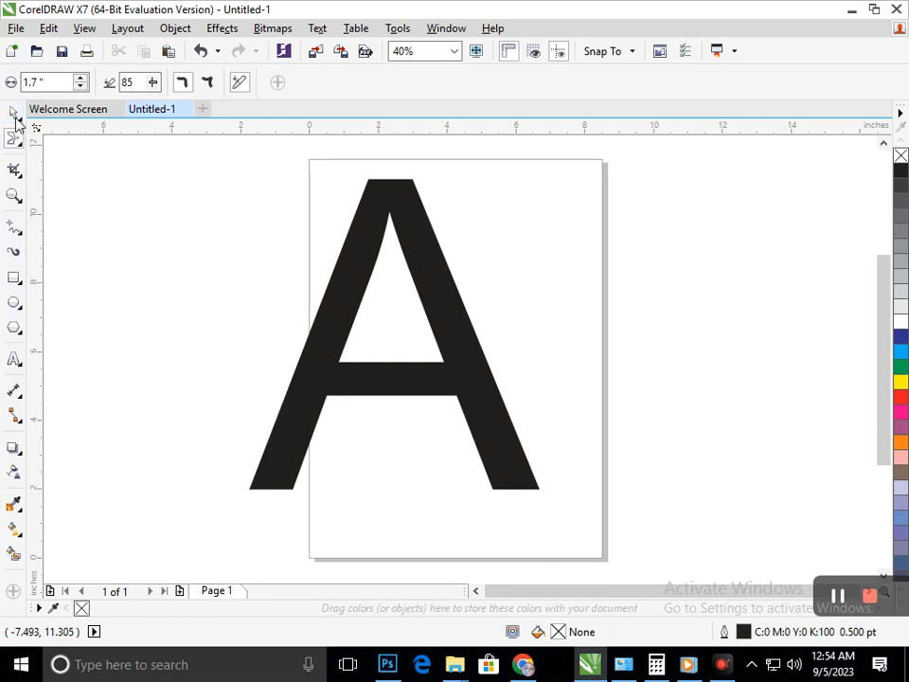
Move the letter A so it fits centrally on the page, and convert it to curves.
{"action": "left_click", "coordinate": [364, 382]}
{"action": "left_click_drag", "start_coordinate": [363, 382], "coordinate": [397, 379]}
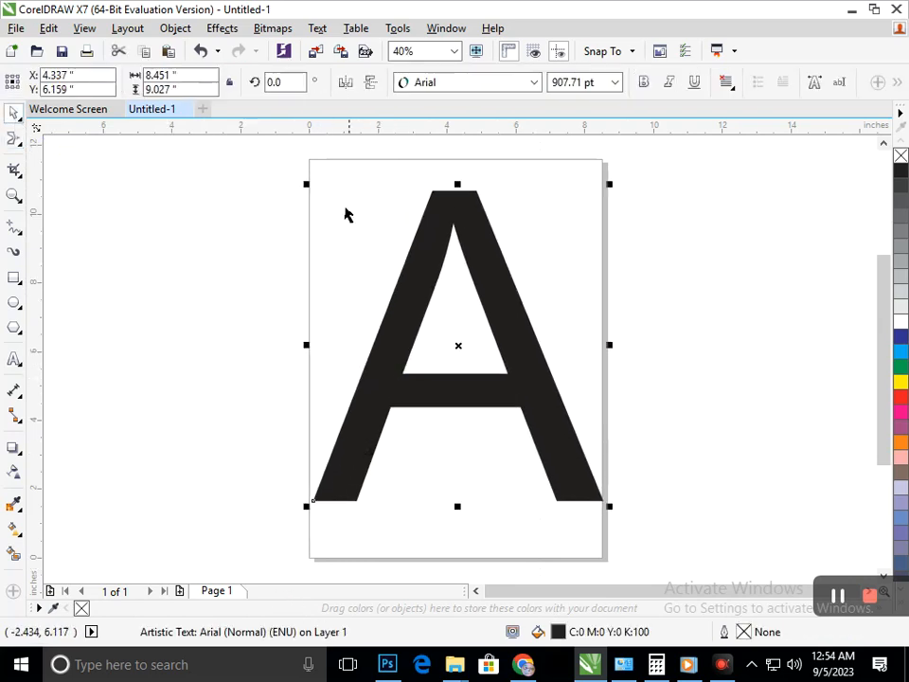
{"action": "key", "text": "ctrl+q"}
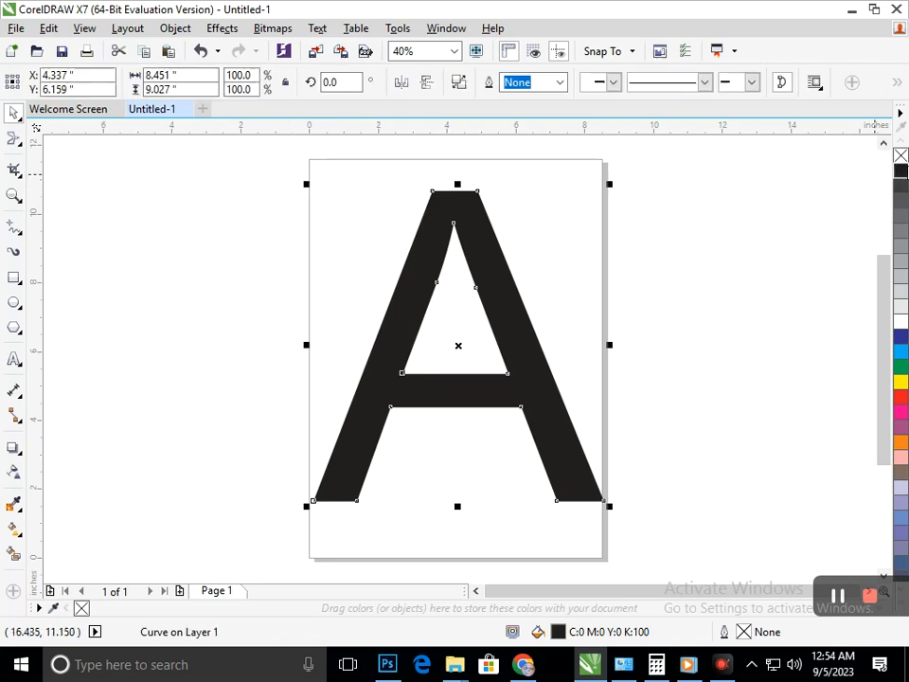
Remove the fill from the letter A and give it a thin black outline.
{"action": "left_click", "coordinate": [901, 156]}
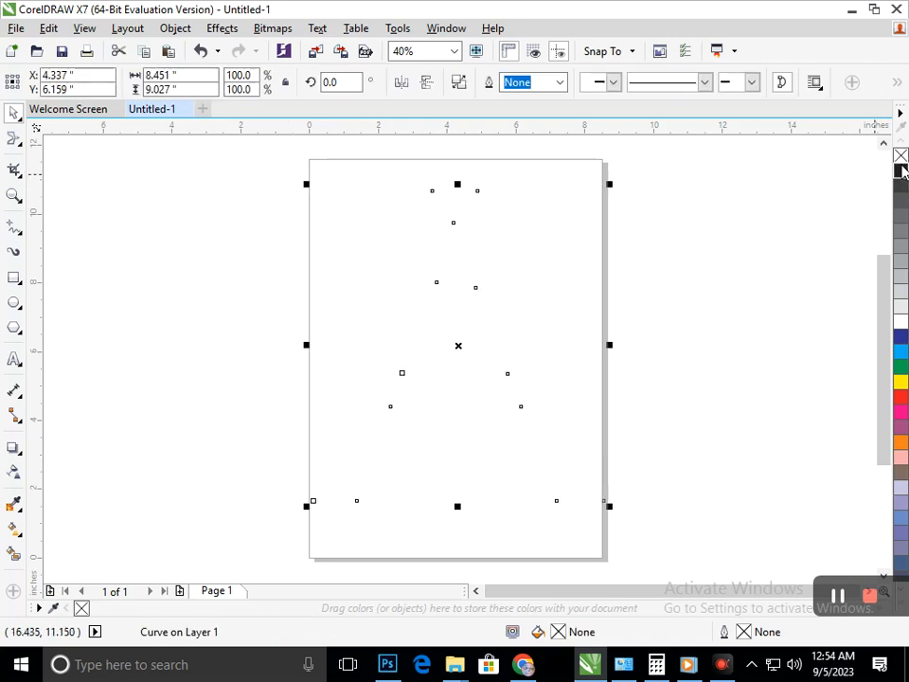
{"action": "left_click", "coordinate": [724, 305]}
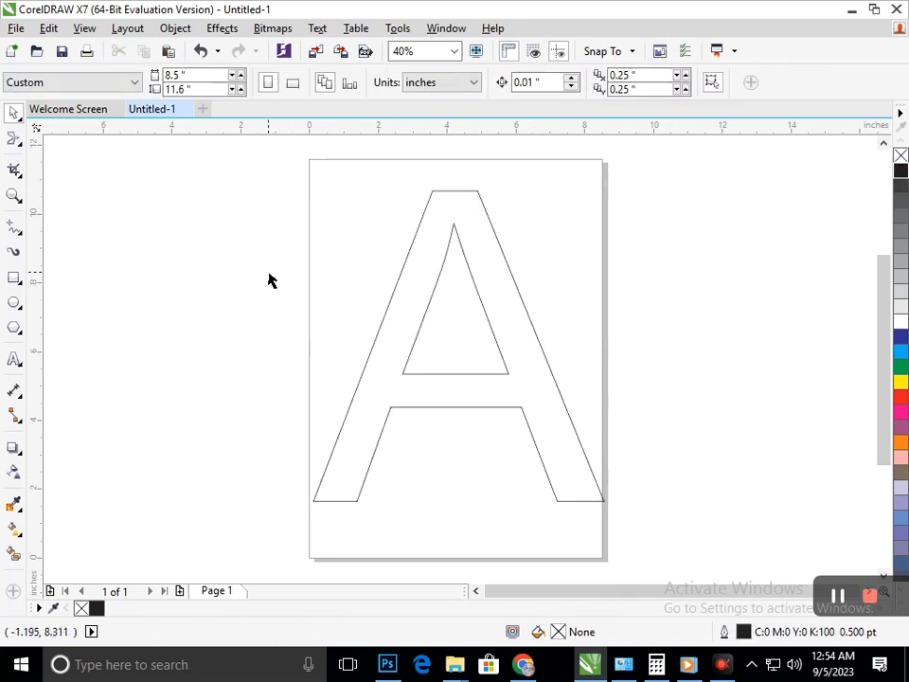
Reshape the inner triangle by moving its two bottom nodes down onto the crossbar's lower corners.
{"action": "key", "text": "F10"}
{"action": "left_click", "coordinate": [407, 382]}
{"action": "left_click_drag", "start_coordinate": [402, 378], "coordinate": [392, 405]}
{"action": "left_click_drag", "start_coordinate": [511, 379], "coordinate": [519, 406]}
Delete the line across the bottom of the inner triangle with Virtual Segment Delete, leaving the letter open between its legs.
{"action": "left_click", "coordinate": [19, 174]}
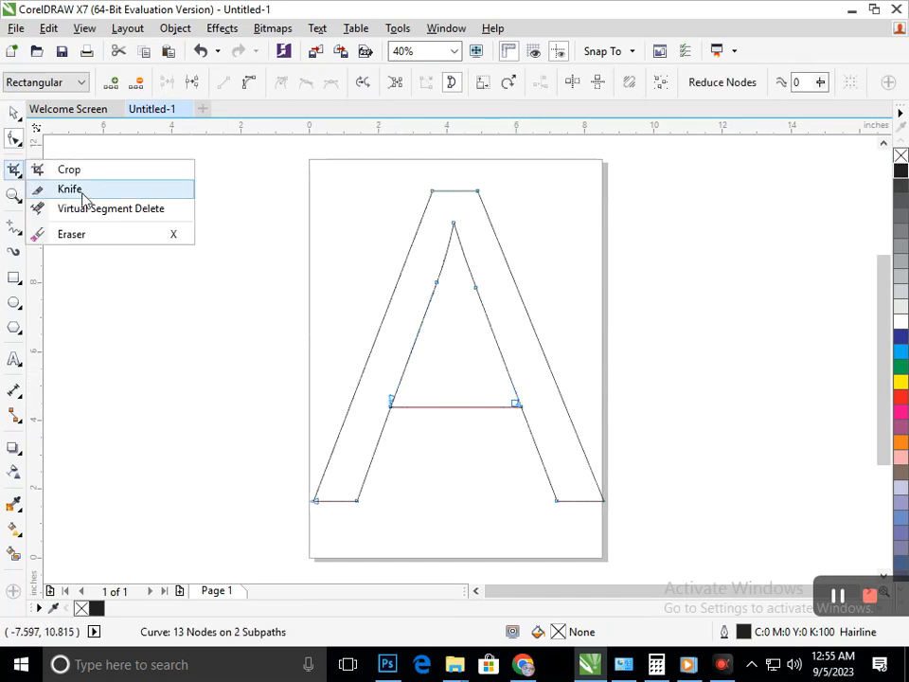
{"action": "left_click", "coordinate": [59, 188]}
{"action": "left_click", "coordinate": [458, 409]}
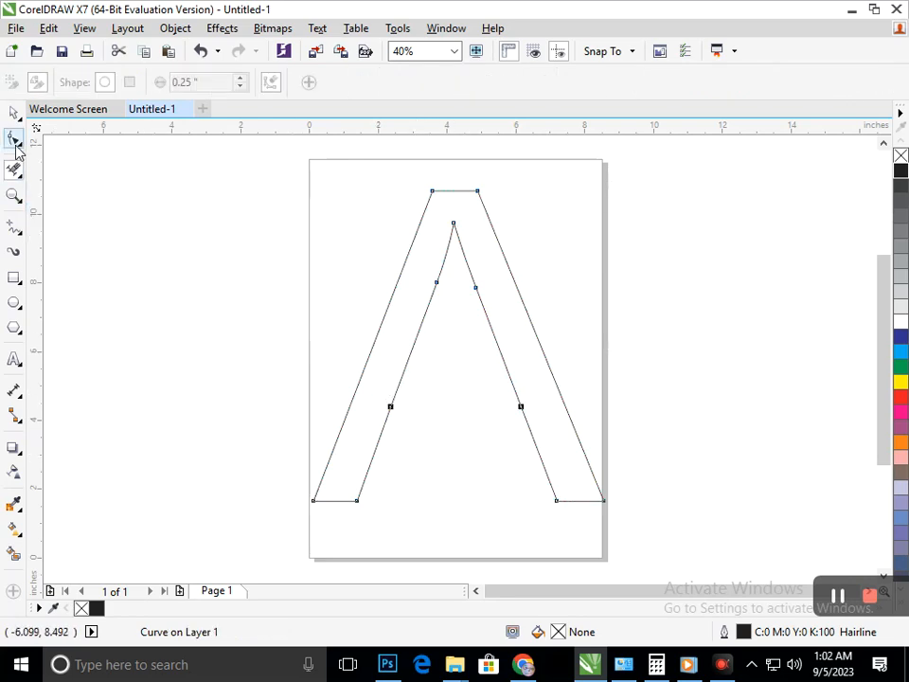
{"action": "left_click", "coordinate": [14, 141]}
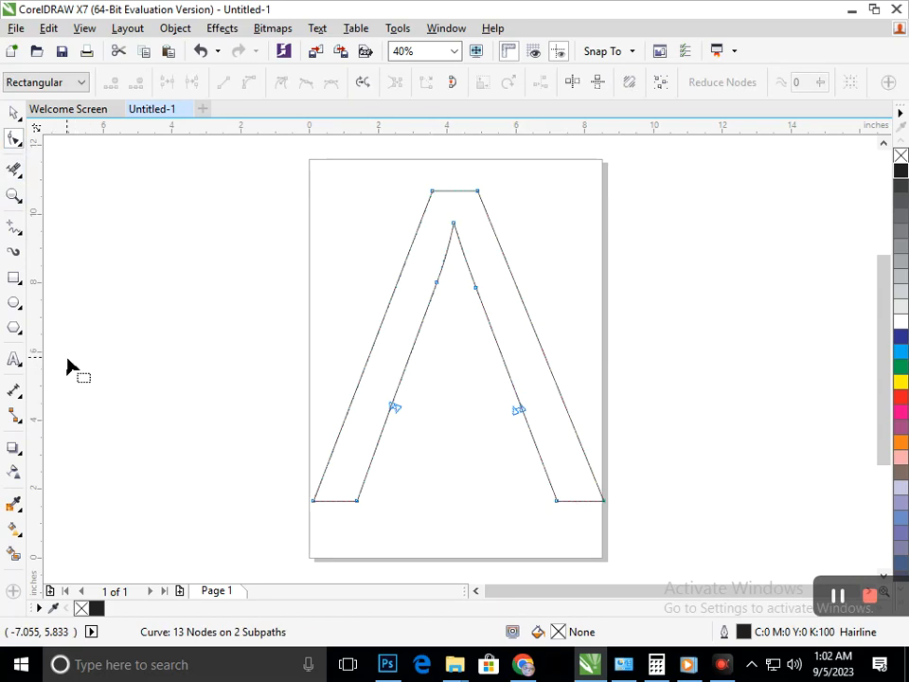
Draw 2-point lines extending the left foot's baseline inward and running diagonally beside the left leg's inner edge in two end-to-end segments.
{"action": "left_click", "coordinate": [21, 235]}
{"action": "left_click", "coordinate": [85, 246]}
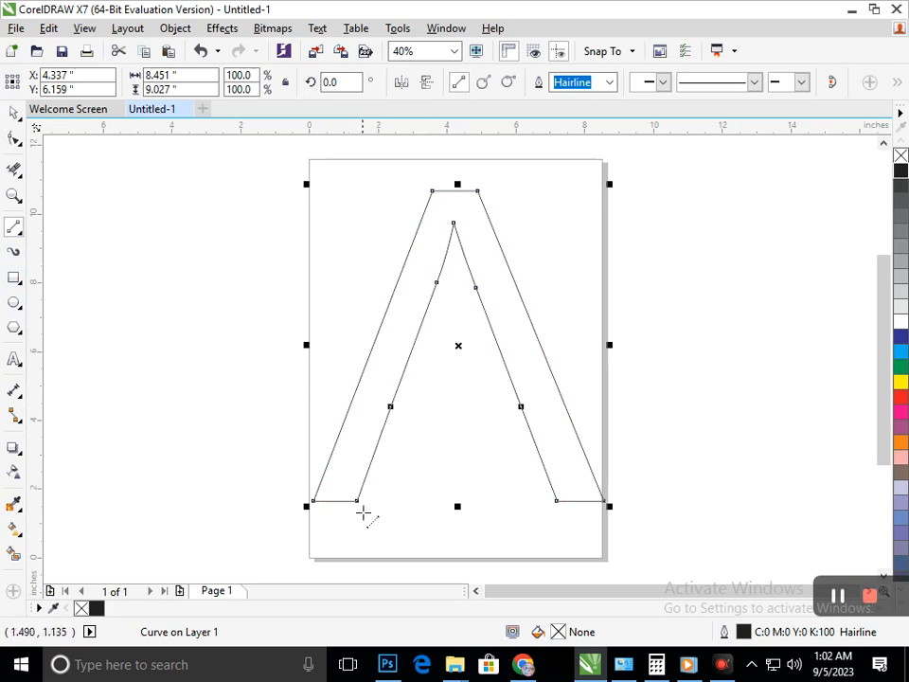
{"action": "mouse_move", "coordinate": [358, 501]}
{"action": "left_mouse_down"}
{"action": "mouse_move", "coordinate": [419, 501]}
{"action": "mouse_move", "coordinate": [396, 491]}
{"action": "mouse_move", "coordinate": [416, 405]}
{"action": "left_mouse_up"}
{"action": "left_click_drag", "start_coordinate": [329, 413], "coordinate": [240, 375]}
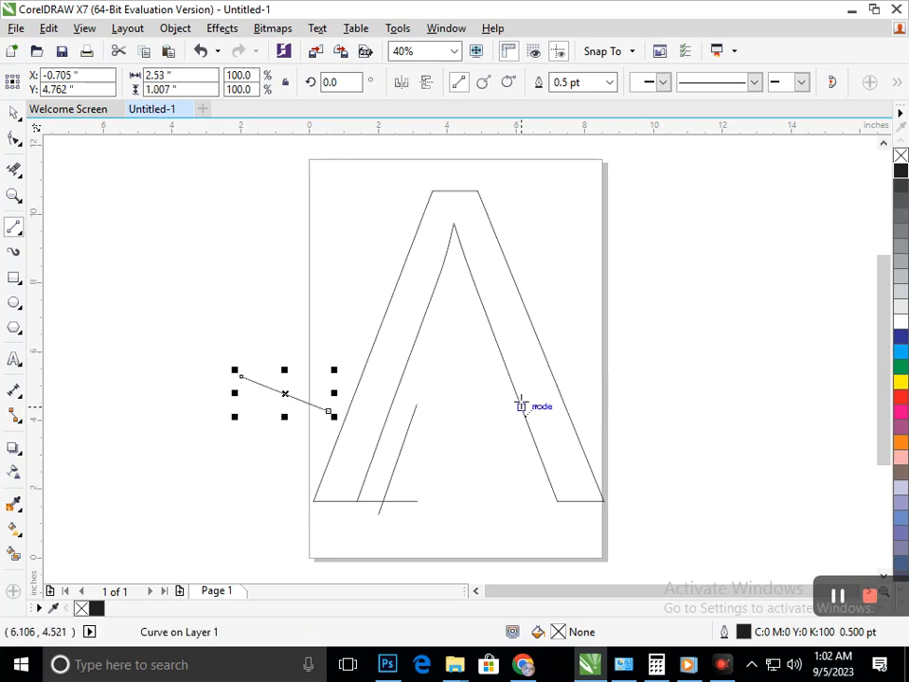
{"action": "key", "text": "ctrl+z"}
{"action": "left_click_drag", "start_coordinate": [416, 405], "coordinate": [436, 348]}
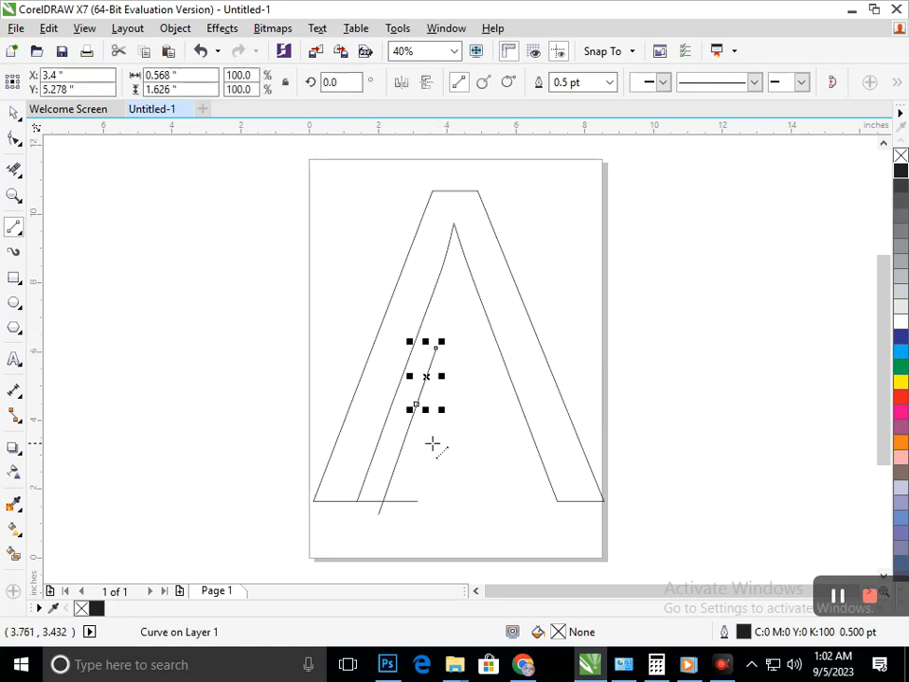
Draw a nearly horizontal line about 9.8 inches long across both legs and move it slightly upward.
{"action": "left_click_drag", "start_coordinate": [319, 372], "coordinate": [657, 377]}
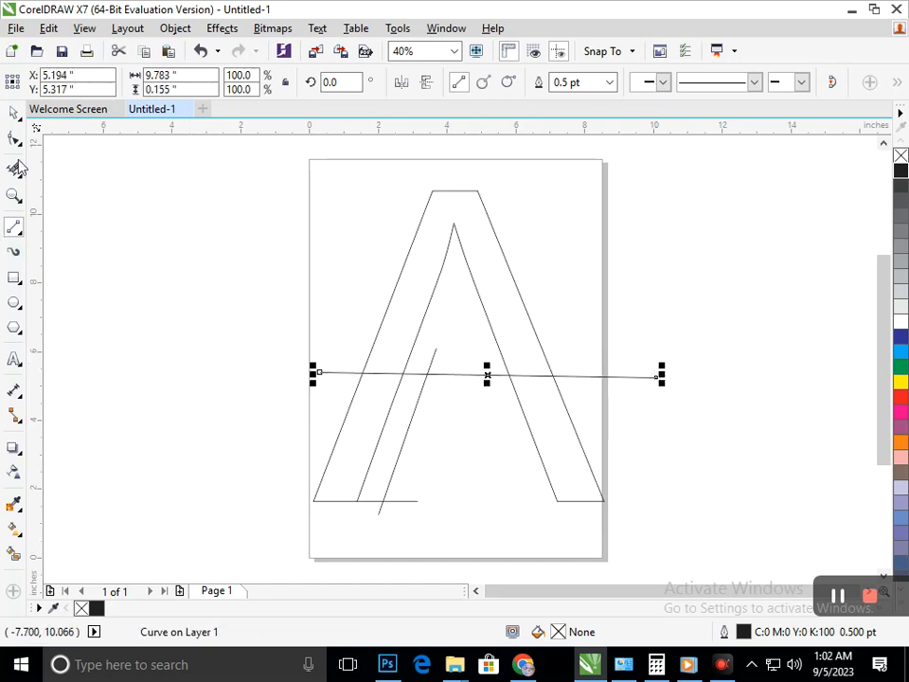
{"action": "left_click", "coordinate": [14, 120]}
{"action": "left_click", "coordinate": [156, 374]}
{"action": "left_click_drag", "start_coordinate": [569, 383], "coordinate": [572, 366]}
{"action": "left_click", "coordinate": [411, 526]}
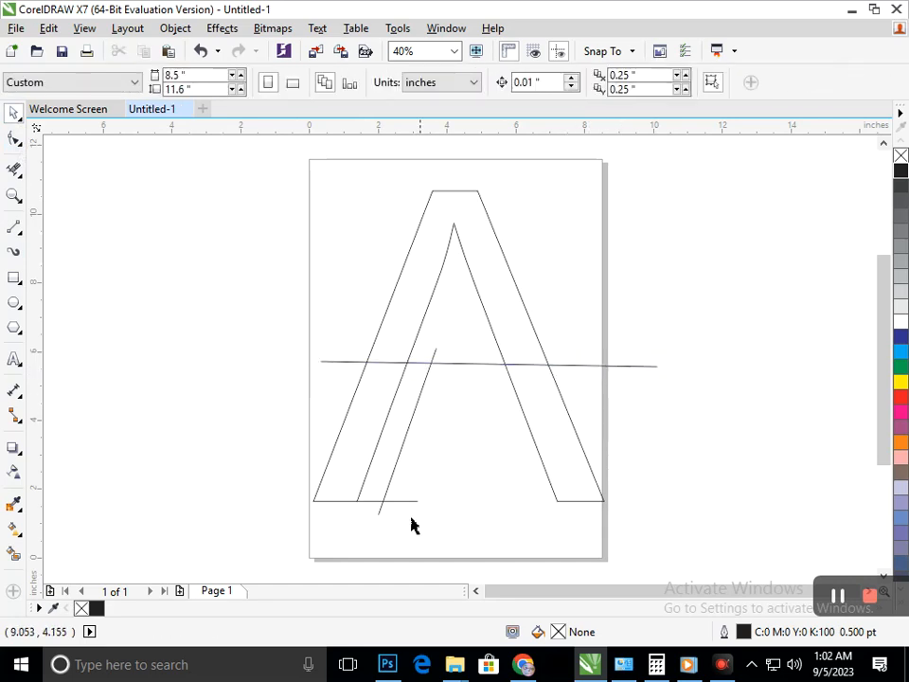
Select both diagonal segments beside the left leg and nudge them closer to the leg's inner edge.
{"action": "mouse_move", "coordinate": [380, 514]}
{"action": "left_mouse_down"}
{"action": "mouse_move", "coordinate": [369, 508]}
{"action": "mouse_move", "coordinate": [380, 509]}
{"action": "left_mouse_up"}
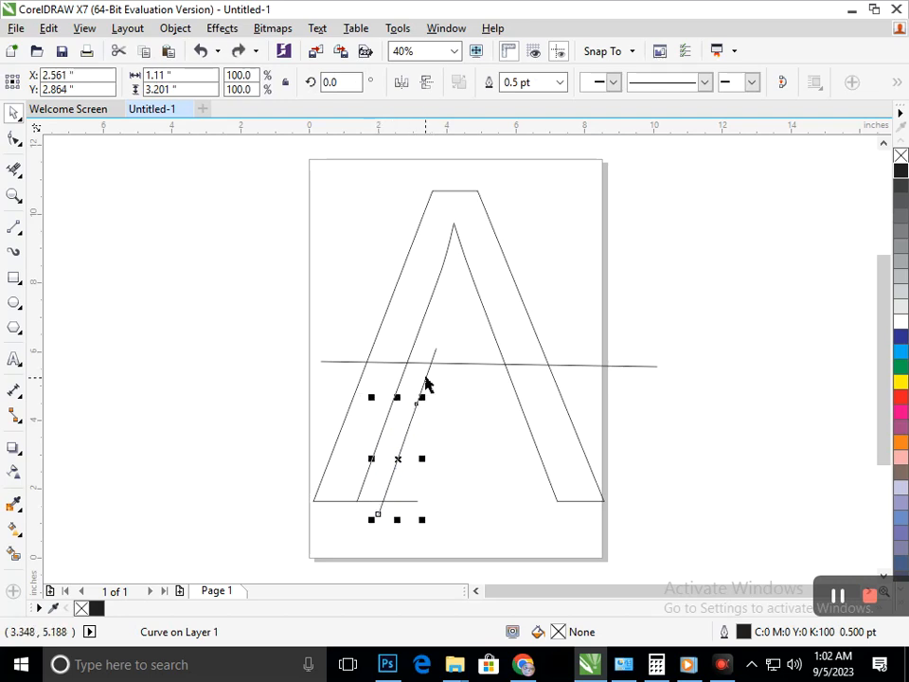
{"action": "left_click", "coordinate": [426, 384], "text": "shift"}
{"action": "key", "text": "Left"}
{"action": "key", "text": "Left"}
{"action": "key", "text": "Left"}
{"action": "key", "text": "Left"}
{"action": "key", "text": "Left"}
{"action": "key", "text": "Left"}
{"action": "key", "text": "Left"}
{"action": "key", "text": "Left"}
{"action": "key", "text": "Left"}
{"action": "key", "text": "Left"}
{"action": "key", "text": "Left"}
{"action": "key", "text": "Left"}
{"action": "key", "text": "Left"}
{"action": "key", "text": "Left"}
{"action": "key", "text": "Left"}
{"action": "key", "text": "Left"}
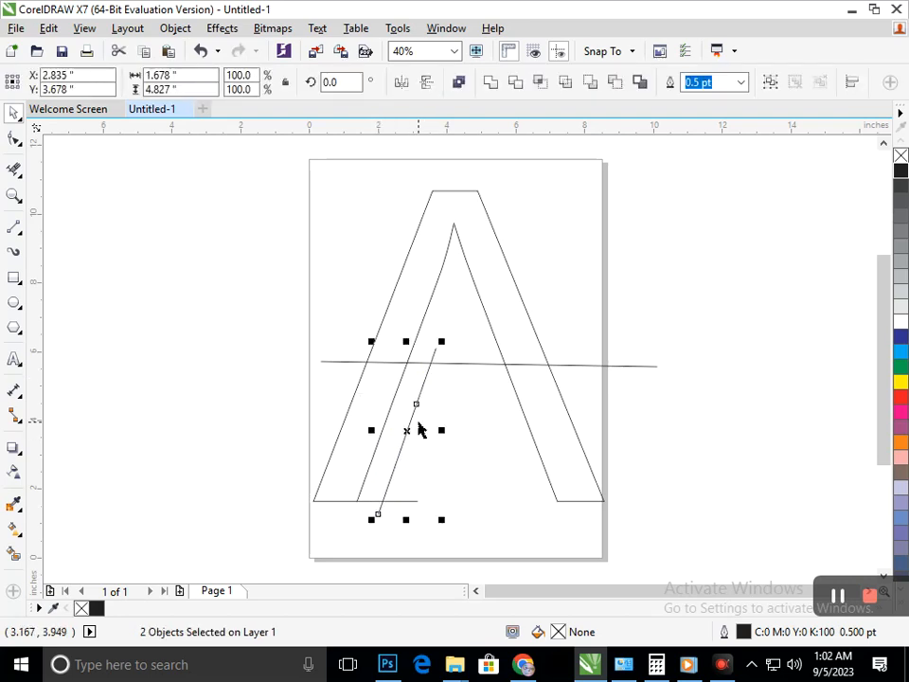
{"action": "key", "text": "Left"}
{"action": "key", "text": "Left"}
{"action": "key", "text": "Left"}
{"action": "key", "text": "Left"}
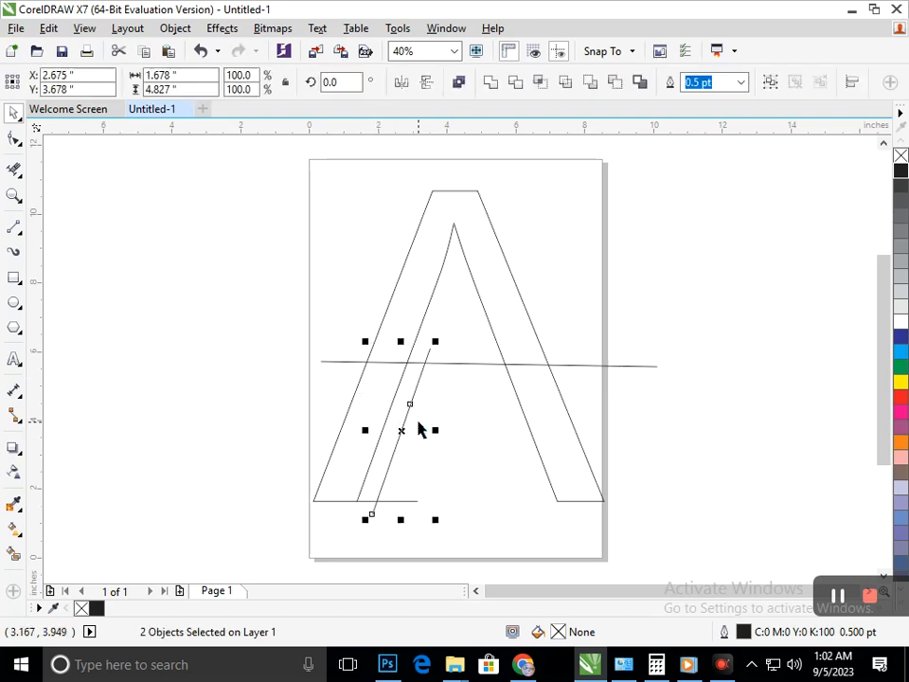
{"action": "left_click", "coordinate": [569, 476]}
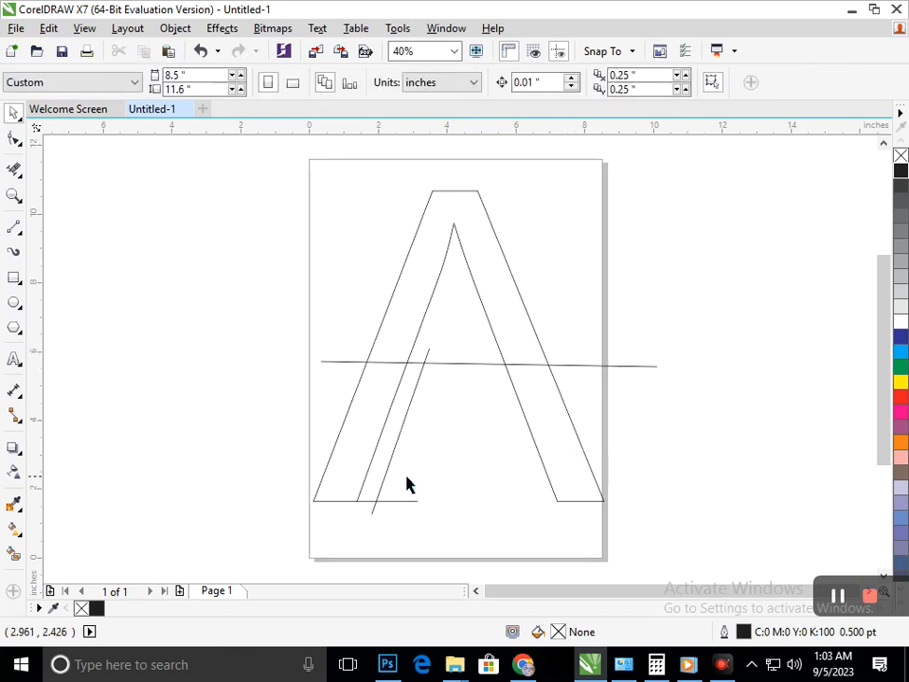
{"action": "left_click", "coordinate": [383, 490]}
{"action": "left_click_drag", "start_coordinate": [380, 492], "coordinate": [480, 476]}
{"action": "key", "text": "ctrl+z"}
Make a horizontally mirrored copy of the left leg's baseline extension and two diagonal segments, placed beside the right leg.
{"action": "left_click_drag", "start_coordinate": [495, 571], "coordinate": [327, 338]}
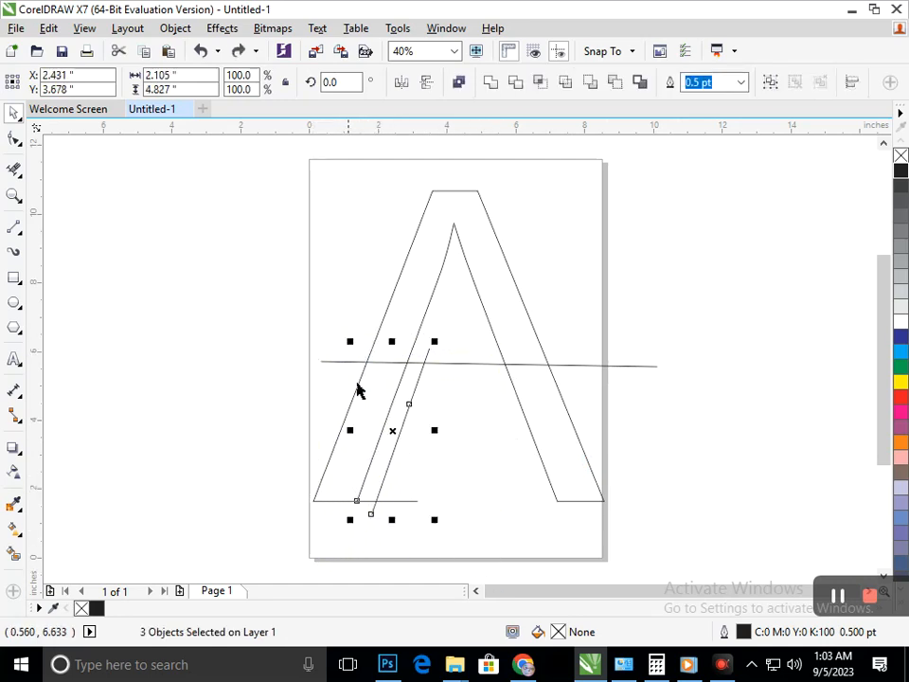
{"action": "left_click_drag", "start_coordinate": [348, 432], "coordinate": [517, 451]}
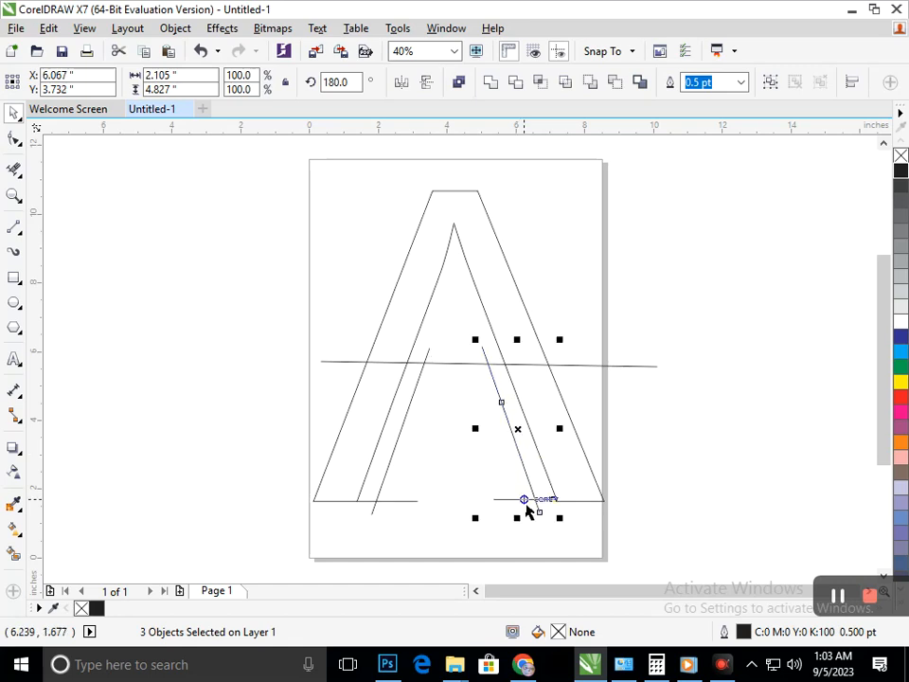
{"action": "left_click", "coordinate": [553, 545]}
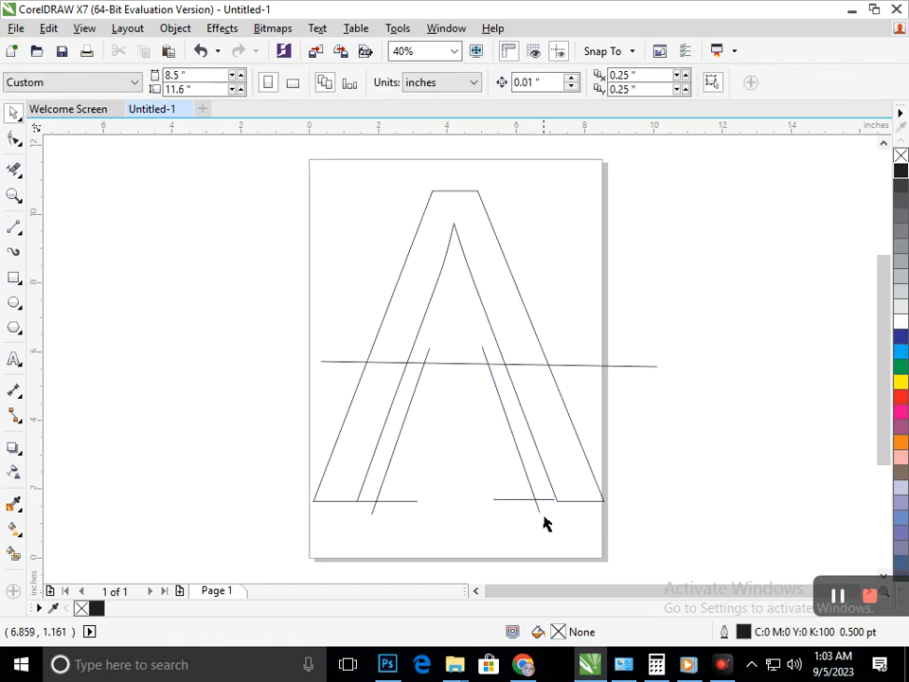
Nudge the three mirrored lines down and to the right so the baseline extension meets the right foot.
{"action": "left_click_drag", "start_coordinate": [473, 464], "coordinate": [434, 342]}
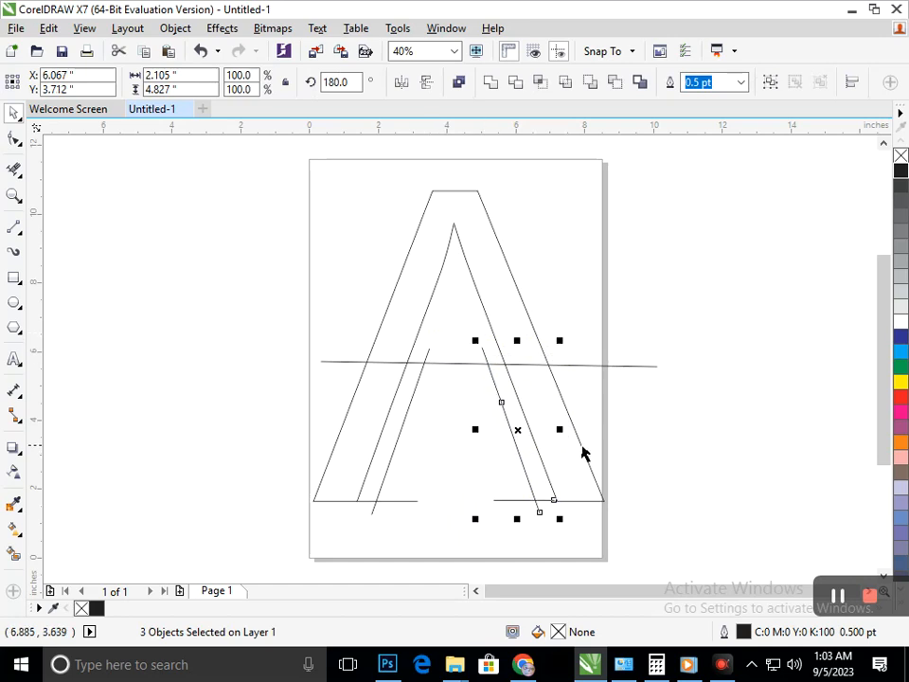
{"action": "left_click", "coordinate": [652, 465]}
{"action": "left_click_drag", "start_coordinate": [595, 549], "coordinate": [448, 327]}
{"action": "key", "text": "Right"}
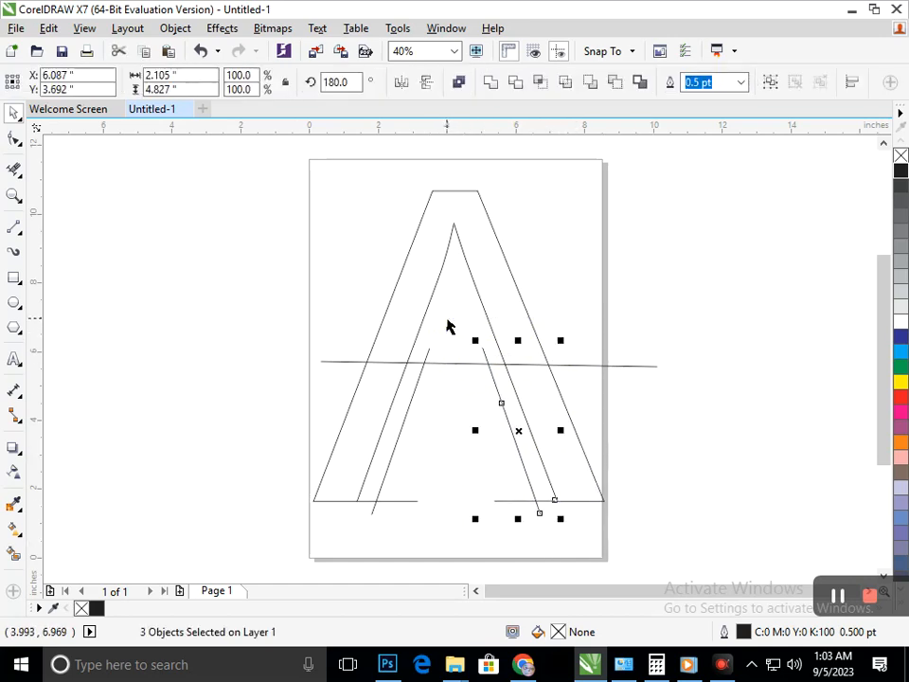
{"action": "left_click", "coordinate": [613, 525]}
{"action": "left_click_drag", "start_coordinate": [572, 536], "coordinate": [436, 315]}
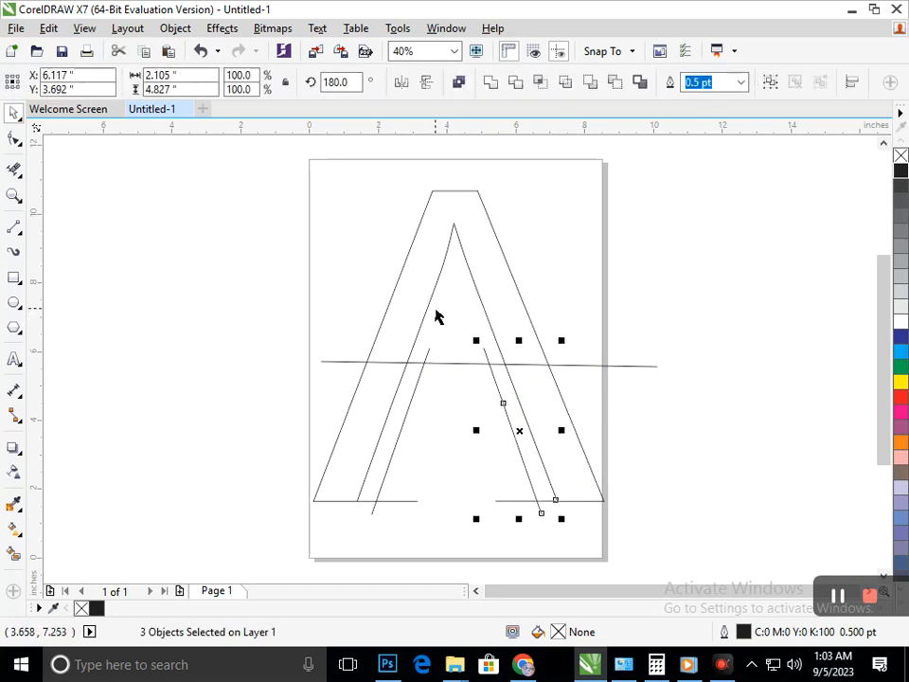
{"action": "left_click", "coordinate": [726, 483]}
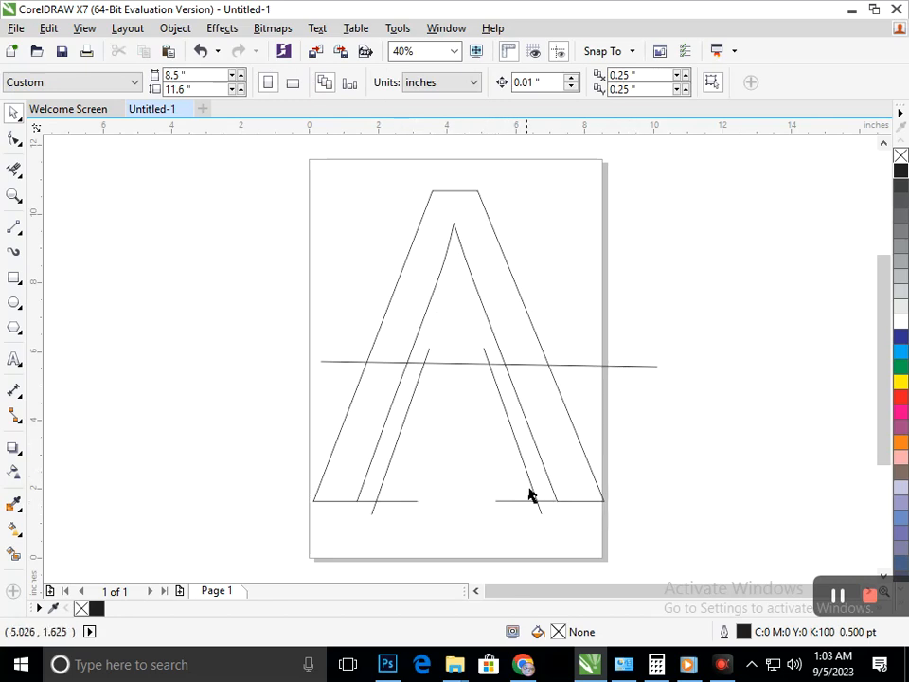
Create a copy of the long horizontal line rotated 90 degrees and position it vertically through the middle of the letter.
{"action": "left_click", "coordinate": [338, 366]}
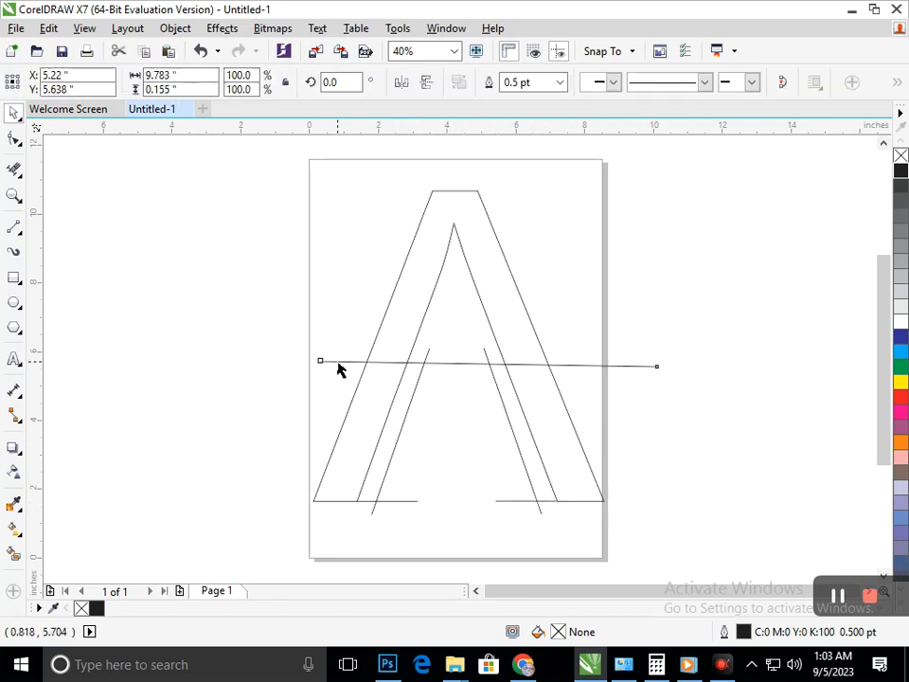
{"action": "left_click", "coordinate": [337, 363]}
{"action": "left_click_drag", "start_coordinate": [321, 376], "coordinate": [508, 568]}
{"action": "left_click", "coordinate": [522, 521]}
{"action": "left_click_drag", "start_coordinate": [487, 492], "coordinate": [458, 524]}
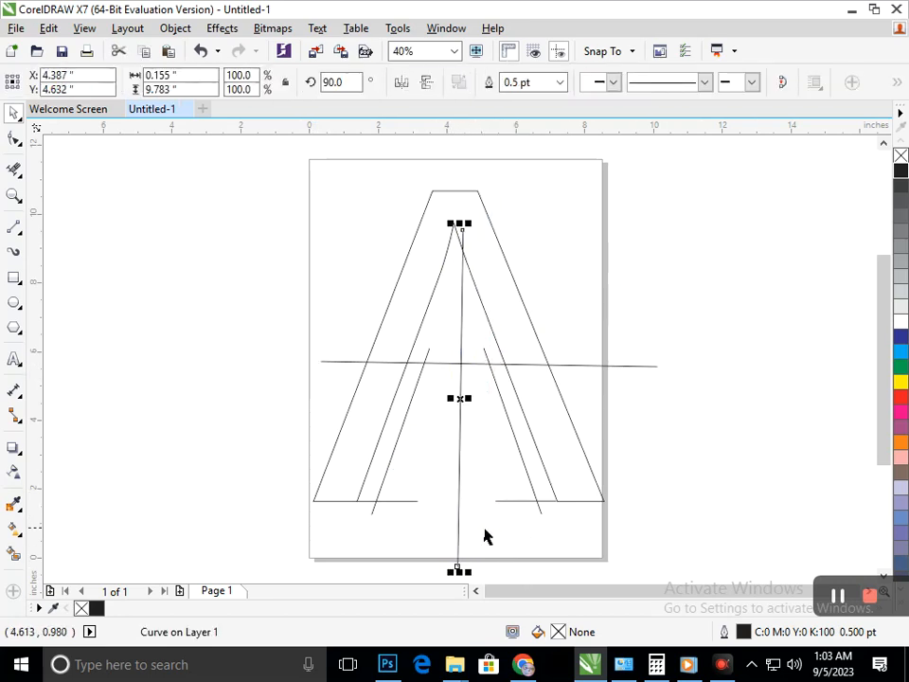
{"action": "key", "text": "Left"}
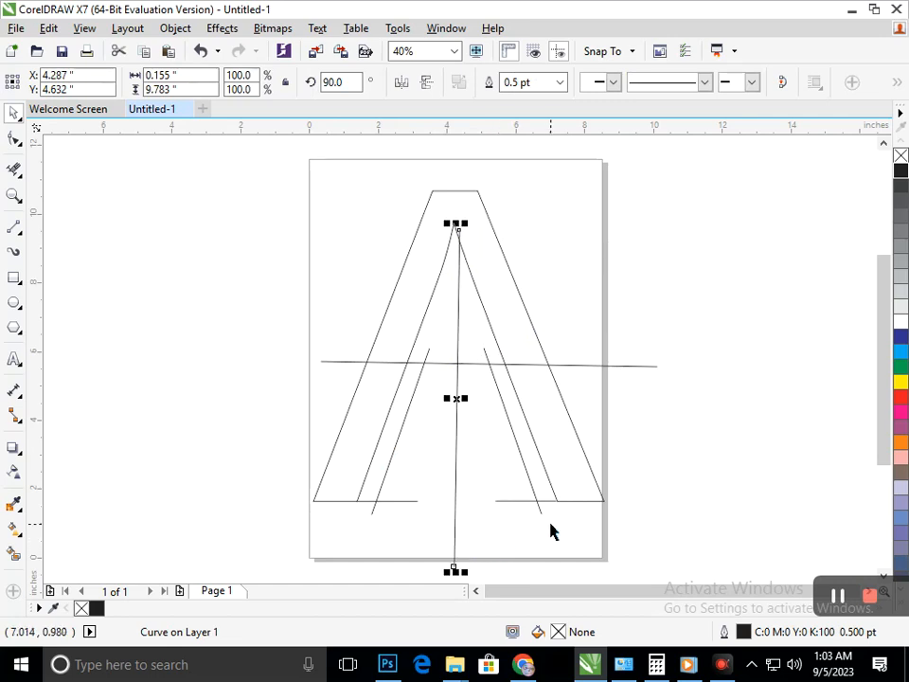
{"action": "left_click", "coordinate": [552, 531]}
Set the outline width of the two lower diagonal segments and the vertical centre line to 16 pt.
{"action": "left_click", "coordinate": [372, 517]}
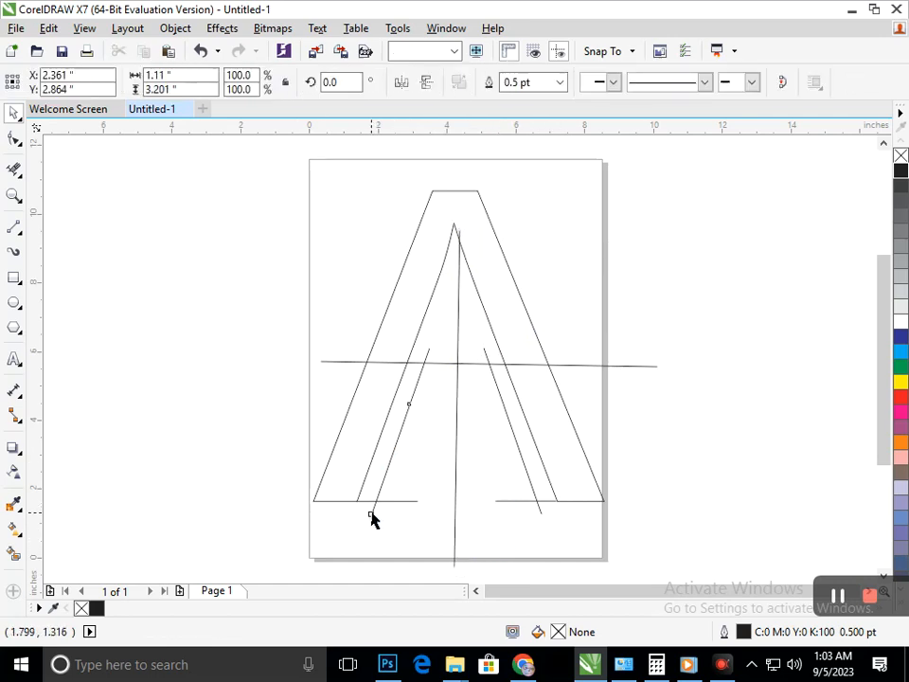
{"action": "left_click", "coordinate": [455, 533], "text": "shift"}
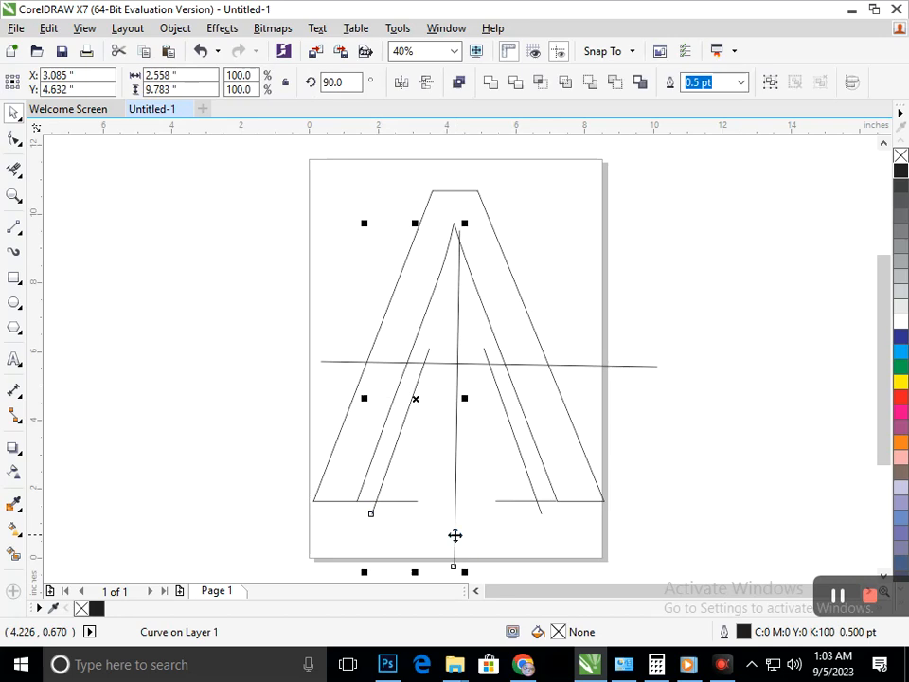
{"action": "left_click", "coordinate": [541, 512], "text": "shift"}
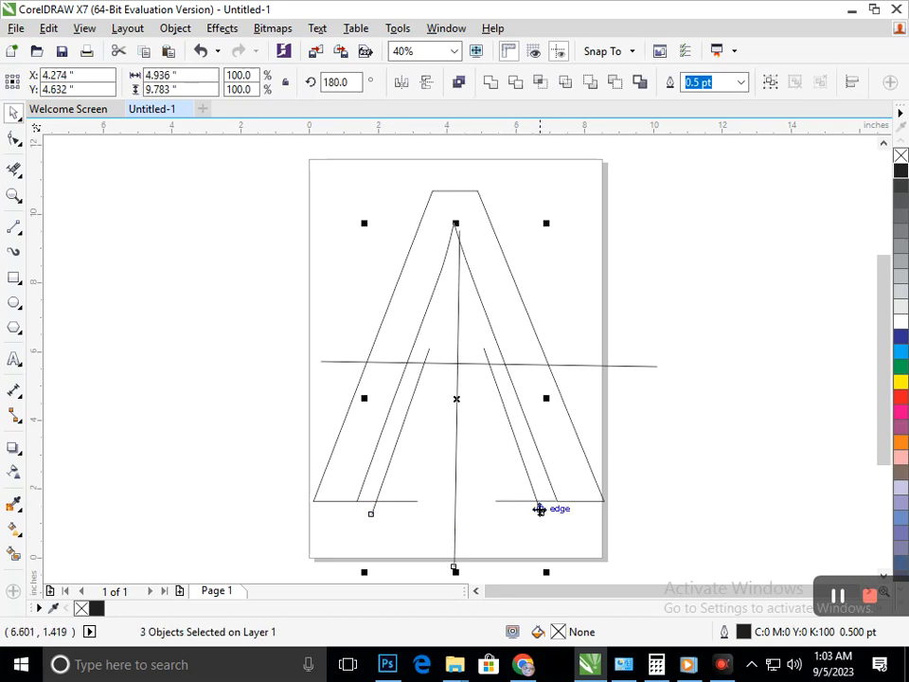
{"action": "left_click", "coordinate": [741, 83]}
{"action": "left_click", "coordinate": [705, 233]}
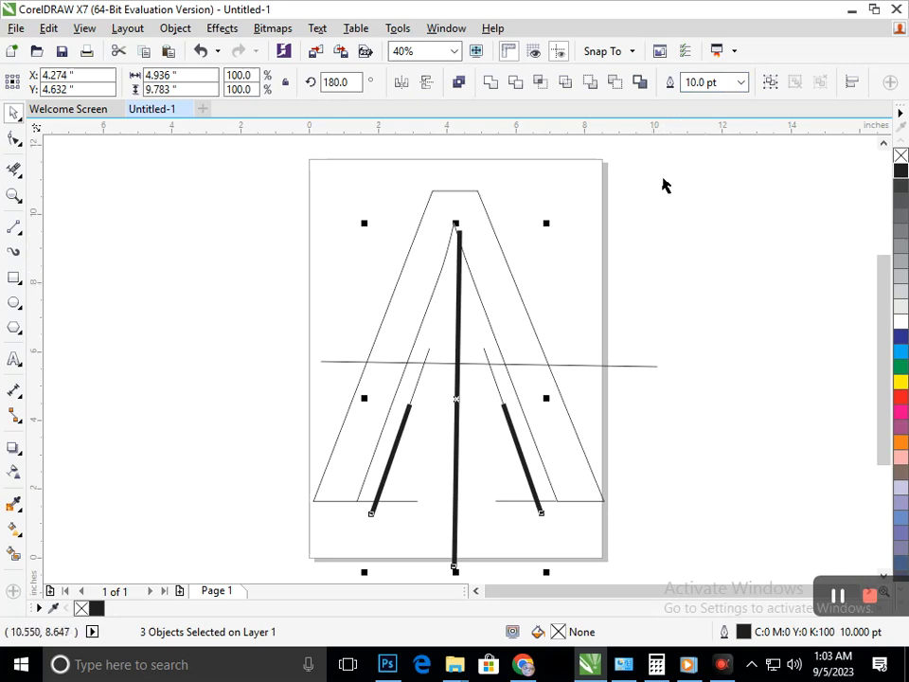
{"action": "left_click", "coordinate": [741, 83]}
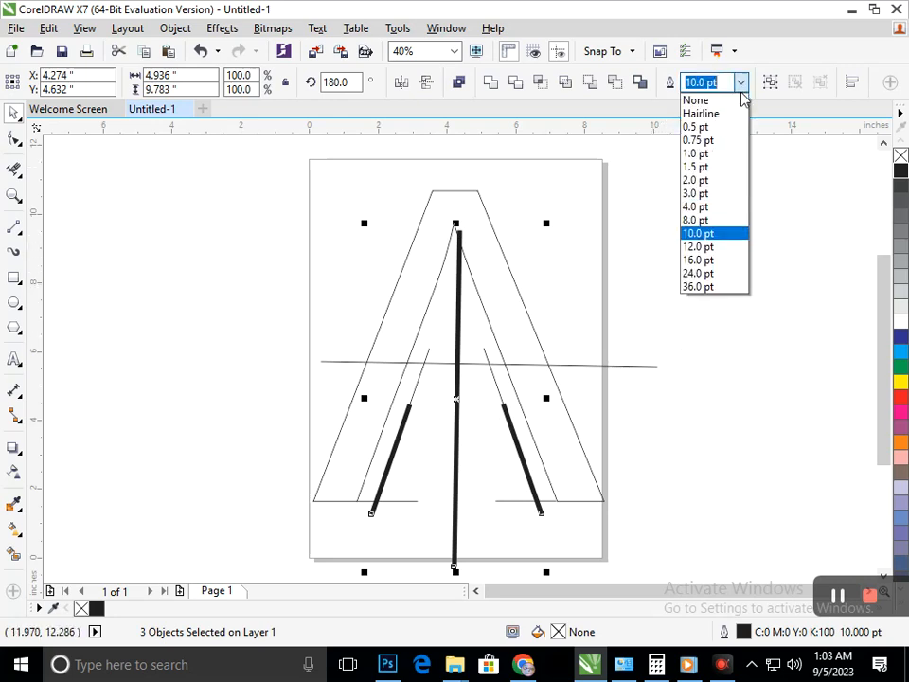
{"action": "left_click", "coordinate": [701, 260]}
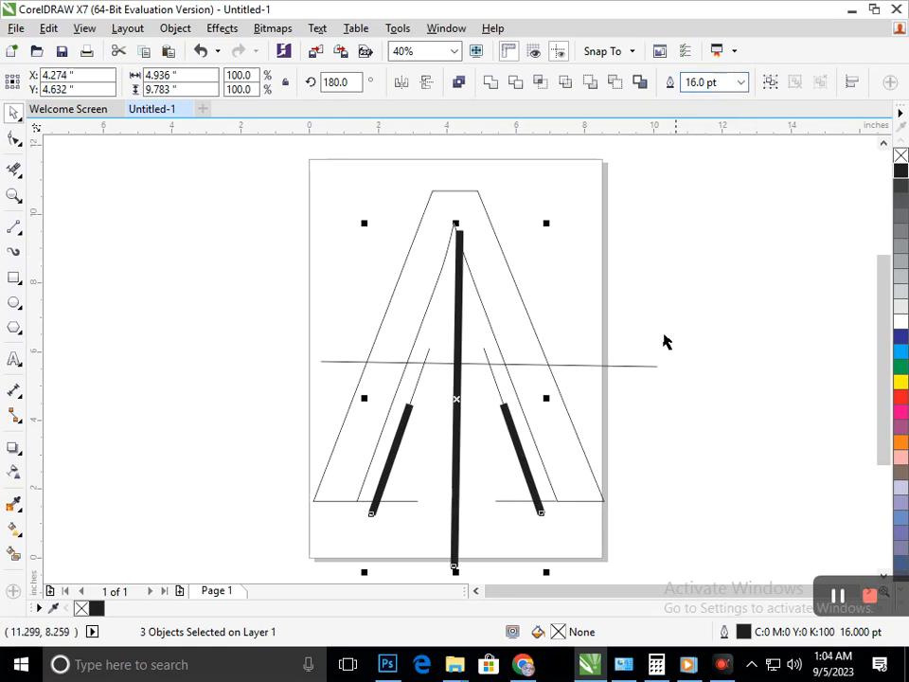
{"action": "left_click", "coordinate": [658, 396]}
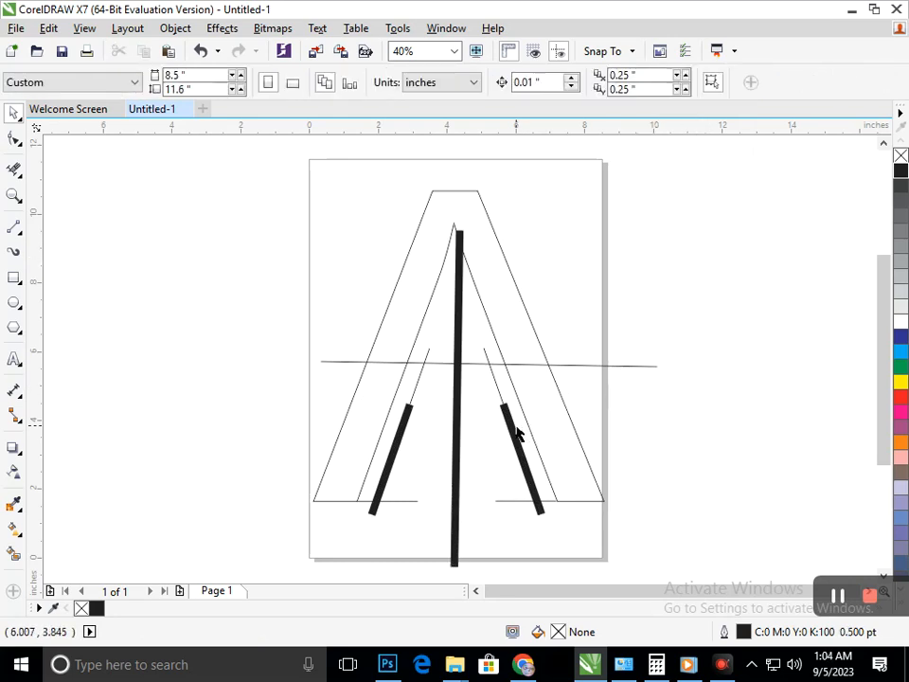
Set the outline width of the two upper diagonal segments and the long horizontal line to 16 pt.
{"action": "left_click", "coordinate": [499, 384]}
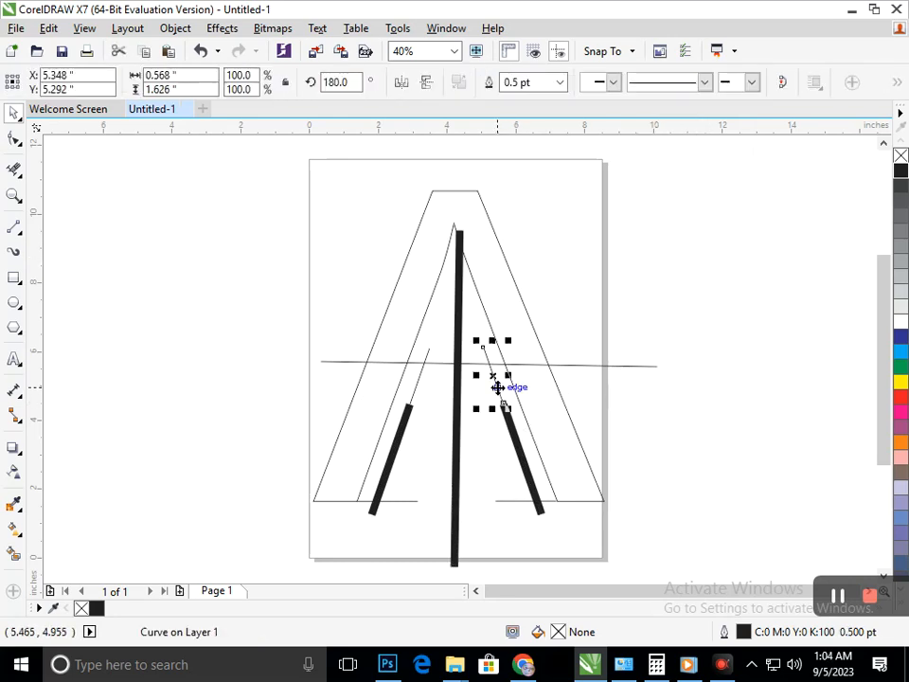
{"action": "left_click", "coordinate": [415, 382], "text": "shift"}
{"action": "left_click", "coordinate": [608, 366], "text": "shift"}
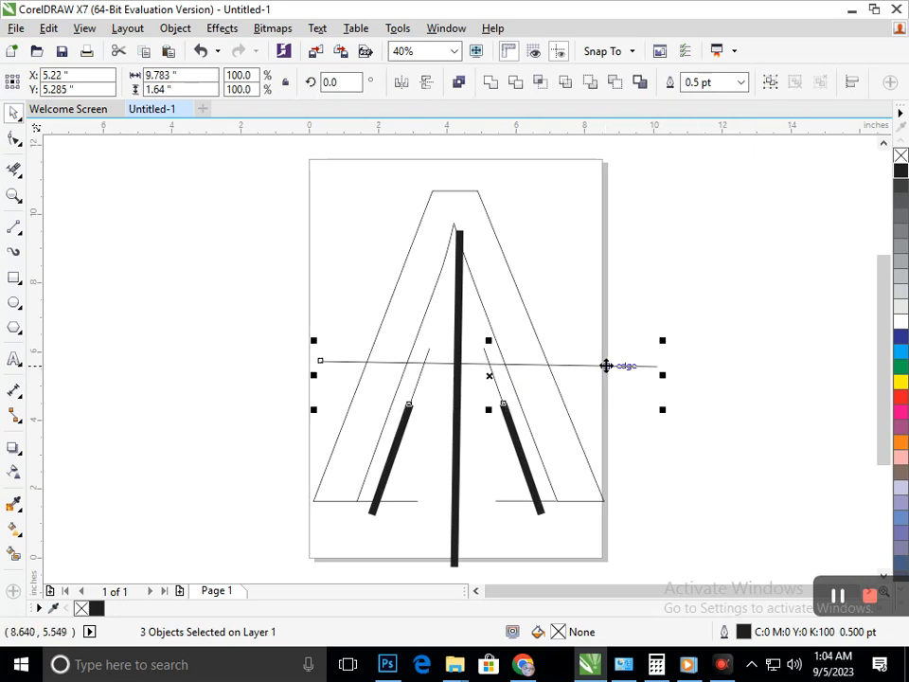
{"action": "left_click", "coordinate": [742, 82]}
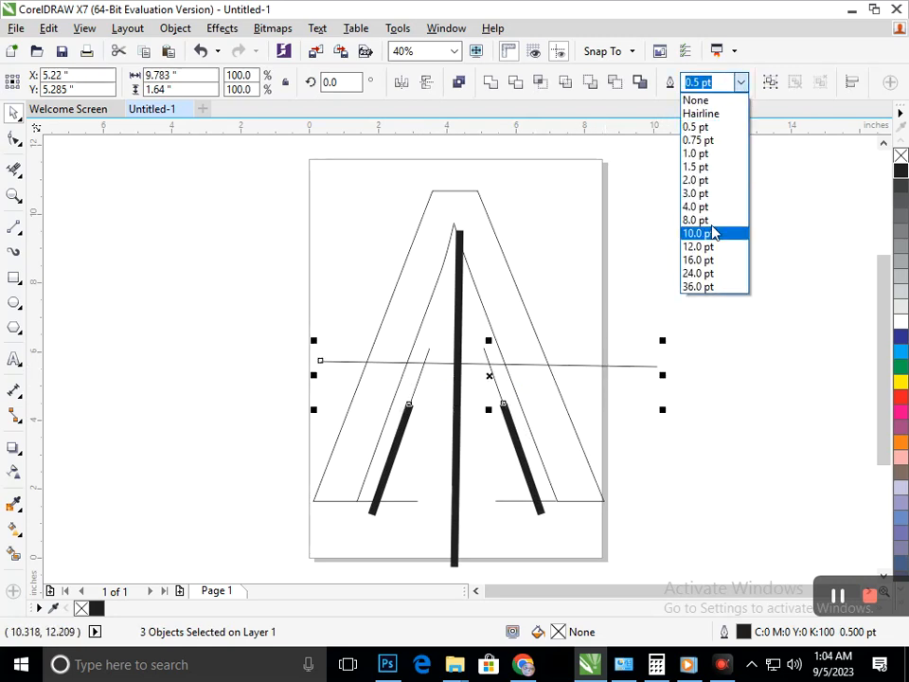
{"action": "left_click", "coordinate": [712, 224]}
{"action": "left_click", "coordinate": [741, 83]}
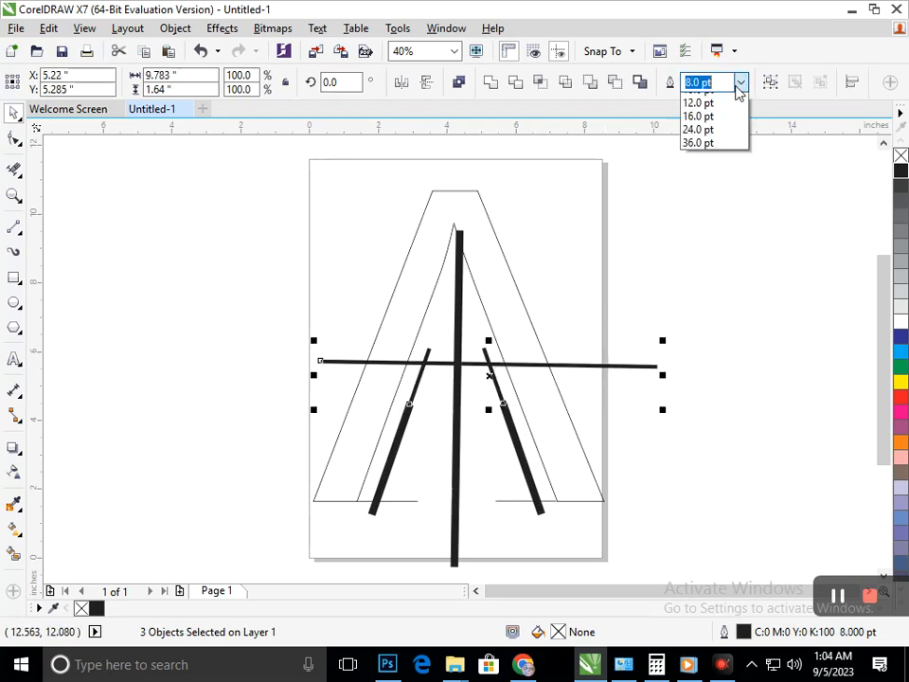
{"action": "left_click", "coordinate": [711, 248]}
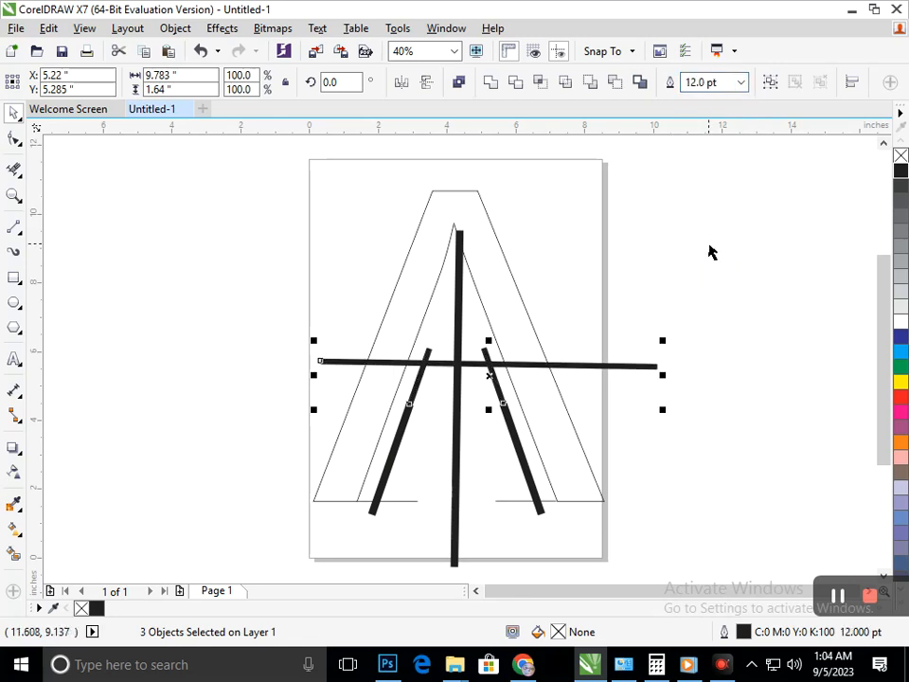
{"action": "left_click", "coordinate": [742, 83]}
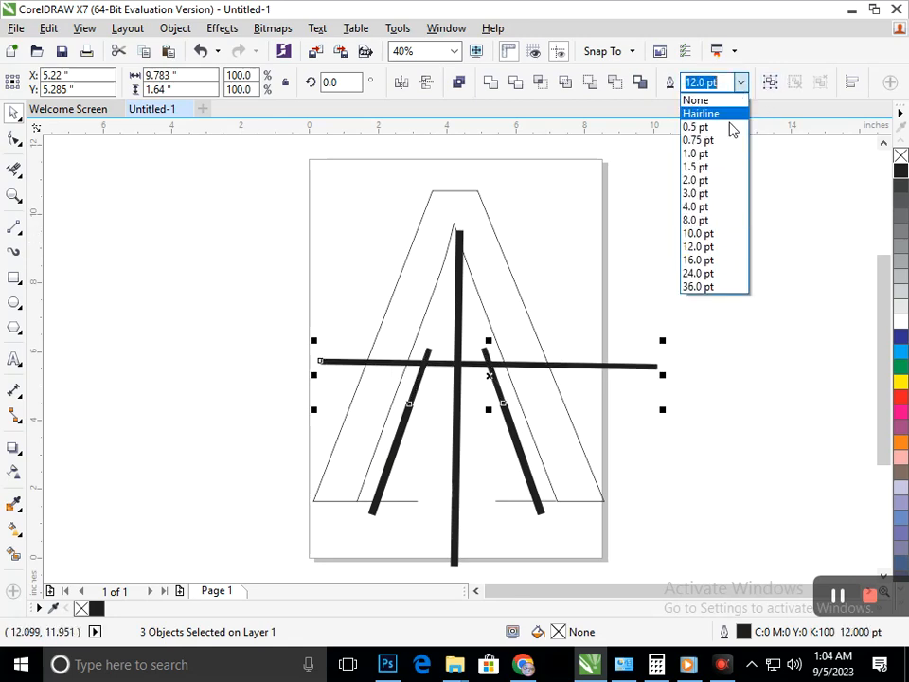
{"action": "left_click", "coordinate": [702, 260]}
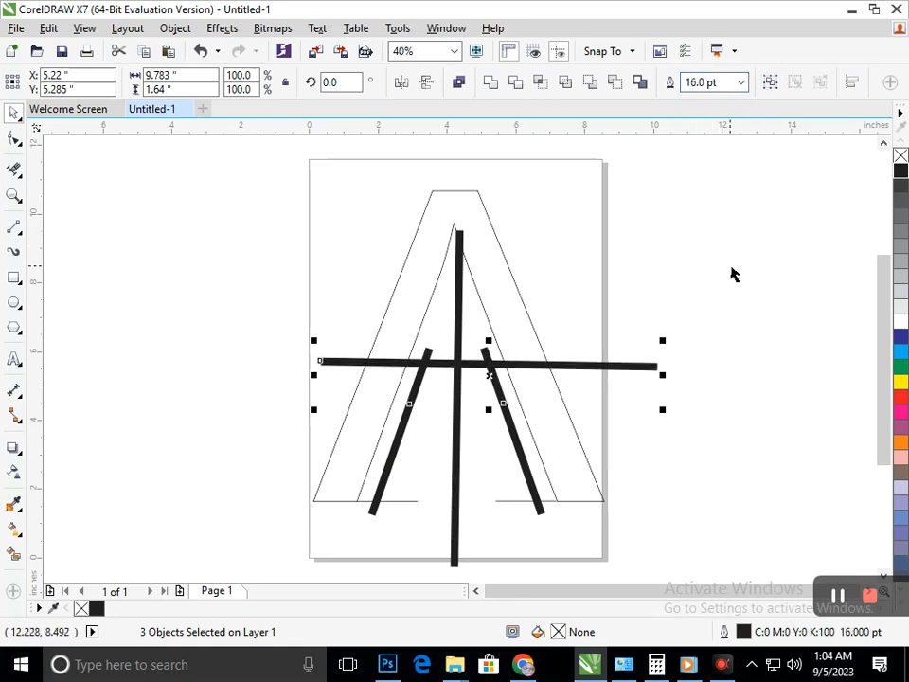
{"action": "left_click", "coordinate": [731, 274]}
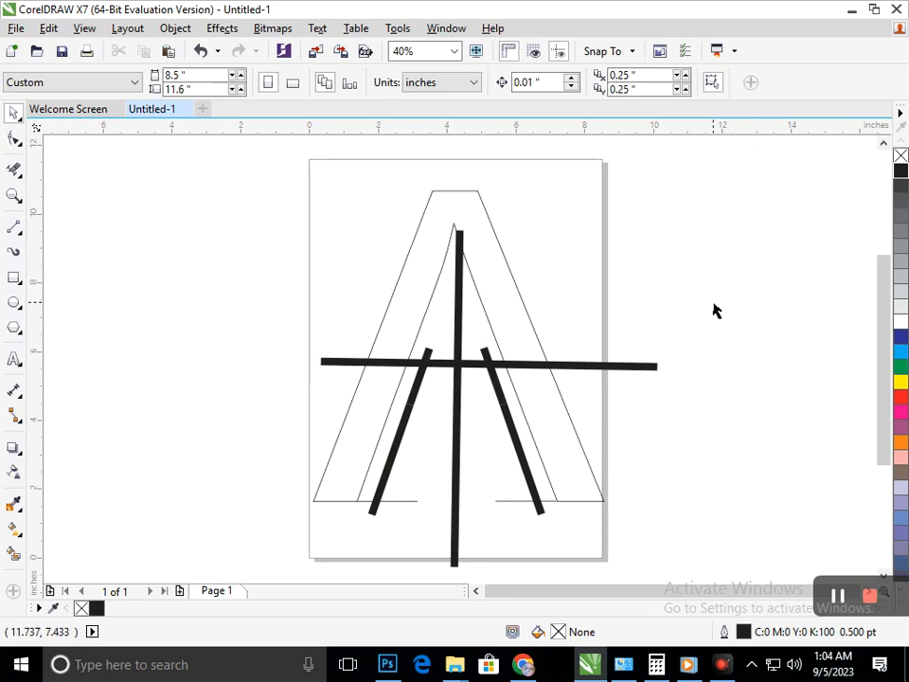
Move the long horizontal line down slightly so it crosses the upper diagonal segments closer to their lower ends.
{"action": "left_click_drag", "start_coordinate": [633, 374], "coordinate": [635, 379]}
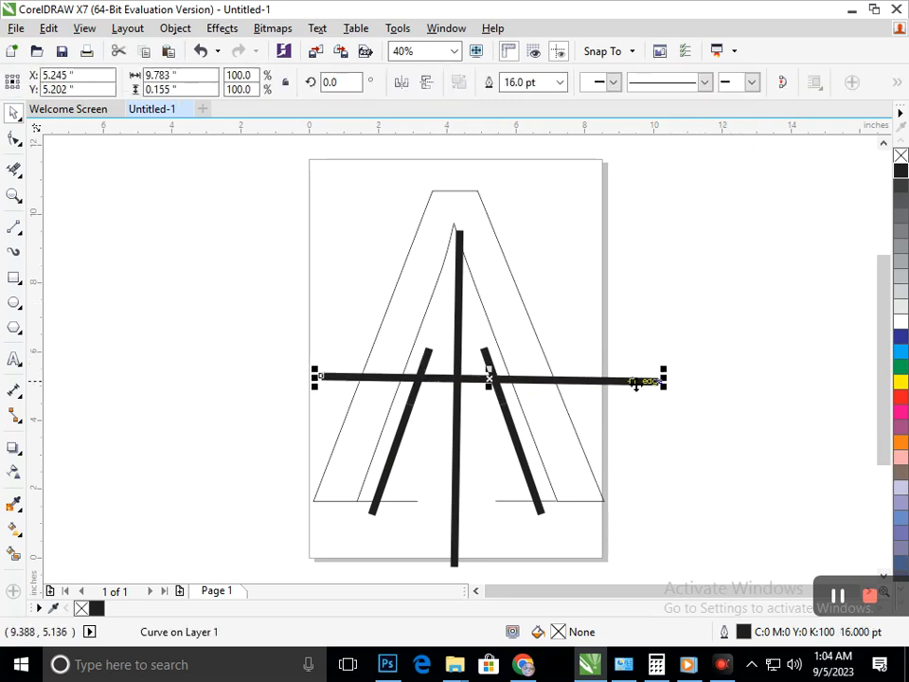
{"action": "left_click", "coordinate": [764, 353]}
{"action": "left_click_drag", "start_coordinate": [630, 383], "coordinate": [635, 392]}
{"action": "left_click", "coordinate": [743, 272]}
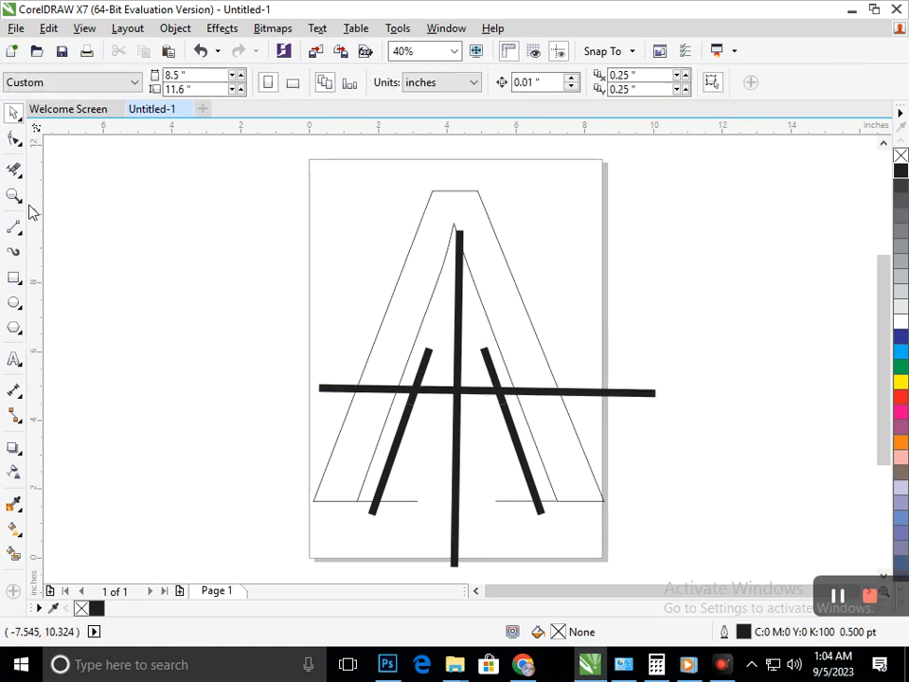
Delete the portions of the vertical centre line and both diagonals above the horizontal line with the Virtual Segment Delete tool.
{"action": "left_click", "coordinate": [14, 169]}
{"action": "mouse_move", "coordinate": [459, 242]}
{"action": "left_mouse_down"}
{"action": "mouse_move", "coordinate": [459, 388]}
{"action": "mouse_move", "coordinate": [498, 388]}
{"action": "left_mouse_up"}
{"action": "left_click_drag", "start_coordinate": [431, 347], "coordinate": [416, 387]}
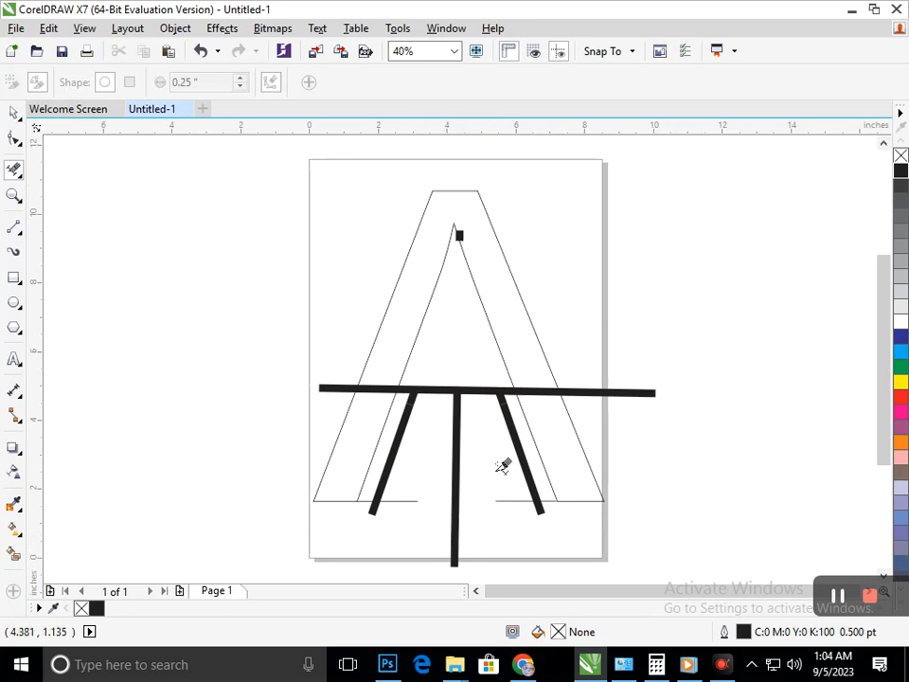
Trim both ends of the horizontal line back to the inner edges of the letter's legs.
{"action": "left_click_drag", "start_coordinate": [657, 391], "coordinate": [559, 390]}
{"action": "left_click_drag", "start_coordinate": [358, 387], "coordinate": [308, 400]}
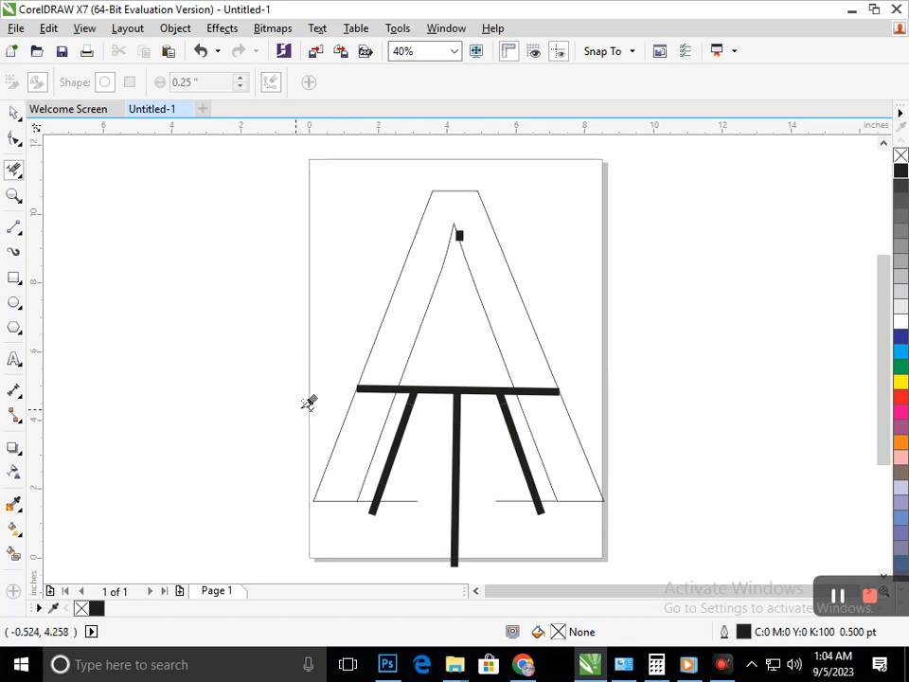
{"action": "left_click_drag", "start_coordinate": [397, 383], "coordinate": [380, 396]}
{"action": "left_click_drag", "start_coordinate": [559, 391], "coordinate": [517, 390]}
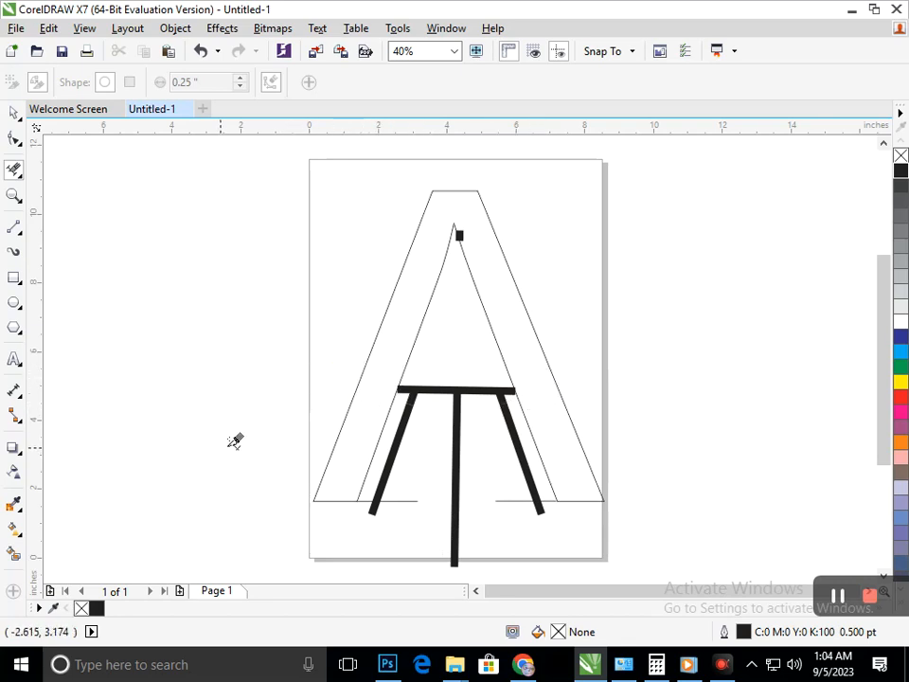
Shorten the vertical centre line by moving its lower end node up to just above the letter's baseline.
{"action": "key", "text": "F10"}
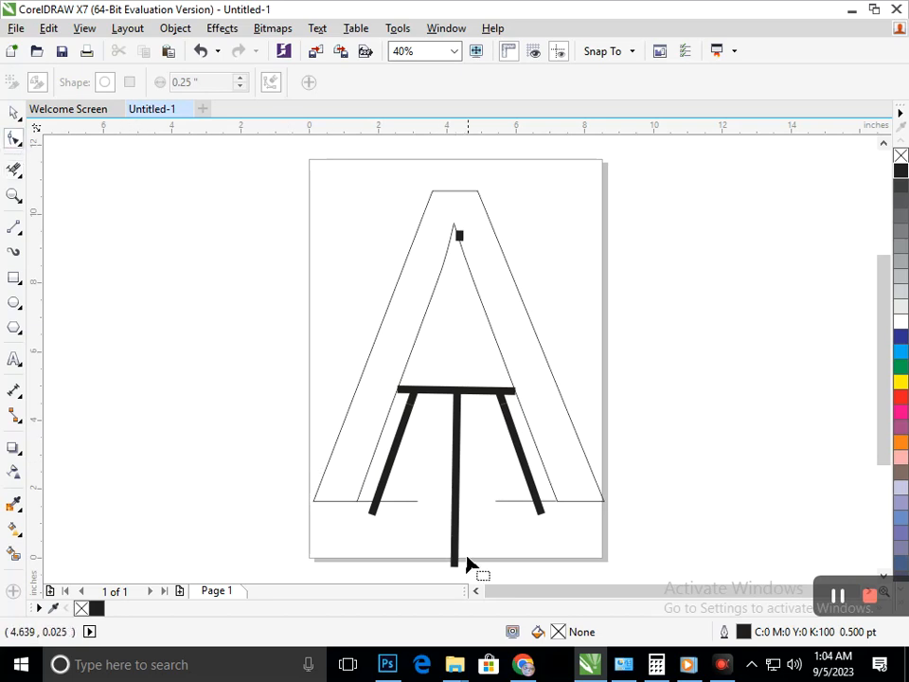
{"action": "left_click", "coordinate": [455, 567]}
{"action": "left_click_drag", "start_coordinate": [453, 570], "coordinate": [457, 475]}
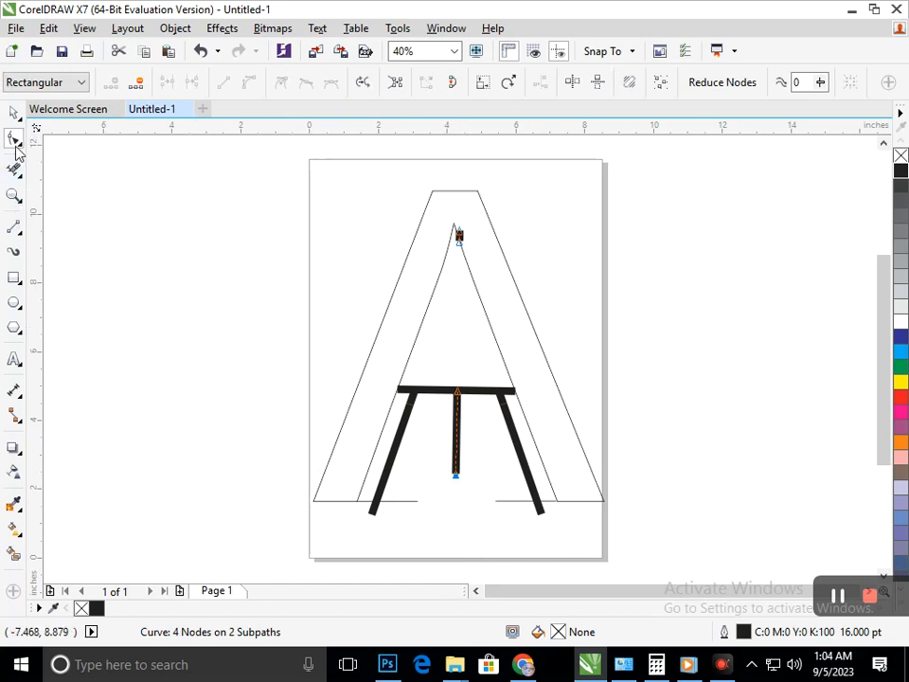
Draw a circle about 1.27 inches in diameter centred above the crossbar and fill it with dark blue.
{"action": "left_click", "coordinate": [15, 115]}
{"action": "left_click", "coordinate": [14, 302]}
{"action": "left_click_drag", "start_coordinate": [437, 303], "coordinate": [443, 349]}
{"action": "left_click", "coordinate": [15, 113]}
{"action": "left_click", "coordinate": [398, 354]}
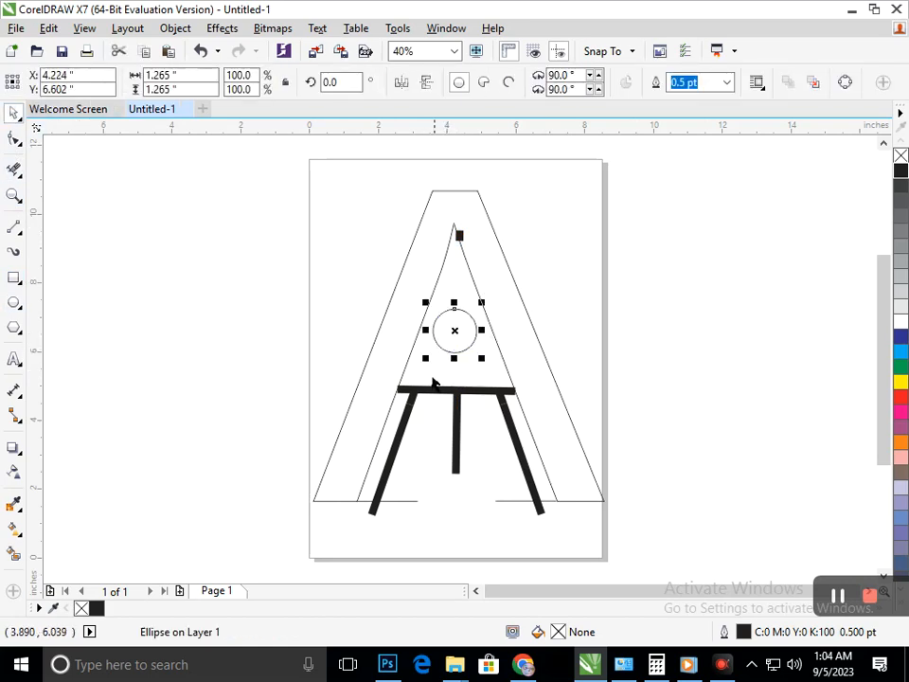
{"action": "left_click", "coordinate": [901, 335]}
{"action": "left_click", "coordinate": [159, 507]}
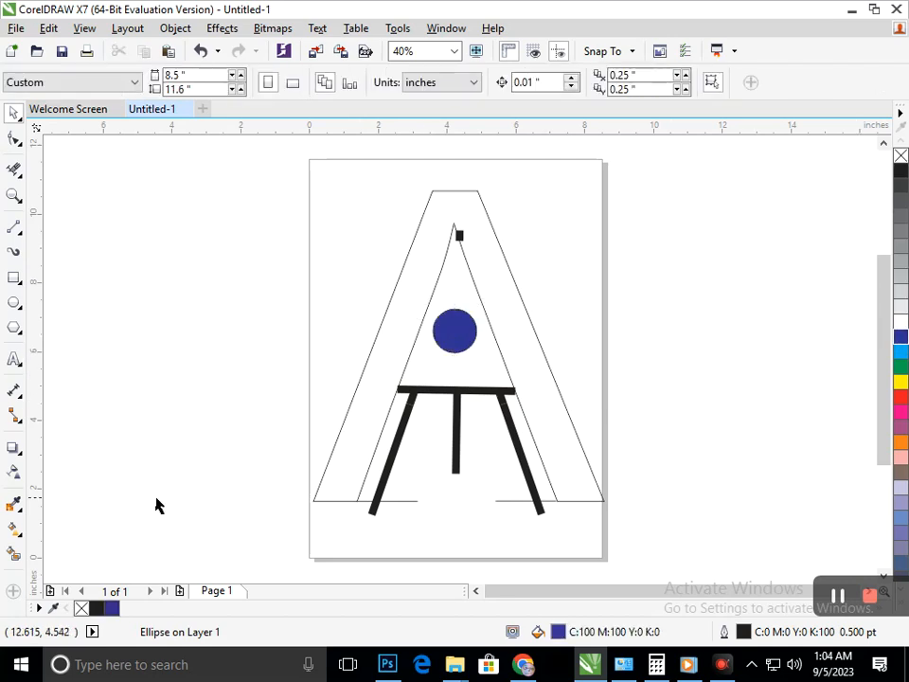
Smart-fill the body of the letter A with slate blue (C:40 M:20 Y:0 K:40) and a 0.5 pt outline.
{"action": "left_click", "coordinate": [15, 556]}
{"action": "left_click", "coordinate": [360, 454]}
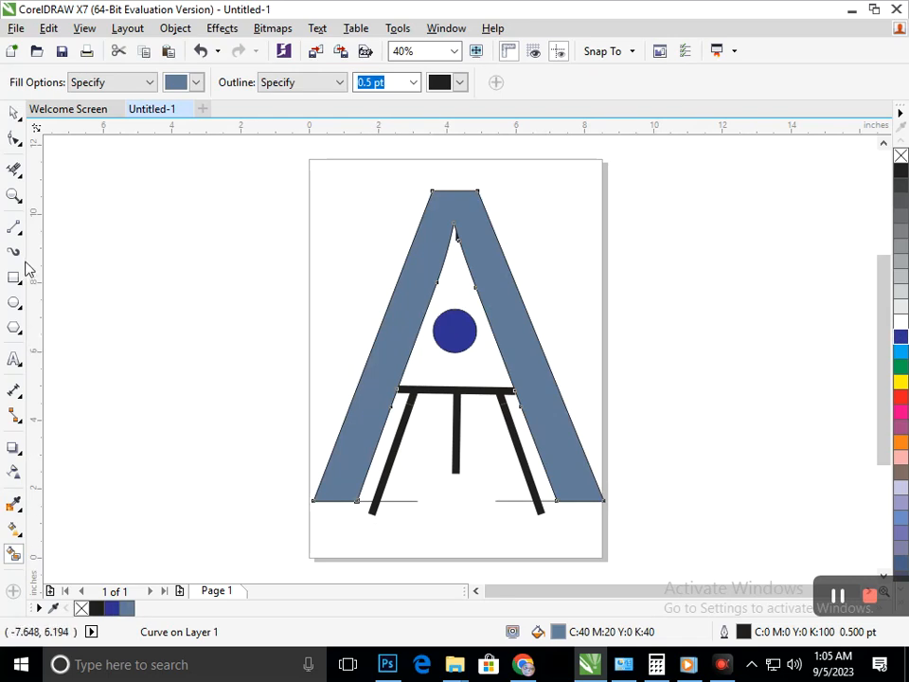
{"action": "left_click", "coordinate": [14, 112]}
{"action": "left_click", "coordinate": [179, 411]}
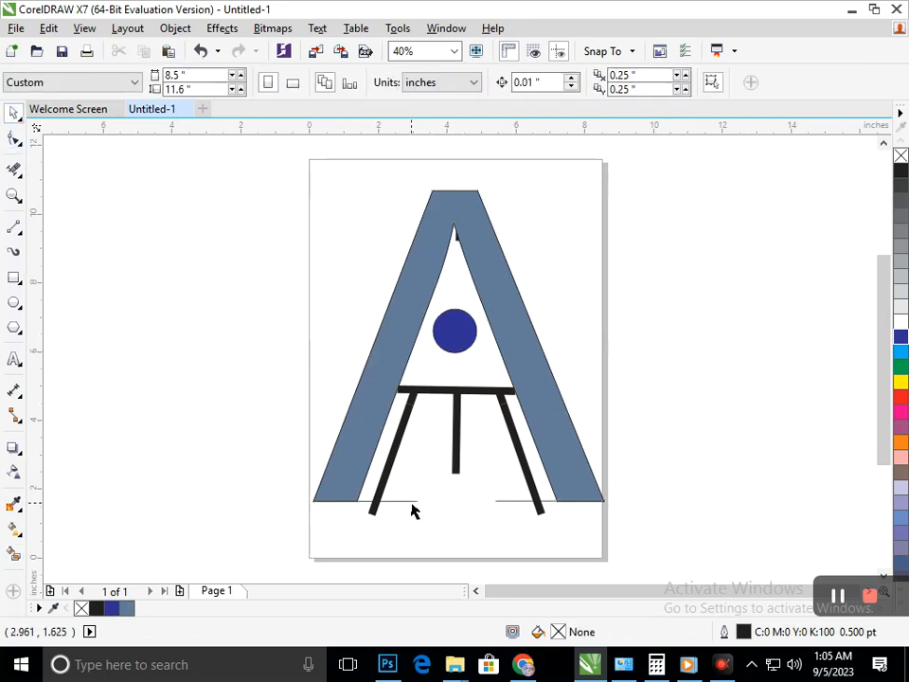
Set the outline width of the left leg's baseline extension to 16 pt.
{"action": "left_click", "coordinate": [412, 504]}
{"action": "left_click", "coordinate": [560, 82]}
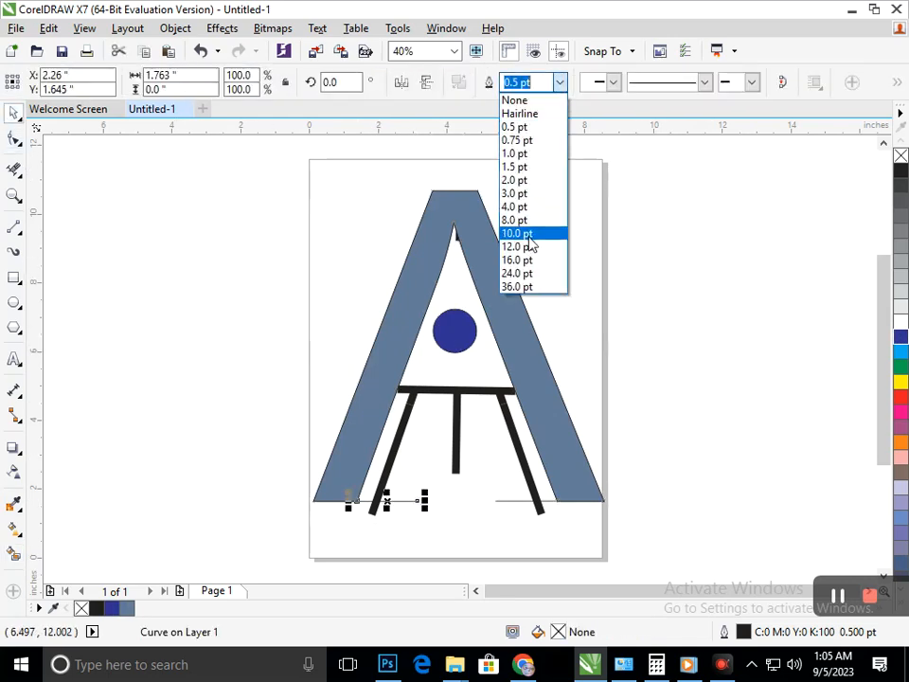
{"action": "left_click", "coordinate": [529, 248]}
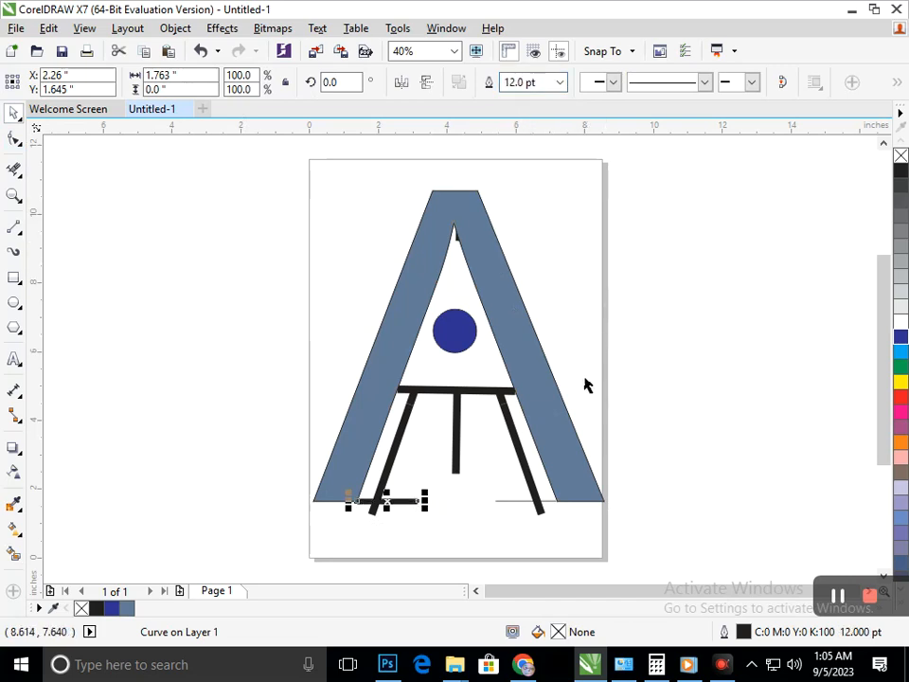
{"action": "left_click", "coordinate": [662, 463]}
{"action": "left_click", "coordinate": [373, 513]}
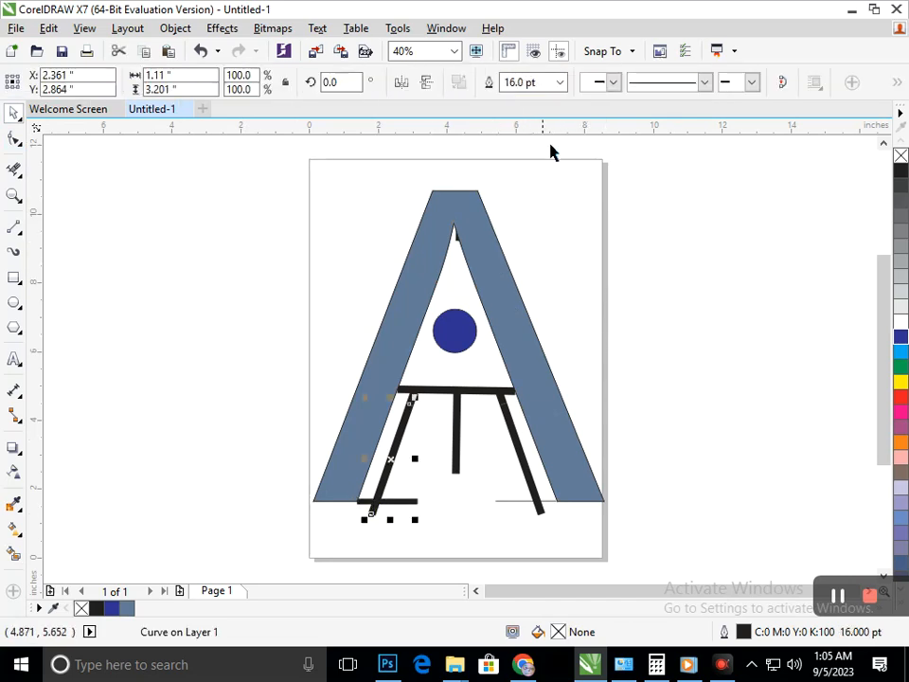
{"action": "left_click", "coordinate": [642, 352]}
{"action": "left_click", "coordinate": [416, 502]}
{"action": "left_click", "coordinate": [562, 82]}
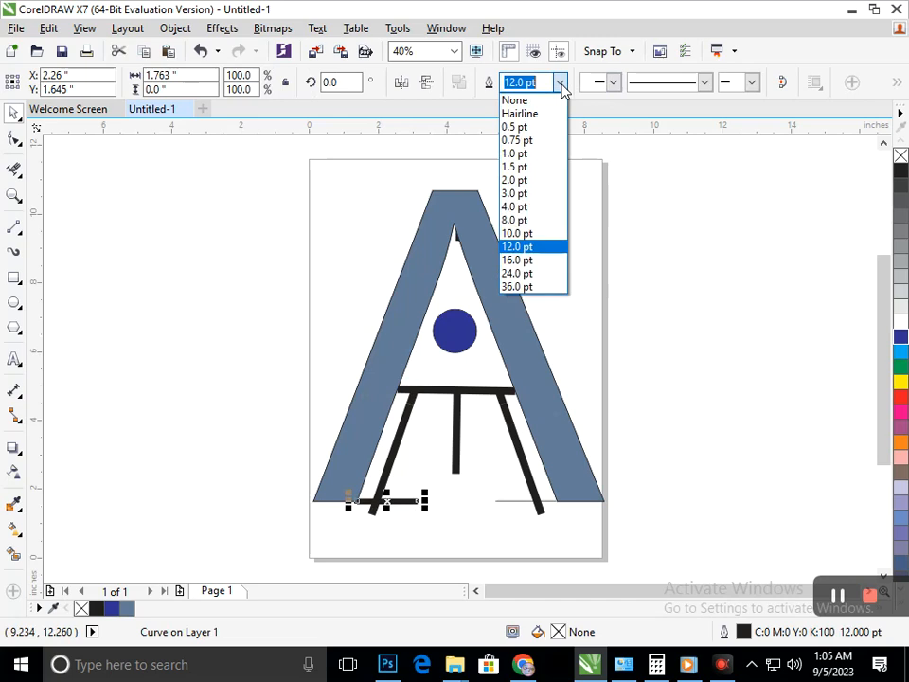
{"action": "left_click", "coordinate": [540, 263]}
{"action": "left_click", "coordinate": [625, 460]}
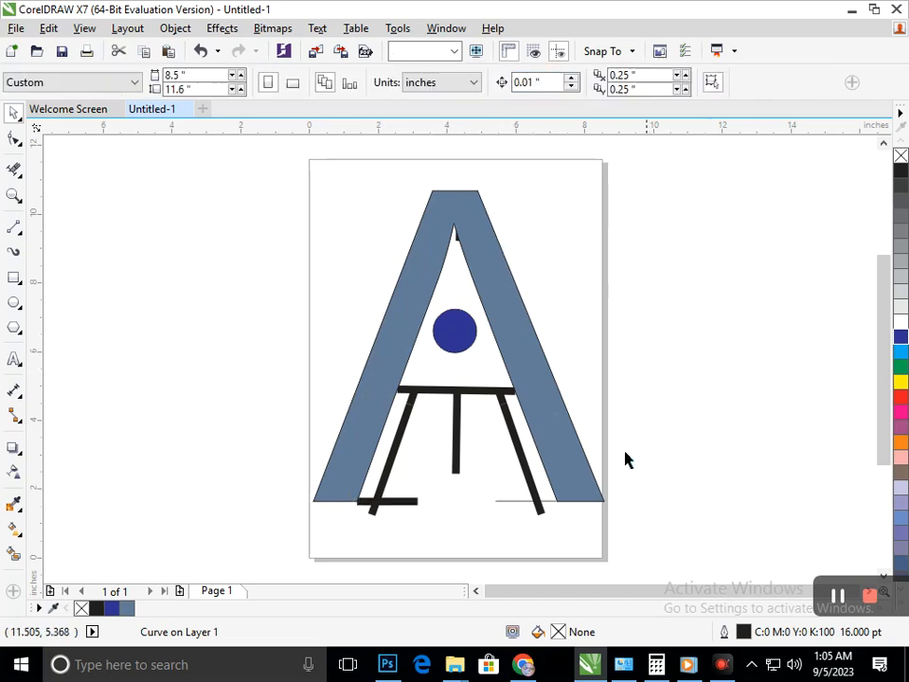
Set the outline width of the right leg's baseline extension to 16 pt.
{"action": "left_click", "coordinate": [522, 502]}
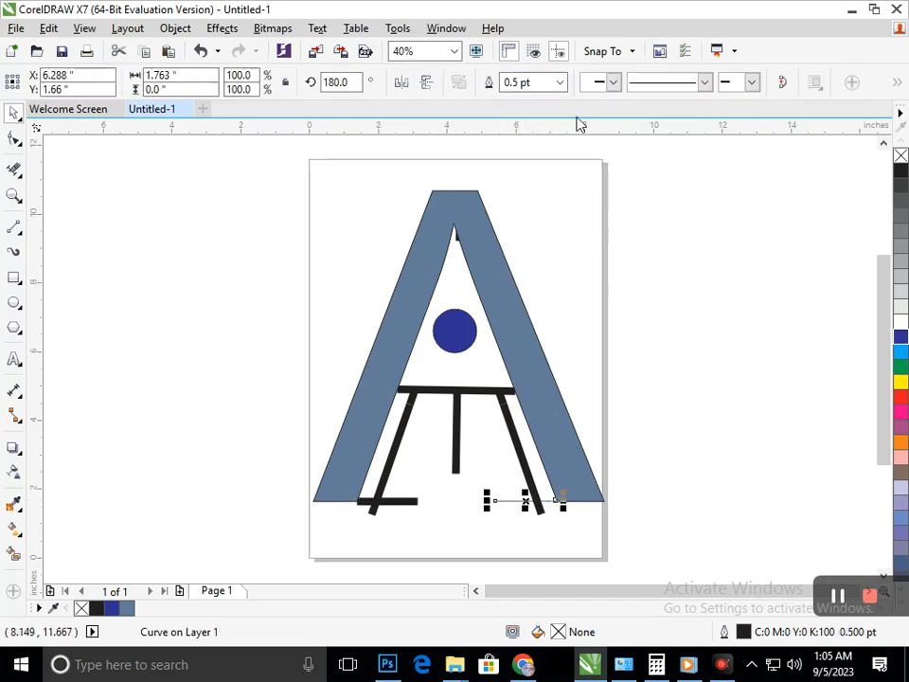
{"action": "left_click", "coordinate": [562, 83]}
{"action": "left_click", "coordinate": [538, 258]}
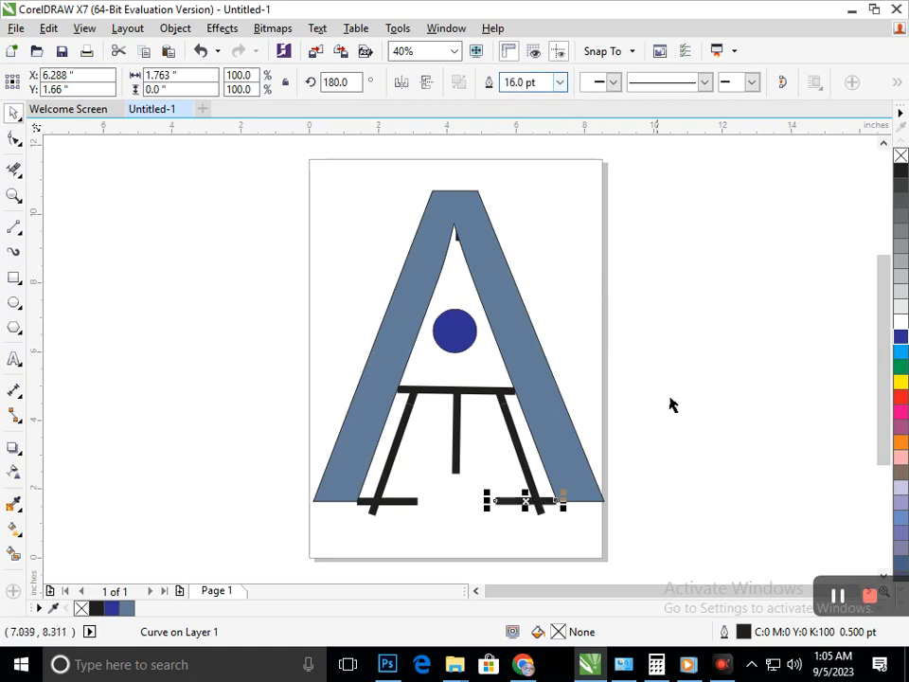
{"action": "left_click", "coordinate": [621, 516]}
Nudge the right baseline extension up to a Y position of 1.73 inches.
{"action": "left_click", "coordinate": [517, 502]}
{"action": "key", "text": "Up"}
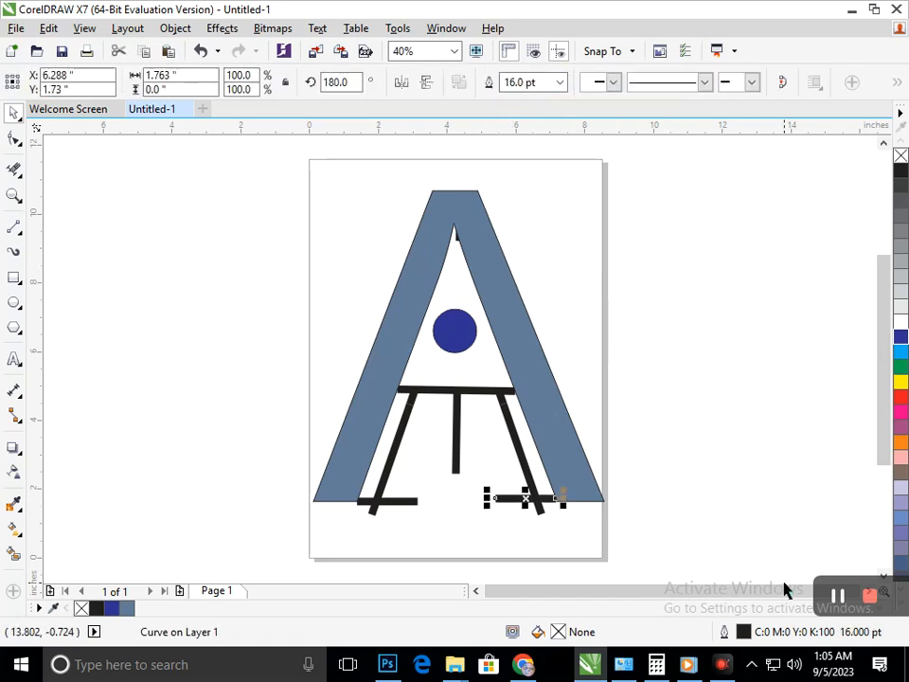
{"action": "left_click", "coordinate": [754, 426]}
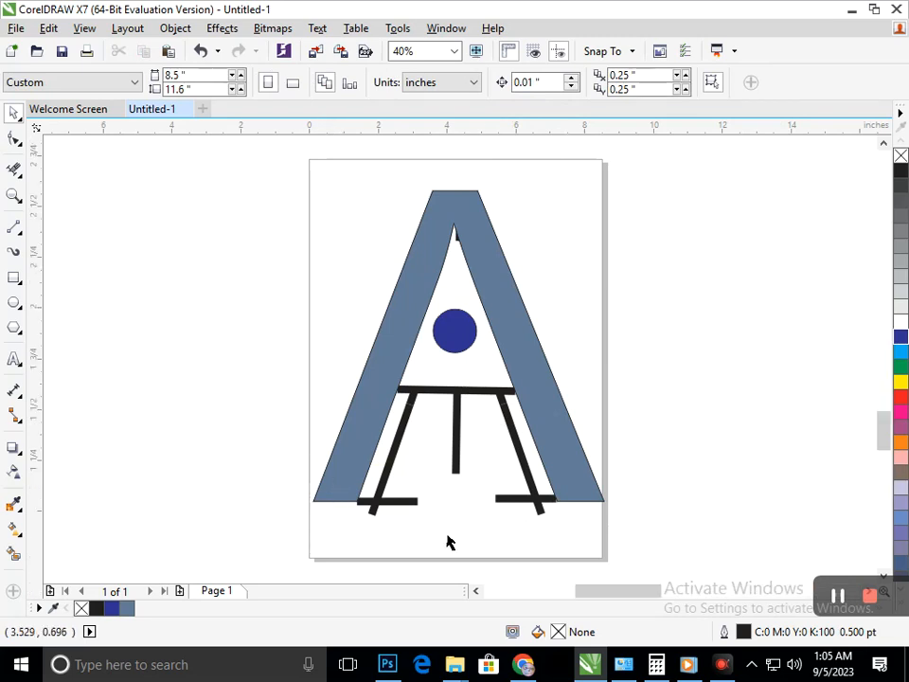
Nudge the left baseline extension up to Y 1.755 inches so its lower edge lines up with the left foot.
{"action": "scroll", "coordinate": [379, 529], "scroll_direction": "up", "scroll_amount": 4}
{"action": "left_click", "coordinate": [435, 393]}
{"action": "key", "text": "Up"}
{"action": "key", "text": "Up"}
{"action": "key", "text": "Up"}
{"action": "key", "text": "Up"}
{"action": "key", "text": "Up"}
{"action": "key", "text": "Up"}
{"action": "key", "text": "Up"}
{"action": "key", "text": "Up"}
{"action": "key", "text": "Up"}
{"action": "key", "text": "Up"}
{"action": "key", "text": "Up"}
{"action": "key", "text": "Up"}
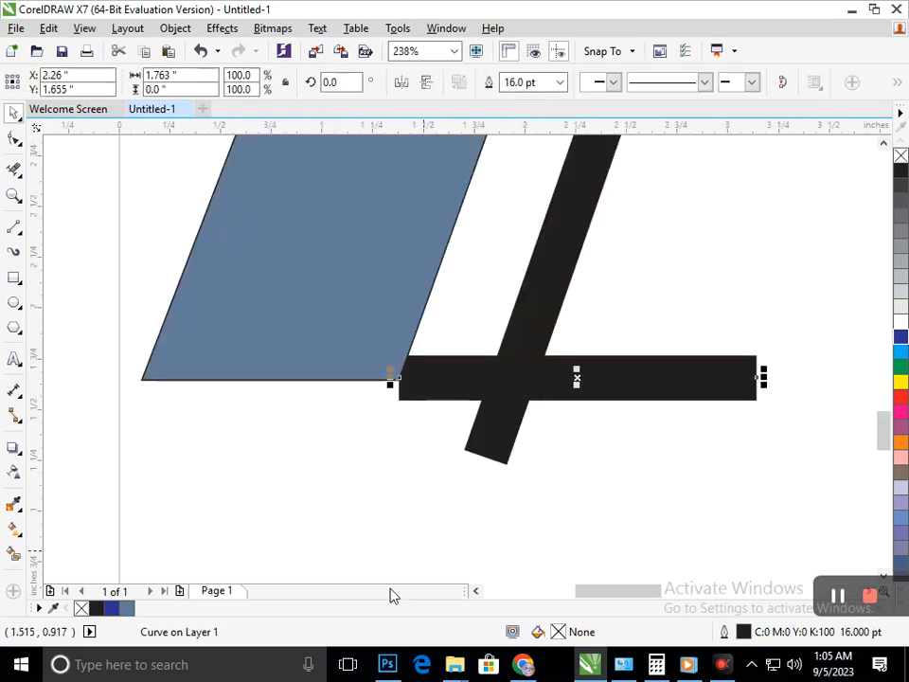
{"action": "key", "text": "Down"}
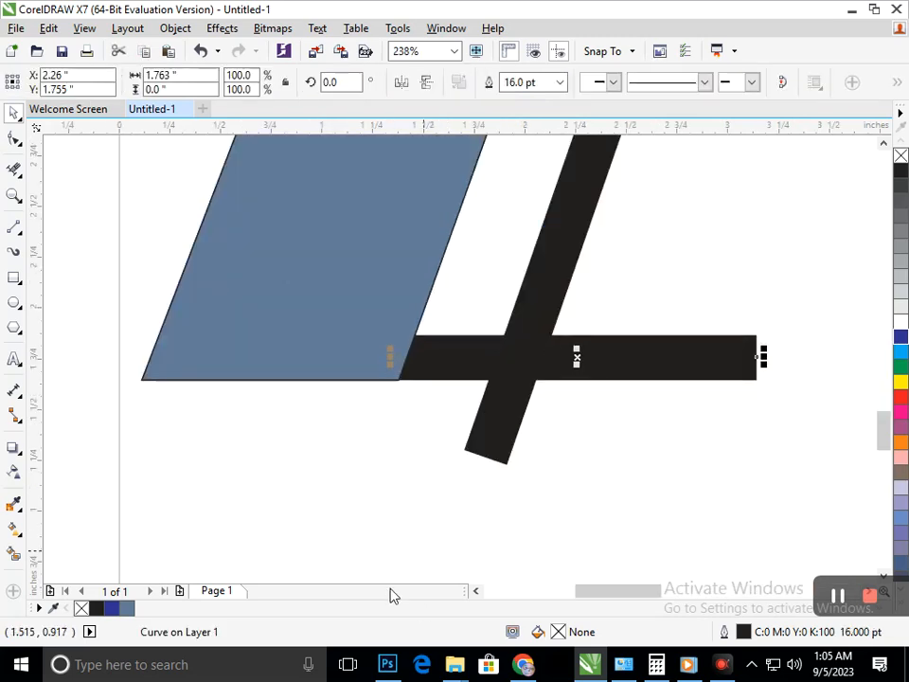
{"action": "scroll", "coordinate": [690, 557], "scroll_direction": "down", "scroll_amount": 4}
{"action": "left_click", "coordinate": [618, 496]}
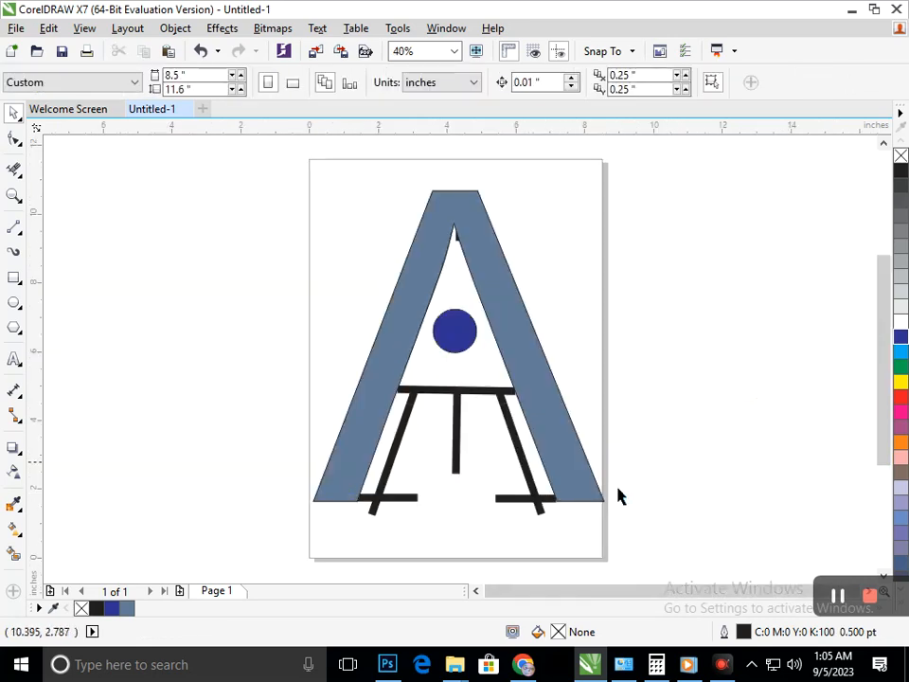
Delete the diagonal line ends that stick out below the two baseline bars with the Virtual Segment Delete tool.
{"action": "left_click", "coordinate": [14, 169]}
{"action": "scroll", "coordinate": [426, 549], "scroll_direction": "up", "scroll_amount": 3}
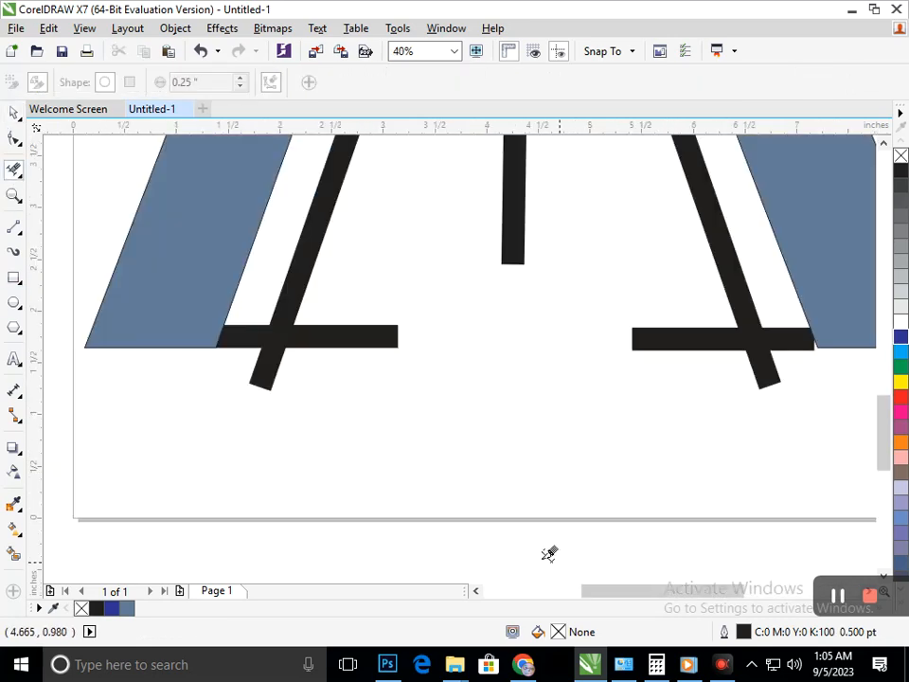
{"action": "left_click_drag", "start_coordinate": [411, 369], "coordinate": [413, 368]}
{"action": "left_click_drag", "start_coordinate": [664, 525], "coordinate": [850, 367]}
{"action": "scroll", "coordinate": [657, 326], "scroll_direction": "down", "scroll_amount": 3}
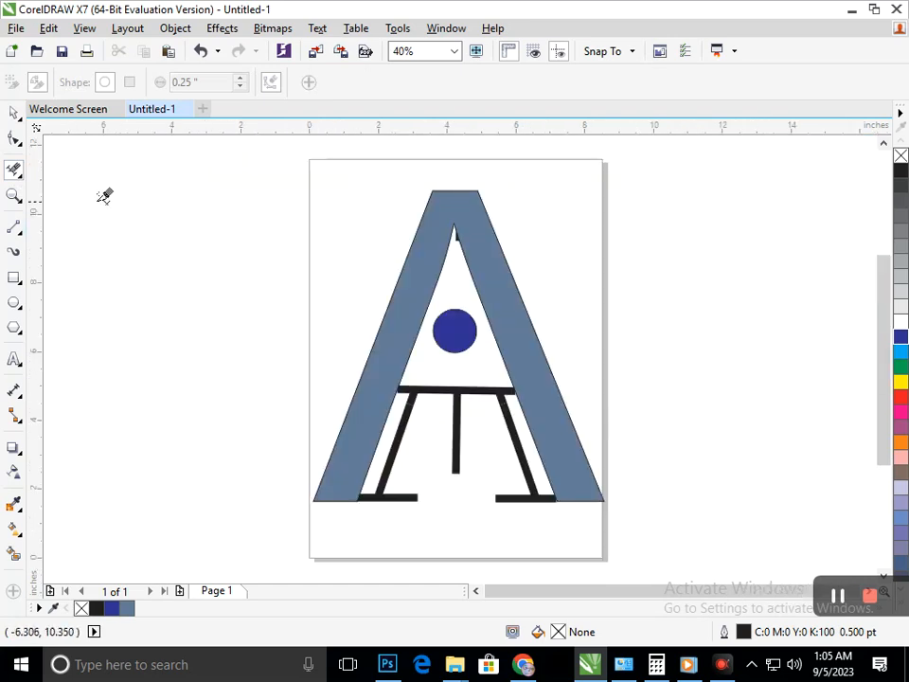
Try to delete the leftover black piece below the letter's inner apex with the Virtual Segment Delete tool, and undo it.
{"action": "scroll", "coordinate": [462, 373], "scroll_direction": "up", "scroll_amount": 3}
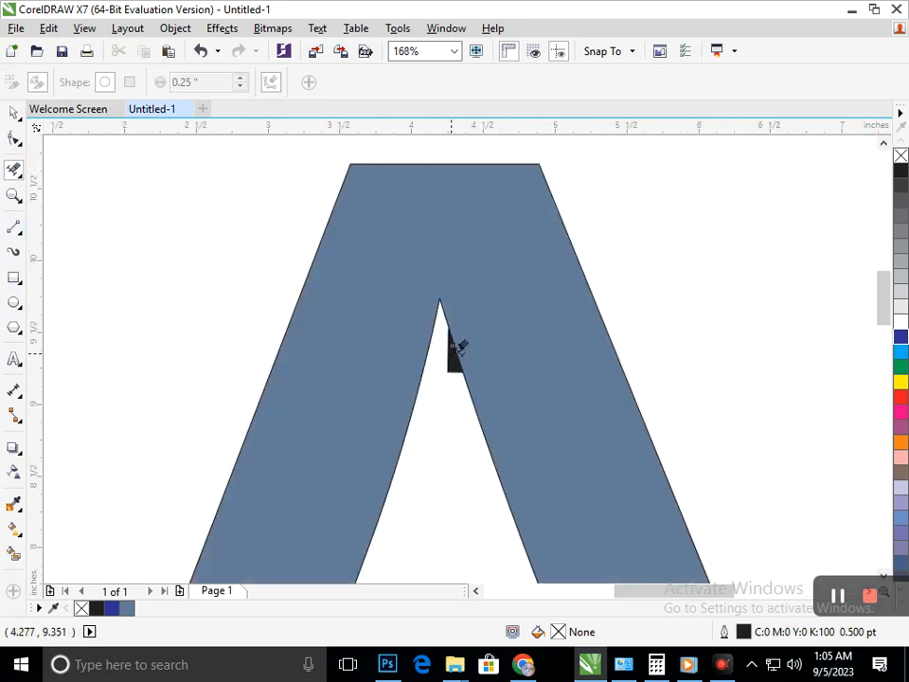
{"action": "left_click", "coordinate": [444, 346]}
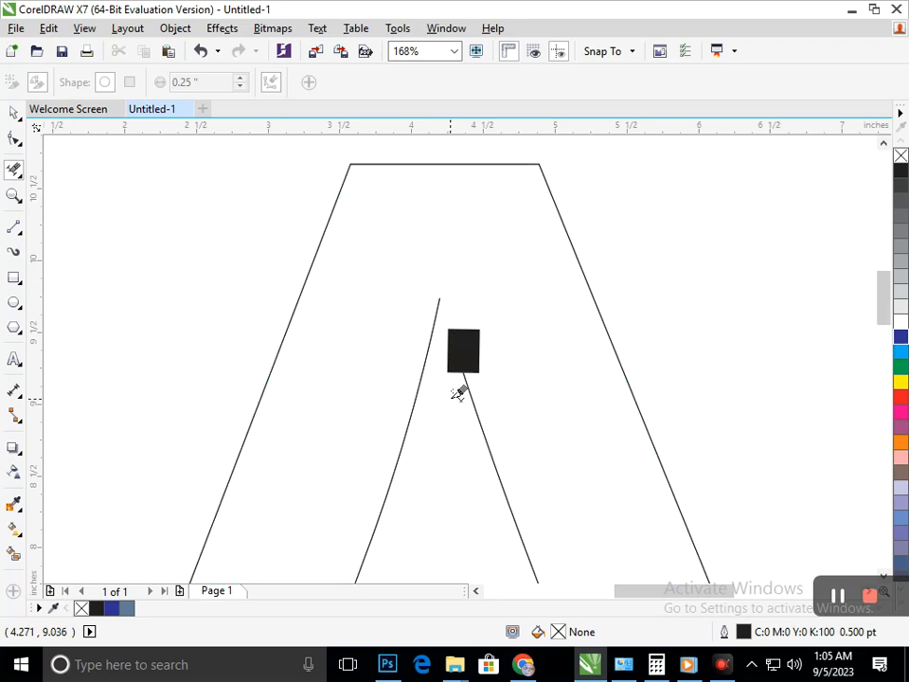
{"action": "key", "text": "ctrl+z"}
{"action": "left_click", "coordinate": [15, 115]}
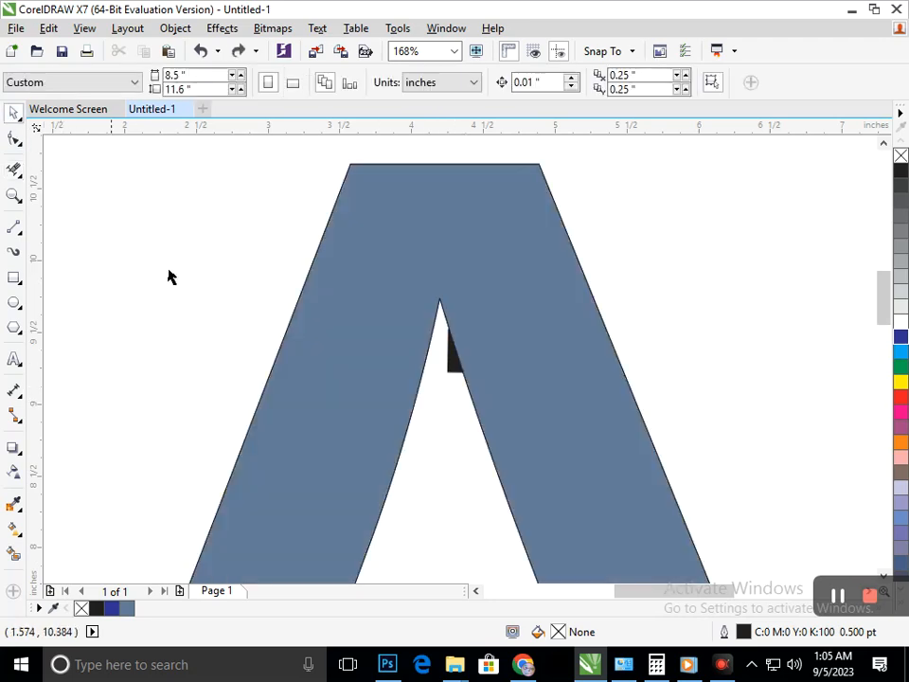
Try to remove the leftover black piece by deleting its whole curve, and delete a node on the left leg's inner edge.
{"action": "left_click_drag", "start_coordinate": [452, 366], "coordinate": [431, 441]}
{"action": "key", "text": "Delete"}
{"action": "left_click", "coordinate": [14, 138]}
{"action": "left_click", "coordinate": [377, 478]}
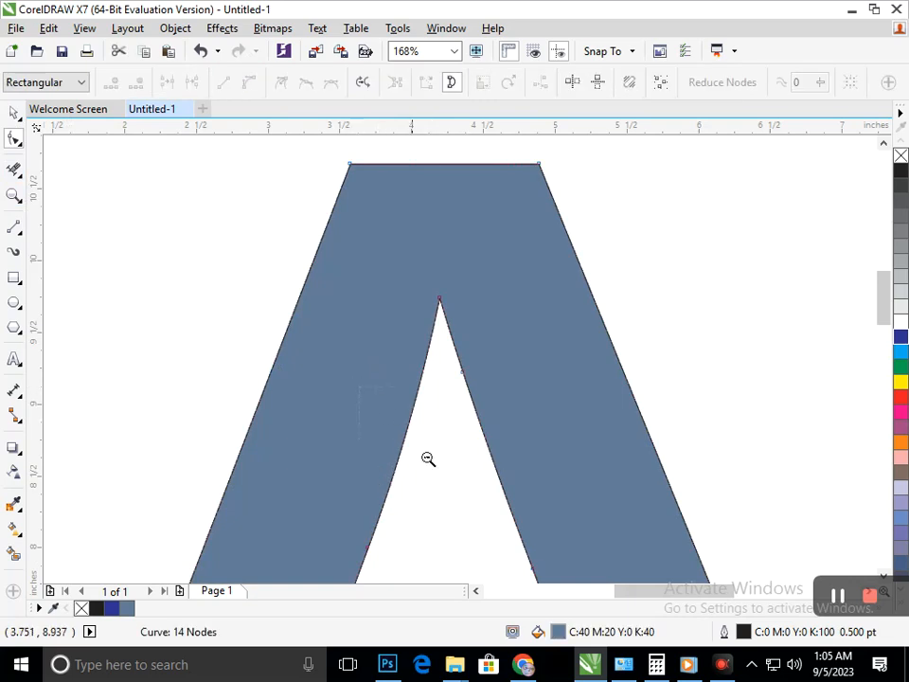
{"action": "scroll", "coordinate": [426, 456], "scroll_direction": "down", "scroll_amount": 5}
{"action": "scroll", "coordinate": [350, 325], "scroll_direction": "up", "scroll_amount": 4}
{"action": "left_click", "coordinate": [451, 292]}
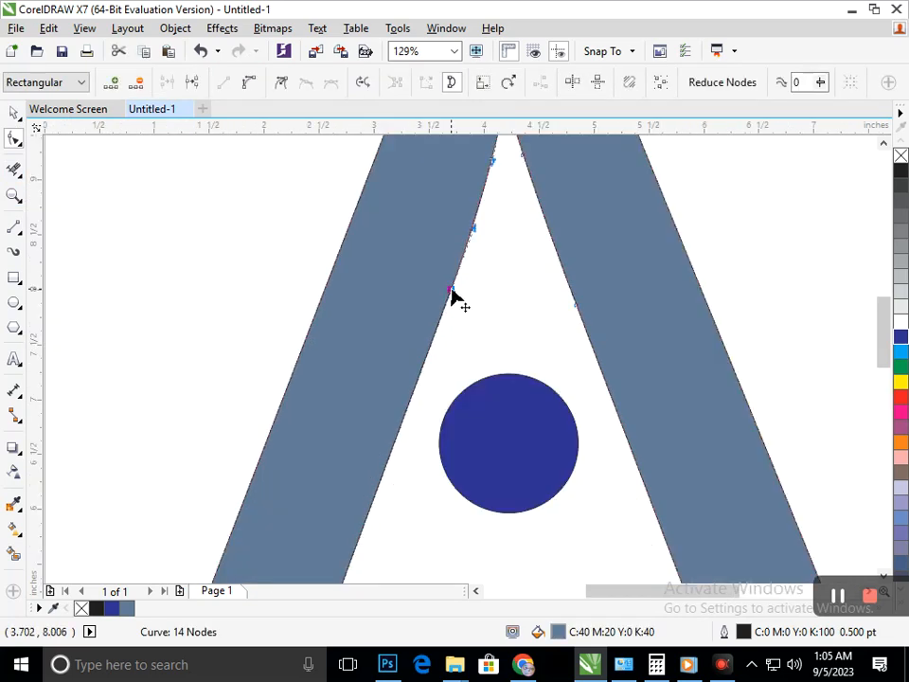
{"action": "left_click", "coordinate": [137, 83]}
{"action": "left_click_drag", "start_coordinate": [453, 298], "coordinate": [500, 367]}
{"action": "scroll", "coordinate": [500, 370], "scroll_direction": "down", "scroll_amount": 4}
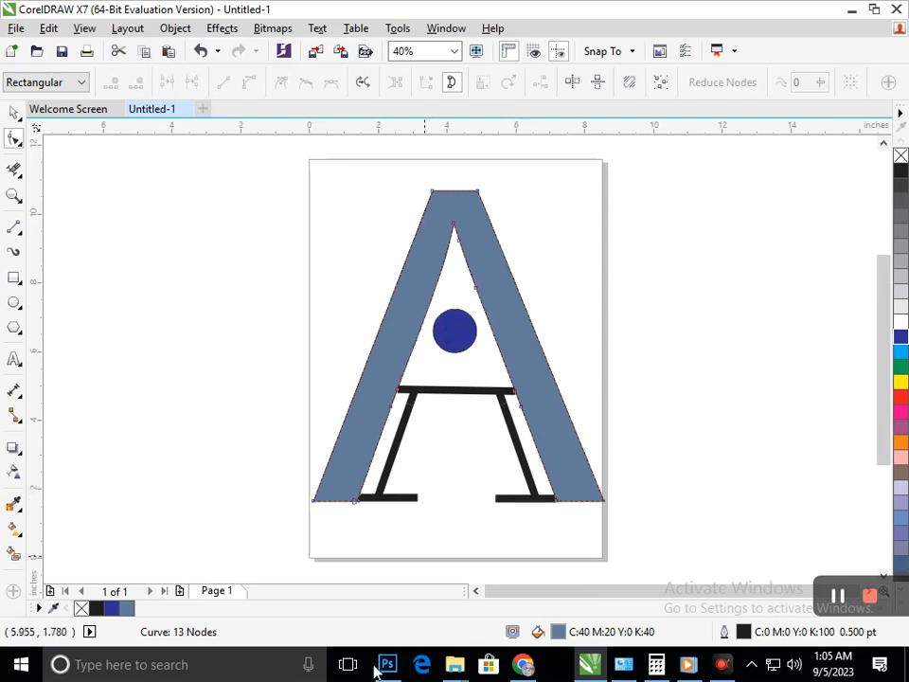
Undo the node removal and the deletion of the leftover piece's curve.
{"action": "key", "text": "ctrl+z"}
{"action": "key", "text": "ctrl+z"}
{"action": "key", "text": "ctrl+z"}
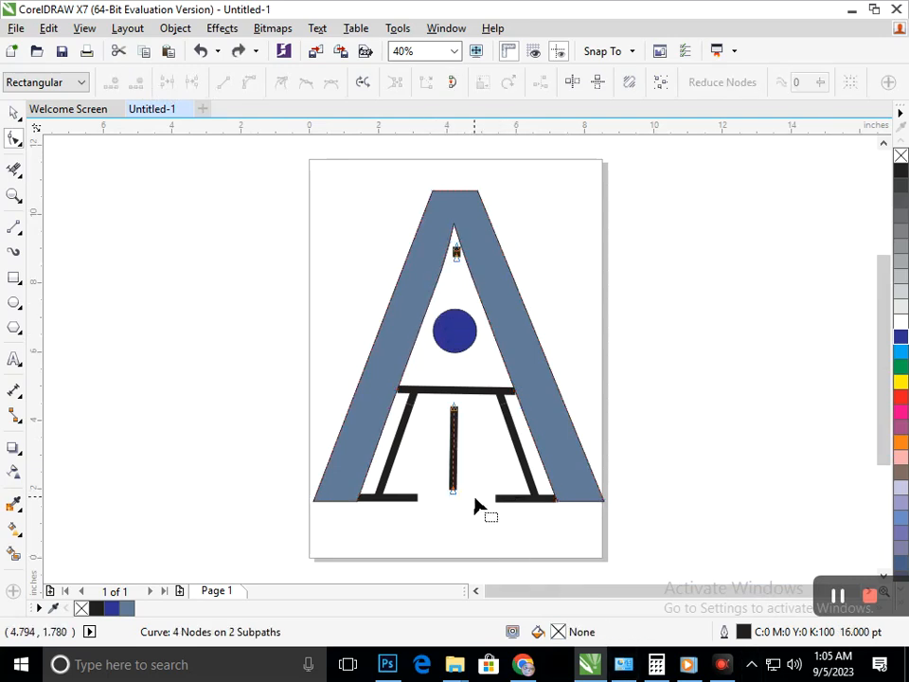
Break the centre stem's curve apart and delete the small black piece below the letter's inner apex.
{"action": "left_click", "coordinate": [173, 32]}
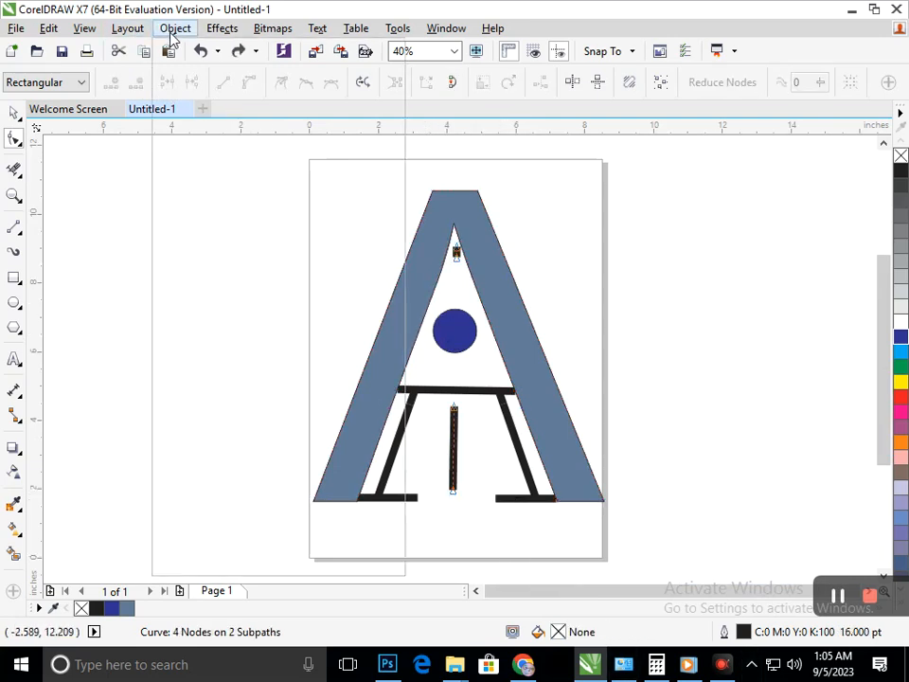
{"action": "left_click", "coordinate": [218, 295]}
{"action": "left_click", "coordinate": [15, 114]}
{"action": "left_click", "coordinate": [132, 240]}
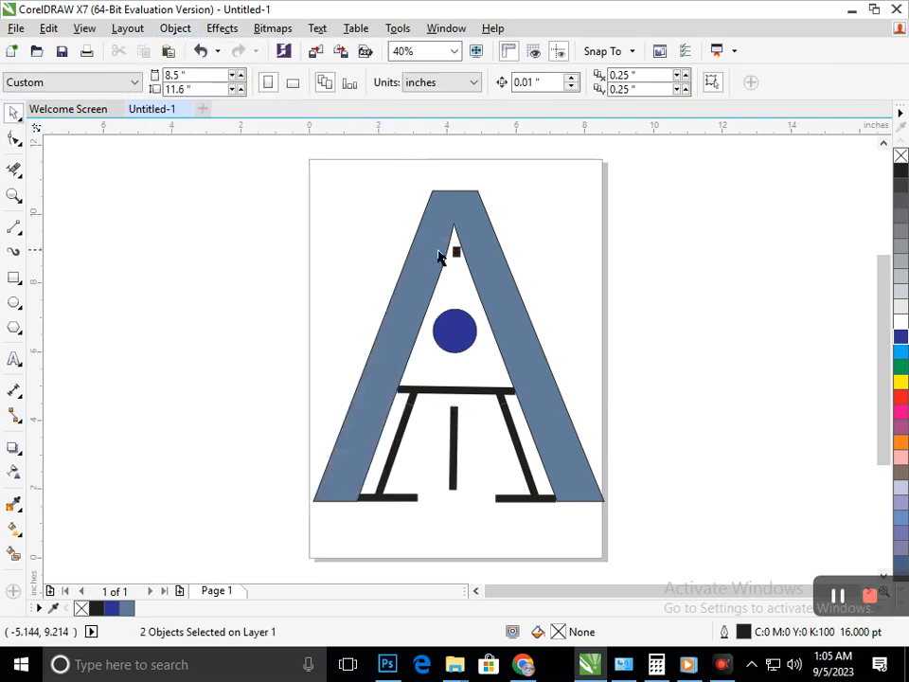
{"action": "left_click", "coordinate": [455, 252]}
{"action": "key", "text": "Delete"}
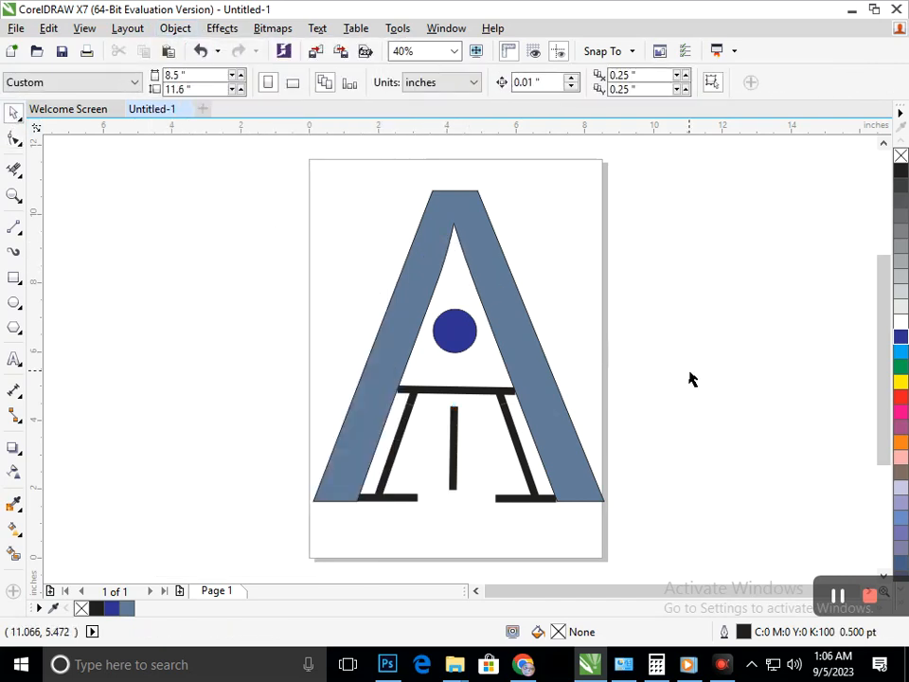
Stretch the centre stem upward past the crossbar and shorten its lower end, making it about 2.94 inches tall.
{"action": "left_click", "coordinate": [455, 449]}
{"action": "left_click_drag", "start_coordinate": [453, 401], "coordinate": [447, 365]}
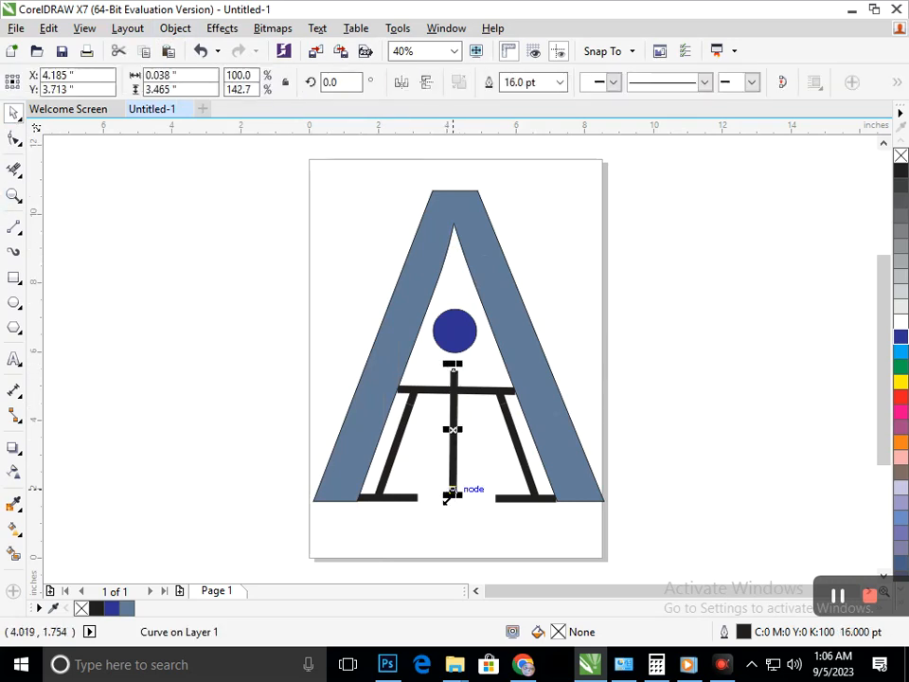
{"action": "left_click_drag", "start_coordinate": [453, 492], "coordinate": [453, 476]}
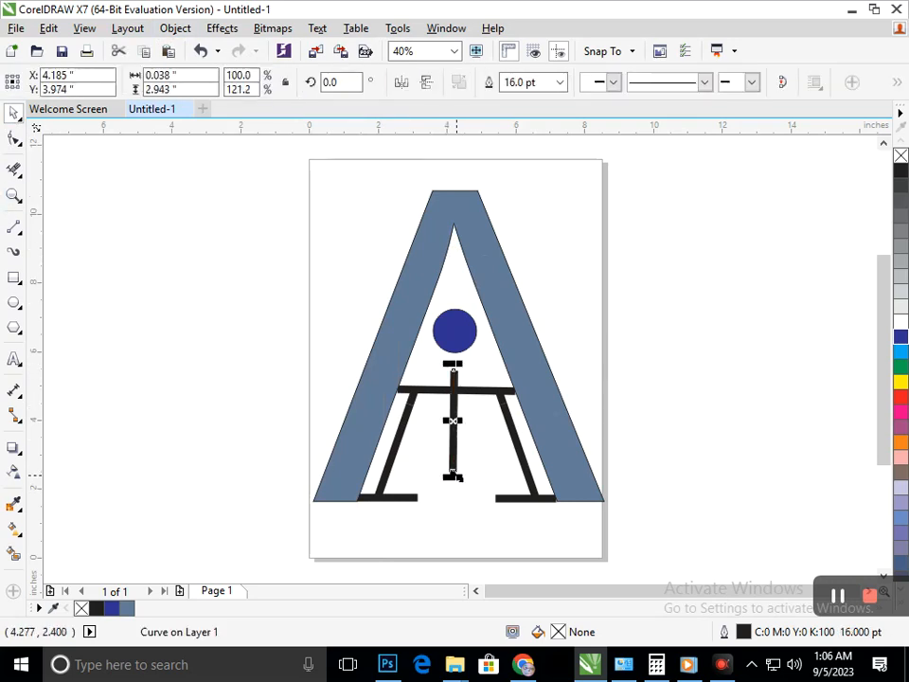
Trim the part of the centre stem above the crossbar with the Virtual Segment Delete tool.
{"action": "left_click", "coordinate": [11, 170]}
{"action": "left_click_drag", "start_coordinate": [437, 367], "coordinate": [480, 375]}
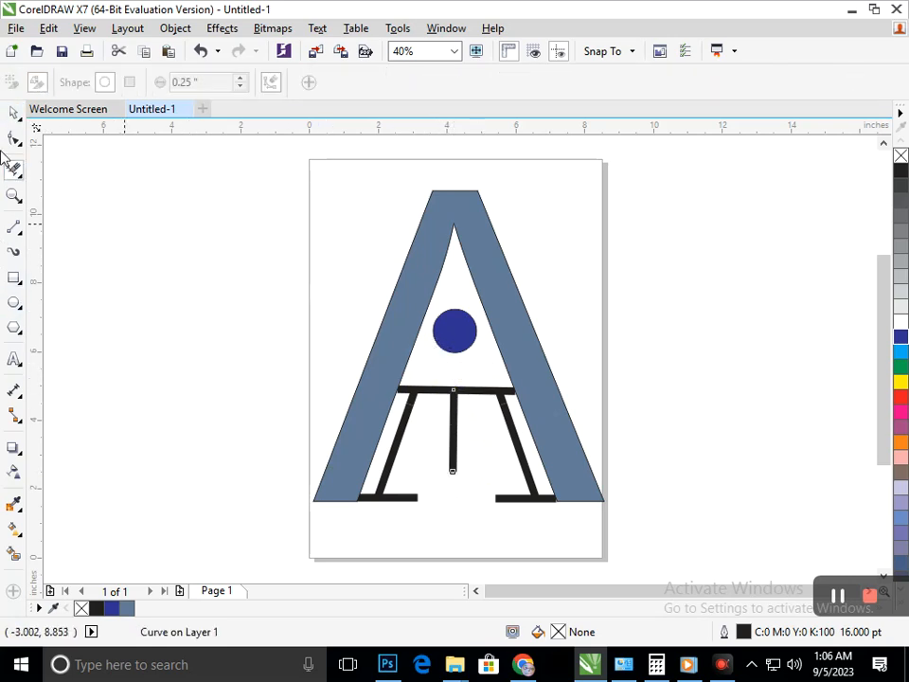
{"action": "left_click", "coordinate": [12, 115]}
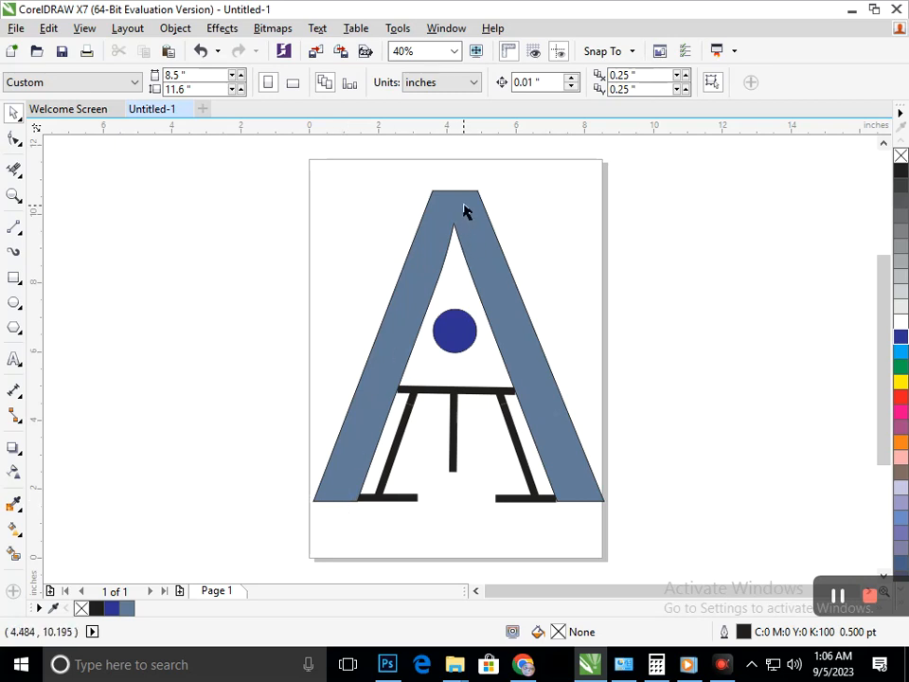
Draw a 0.5 pt diagonal line along the middle of the left leg, extending past both ends, about 4.08 by 10.95 inches.
{"action": "left_click", "coordinate": [16, 228]}
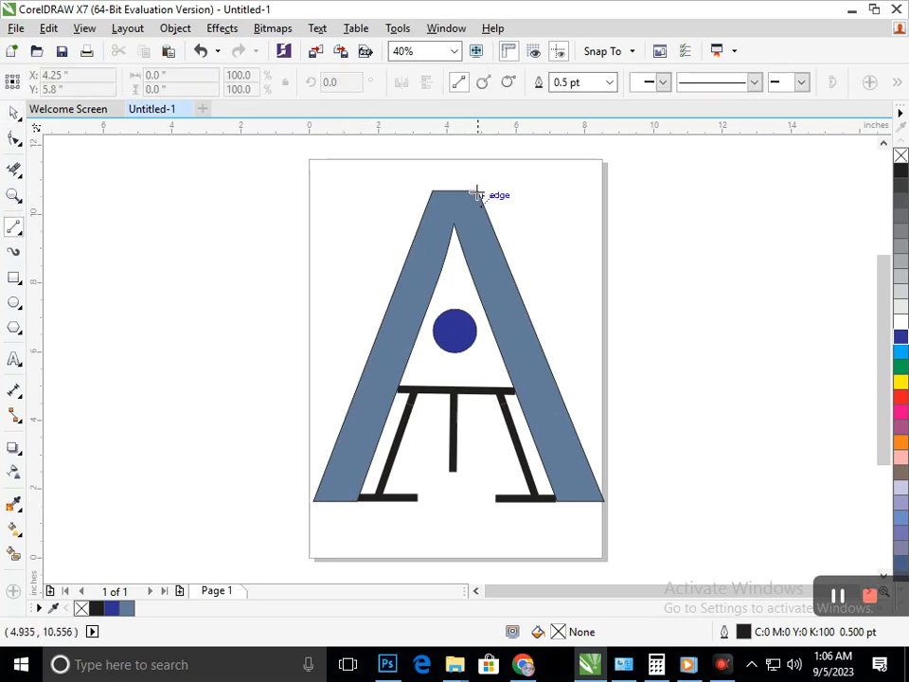
{"action": "left_click", "coordinate": [449, 174]}
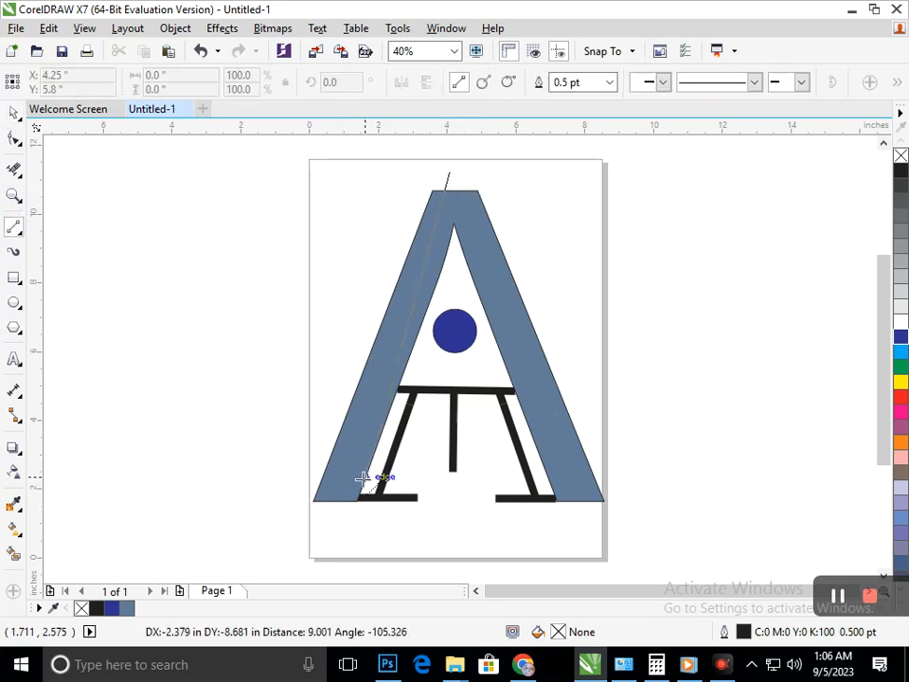
{"action": "left_click", "coordinate": [323, 533]}
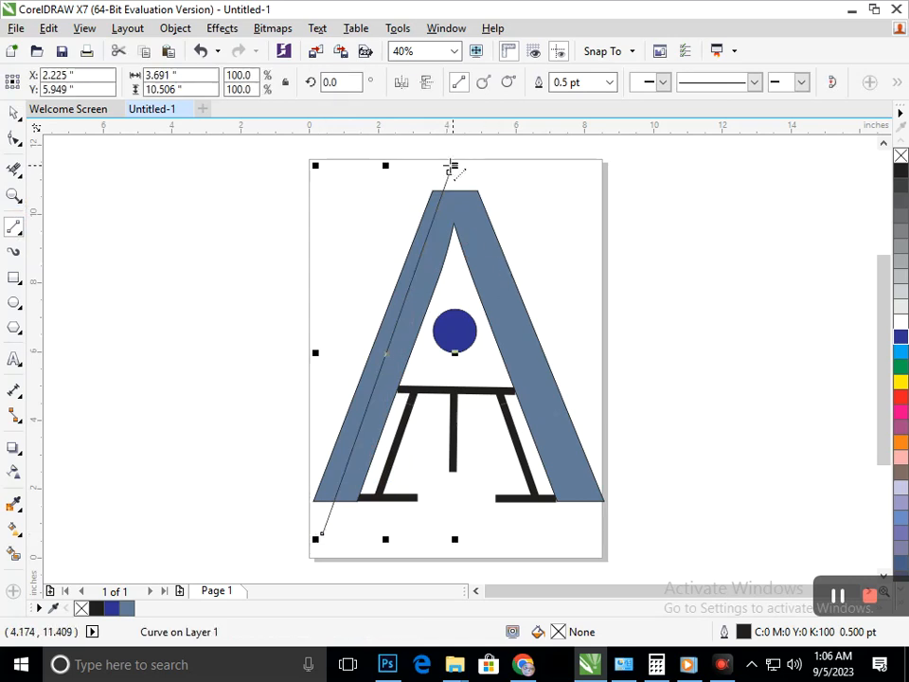
{"action": "left_click", "coordinate": [14, 139]}
{"action": "left_click_drag", "start_coordinate": [451, 174], "coordinate": [464, 157]}
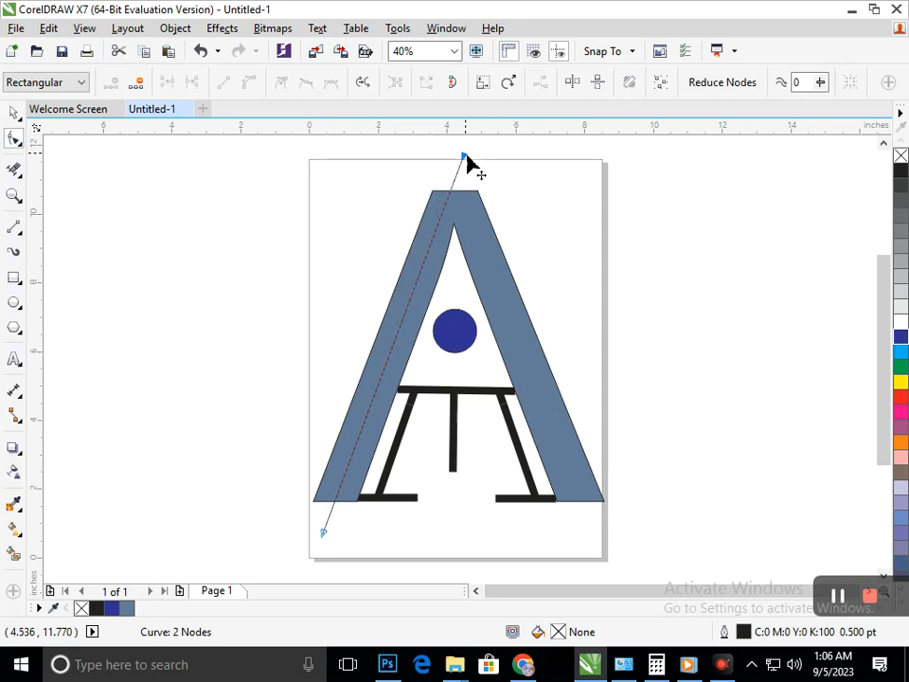
{"action": "left_click", "coordinate": [13, 115]}
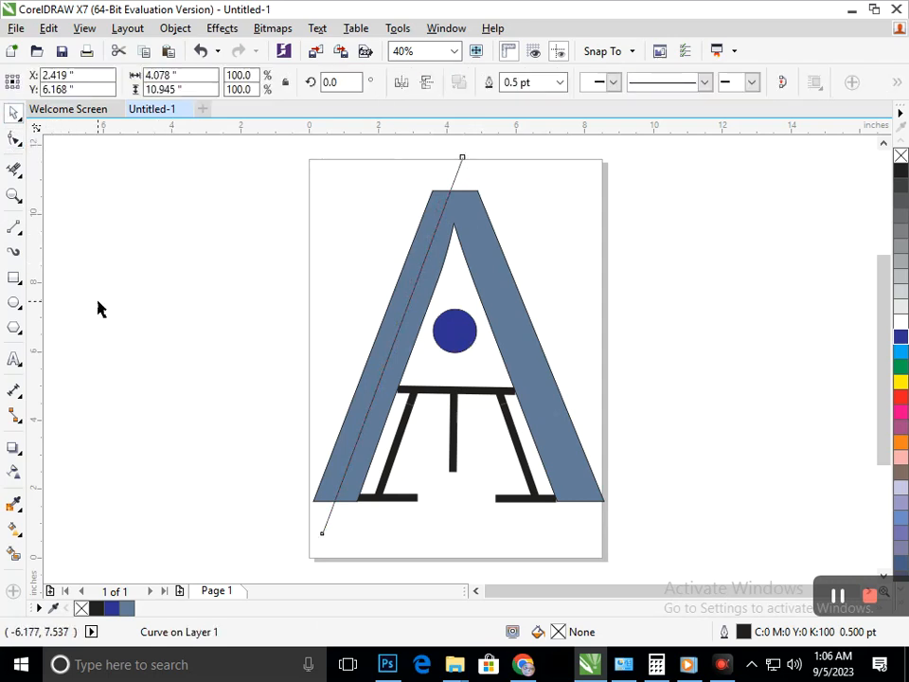
{"action": "left_click", "coordinate": [97, 300]}
Duplicate the diagonal line beside the letter, mirror it, and place a copy along the middle of the right leg.
{"action": "left_click_drag", "start_coordinate": [328, 522], "coordinate": [580, 544]}
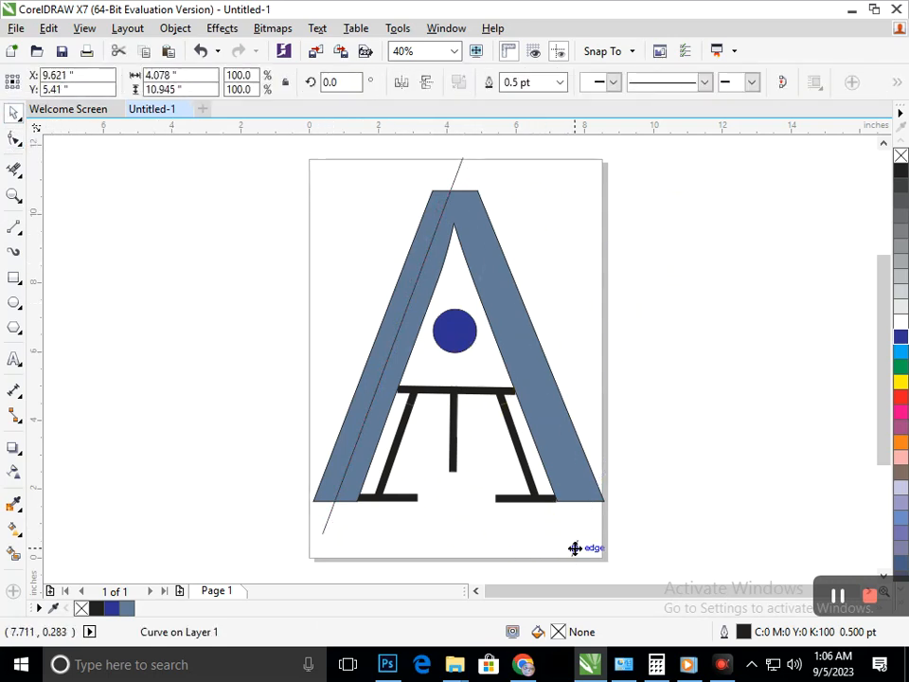
{"action": "left_click", "coordinate": [426, 83]}
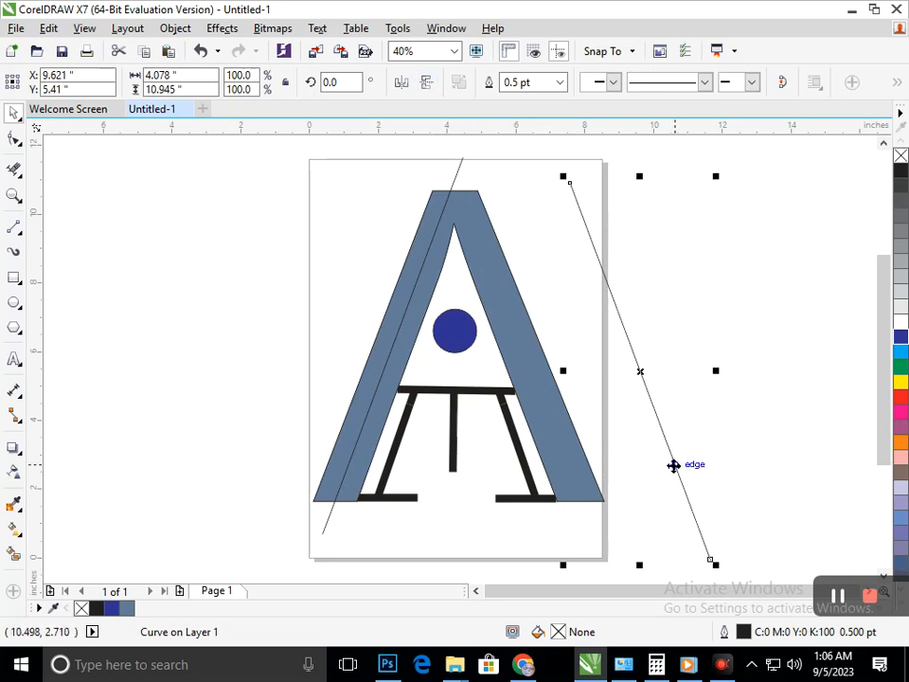
{"action": "left_click_drag", "start_coordinate": [678, 465], "coordinate": [558, 441]}
{"action": "left_click", "coordinate": [718, 424]}
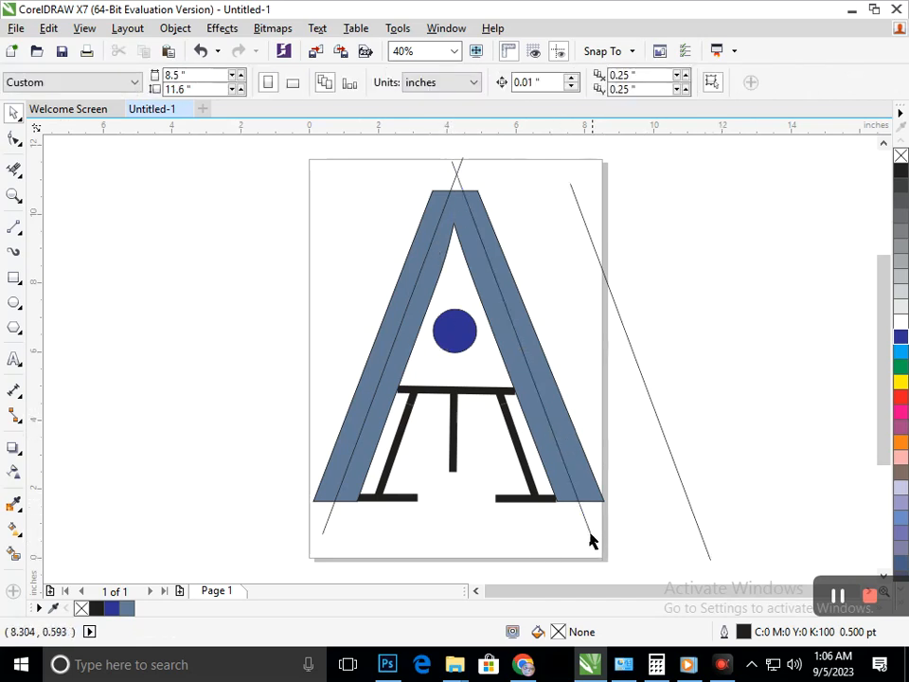
Extend the upper end of the right leg's dividing line with the Shape tool so it crosses the other line and passes the page's top edge.
{"action": "left_click", "coordinate": [14, 139]}
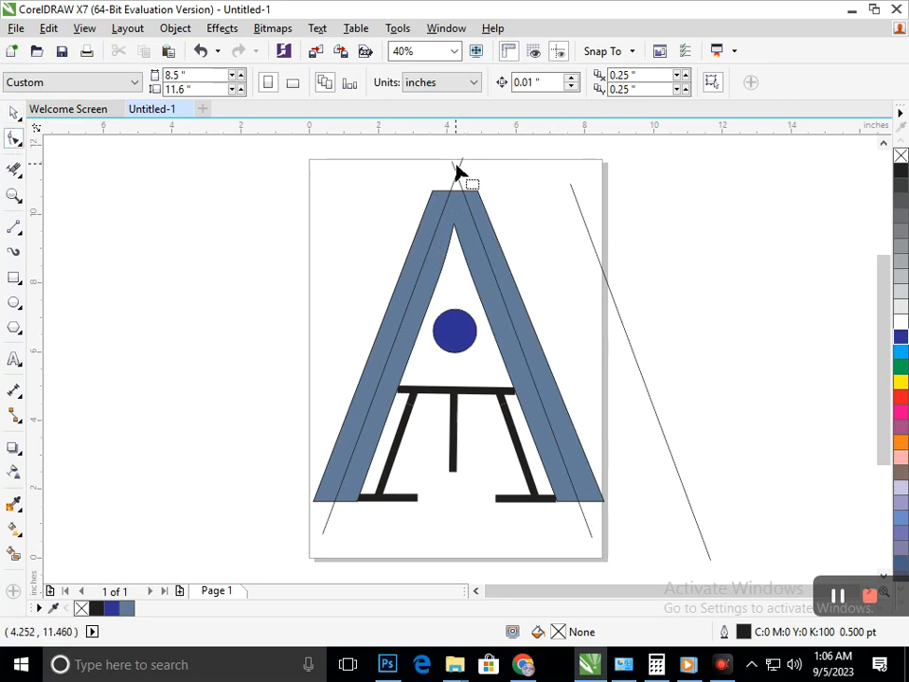
{"action": "left_click", "coordinate": [457, 172]}
{"action": "left_click_drag", "start_coordinate": [453, 168], "coordinate": [443, 162]}
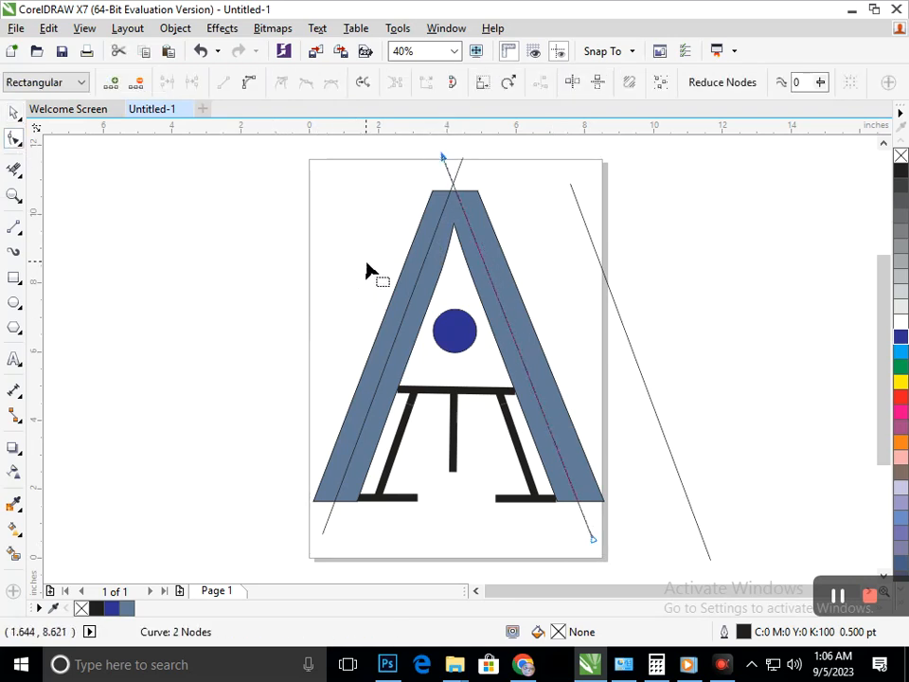
{"action": "left_click_drag", "start_coordinate": [442, 158], "coordinate": [415, 173]}
{"action": "left_click", "coordinate": [462, 160]}
{"action": "left_click", "coordinate": [442, 160]}
Create separate fills with Smart Fill for the outer strips of both legs, colouring the right one red and the left one dark blue.
{"action": "scroll", "coordinate": [475, 440], "scroll_direction": "down", "scroll_amount": 2}
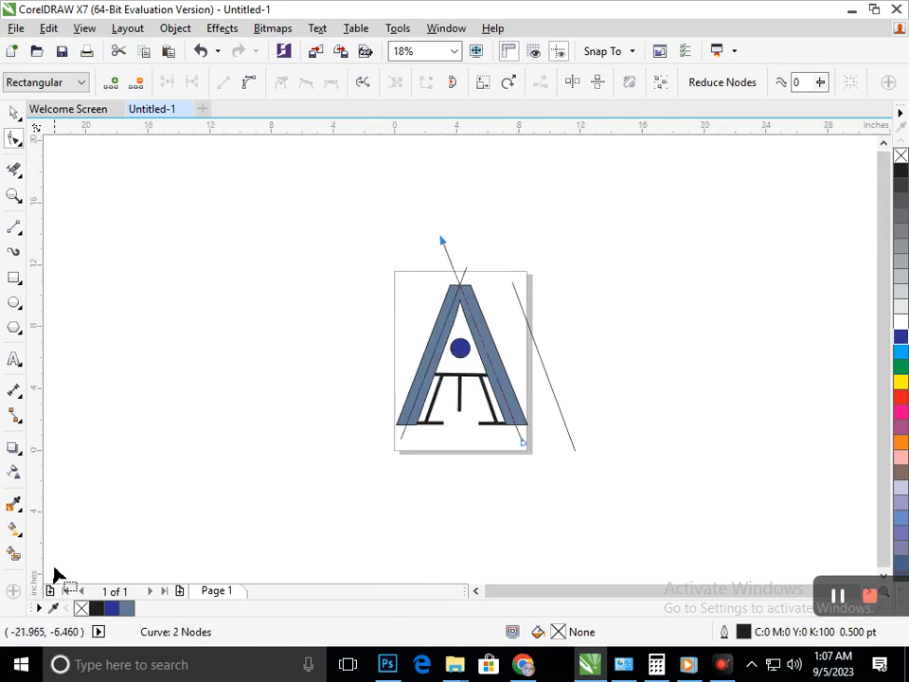
{"action": "left_click", "coordinate": [14, 554]}
{"action": "left_click", "coordinate": [520, 417]}
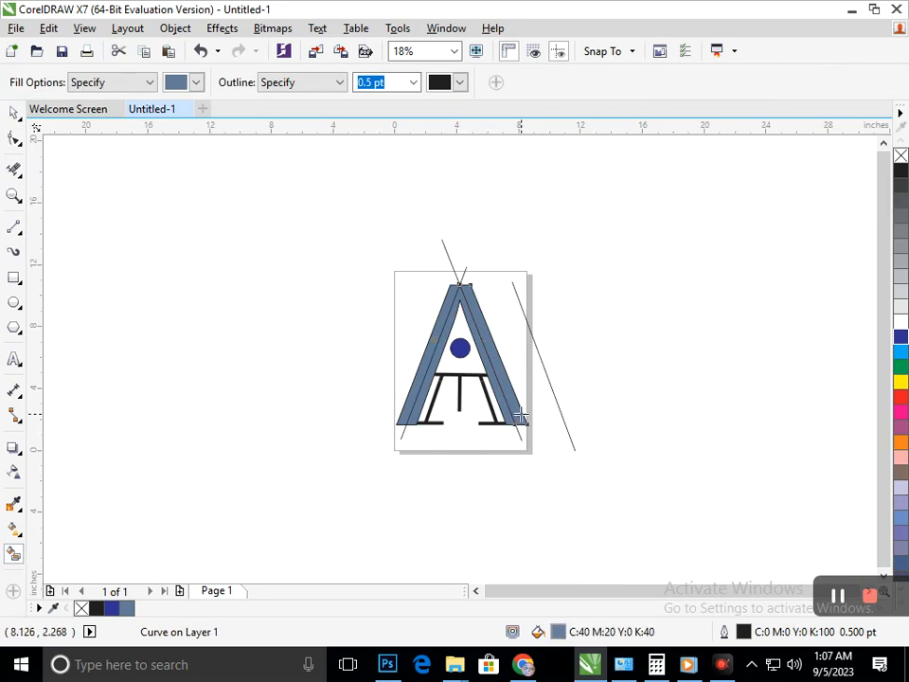
{"action": "left_click", "coordinate": [901, 399]}
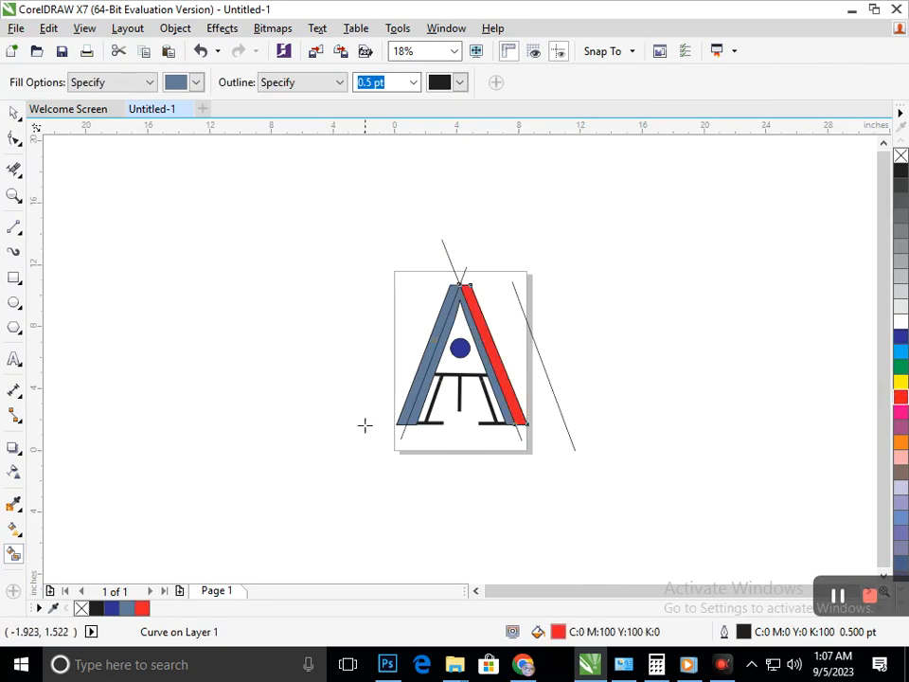
{"action": "left_click", "coordinate": [407, 407]}
{"action": "left_click", "coordinate": [902, 337]}
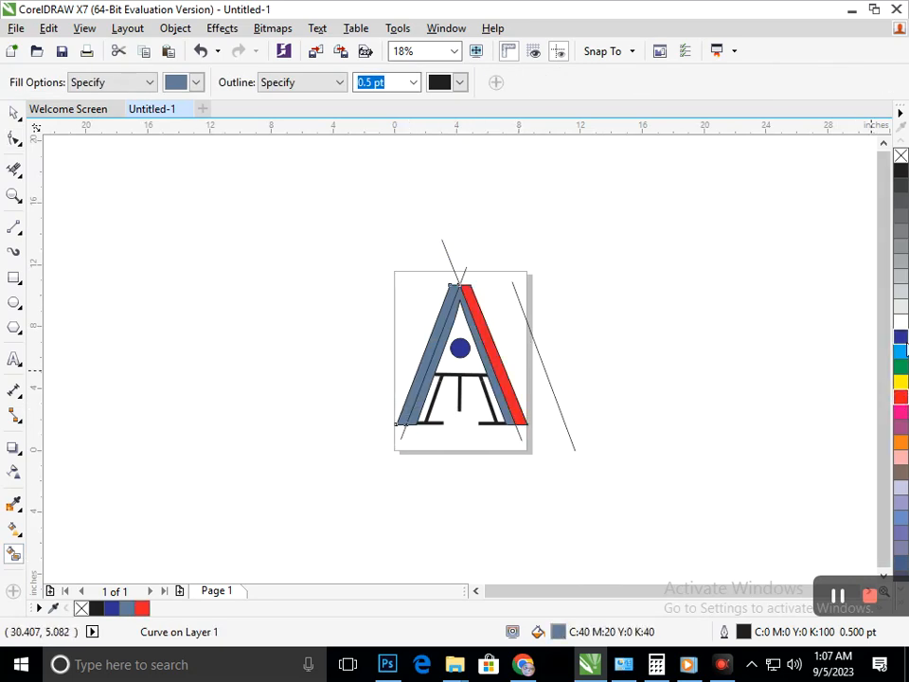
Create Smart Fill shapes for the letter's inner strip and the circle, and colour both green.
{"action": "left_click", "coordinate": [414, 414]}
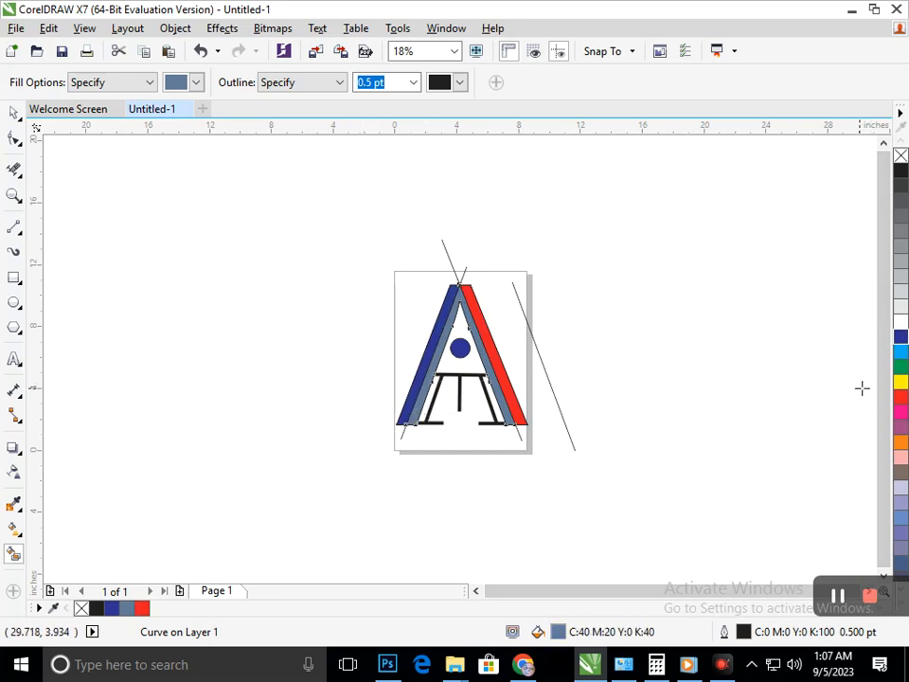
{"action": "left_click", "coordinate": [901, 366]}
{"action": "left_click", "coordinate": [509, 421]}
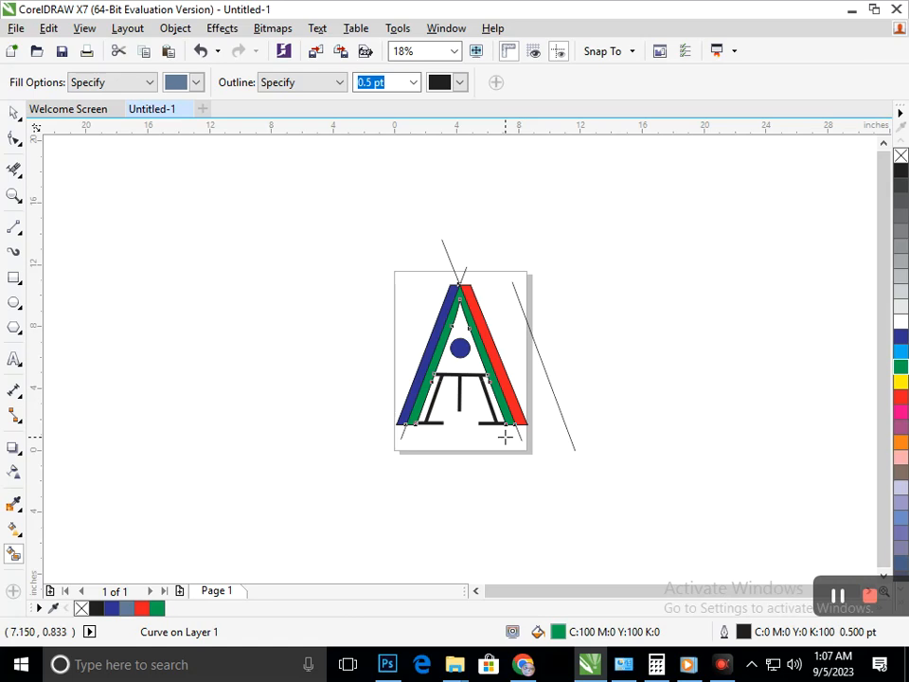
{"action": "left_click", "coordinate": [460, 349]}
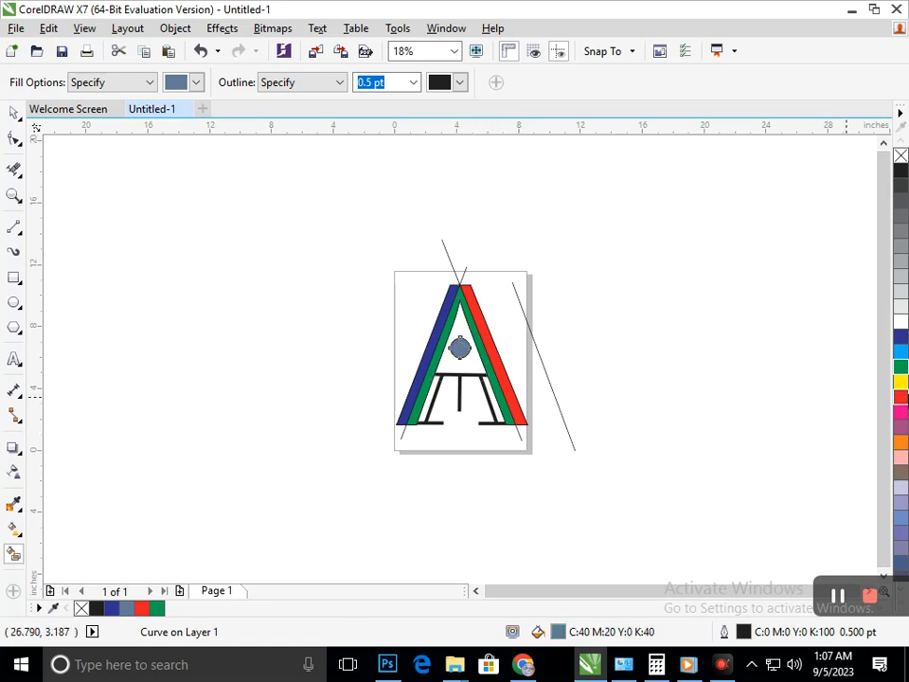
{"action": "left_click", "coordinate": [903, 369]}
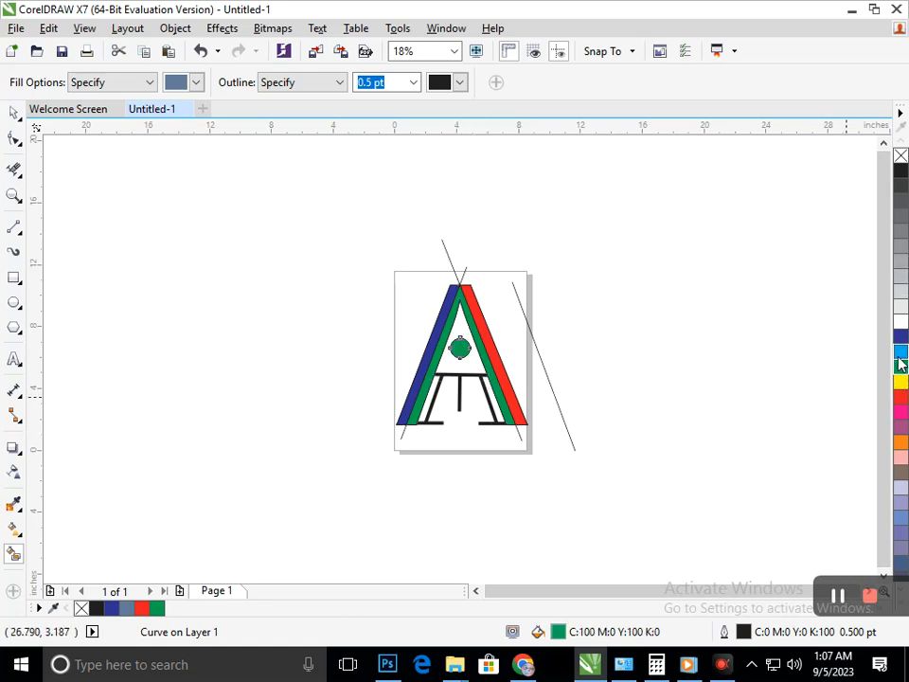
Colour the left slanted black line inside the letter orange.
{"action": "scroll", "coordinate": [574, 480], "scroll_direction": "up", "scroll_amount": 2}
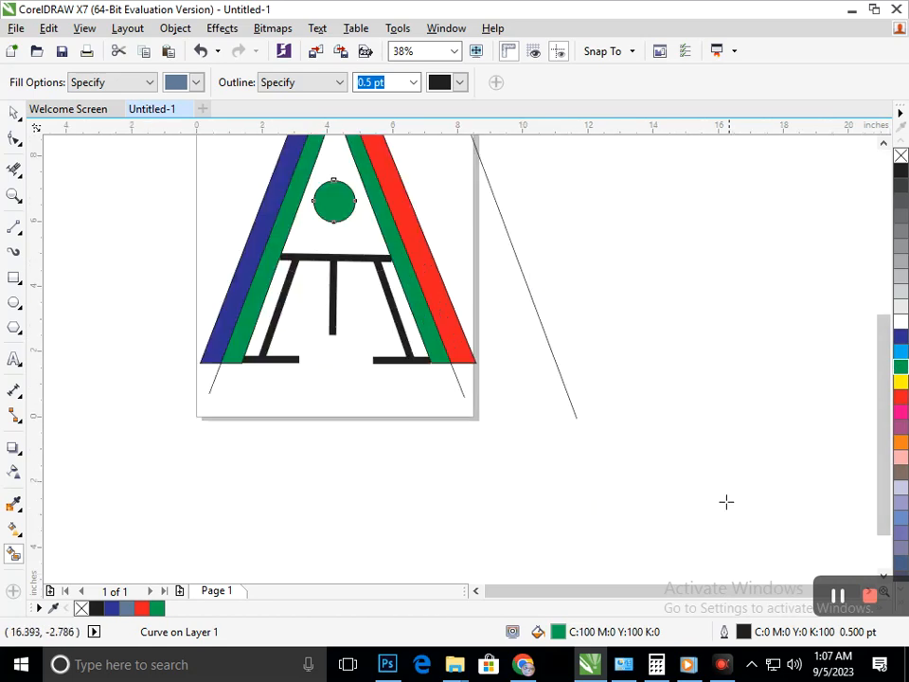
{"action": "left_click", "coordinate": [14, 113]}
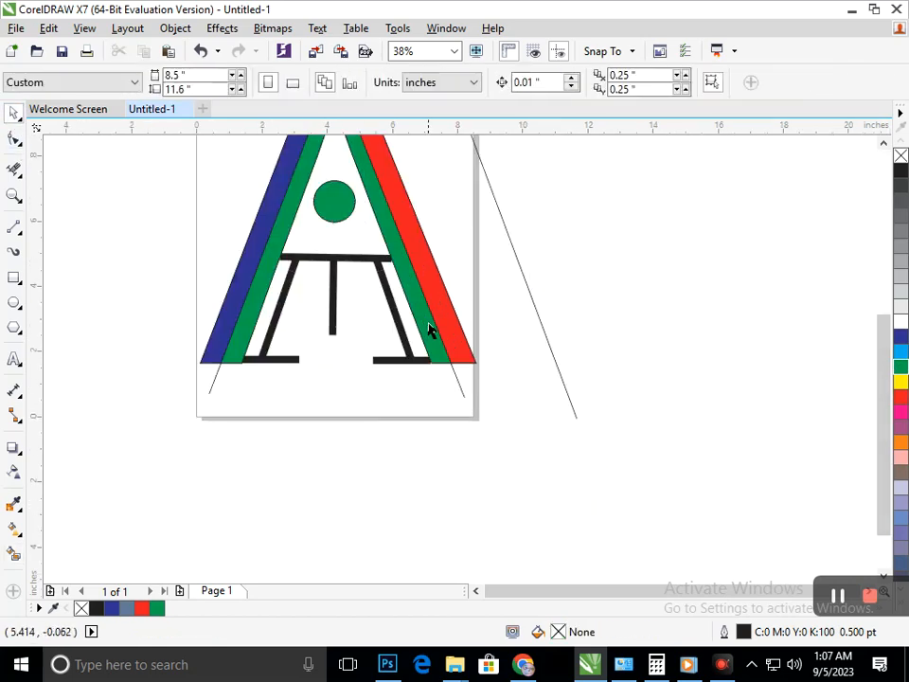
{"action": "left_click", "coordinate": [409, 352]}
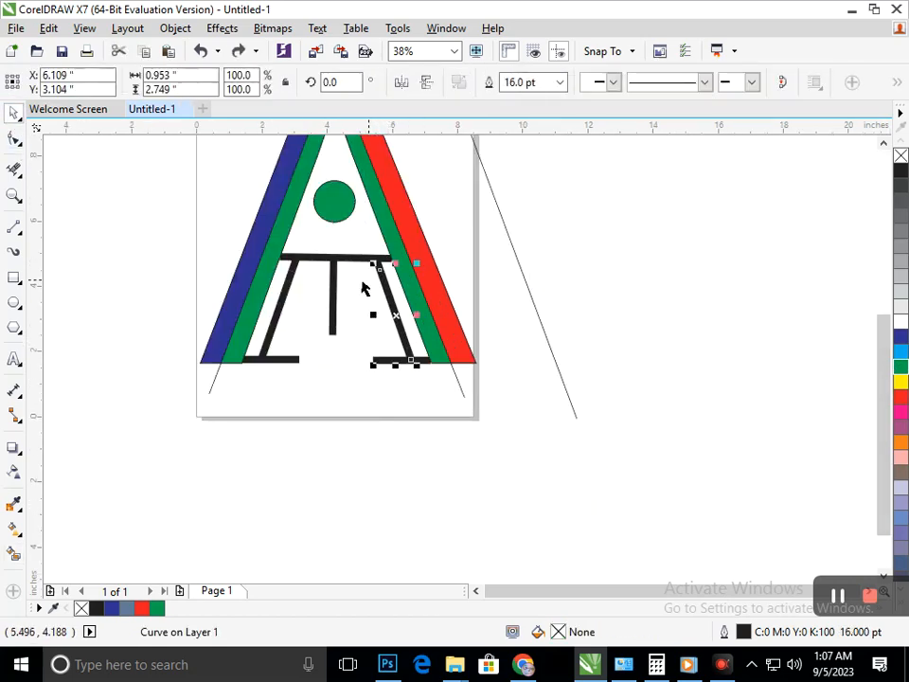
{"action": "left_click", "coordinate": [352, 386]}
{"action": "left_click", "coordinate": [271, 368]}
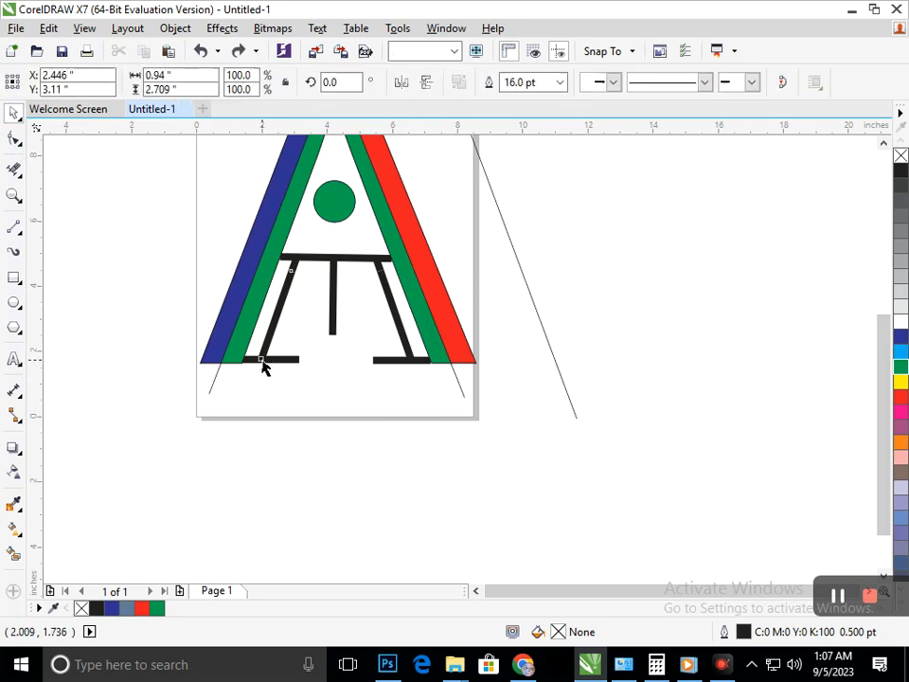
{"action": "right_click", "coordinate": [900, 442]}
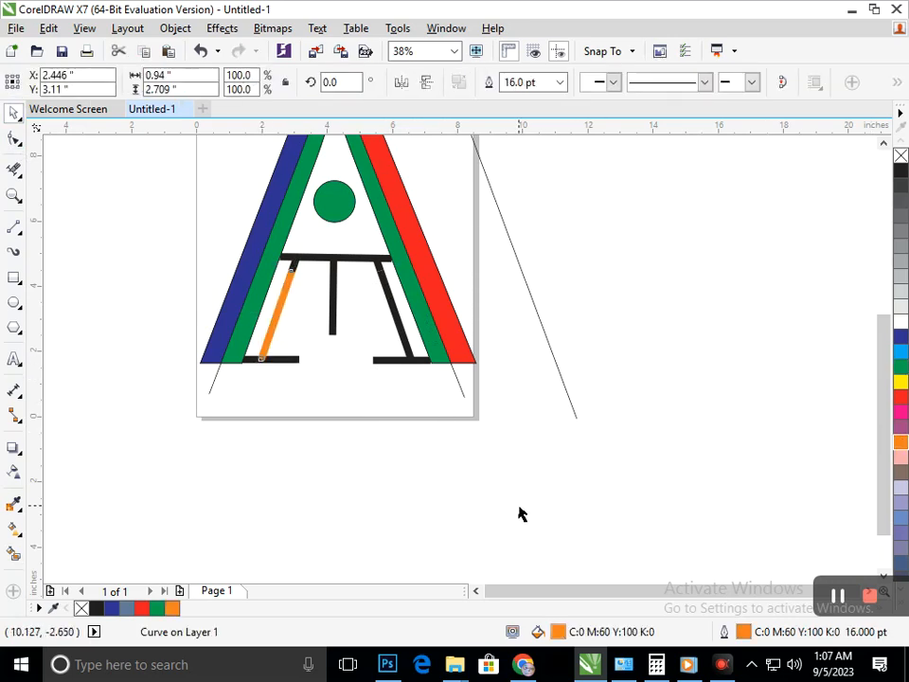
{"action": "left_click", "coordinate": [371, 341]}
Colour the short vertical line under the crossbar and the horizontal foot of the right leg orange.
{"action": "scroll", "coordinate": [455, 438], "scroll_direction": "down", "scroll_amount": 2}
{"action": "scroll", "coordinate": [521, 440], "scroll_direction": "up", "scroll_amount": 2}
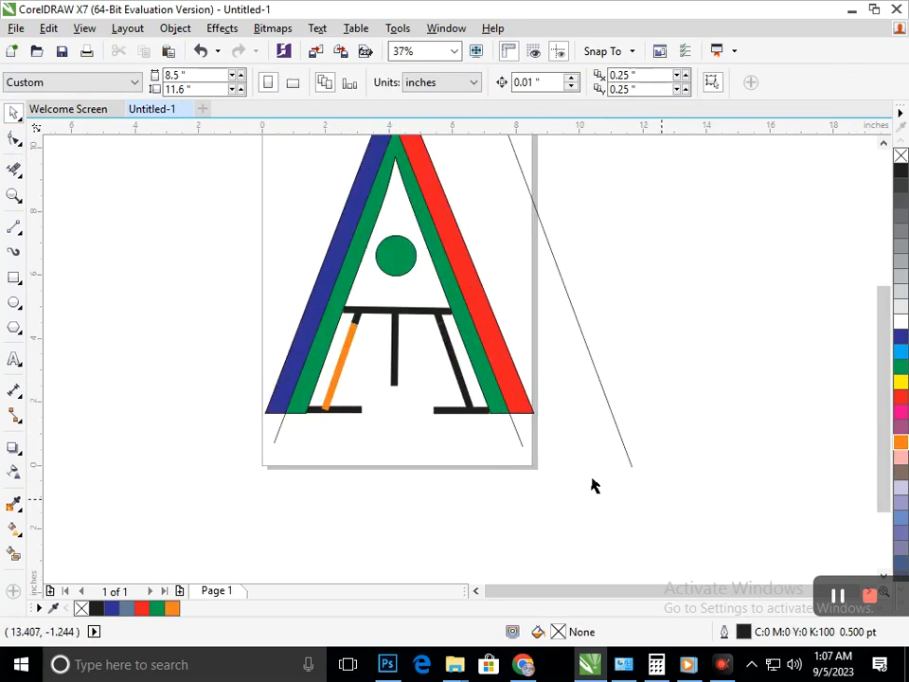
{"action": "left_click", "coordinate": [396, 375]}
{"action": "left_click", "coordinate": [454, 411], "text": "shift"}
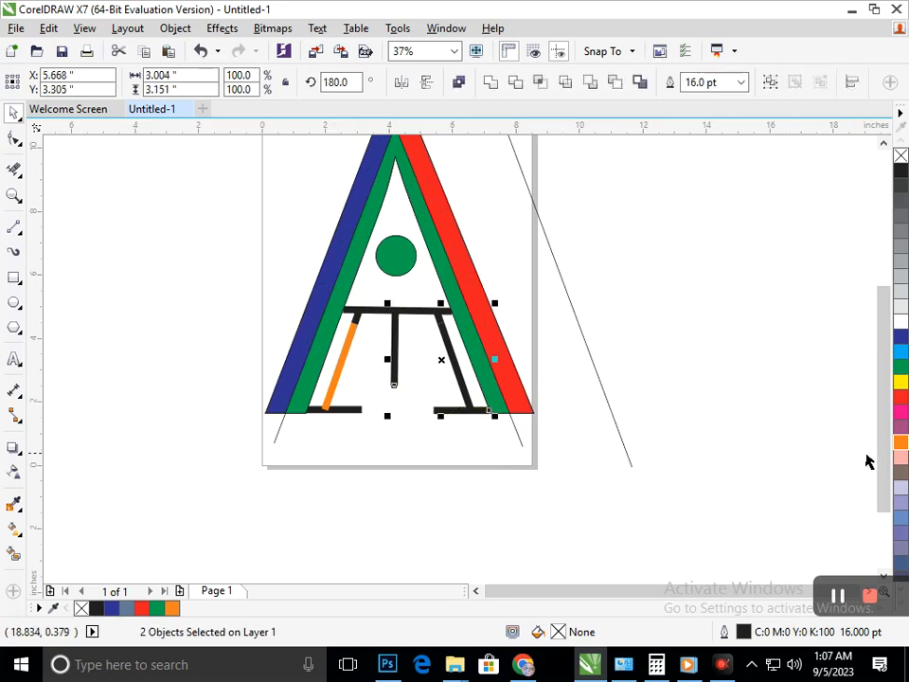
{"action": "right_click", "coordinate": [902, 442]}
Colour the crossbar and the right slanted line inside the letter orange.
{"action": "left_click", "coordinate": [456, 385]}
{"action": "left_click", "coordinate": [461, 383]}
{"action": "left_click", "coordinate": [409, 317], "text": "shift"}
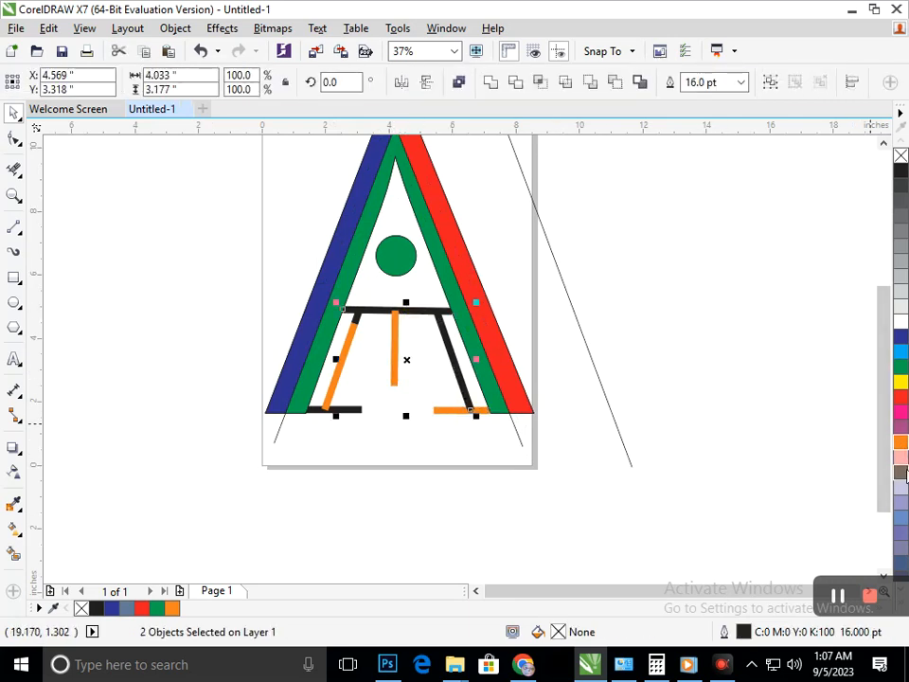
{"action": "right_click", "coordinate": [903, 445]}
{"action": "left_click", "coordinate": [611, 530]}
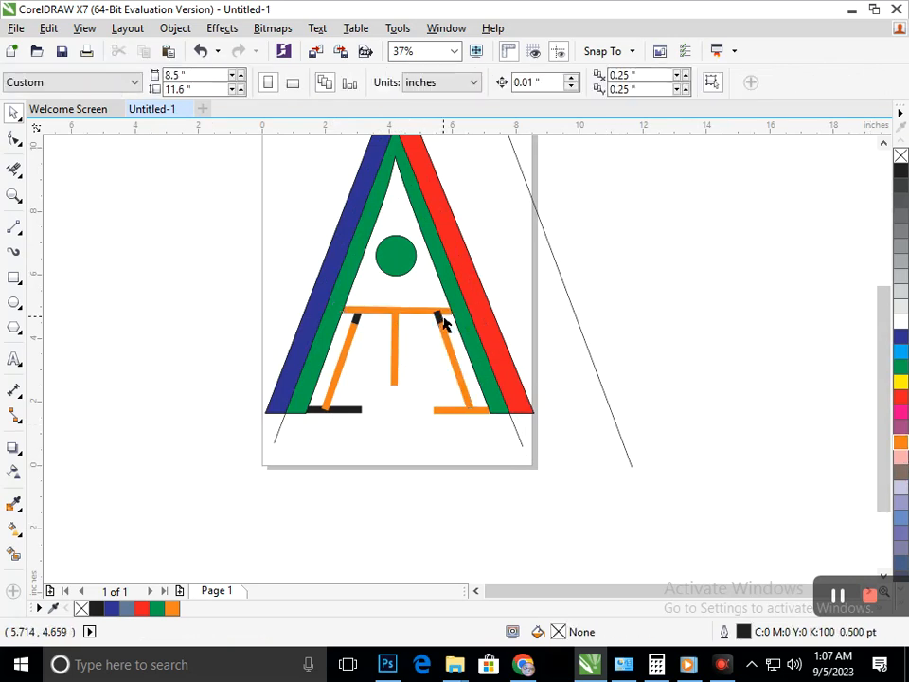
Colour the two short black pieces below the crossbar and the left horizontal foot orange.
{"action": "left_click", "coordinate": [442, 317]}
{"action": "left_click", "coordinate": [350, 323], "text": "shift"}
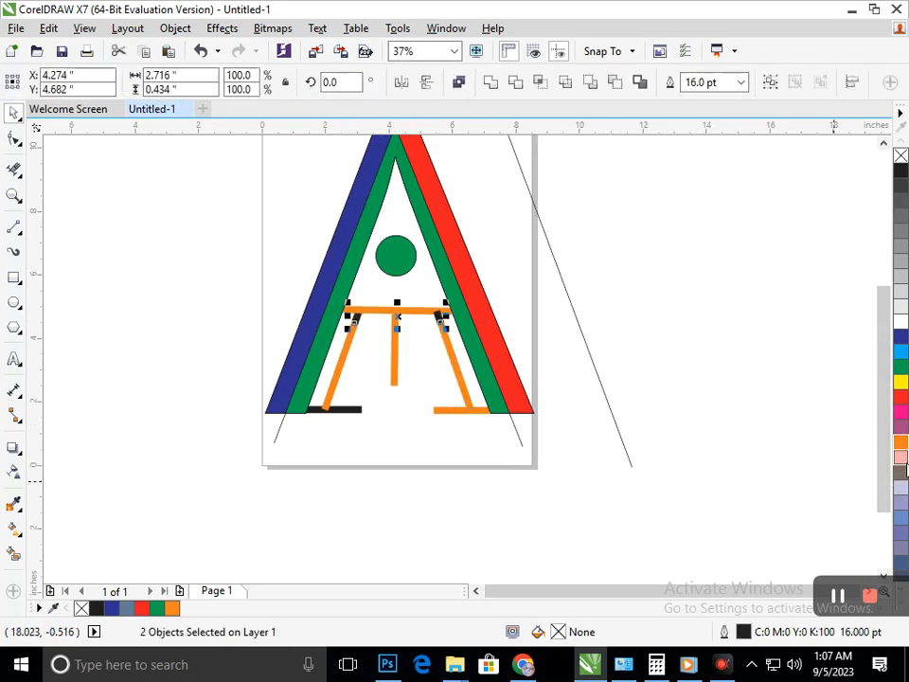
{"action": "left_click", "coordinate": [902, 445]}
{"action": "right_click", "coordinate": [902, 446]}
{"action": "left_click", "coordinate": [638, 489]}
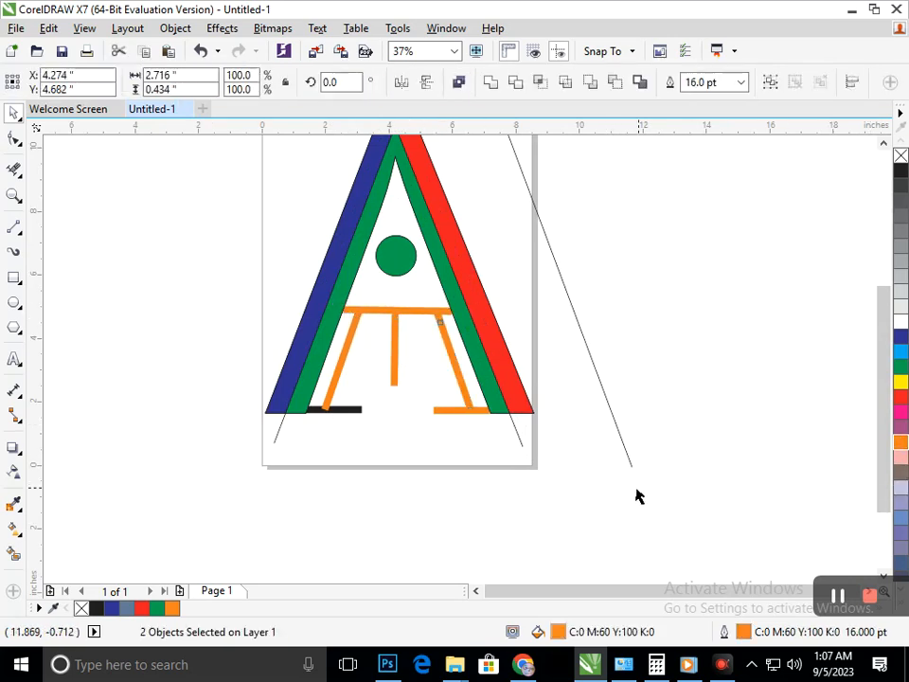
{"action": "left_click", "coordinate": [350, 411]}
{"action": "left_click", "coordinate": [900, 445]}
{"action": "right_click", "coordinate": [900, 445]}
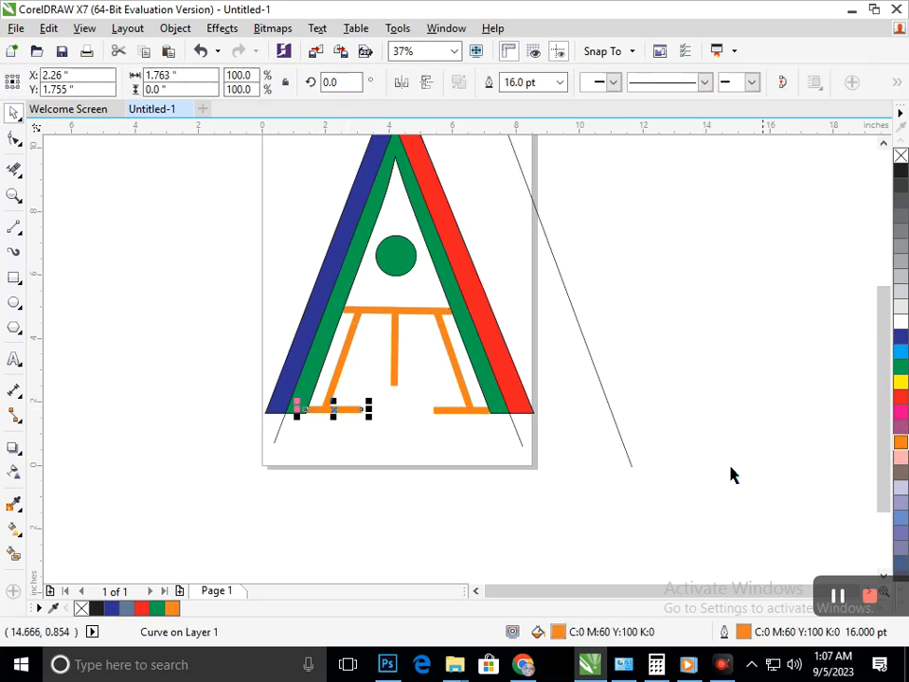
{"action": "left_click", "coordinate": [637, 508]}
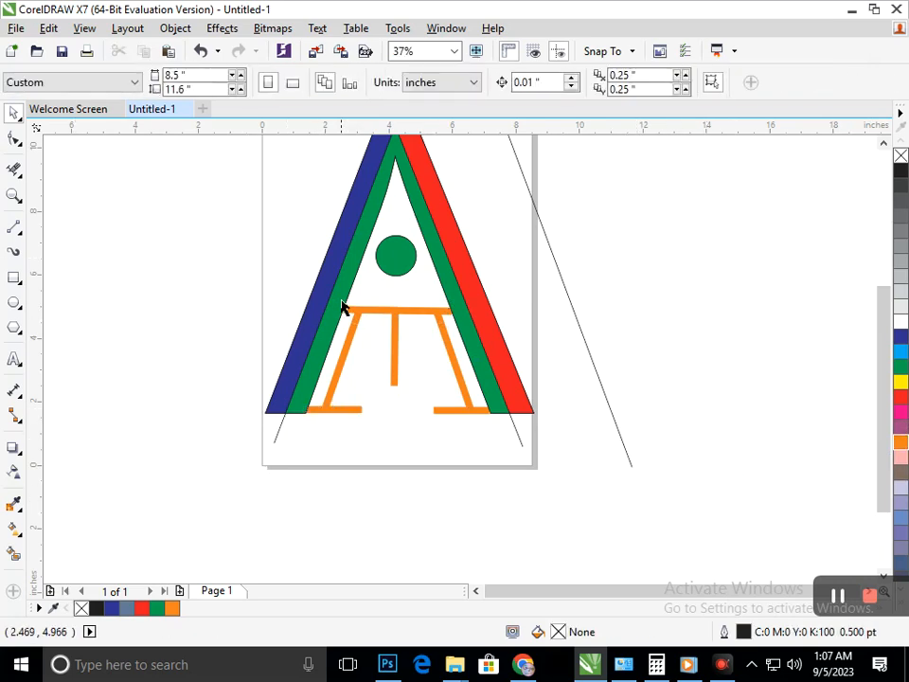
Shift the left slanted orange line slightly so its edges line up with the short piece above it.
{"action": "scroll", "coordinate": [426, 387], "scroll_direction": "up", "scroll_amount": 2}
{"action": "scroll", "coordinate": [410, 380], "scroll_direction": "up", "scroll_amount": 2}
{"action": "left_click", "coordinate": [353, 392]}
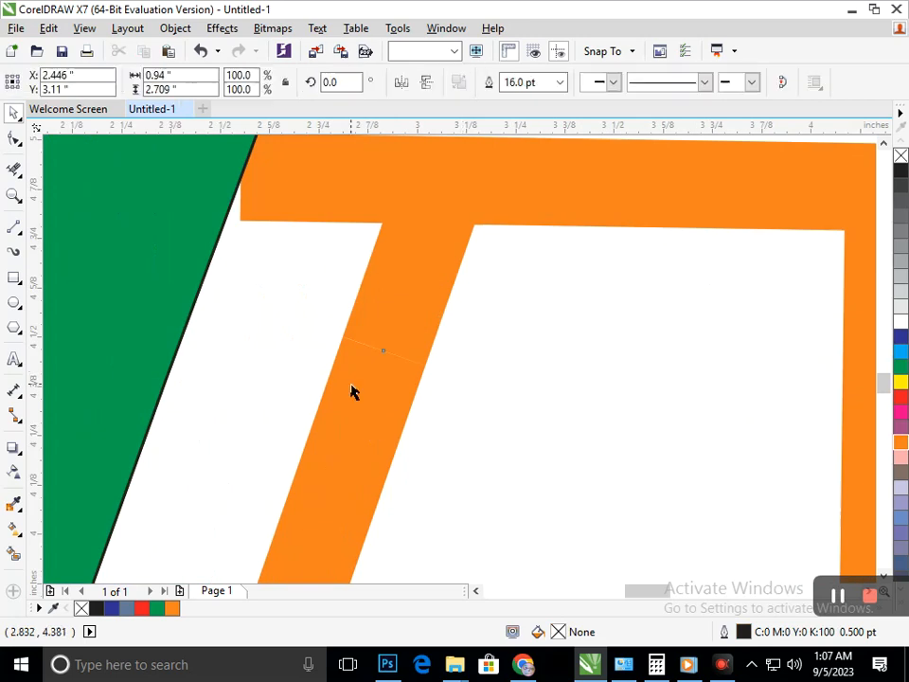
{"action": "key", "text": "Right"}
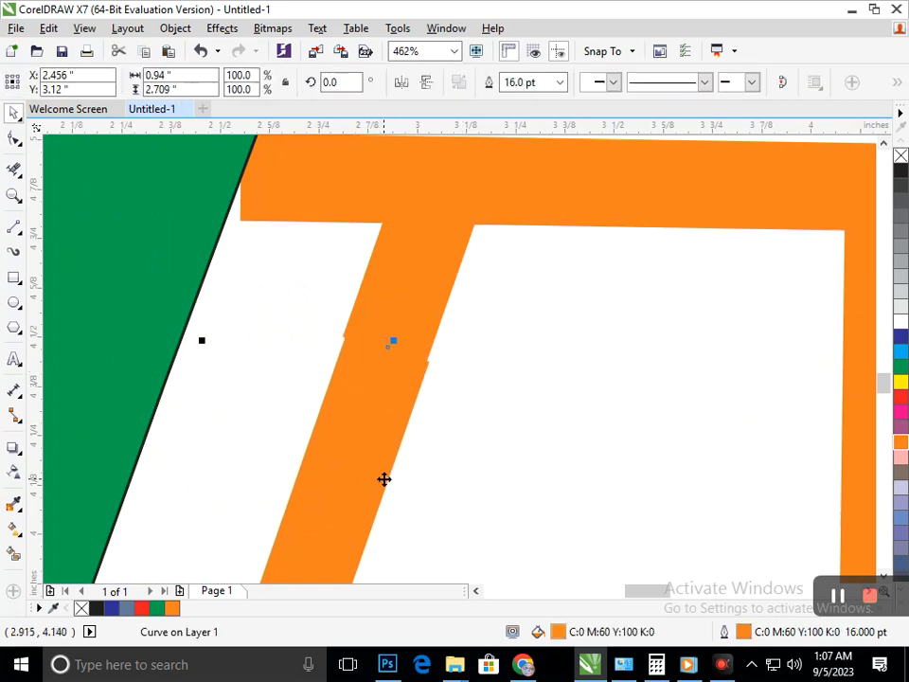
{"action": "key", "text": "Left"}
{"action": "key", "text": "Right"}
{"action": "key", "text": "Left"}
{"action": "key", "text": "Right"}
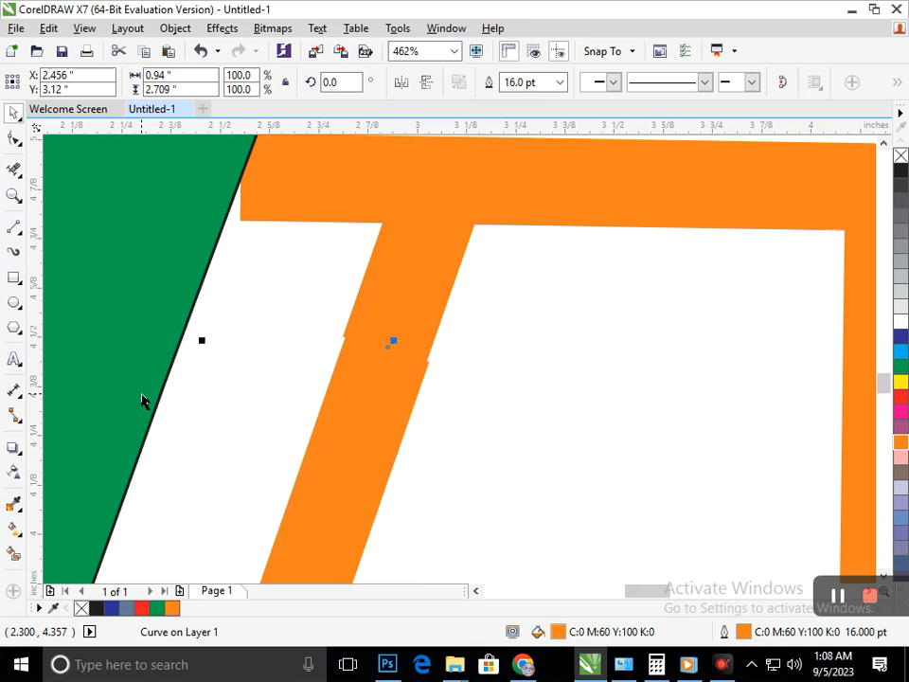
{"action": "scroll", "coordinate": [415, 465], "scroll_direction": "up", "scroll_amount": 2}
{"action": "left_click_drag", "start_coordinate": [332, 442], "coordinate": [330, 442]}
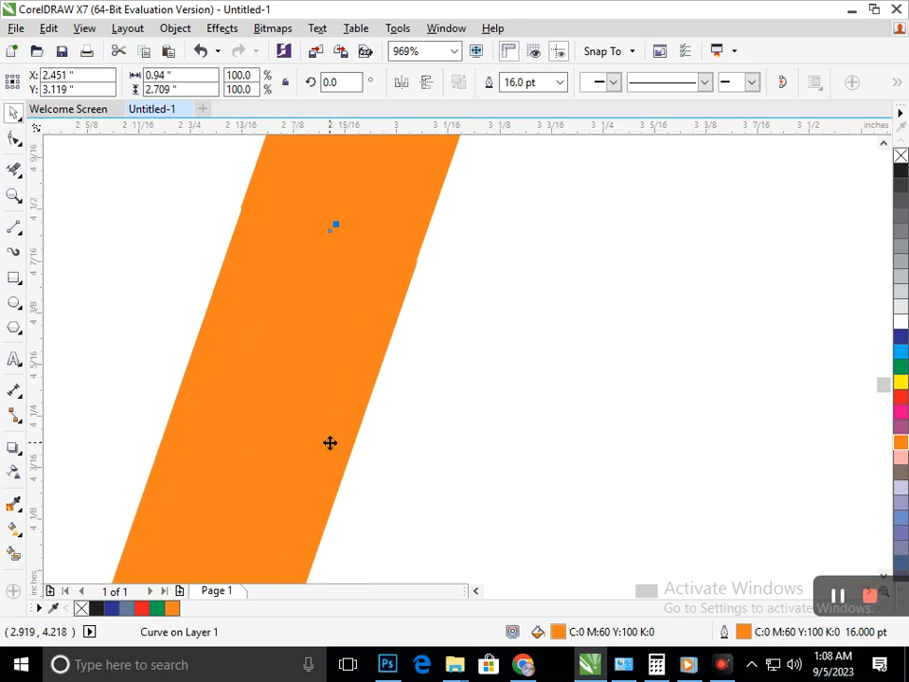
Shift the right slanted orange line slightly so its edges line up with the short piece above it.
{"action": "scroll", "coordinate": [464, 446], "scroll_direction": "down", "scroll_amount": 2}
{"action": "scroll", "coordinate": [499, 456], "scroll_direction": "down", "scroll_amount": 6}
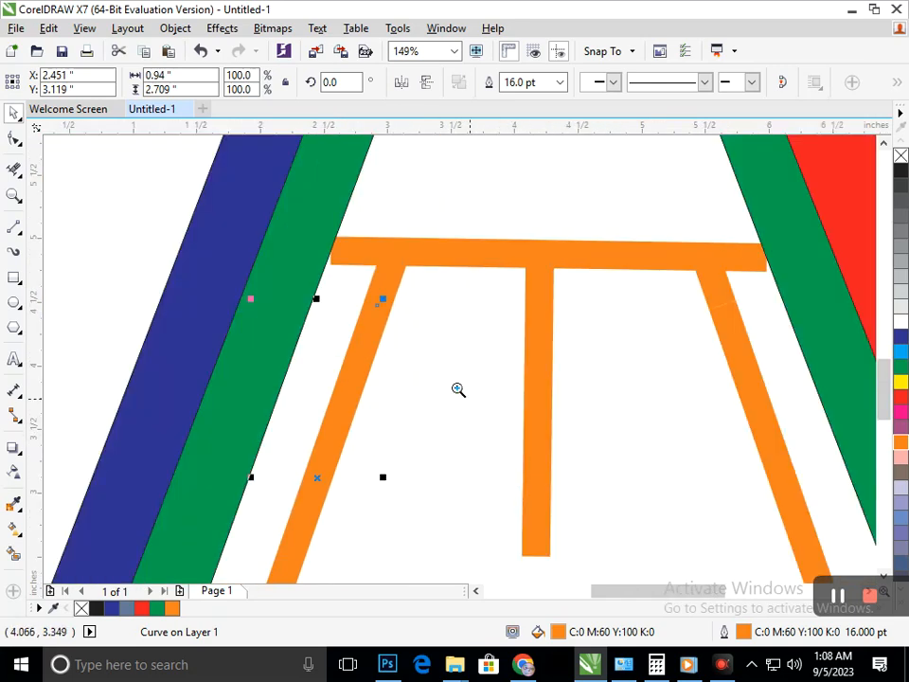
{"action": "scroll", "coordinate": [457, 426], "scroll_direction": "up", "scroll_amount": 7}
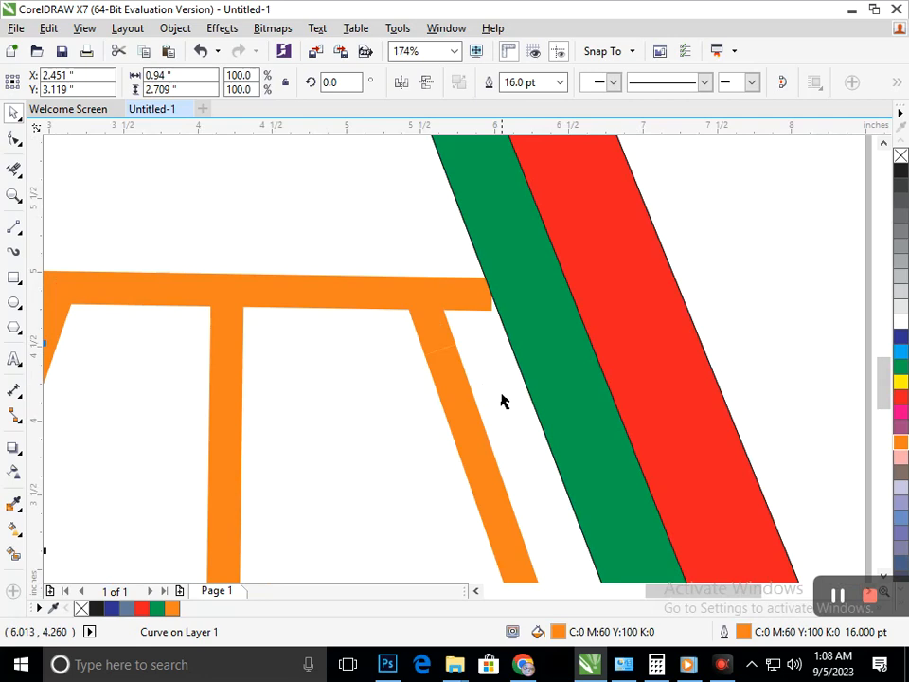
{"action": "left_click", "coordinate": [465, 400]}
{"action": "left_click_drag", "start_coordinate": [459, 390], "coordinate": [459, 390]}
{"action": "key", "text": "Right"}
{"action": "key", "text": "F2"}
{"action": "left_click_drag", "start_coordinate": [327, 220], "coordinate": [624, 415]}
{"action": "left_click_drag", "start_coordinate": [510, 404], "coordinate": [509, 404]}
Delete the thin construction line beside the page and the dividing line ends above and below the letter with Virtual Segment Delete.
{"action": "scroll", "coordinate": [444, 367], "scroll_direction": "down", "scroll_amount": 10}
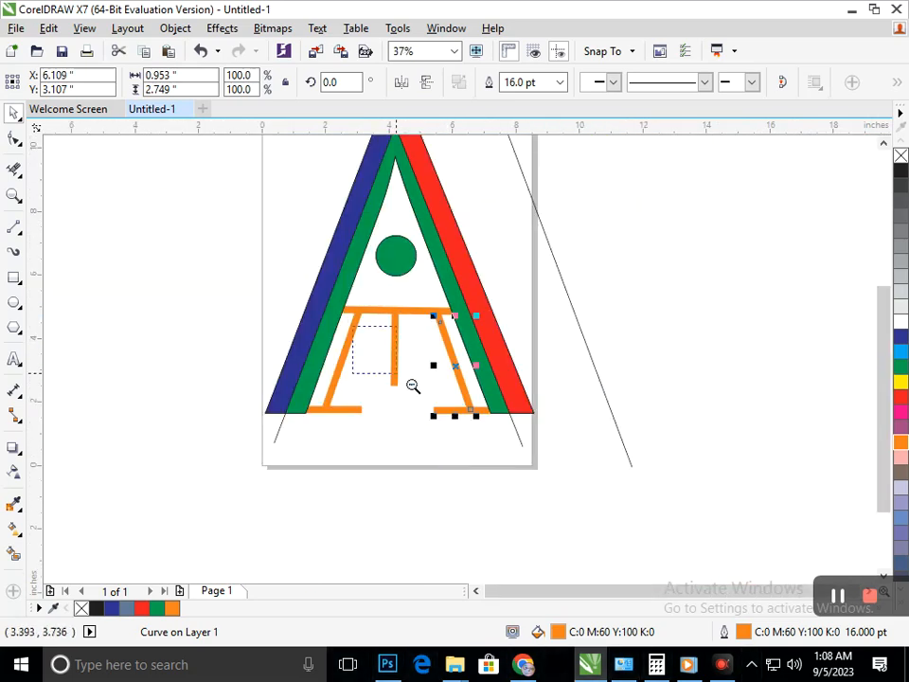
{"action": "scroll", "coordinate": [413, 386], "scroll_direction": "down", "scroll_amount": 2}
{"action": "scroll", "coordinate": [672, 561], "scroll_direction": "up", "scroll_amount": 1}
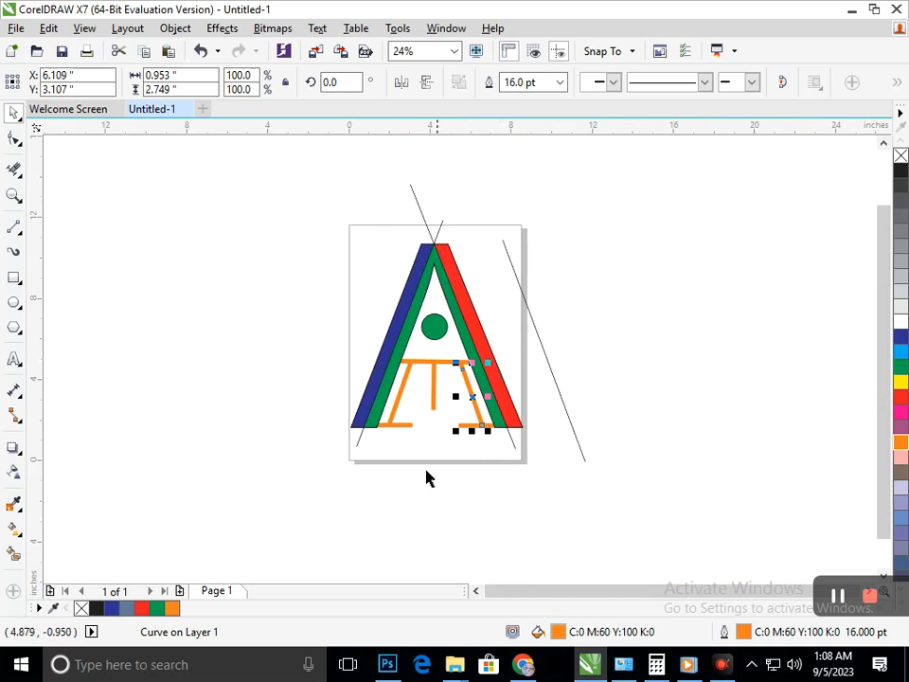
{"action": "left_click", "coordinate": [14, 168]}
{"action": "left_click_drag", "start_coordinate": [263, 561], "coordinate": [712, 438]}
{"action": "left_click_drag", "start_coordinate": [399, 190], "coordinate": [571, 225]}
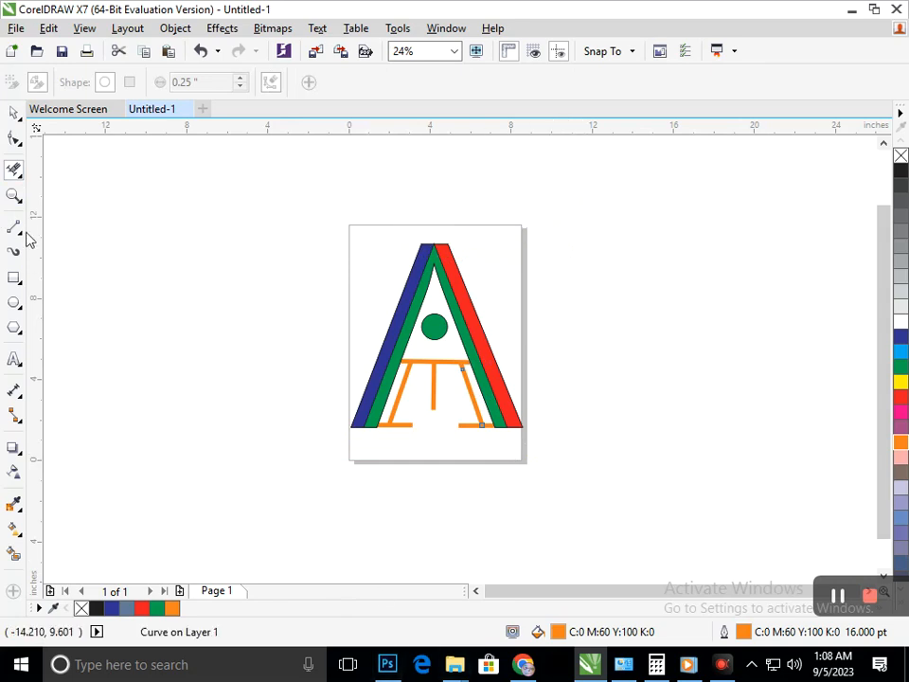
{"action": "left_click", "coordinate": [14, 112]}
{"action": "left_click", "coordinate": [482, 496]}
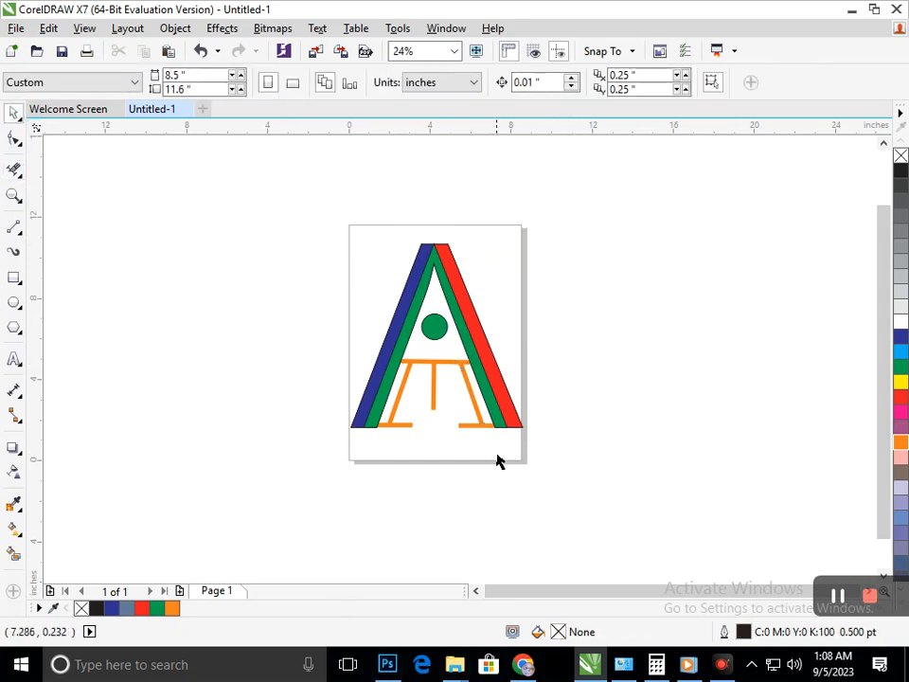
Select the orange lines in the lower part of the letter together and set their outline width to 24 pt.
{"action": "left_click_drag", "start_coordinate": [374, 467], "coordinate": [493, 350]}
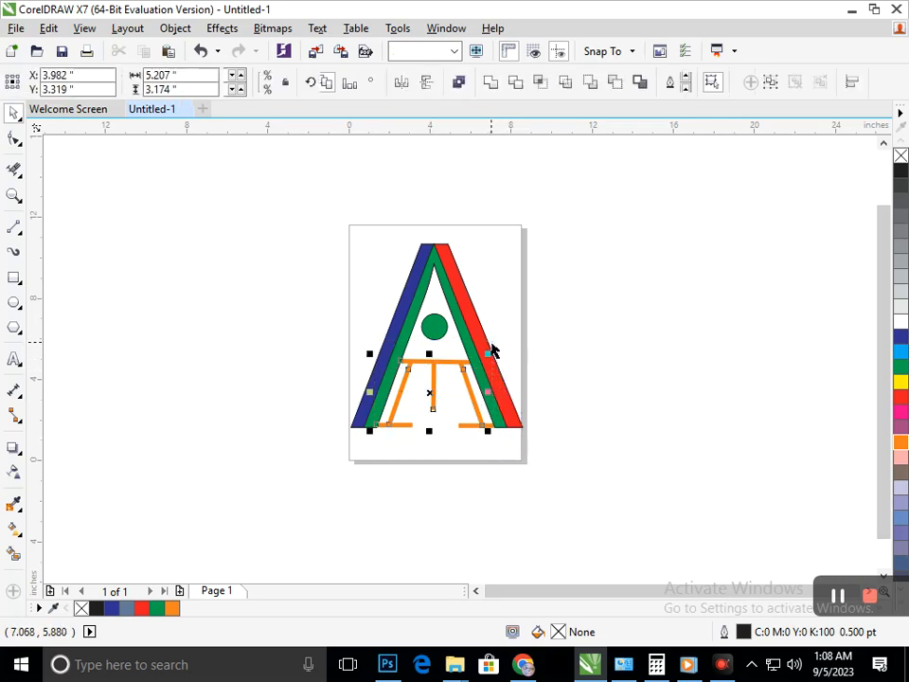
{"action": "left_click", "coordinate": [742, 82]}
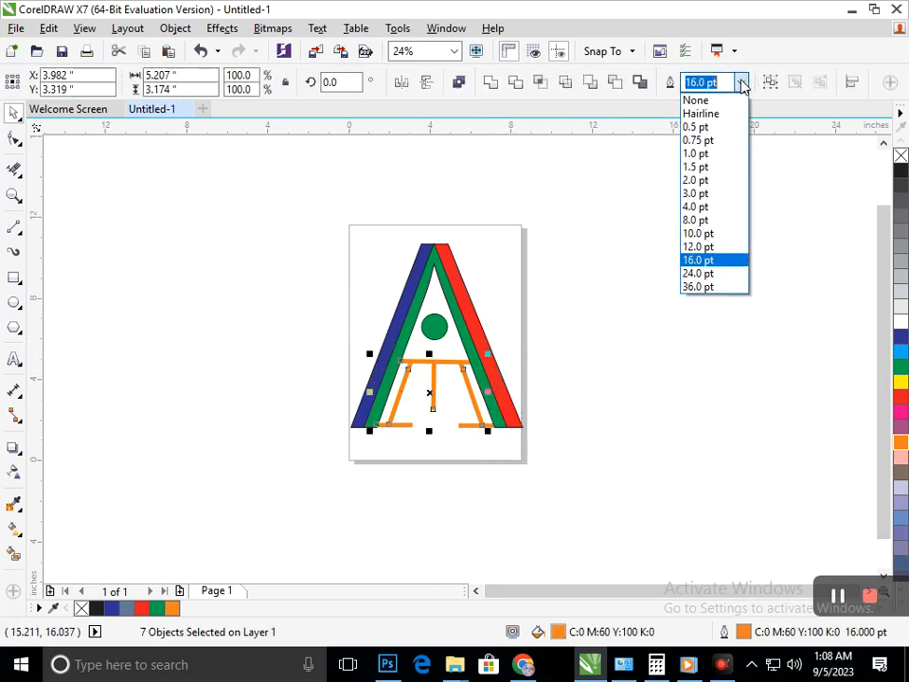
{"action": "left_click", "coordinate": [701, 272]}
{"action": "left_click", "coordinate": [498, 473]}
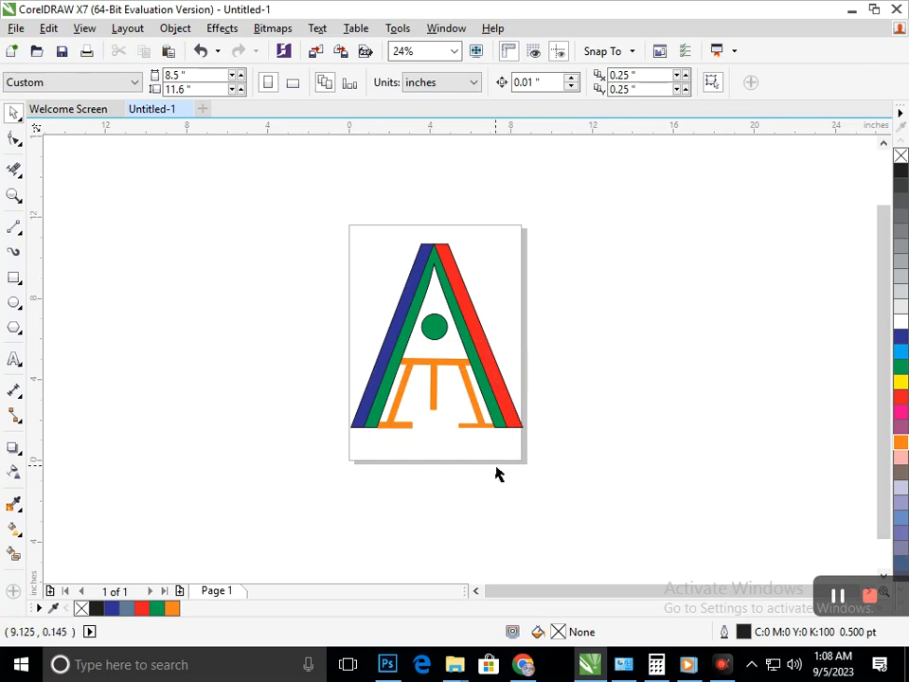
Try to move the short piece that joins the right slanted orange line to the crossbar.
{"action": "scroll", "coordinate": [446, 405], "scroll_direction": "up", "scroll_amount": 4}
{"action": "scroll", "coordinate": [391, 289], "scroll_direction": "up", "scroll_amount": 5}
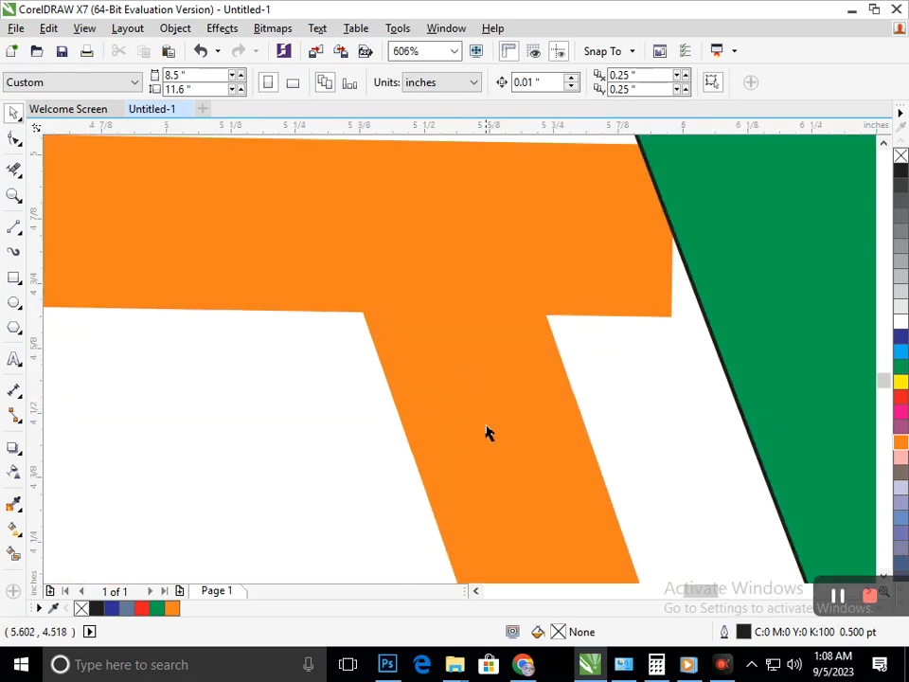
{"action": "scroll", "coordinate": [565, 511], "scroll_direction": "down", "scroll_amount": 5}
{"action": "scroll", "coordinate": [456, 383], "scroll_direction": "down", "scroll_amount": 4}
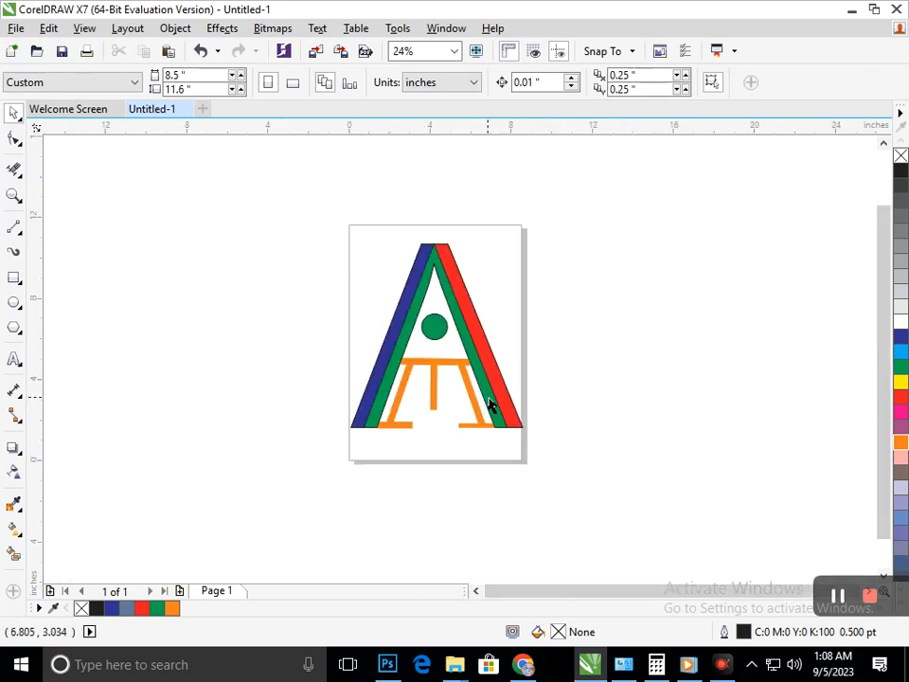
{"action": "left_click_drag", "start_coordinate": [451, 350], "coordinate": [536, 436]}
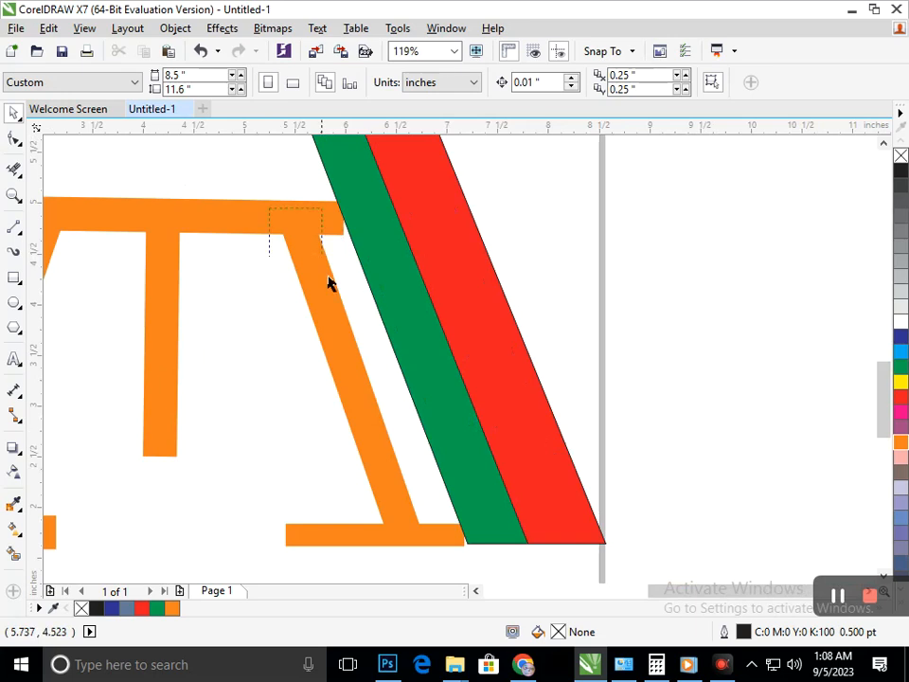
{"action": "left_click_drag", "start_coordinate": [327, 277], "coordinate": [325, 268]}
{"action": "left_click", "coordinate": [451, 396]}
{"action": "right_click", "coordinate": [383, 395]}
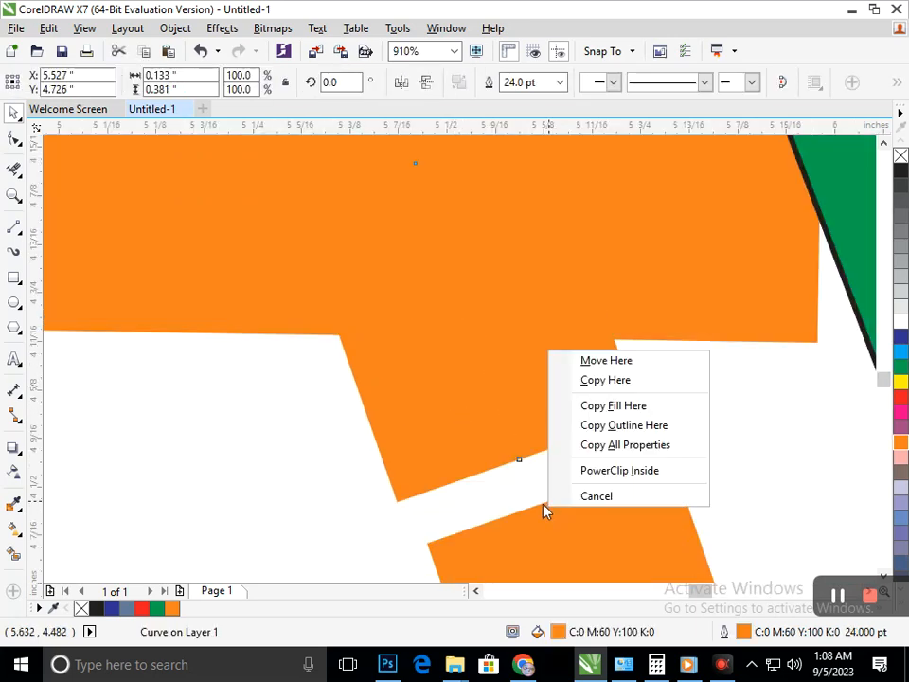
{"action": "left_click", "coordinate": [421, 472]}
{"action": "scroll", "coordinate": [483, 467], "scroll_direction": "down", "scroll_amount": 5}
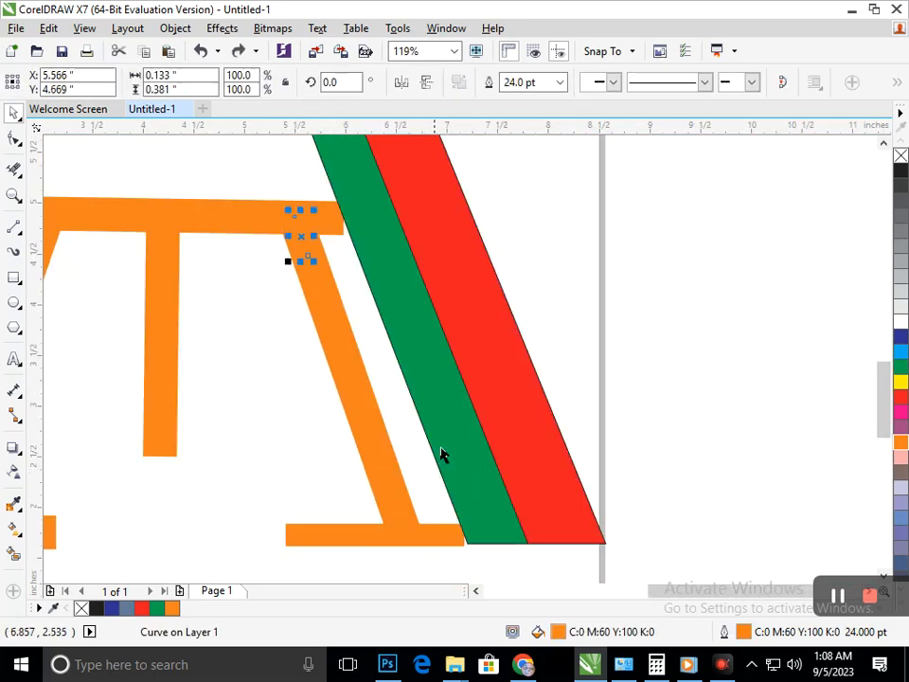
Extend the lower end of the short piece above the right slanted line with the Shape tool to overlap that line.
{"action": "left_click", "coordinate": [15, 138]}
{"action": "scroll", "coordinate": [247, 260], "scroll_direction": "up", "scroll_amount": 5}
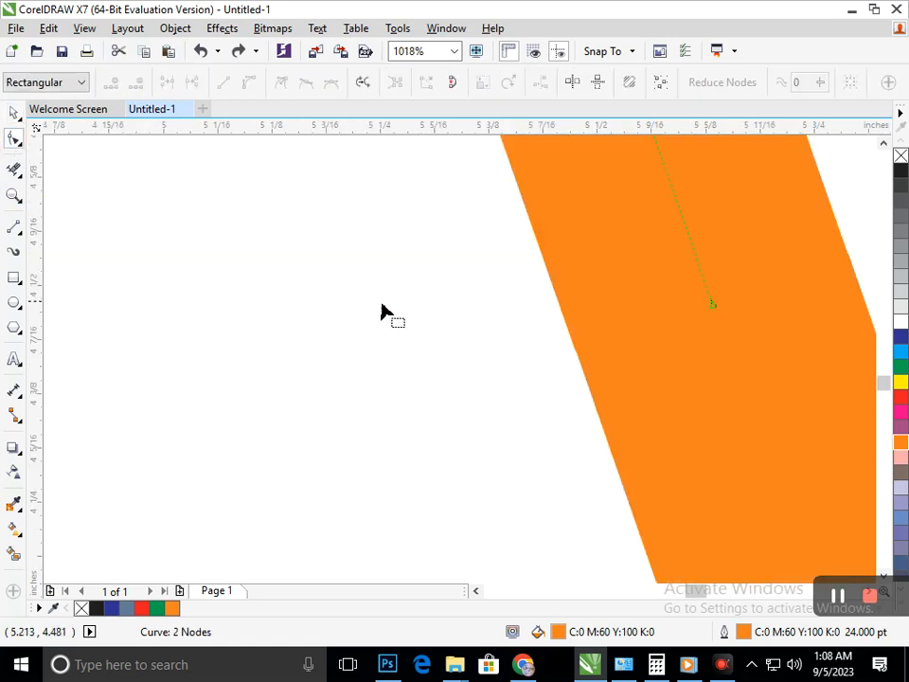
{"action": "left_click_drag", "start_coordinate": [713, 304], "coordinate": [720, 319]}
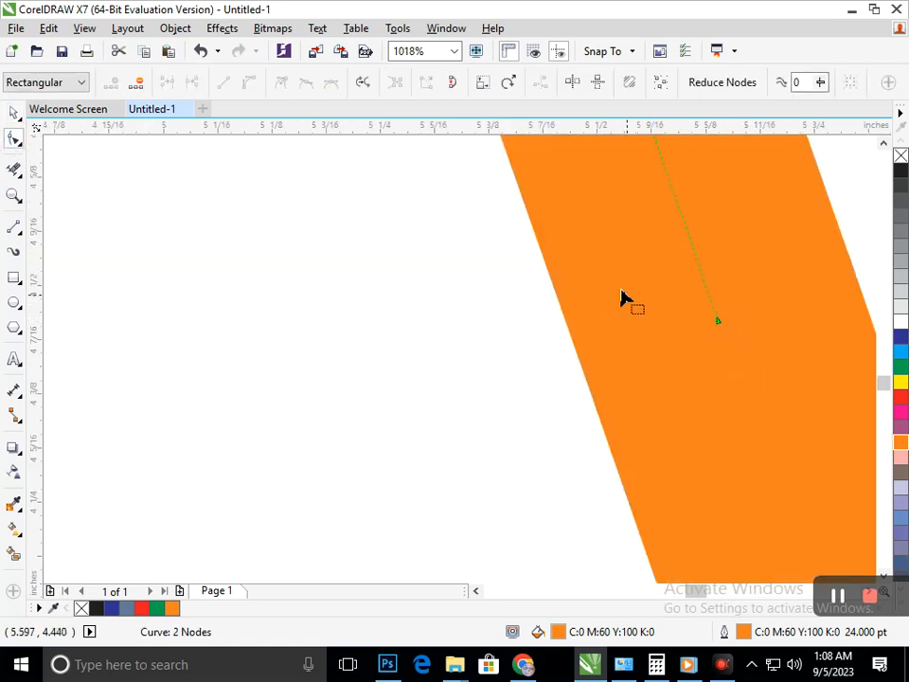
{"action": "scroll", "coordinate": [717, 381], "scroll_direction": "down", "scroll_amount": 5}
{"action": "left_click_drag", "start_coordinate": [282, 240], "coordinate": [355, 318]}
{"action": "scroll", "coordinate": [355, 319], "scroll_direction": "down", "scroll_amount": 4}
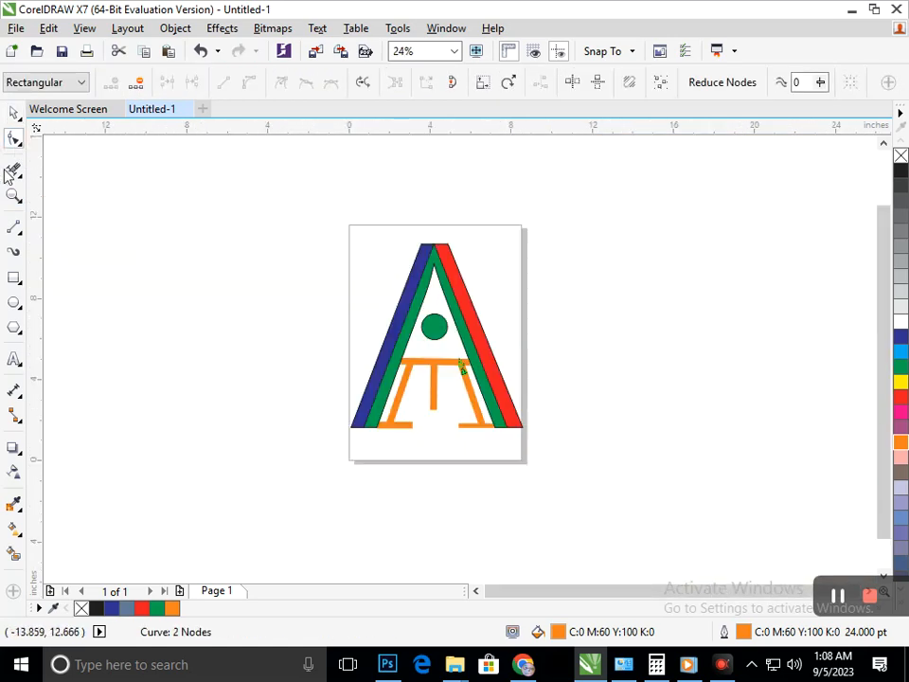
{"action": "left_click", "coordinate": [10, 113]}
{"action": "left_click", "coordinate": [107, 367]}
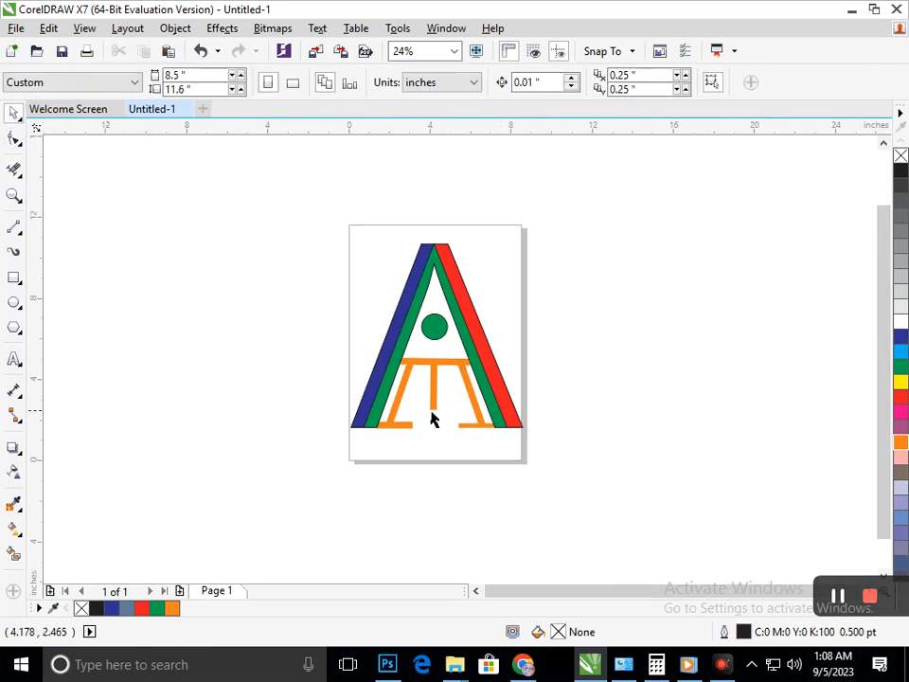
Draw a circle about 0.32 inches wide at the lower end of the middle orange line and give it a purple fill and outline.
{"action": "left_click", "coordinate": [14, 302]}
{"action": "scroll", "coordinate": [392, 379], "scroll_direction": "up", "scroll_amount": 5}
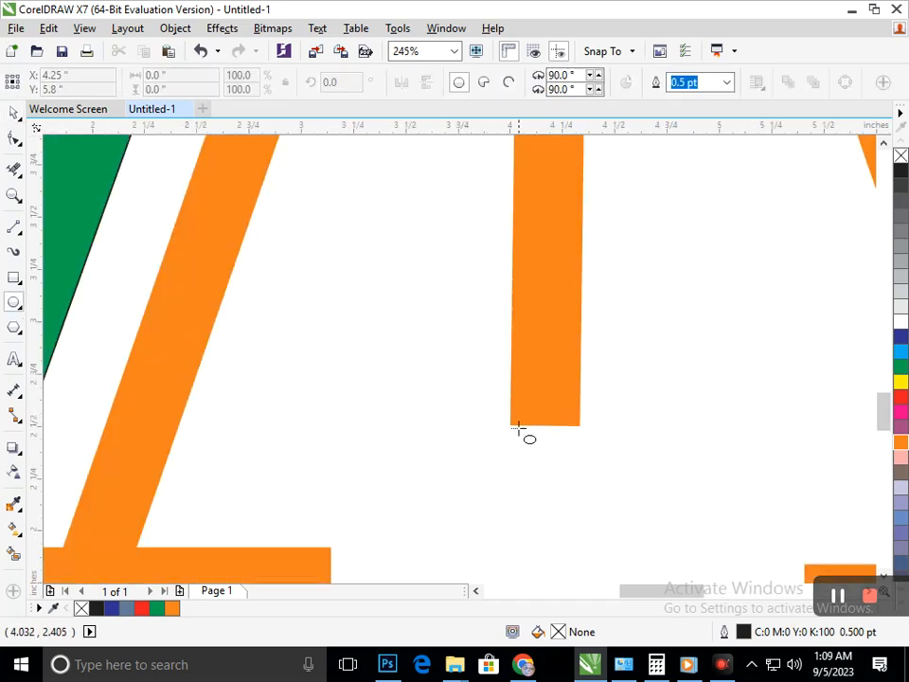
{"action": "left_click_drag", "start_coordinate": [514, 405], "coordinate": [580, 472]}
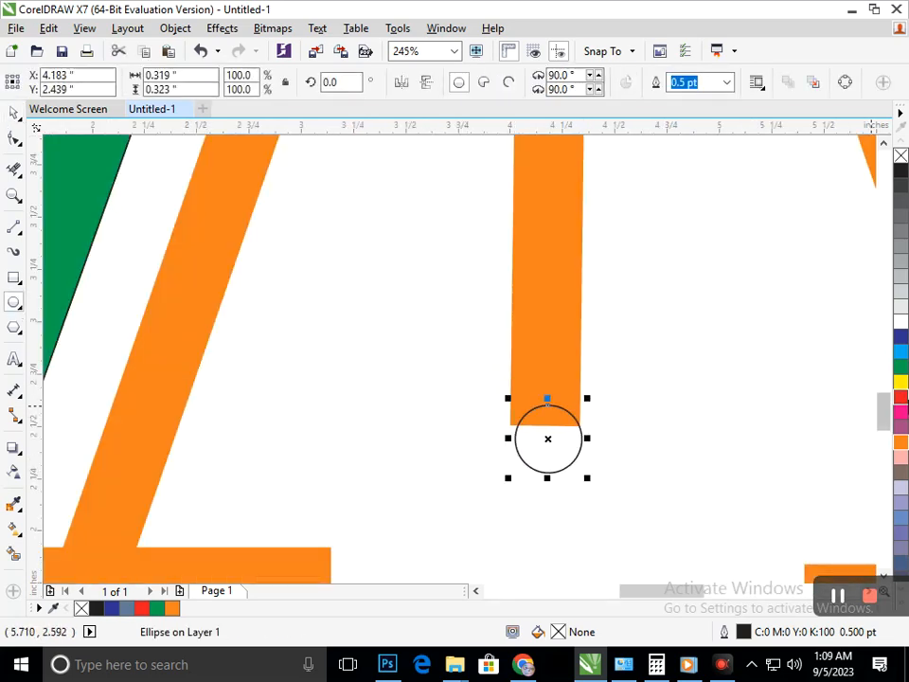
{"action": "left_click", "coordinate": [901, 415]}
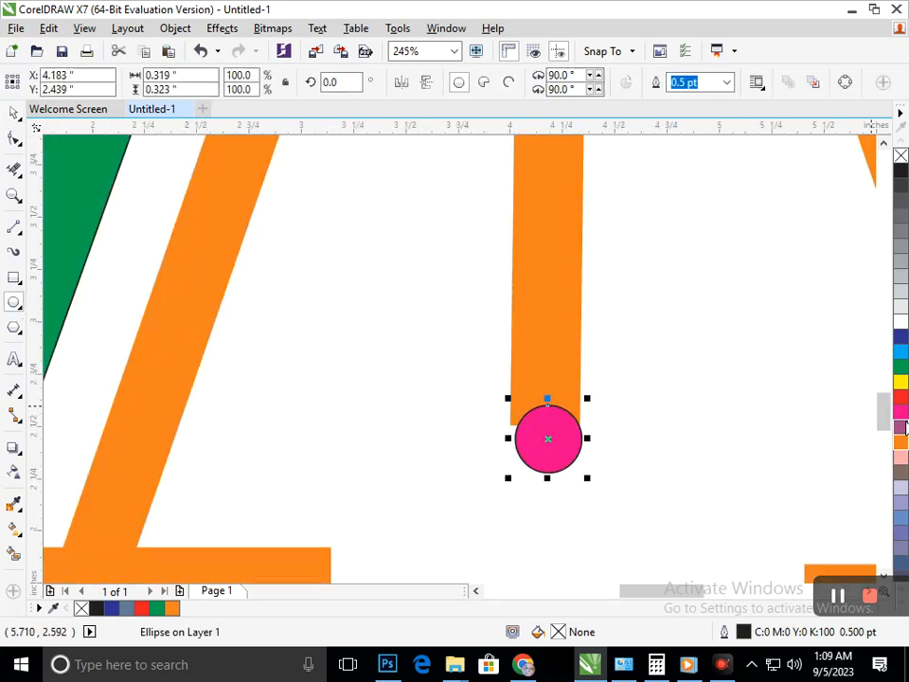
{"action": "left_click", "coordinate": [898, 428]}
{"action": "right_click", "coordinate": [898, 428]}
{"action": "scroll", "coordinate": [663, 464], "scroll_direction": "down", "scroll_amount": 5}
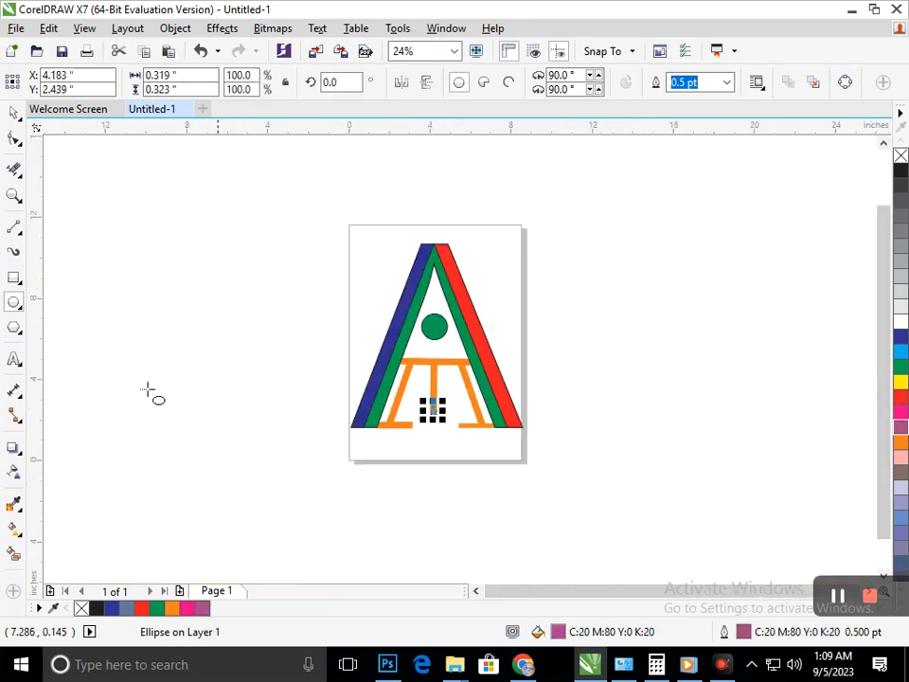
{"action": "left_click", "coordinate": [14, 114]}
{"action": "left_click", "coordinate": [429, 505]}
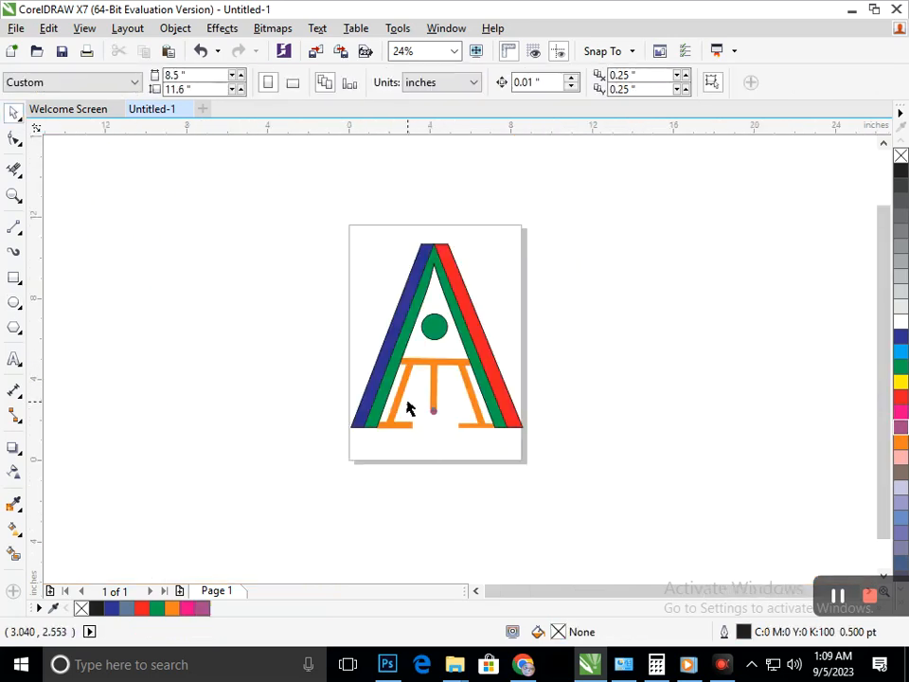
Move the small purple circle slightly lower at the end of the middle vertical line.
{"action": "key", "text": "F2"}
{"action": "left_click_drag", "start_coordinate": [408, 400], "coordinate": [483, 450]}
{"action": "left_click_drag", "start_coordinate": [353, 274], "coordinate": [351, 301]}
{"action": "scroll", "coordinate": [605, 456], "scroll_direction": "down", "scroll_amount": 5}
{"action": "left_click", "coordinate": [604, 448]}
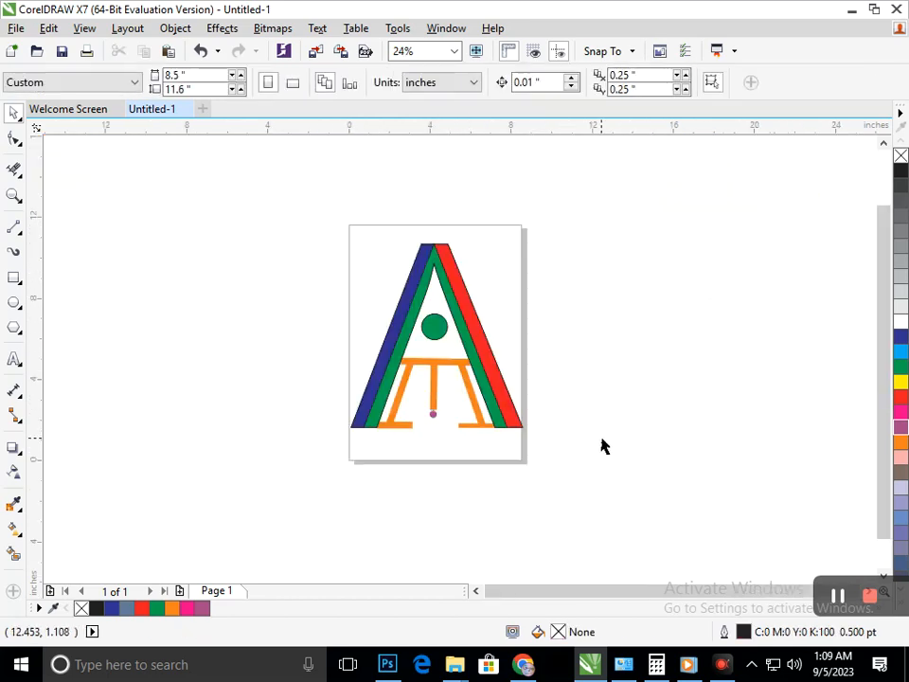
Try orange on the small circle below the middle line and delete the circle.
{"action": "left_click", "coordinate": [431, 420]}
{"action": "left_click", "coordinate": [902, 444]}
{"action": "left_click", "coordinate": [558, 490]}
{"action": "left_click", "coordinate": [433, 418]}
{"action": "key", "text": "Delete"}
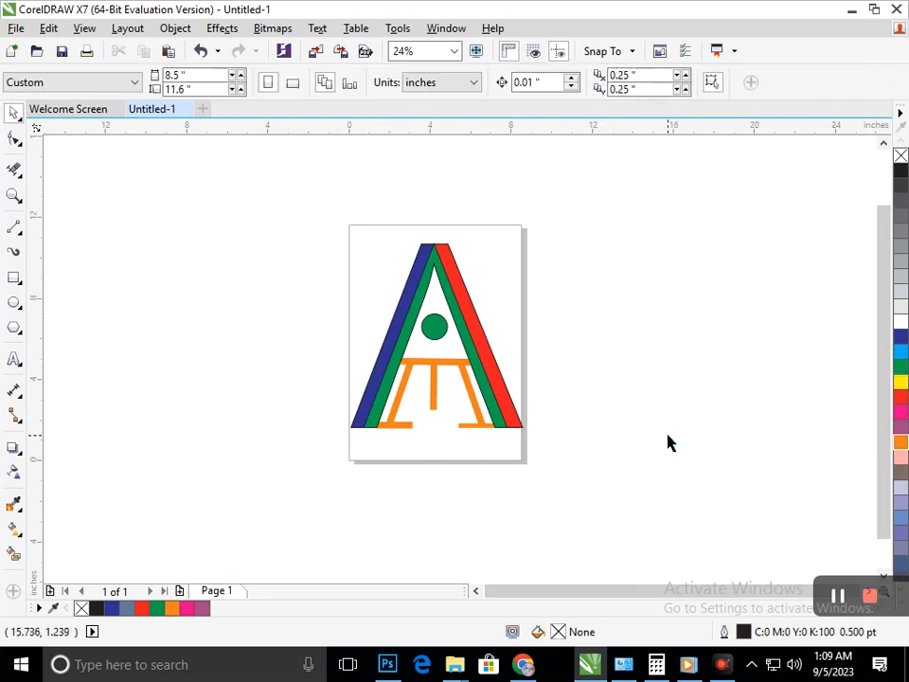
Recolour the black outlines of the green, red and blue legs to match each leg's fill.
{"action": "left_click", "coordinate": [433, 408]}
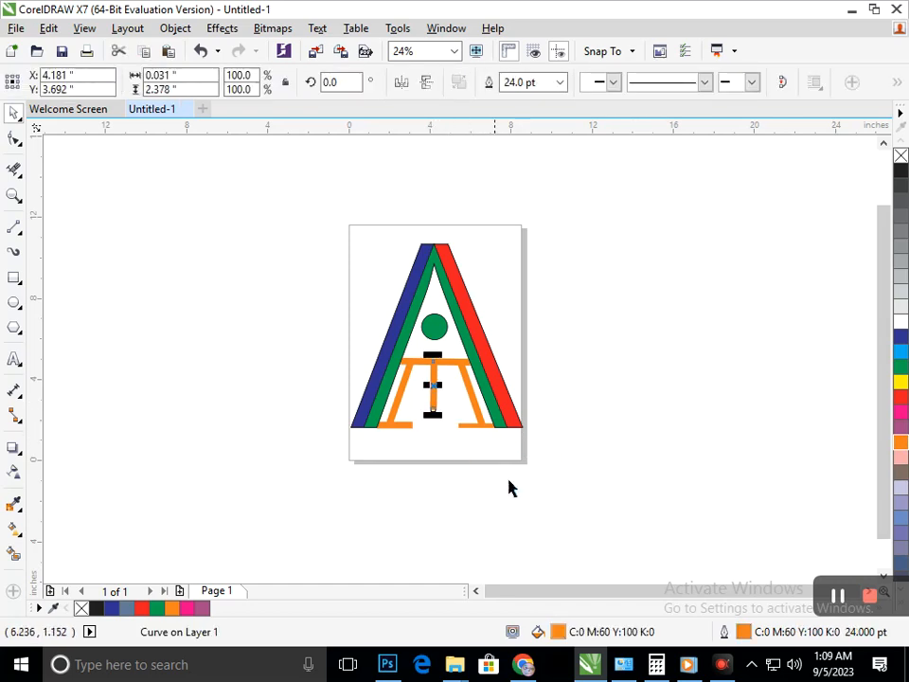
{"action": "left_click_drag", "start_coordinate": [507, 458], "coordinate": [441, 467]}
{"action": "left_click", "coordinate": [493, 403]}
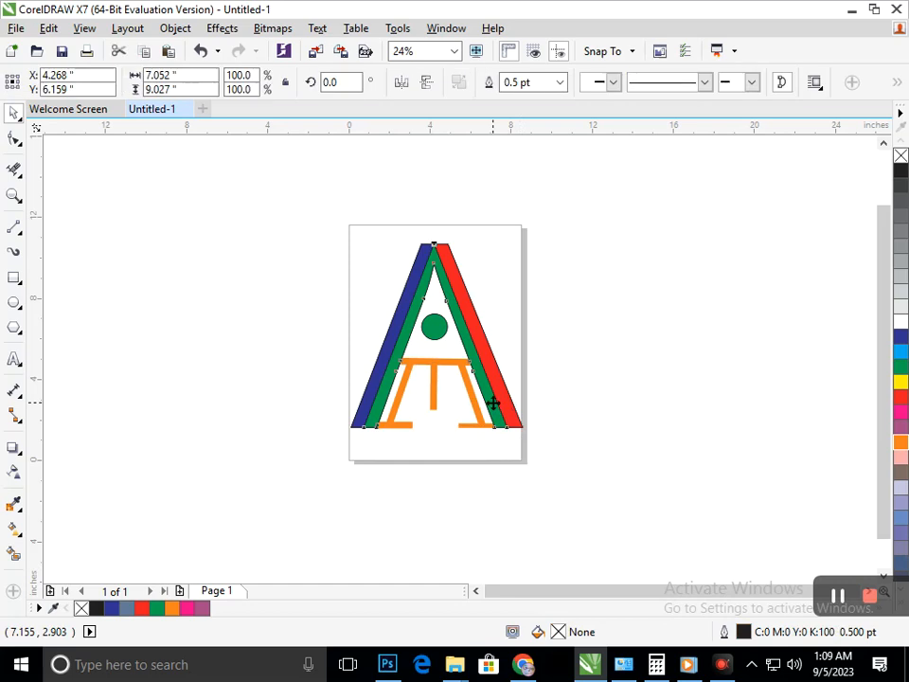
{"action": "right_click", "coordinate": [901, 368]}
{"action": "left_click", "coordinate": [643, 429]}
{"action": "left_click", "coordinate": [508, 402]}
{"action": "left_click", "coordinate": [623, 437]}
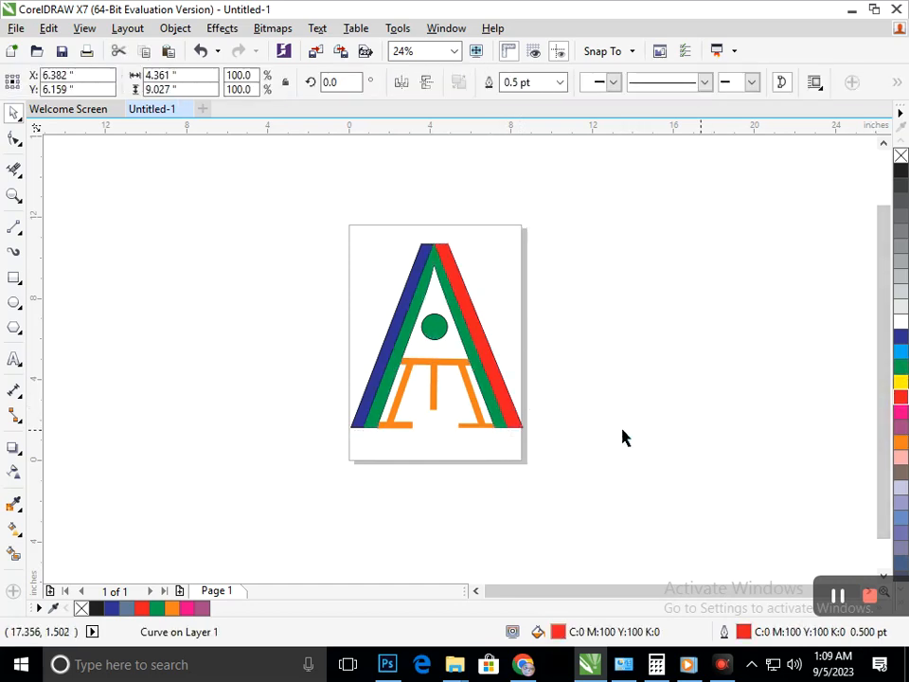
{"action": "left_click", "coordinate": [379, 403]}
{"action": "left_click", "coordinate": [691, 449]}
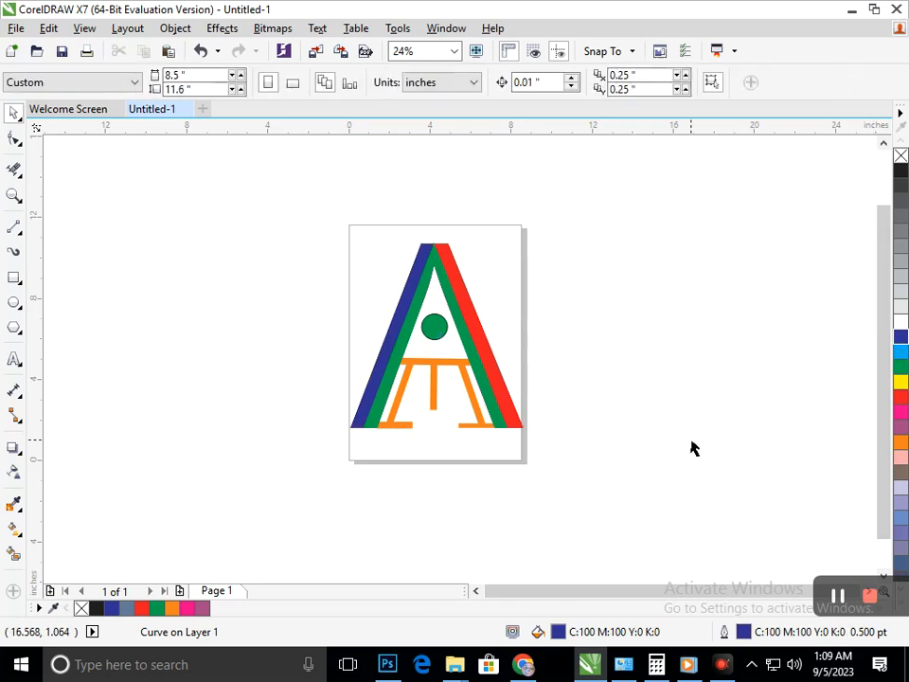
Nudge the lower end node of the left slanted orange line slightly up and right so it sits within the foot line.
{"action": "scroll", "coordinate": [494, 458], "scroll_direction": "up", "scroll_amount": 2}
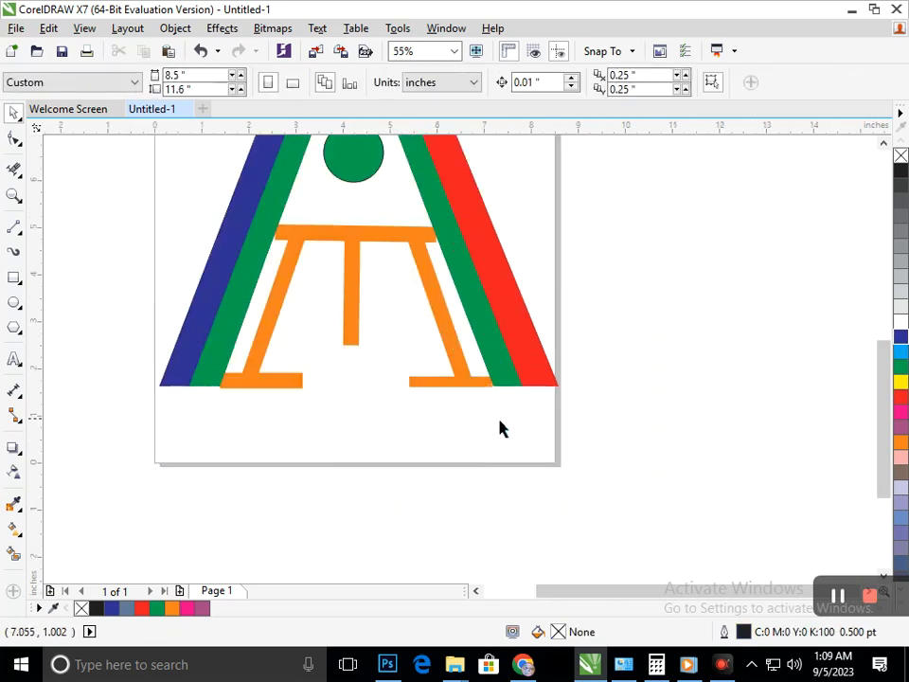
{"action": "left_click", "coordinate": [14, 139]}
{"action": "left_click", "coordinate": [260, 382]}
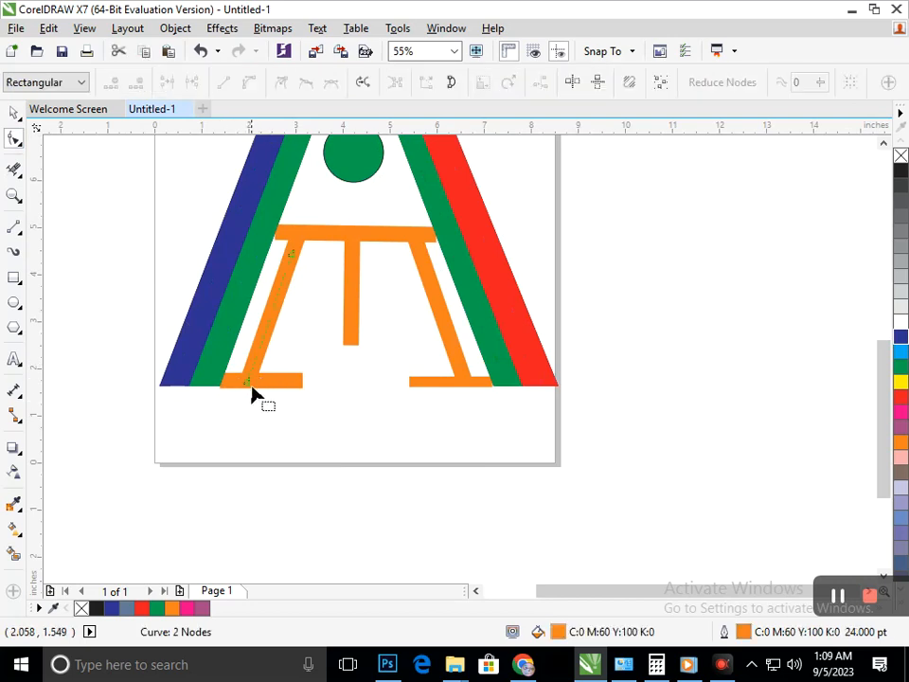
{"action": "left_click", "coordinate": [248, 381]}
{"action": "key", "text": "Up"}
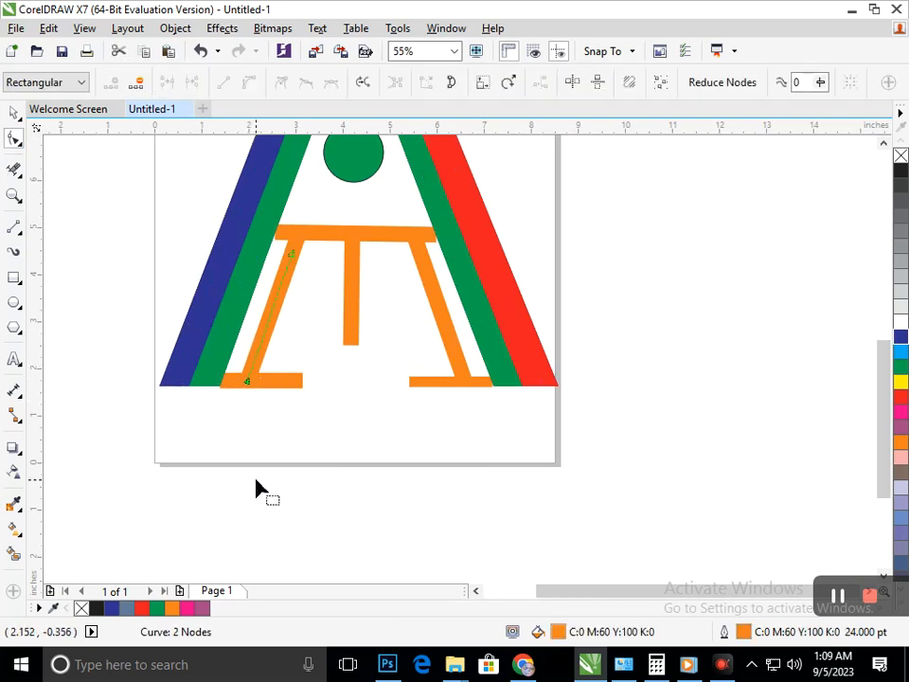
{"action": "key", "text": "Up"}
{"action": "key", "text": "Up"}
{"action": "key", "text": "Up"}
{"action": "key", "text": "Up"}
{"action": "key", "text": "Right"}
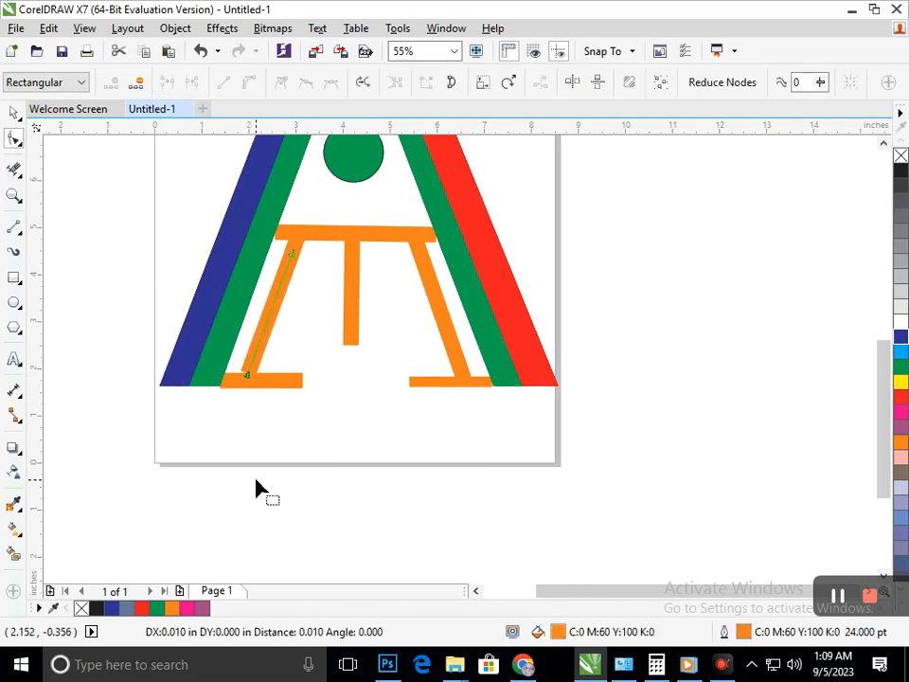
{"action": "key", "text": "Down"}
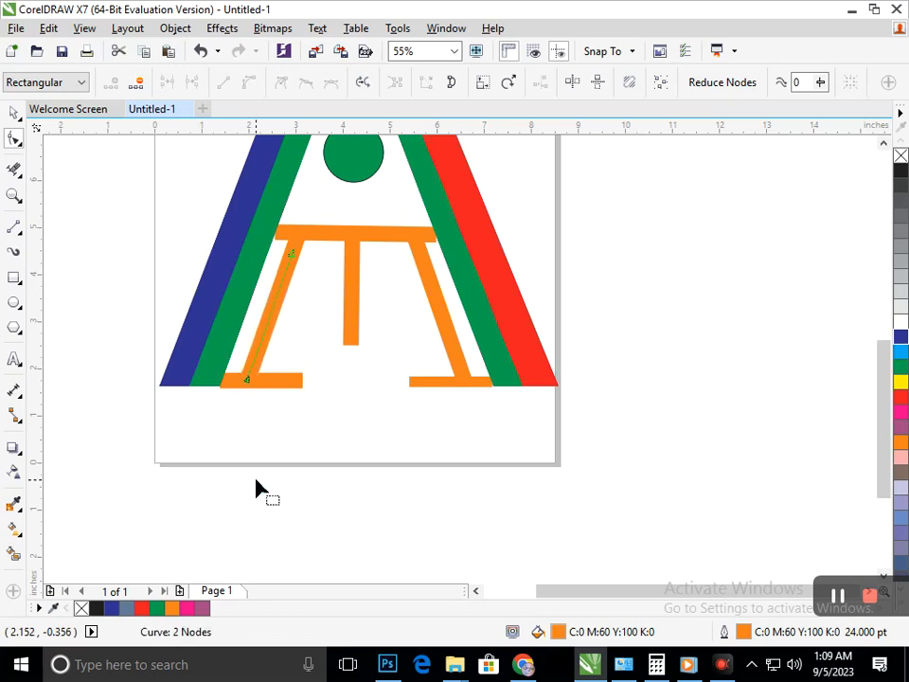
Nudge the left orange foot line up until its lower edge is level with the base of the green leg.
{"action": "scroll", "coordinate": [256, 486], "scroll_direction": "up", "scroll_amount": 2}
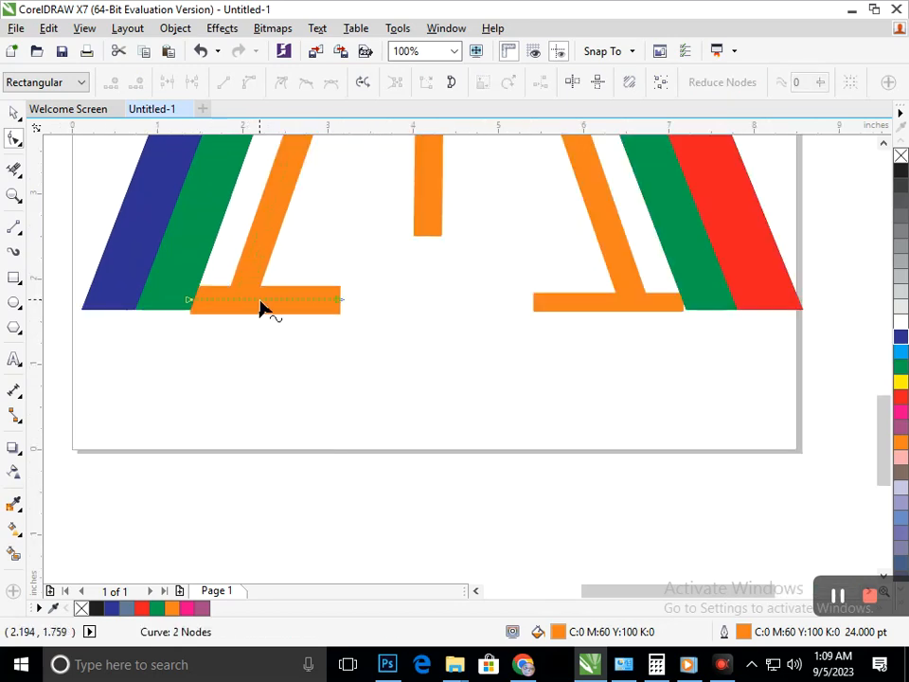
{"action": "left_click", "coordinate": [217, 309]}
{"action": "scroll", "coordinate": [254, 308], "scroll_direction": "up", "scroll_amount": 2}
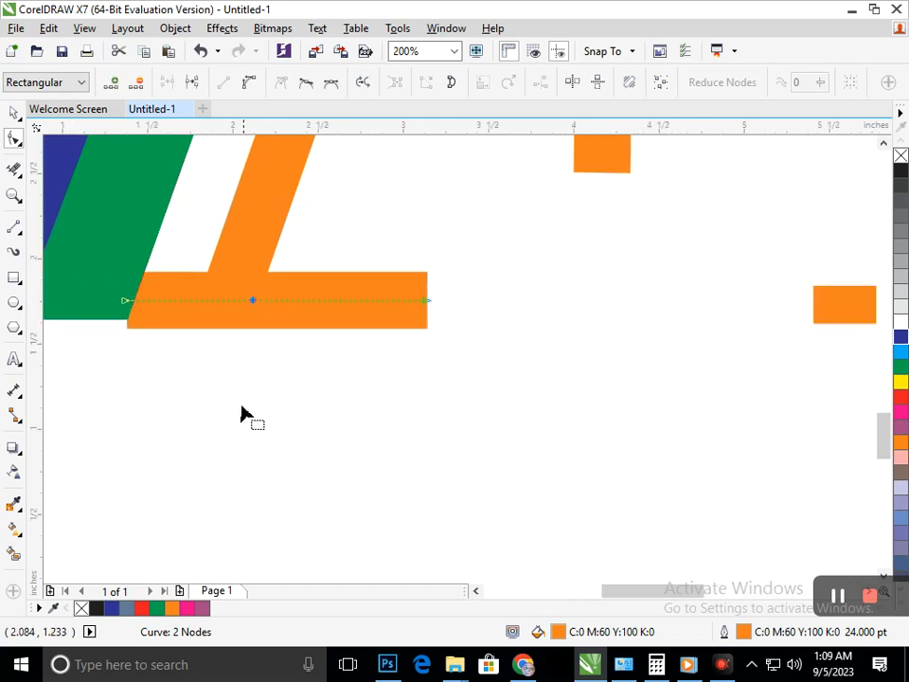
{"action": "key", "text": "Up"}
{"action": "key", "text": "Up"}
{"action": "key", "text": "Up"}
{"action": "key", "text": "Up"}
{"action": "key", "text": "Up"}
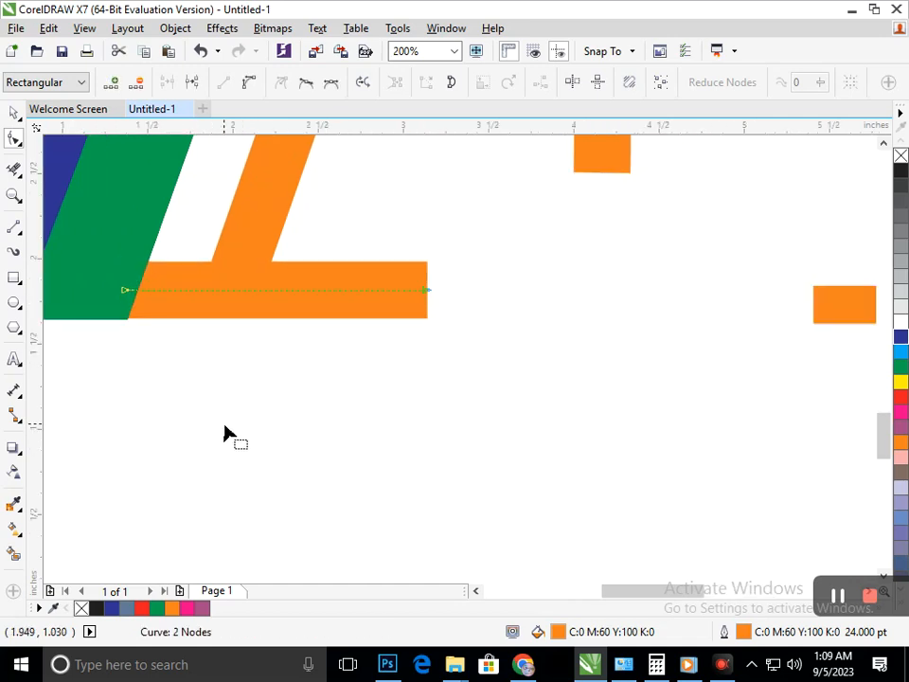
Nudge the right orange foot line up level with the leg's base and to the right against the green leg.
{"action": "scroll", "coordinate": [772, 356], "scroll_direction": "down", "scroll_amount": 2}
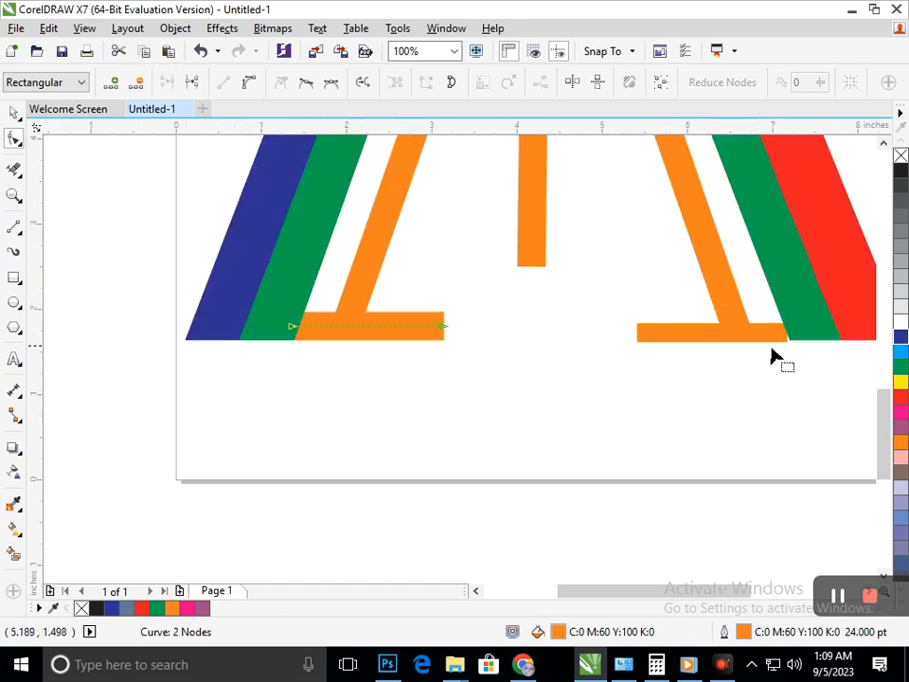
{"action": "left_click", "coordinate": [692, 327]}
{"action": "scroll", "coordinate": [692, 327], "scroll_direction": "up", "scroll_amount": 3}
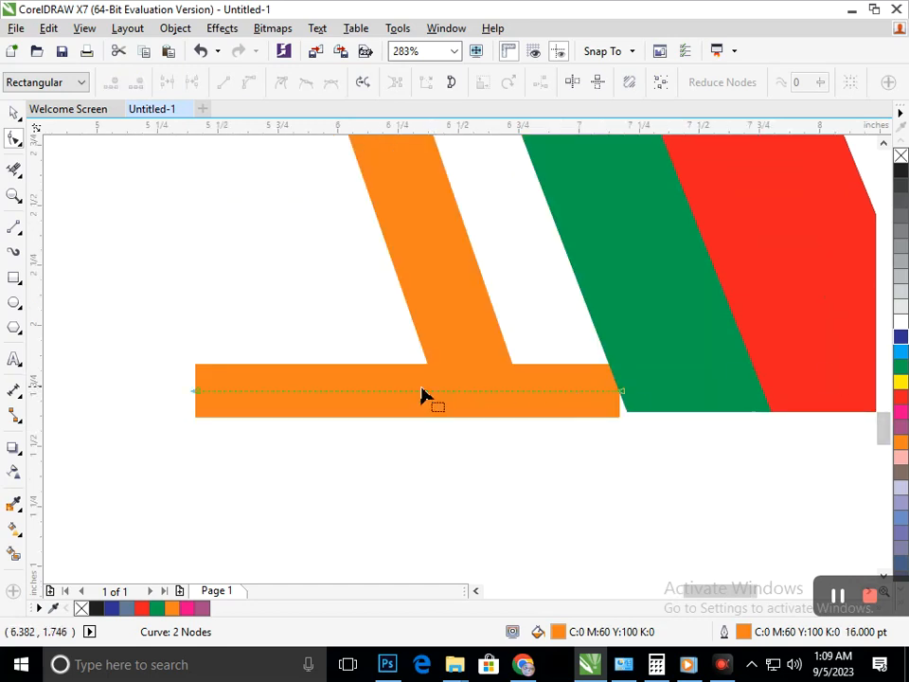
{"action": "key", "text": "Up"}
{"action": "key", "text": "Up"}
{"action": "key", "text": "Up"}
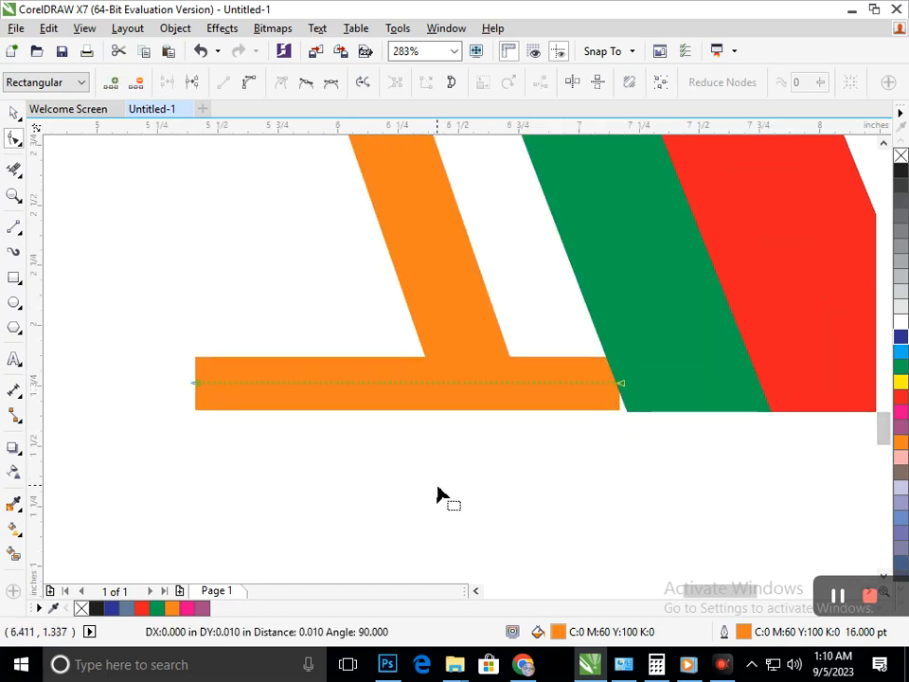
{"action": "key", "text": "Down"}
{"action": "key", "text": "Right"}
{"action": "key", "text": "Right"}
{"action": "key", "text": "Right"}
Examine the adjusted orange foot lines and the whole letter on the page.
{"action": "key", "text": "F2"}
{"action": "left_click_drag", "start_coordinate": [294, 292], "coordinate": [383, 378]}
{"action": "key", "text": "F2"}
{"action": "left_click_drag", "start_coordinate": [335, 309], "coordinate": [446, 406]}
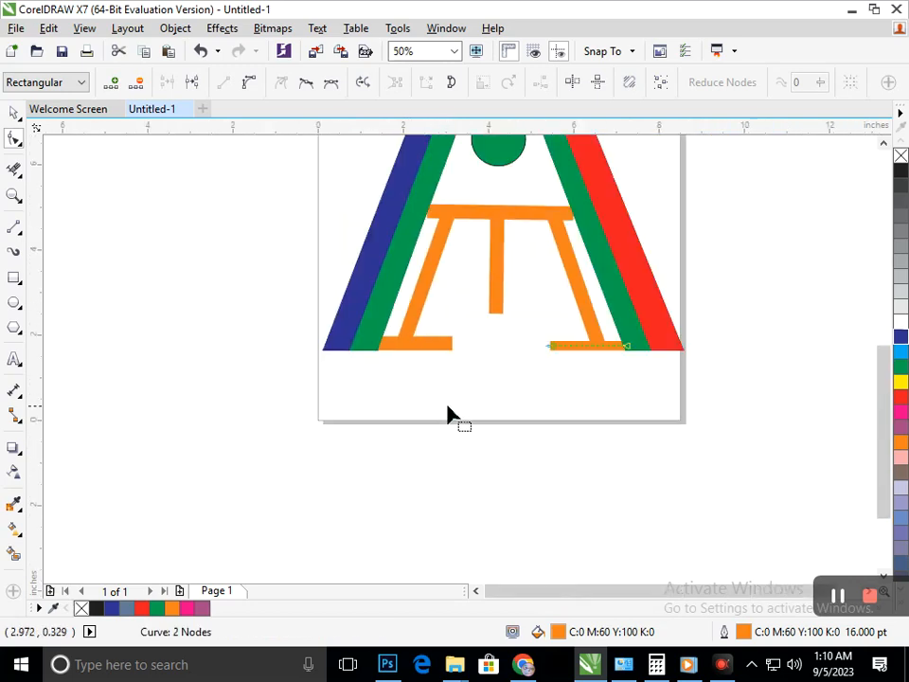
{"action": "key", "text": "F3"}
{"action": "left_click", "coordinate": [13, 115]}
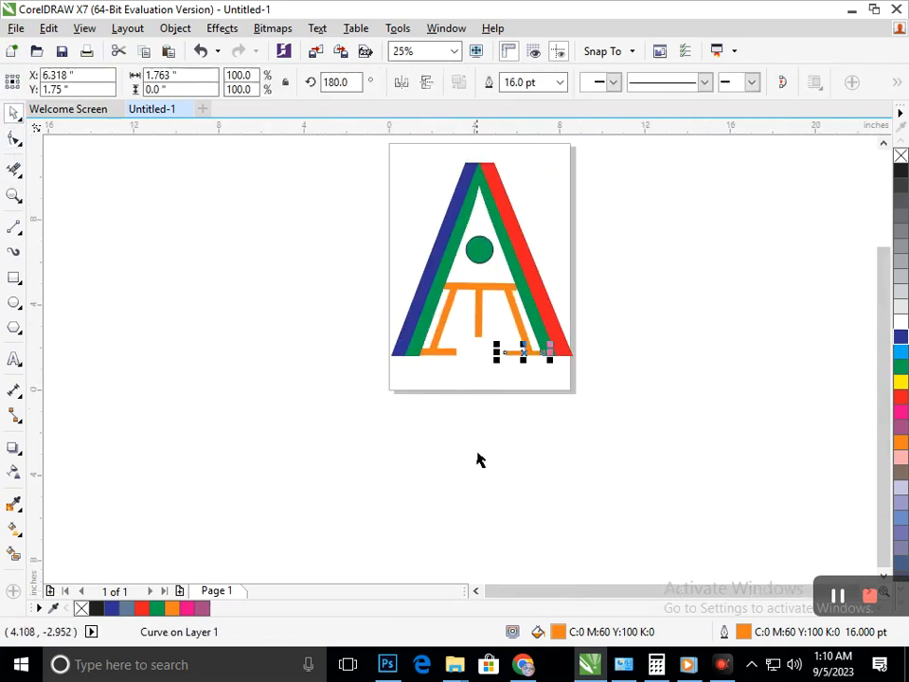
{"action": "left_click", "coordinate": [477, 451]}
{"action": "key", "text": "F4"}
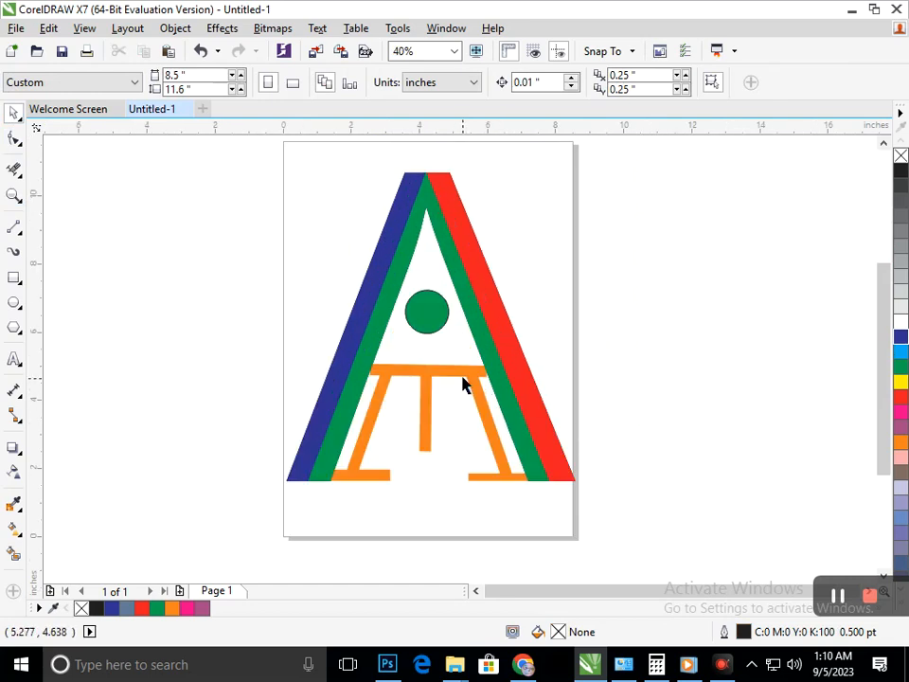
Recolour the orange crossbar and all the other orange inner lines black, both fill and outline.
{"action": "left_click", "coordinate": [464, 375]}
{"action": "left_click", "coordinate": [901, 172]}
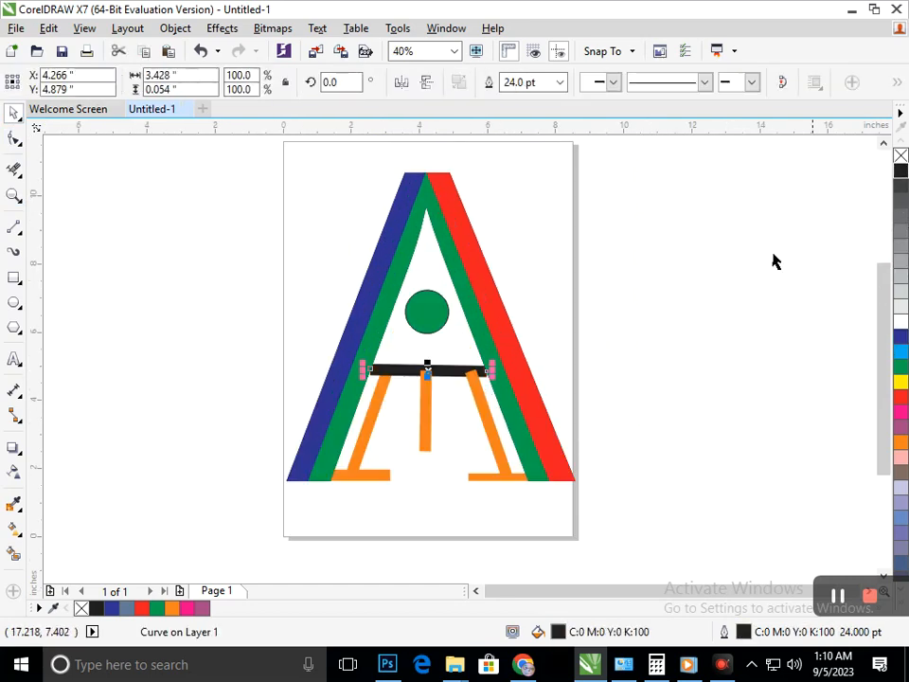
{"action": "left_click", "coordinate": [684, 351]}
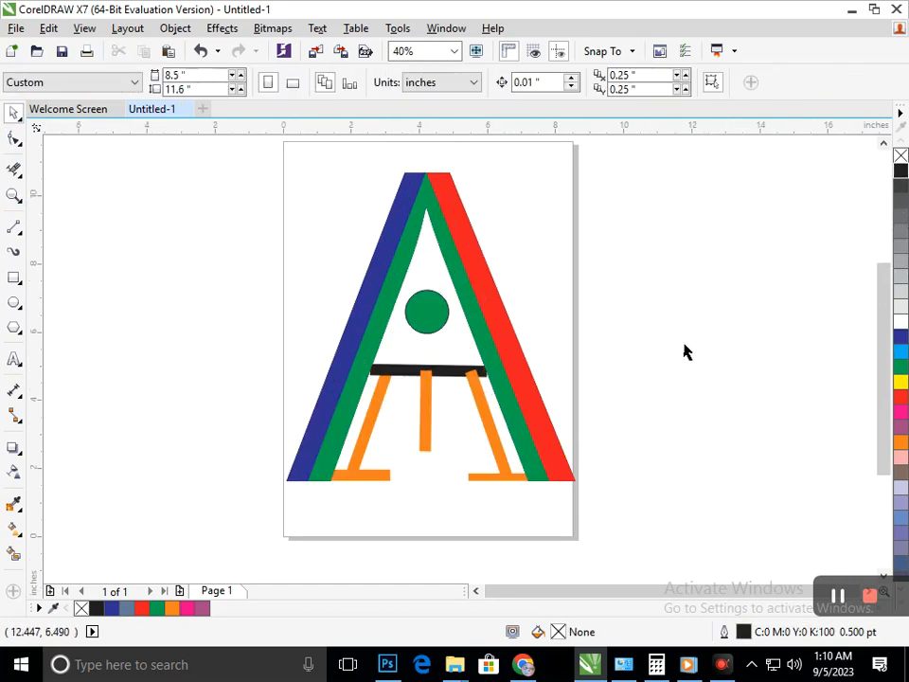
{"action": "left_click", "coordinate": [490, 434]}
{"action": "left_click_drag", "start_coordinate": [548, 524], "coordinate": [323, 368]}
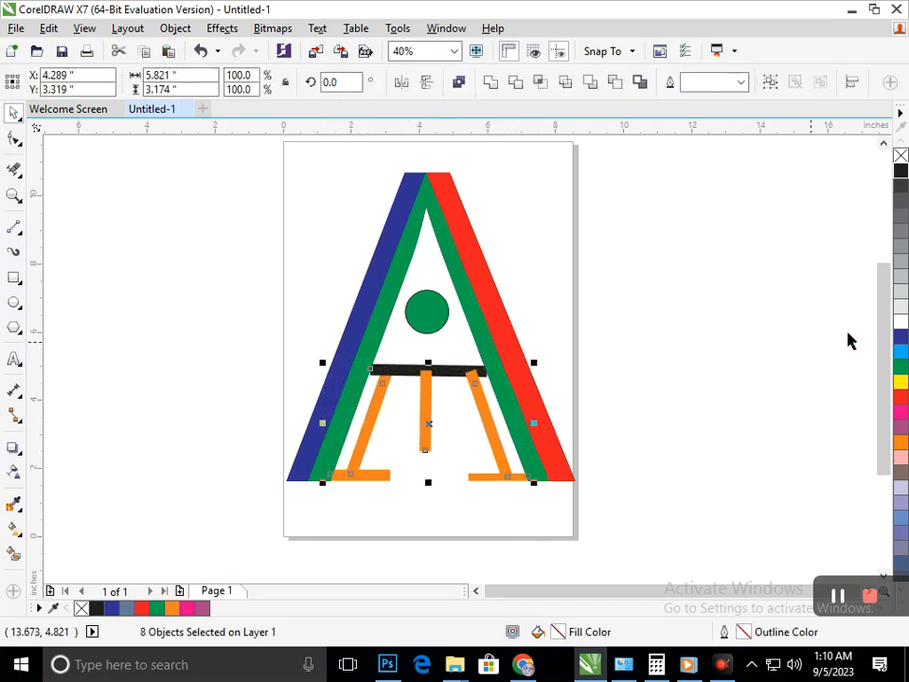
{"action": "right_click", "coordinate": [901, 172]}
{"action": "left_click", "coordinate": [901, 172]}
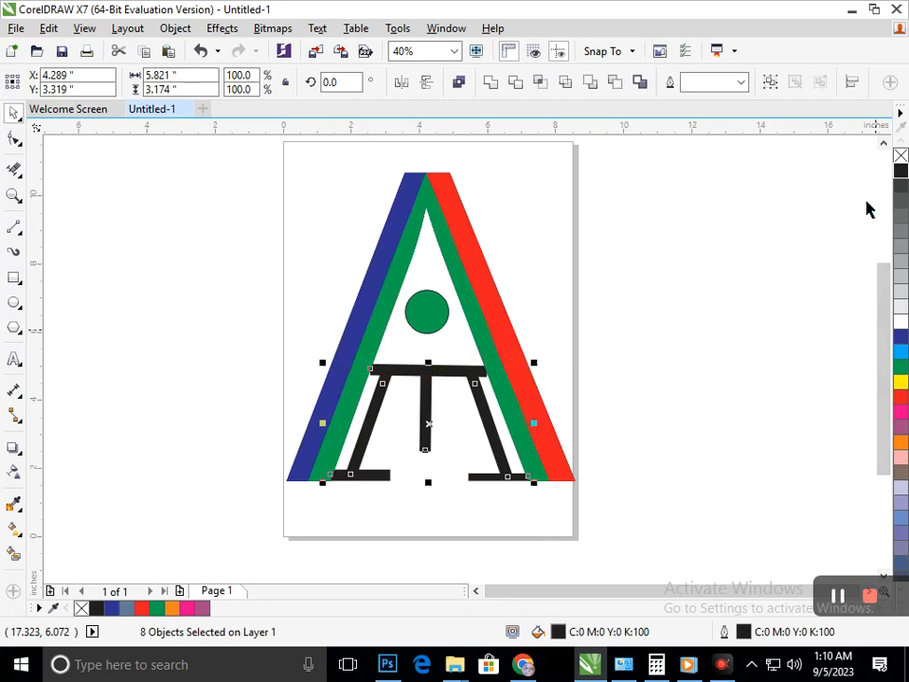
{"action": "left_click", "coordinate": [786, 417]}
Undo the black recolouring of the crossbar and the other inner lines.
{"action": "scroll", "coordinate": [623, 477], "scroll_direction": "down", "scroll_amount": 1}
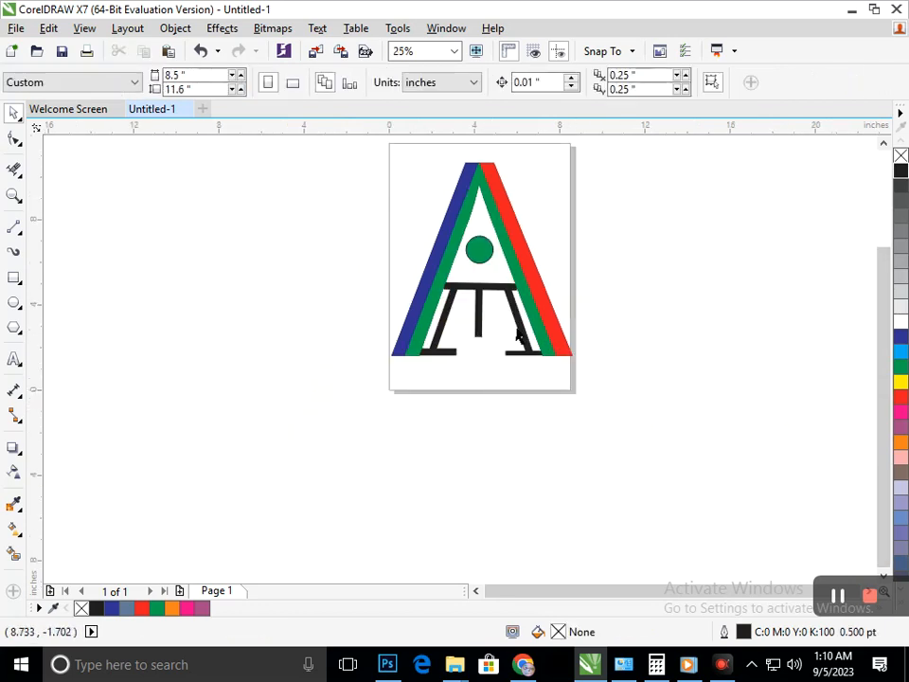
{"action": "scroll", "coordinate": [532, 336], "scroll_direction": "down", "scroll_amount": 1}
{"action": "key", "text": "F2"}
{"action": "left_click_drag", "start_coordinate": [347, 202], "coordinate": [632, 431]}
{"action": "key", "text": "F2"}
{"action": "left_click_drag", "start_coordinate": [250, 232], "coordinate": [668, 510]}
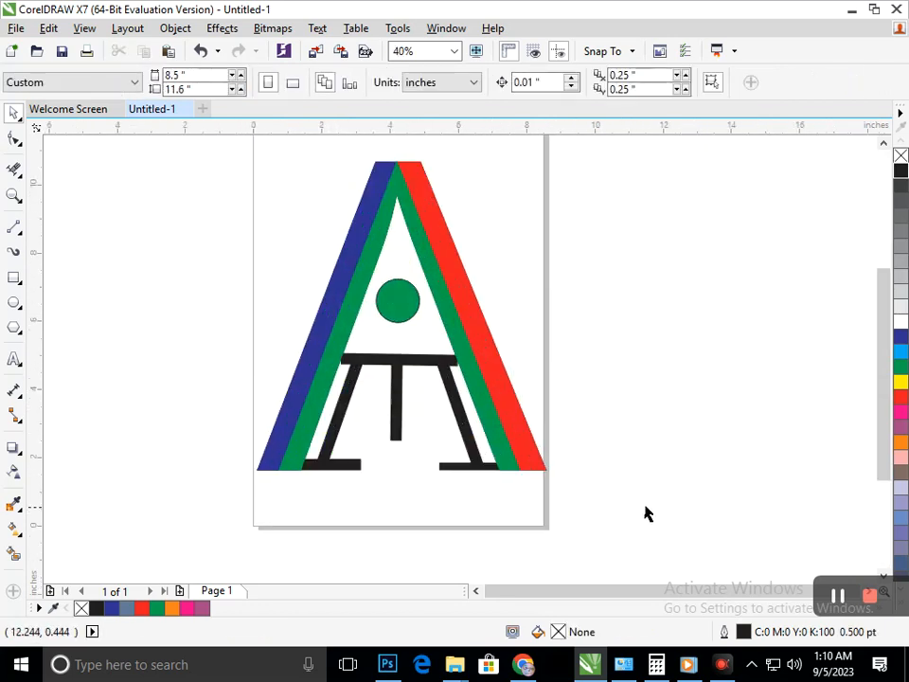
{"action": "key", "text": "ctrl+z"}
{"action": "key", "text": "ctrl+z"}
{"action": "key", "text": "ctrl+z"}
{"action": "key", "text": "ctrl+z"}
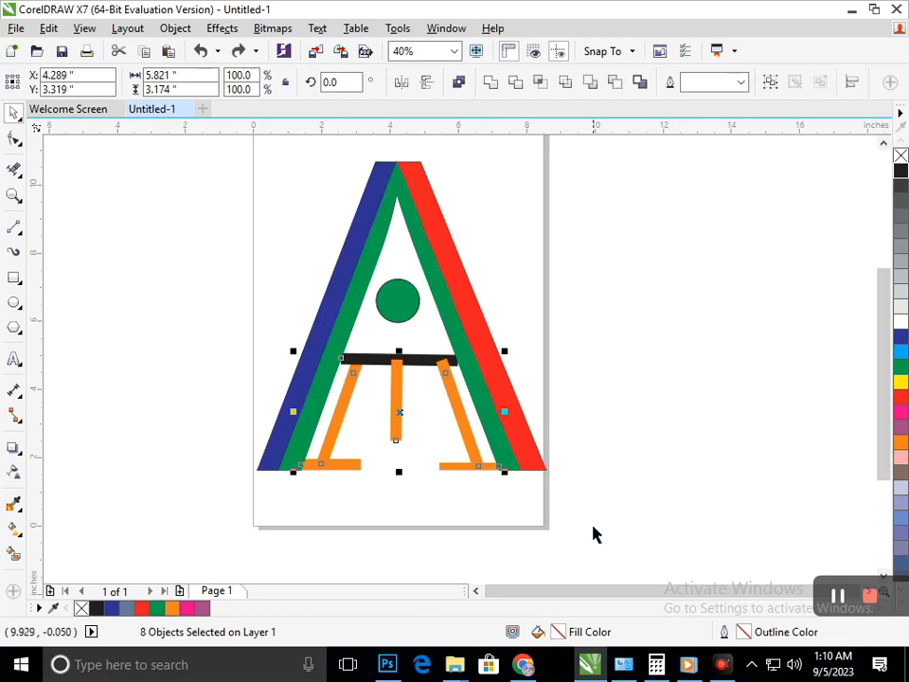
{"action": "key", "text": "ctrl+z"}
{"action": "left_click", "coordinate": [642, 474]}
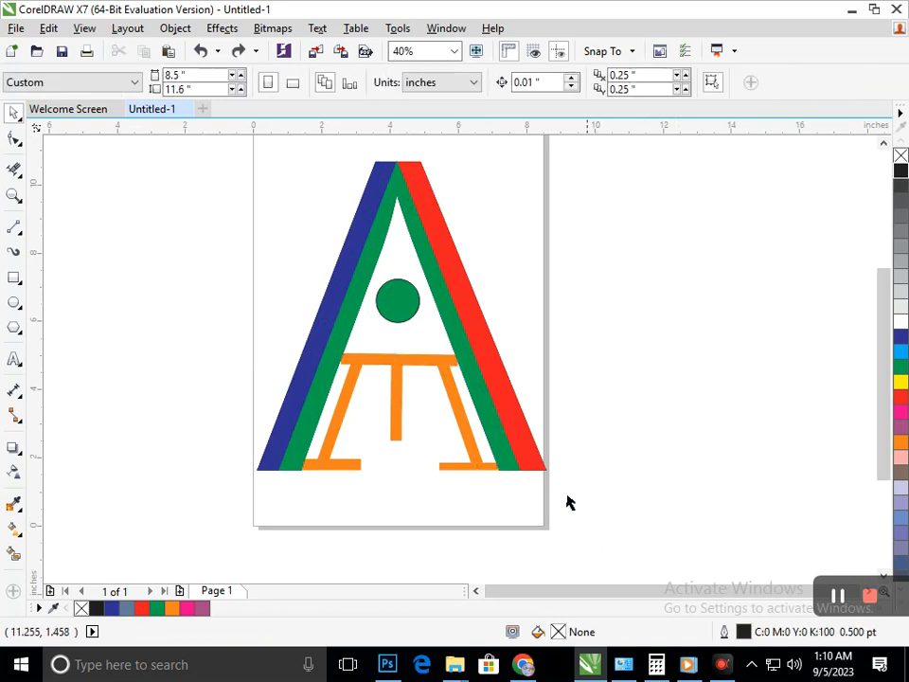
Give the middle vertical orange line round line caps in its outline pen settings.
{"action": "left_click", "coordinate": [396, 435]}
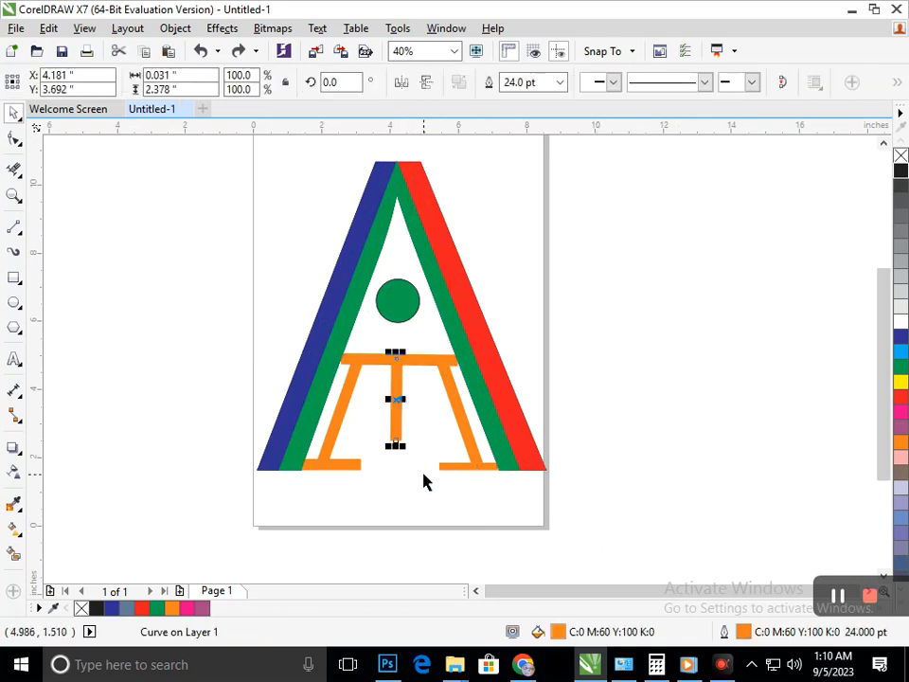
{"action": "key", "text": "F12"}
{"action": "left_click", "coordinate": [393, 398]}
{"action": "left_click", "coordinate": [468, 439]}
{"action": "left_click", "coordinate": [468, 459]}
{"action": "left_click", "coordinate": [436, 499]}
{"action": "left_click", "coordinate": [467, 505]}
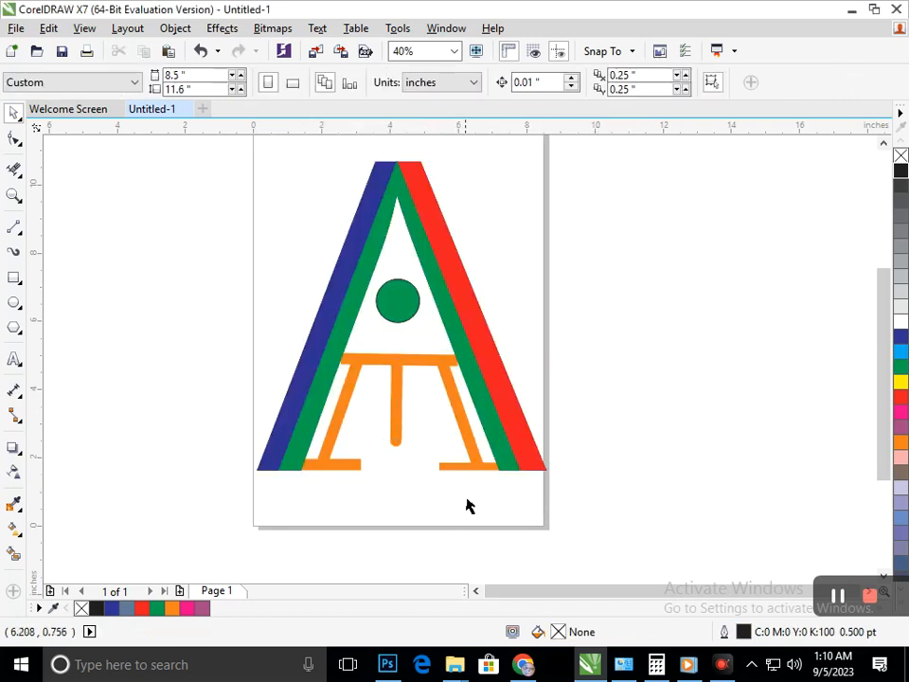
Set the outline width of the right-hand orange foot line to 24 pt.
{"action": "left_click", "coordinate": [356, 467]}
{"action": "left_click", "coordinate": [422, 473]}
{"action": "left_click", "coordinate": [446, 468]}
{"action": "left_click", "coordinate": [529, 82]}
{"action": "type", "text": "24"}
{"action": "key", "text": "Return"}
{"action": "key", "text": "Escape"}
Nudge the right-hand orange foot line upward until its lower edge is level with the base of the green and red legs.
{"action": "key", "text": "F2"}
{"action": "left_click_drag", "start_coordinate": [343, 408], "coordinate": [582, 515]}
{"action": "left_click", "coordinate": [14, 139]}
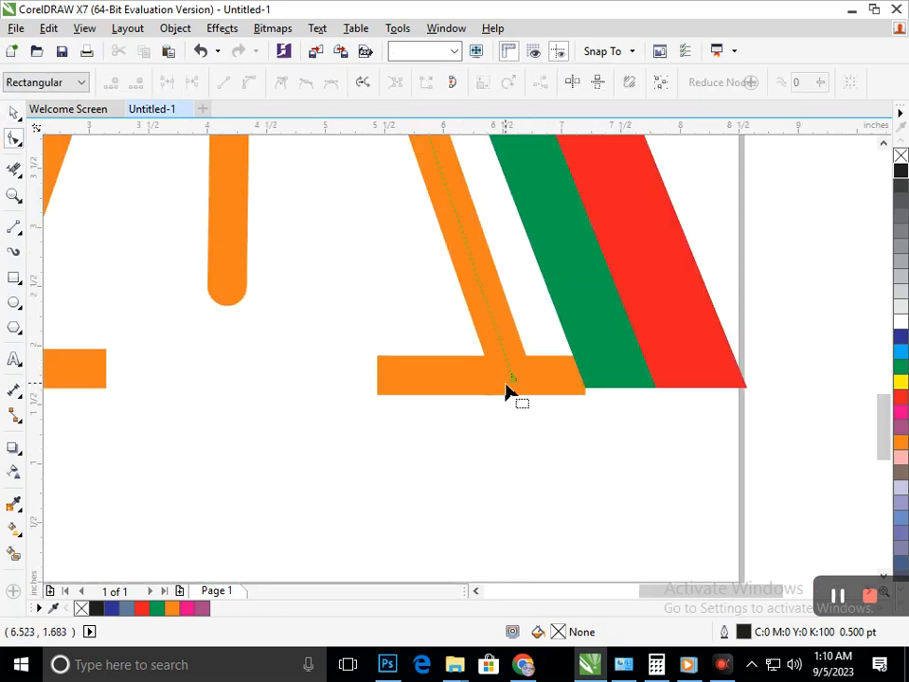
{"action": "left_click", "coordinate": [507, 391]}
{"action": "left_click", "coordinate": [479, 387]}
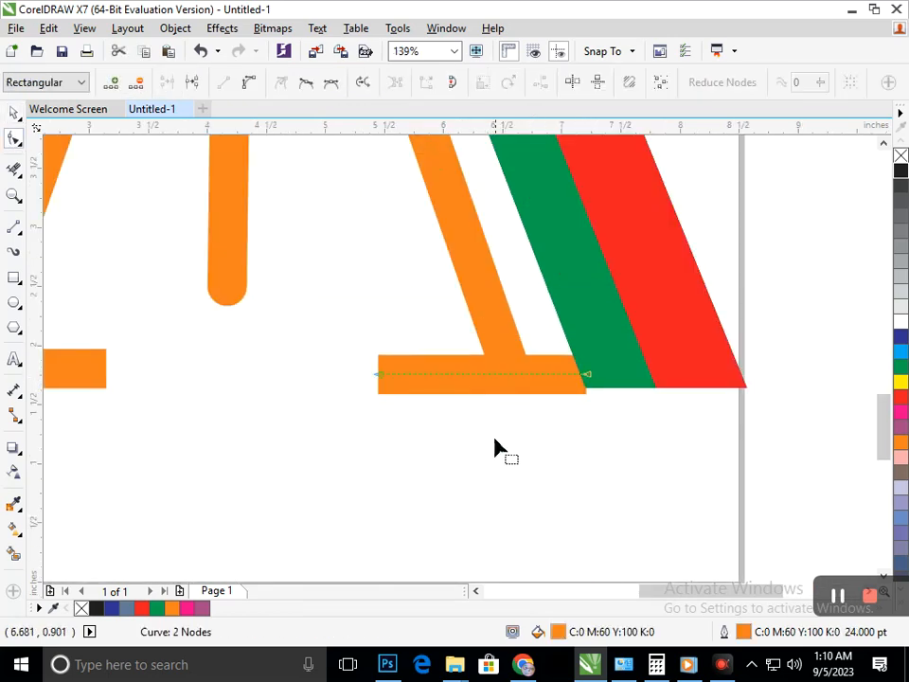
{"action": "left_click", "coordinate": [476, 375]}
{"action": "key", "text": "Up"}
{"action": "key", "text": "Up"}
{"action": "key", "text": "Up"}
{"action": "key", "text": "Up"}
{"action": "key", "text": "Up"}
{"action": "key", "text": "Up"}
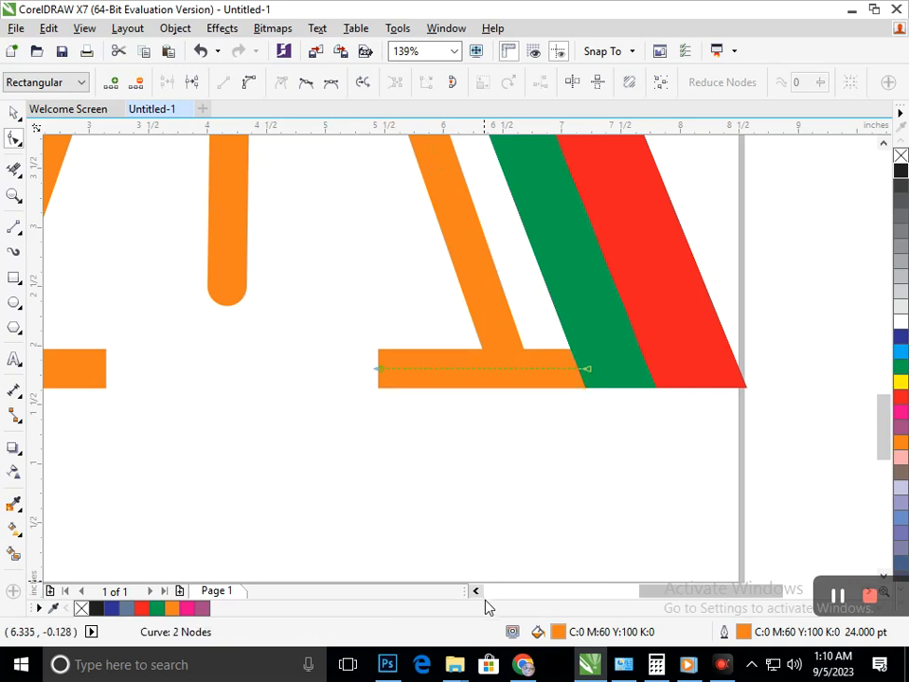
{"action": "scroll", "coordinate": [507, 396], "scroll_direction": "down", "scroll_amount": 5}
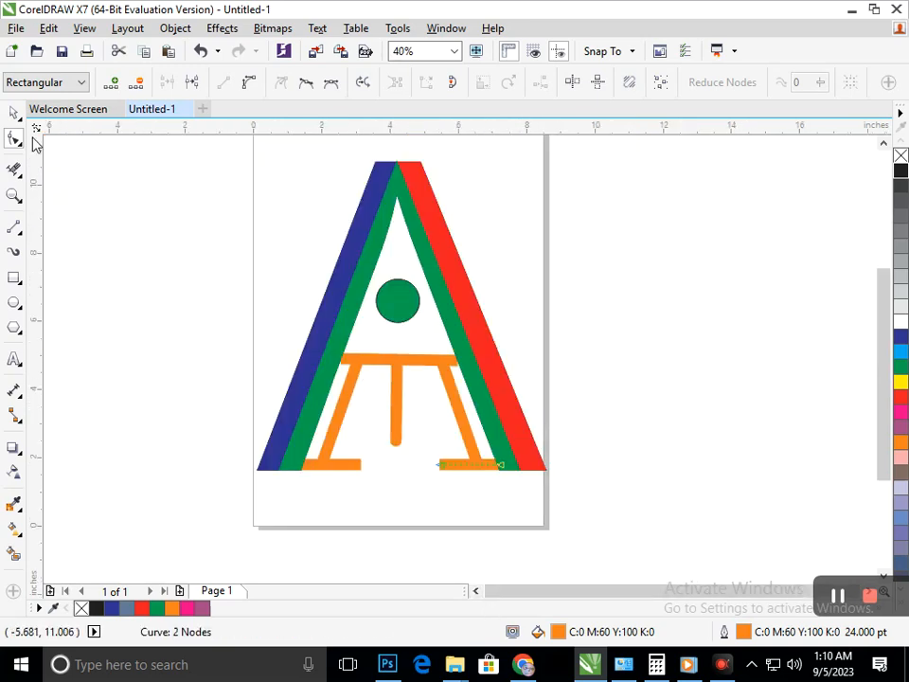
Give the left-hand orange foot line round line caps, with its outline behind the fill and scaling with the object.
{"action": "left_click", "coordinate": [12, 115]}
{"action": "left_click", "coordinate": [347, 462]}
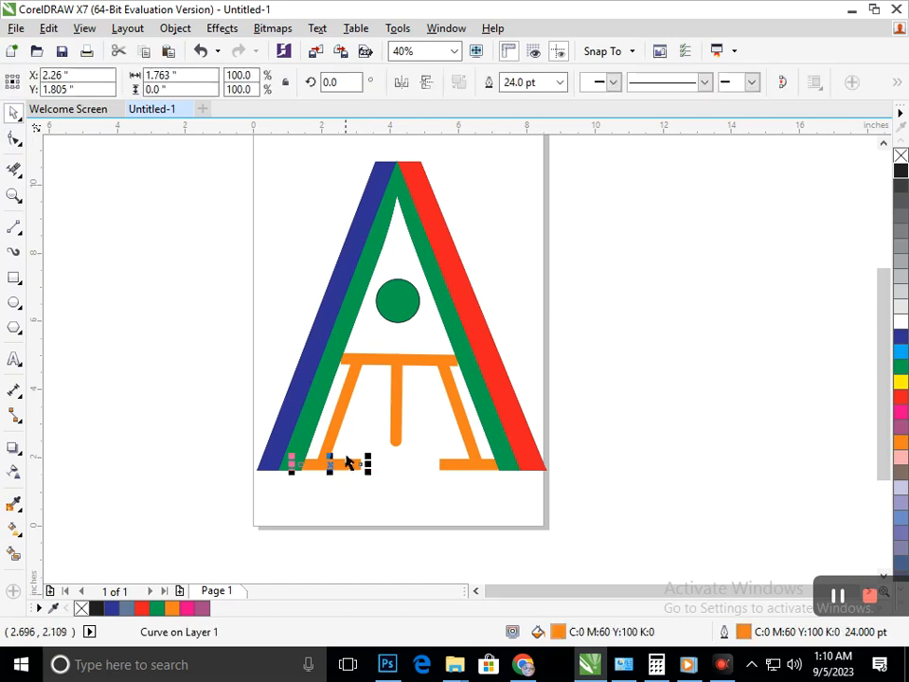
{"action": "key", "text": "F12"}
{"action": "left_click", "coordinate": [395, 405]}
{"action": "left_click", "coordinate": [496, 439]}
{"action": "left_click", "coordinate": [496, 459]}
{"action": "left_click", "coordinate": [462, 502]}
{"action": "left_click", "coordinate": [516, 543]}
Give the right diagonal orange line round line caps, with its outline behind the fill and scaling with the object.
{"action": "left_click", "coordinate": [467, 464]}
{"action": "key", "text": "F12"}
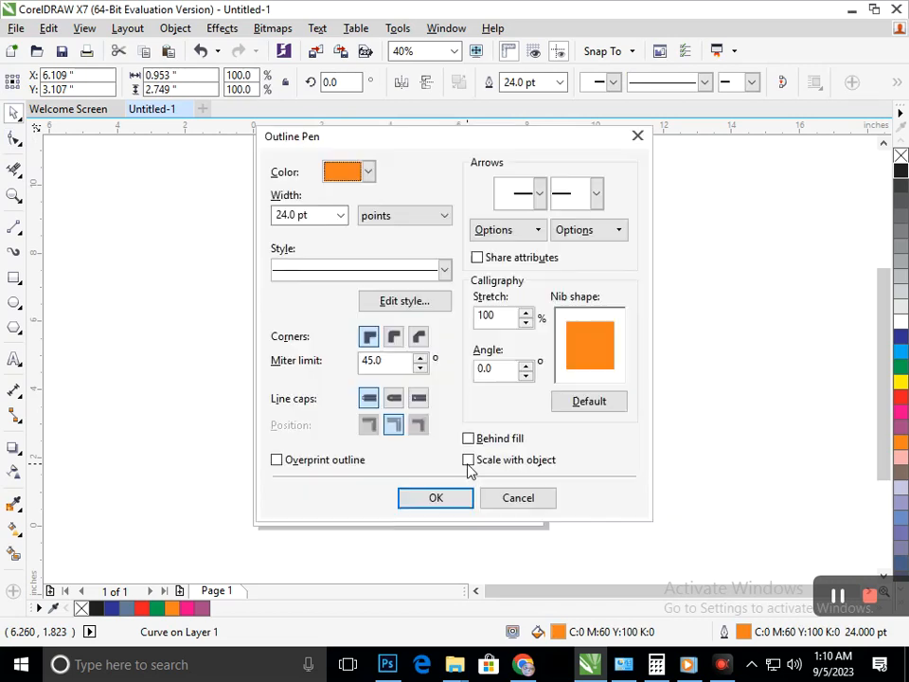
{"action": "left_click", "coordinate": [395, 406]}
{"action": "left_click", "coordinate": [468, 439]}
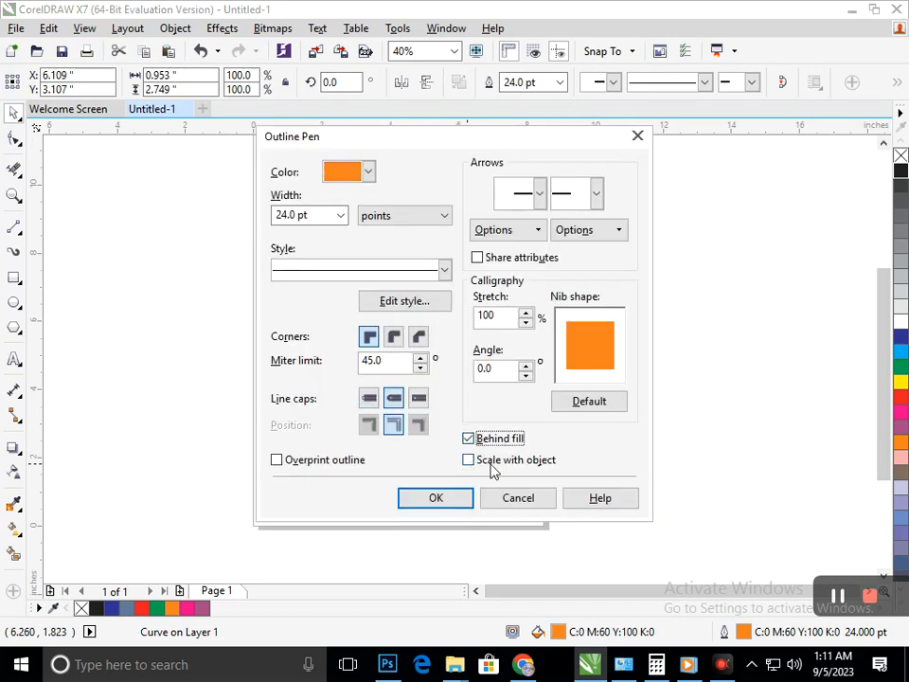
{"action": "left_click", "coordinate": [468, 459]}
{"action": "left_click", "coordinate": [436, 499]}
{"action": "left_click", "coordinate": [547, 533]}
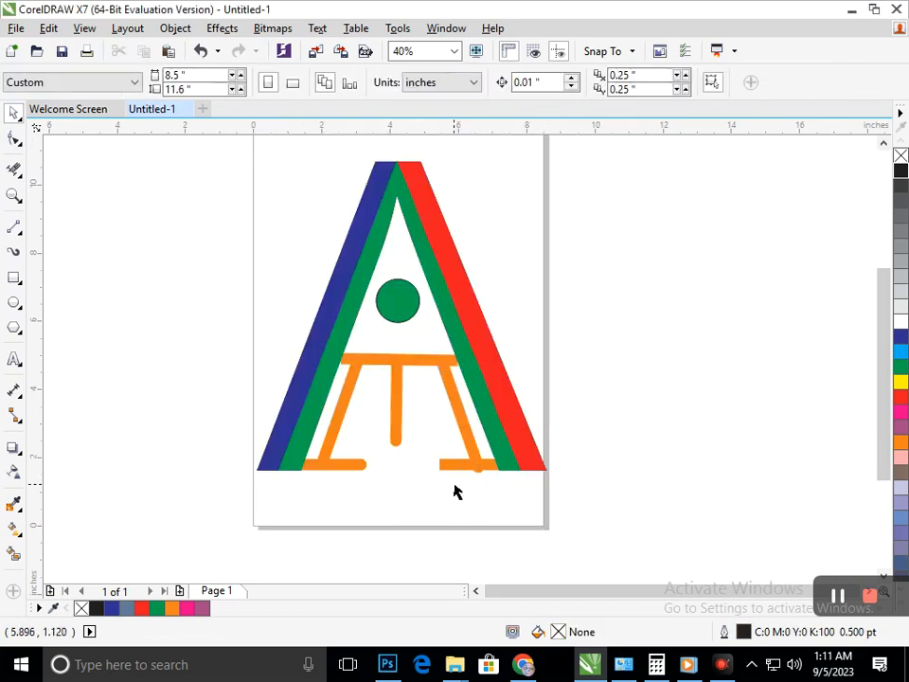
Give the right-hand orange foot line round line caps, with its outline behind the fill and scaling with the object.
{"action": "left_click", "coordinate": [451, 471]}
{"action": "key", "text": "F12"}
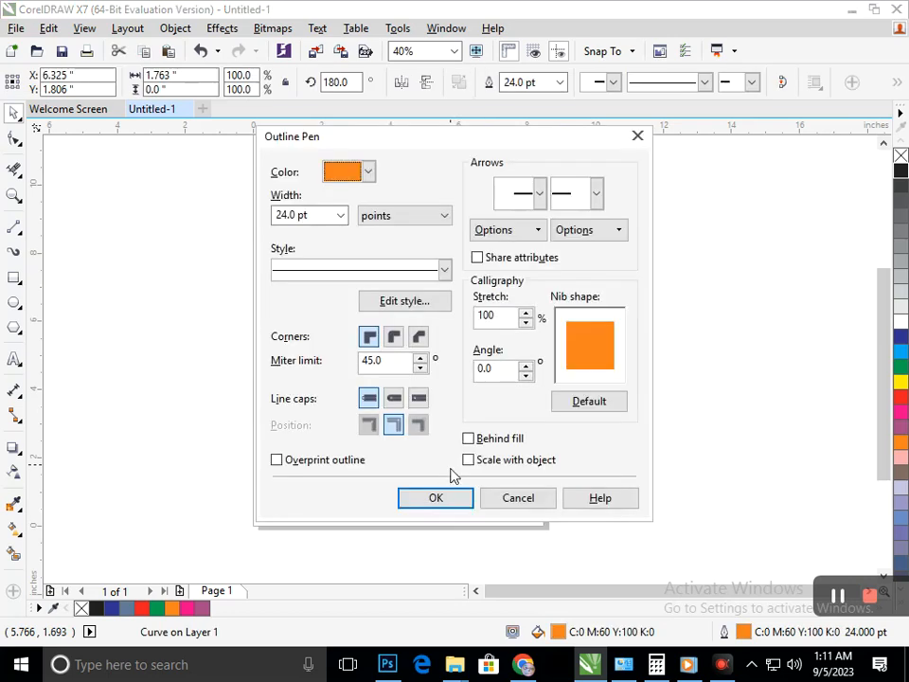
{"action": "left_click", "coordinate": [395, 401]}
{"action": "left_click", "coordinate": [468, 438]}
{"action": "left_click", "coordinate": [468, 460]}
{"action": "left_click", "coordinate": [436, 499]}
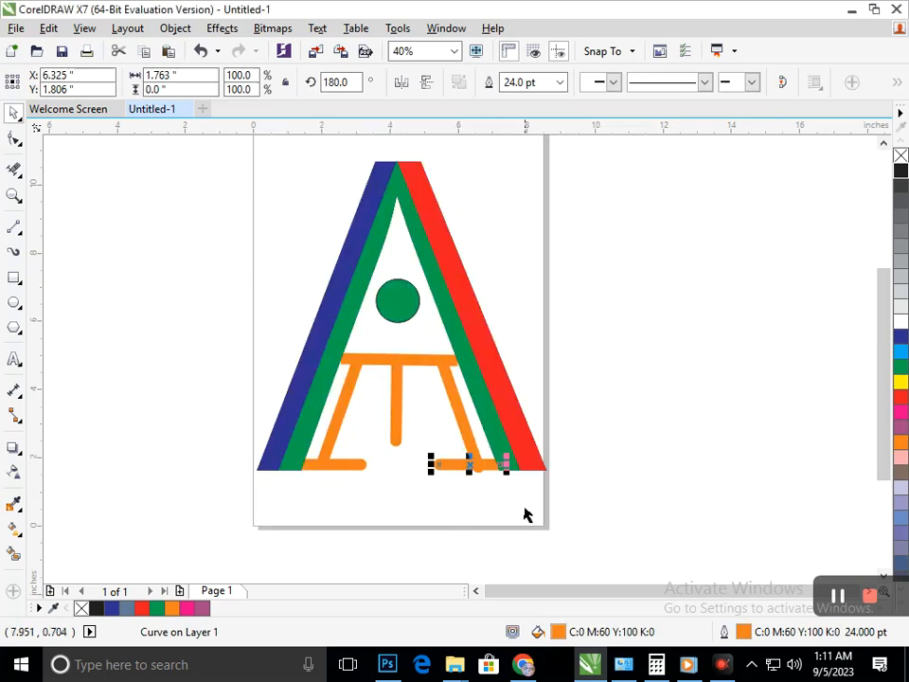
{"action": "left_click", "coordinate": [523, 513]}
Move the lower end node of the right diagonal orange line up so its round cap stays within the foot line.
{"action": "scroll", "coordinate": [450, 445], "scroll_direction": "up", "scroll_amount": 5}
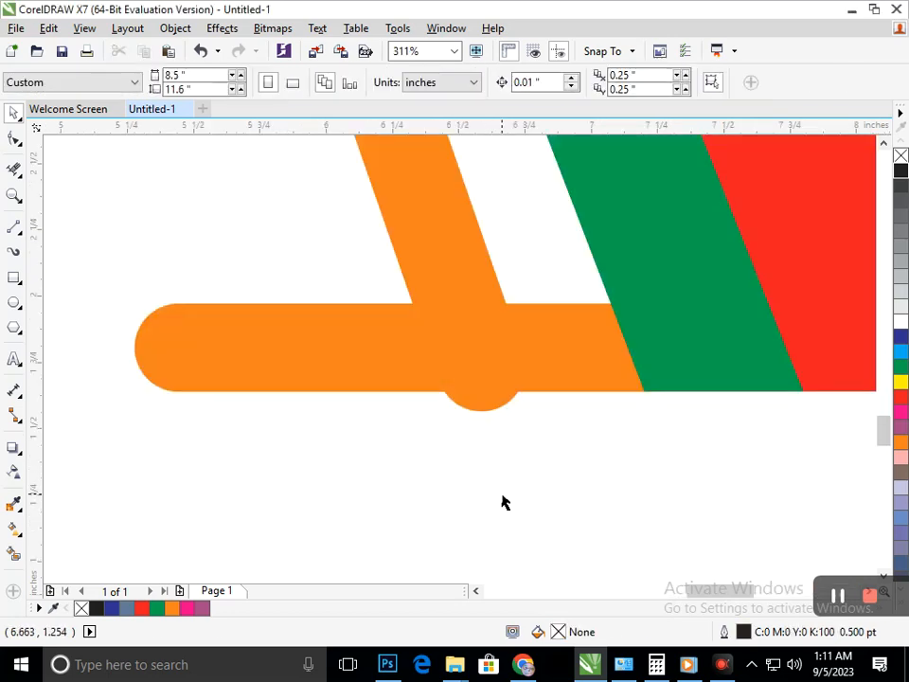
{"action": "key", "text": "F10"}
{"action": "left_click", "coordinate": [484, 374]}
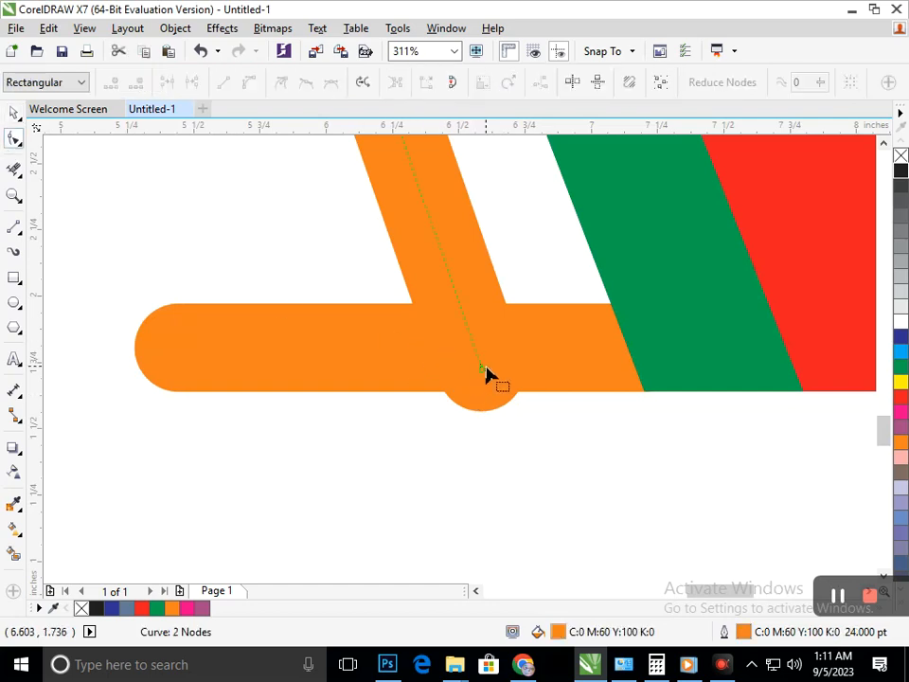
{"action": "left_click_drag", "start_coordinate": [481, 366], "coordinate": [475, 349]}
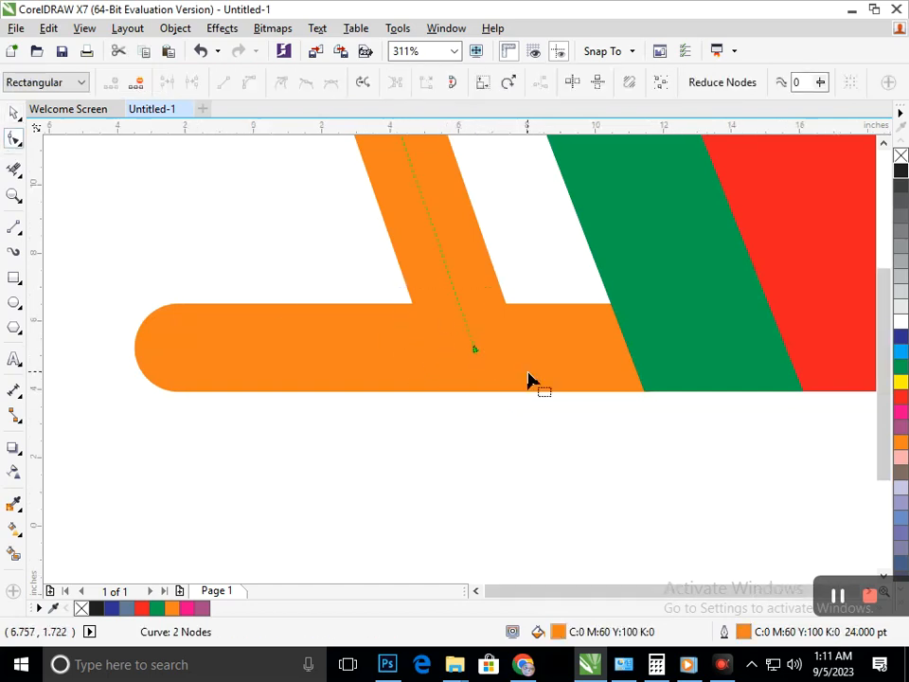
{"action": "scroll", "coordinate": [530, 383], "scroll_direction": "down", "scroll_amount": 5}
{"action": "left_click", "coordinate": [14, 112]}
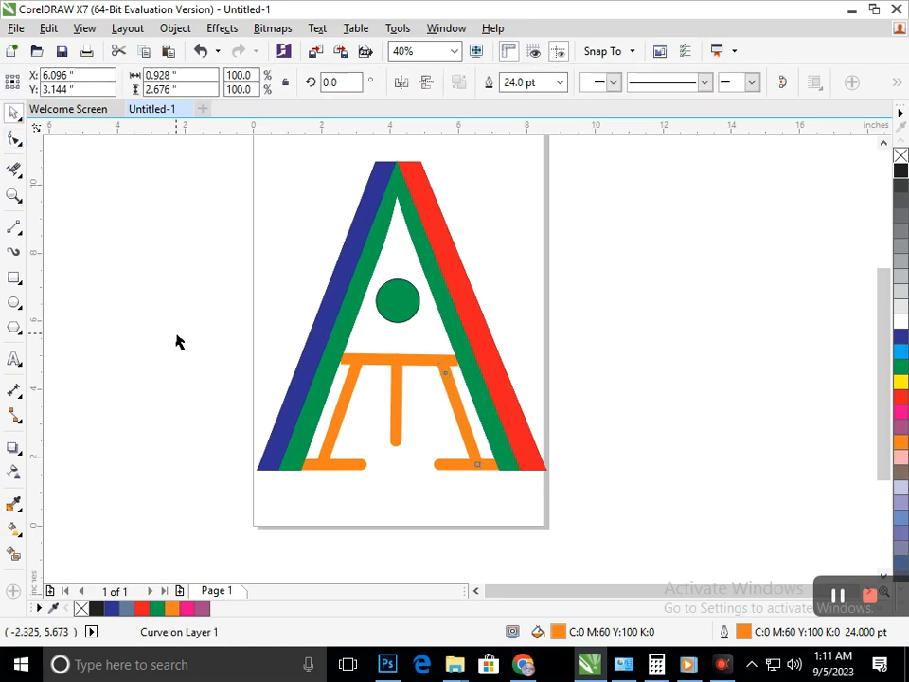
{"action": "left_click", "coordinate": [568, 483]}
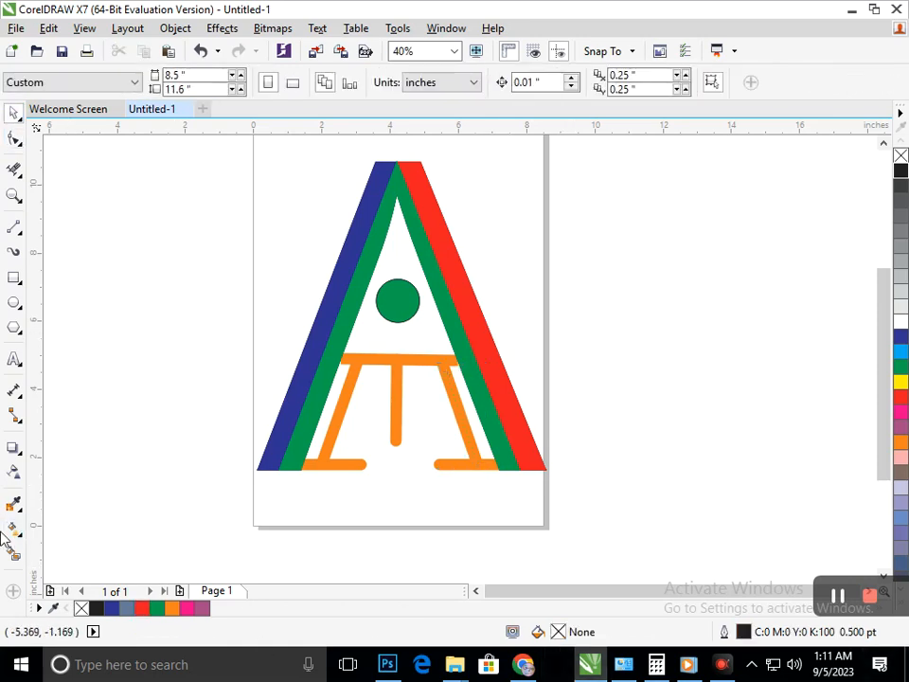
Shorten the middle vertical orange line slightly by moving its lower end node upward.
{"action": "left_click", "coordinate": [15, 138]}
{"action": "left_click", "coordinate": [396, 436]}
{"action": "mouse_move", "coordinate": [397, 443]}
{"action": "left_mouse_down"}
{"action": "mouse_move", "coordinate": [399, 422]}
{"action": "mouse_move", "coordinate": [397, 441]}
{"action": "left_mouse_up"}
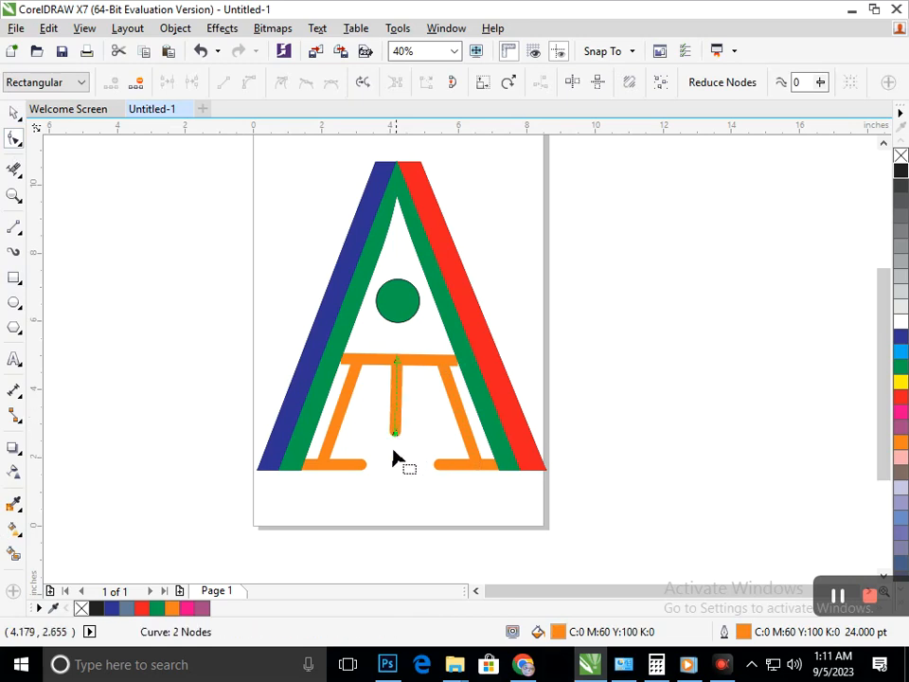
{"action": "left_click_drag", "start_coordinate": [525, 473], "coordinate": [525, 473]}
{"action": "scroll", "coordinate": [525, 473], "scroll_direction": "down", "scroll_amount": 1}
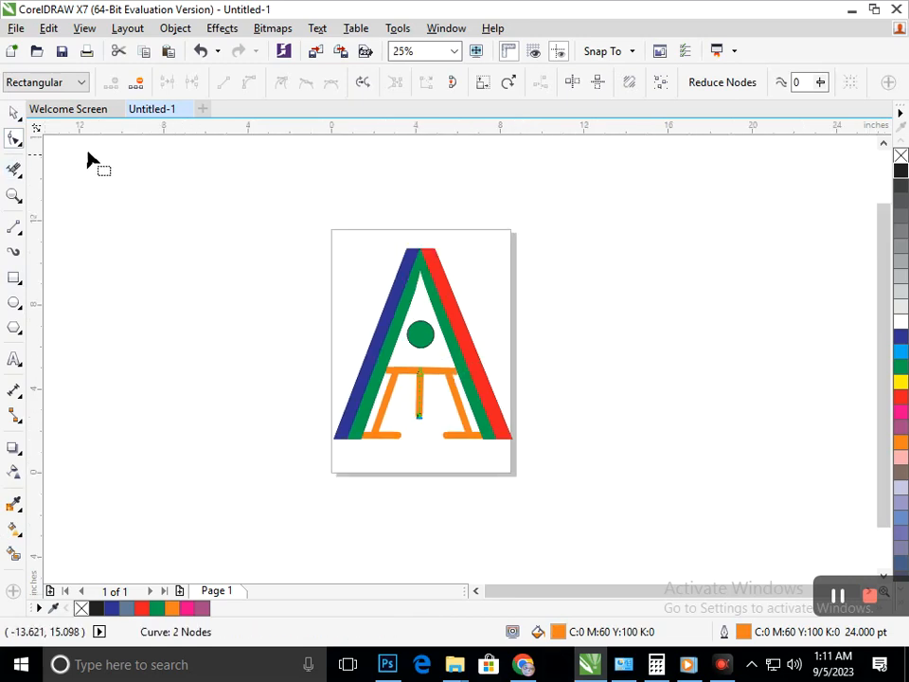
{"action": "left_click", "coordinate": [15, 114]}
{"action": "left_click", "coordinate": [609, 434]}
Create a concentric copy of the green circle about 0.28 inches in diameter and colour its fill and outline orange.
{"action": "key", "text": "F2"}
{"action": "left_click_drag", "start_coordinate": [388, 281], "coordinate": [459, 372]}
{"action": "left_click", "coordinate": [438, 415]}
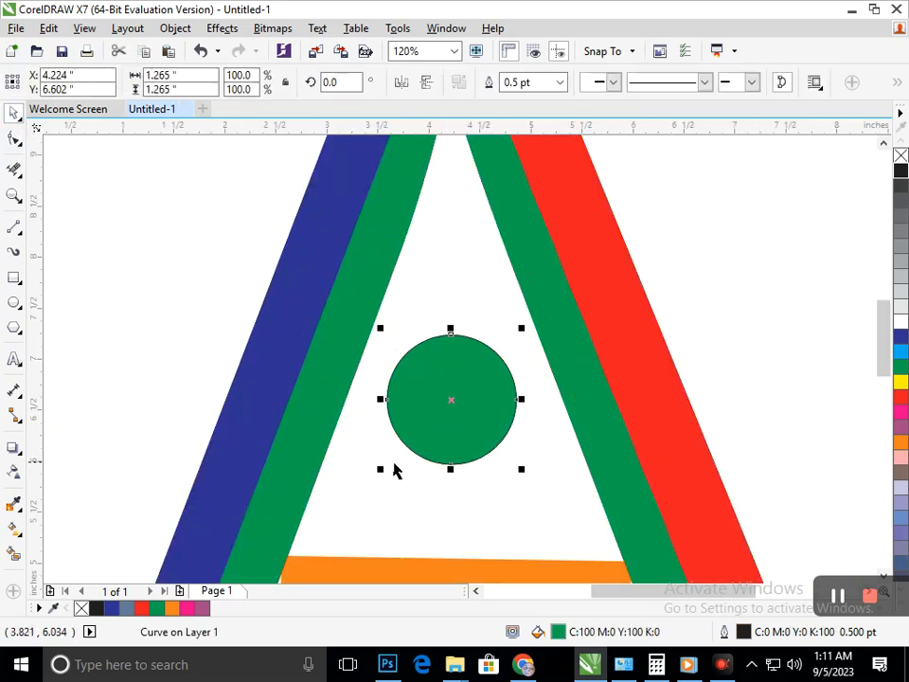
{"action": "left_click_drag", "start_coordinate": [382, 469], "coordinate": [435, 473]}
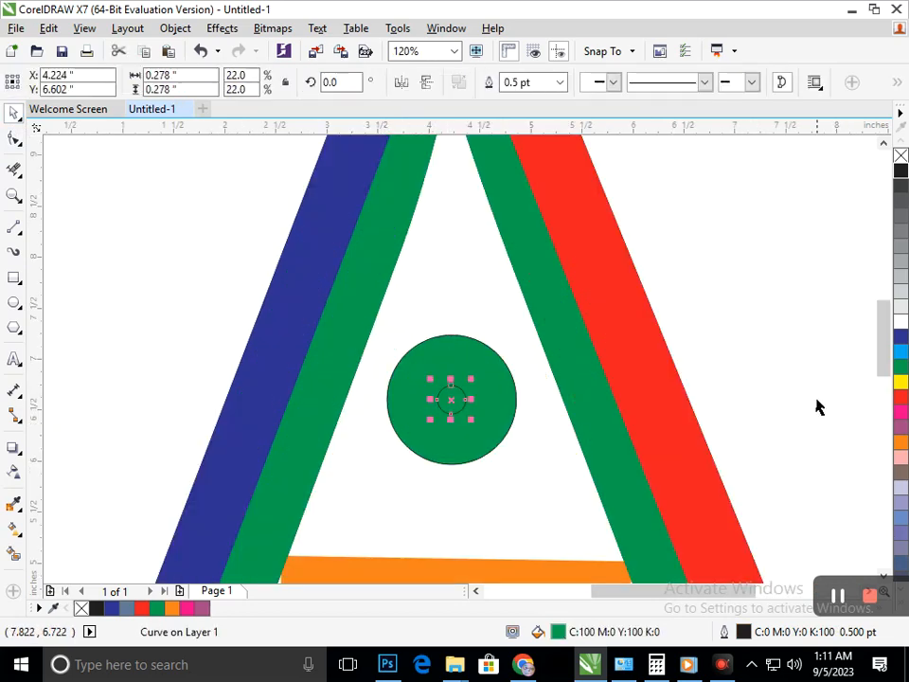
{"action": "left_click", "coordinate": [900, 443]}
{"action": "right_click", "coordinate": [900, 443]}
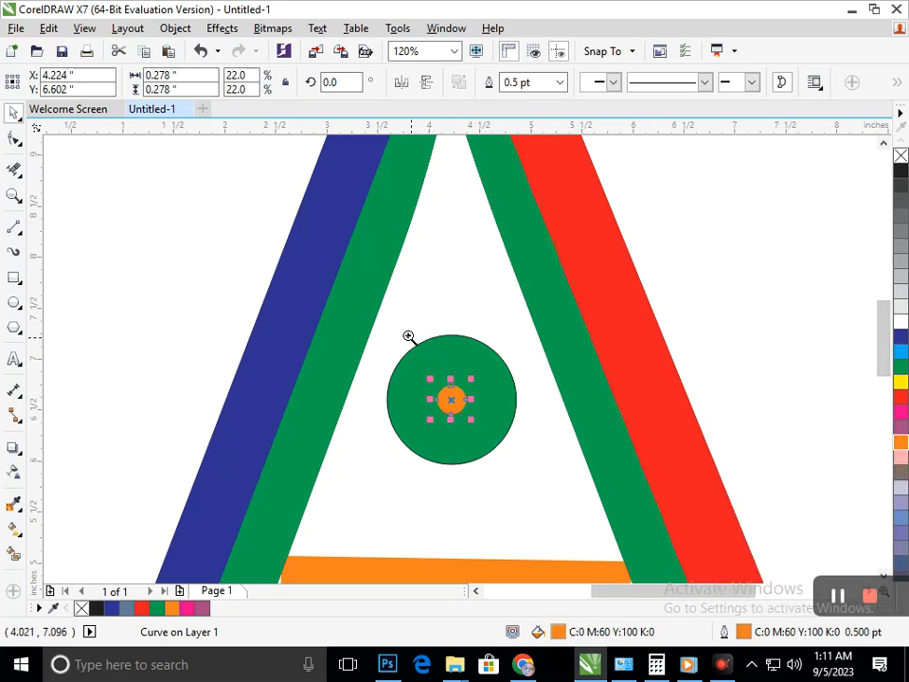
{"action": "key", "text": "F3"}
{"action": "left_click", "coordinate": [569, 401]}
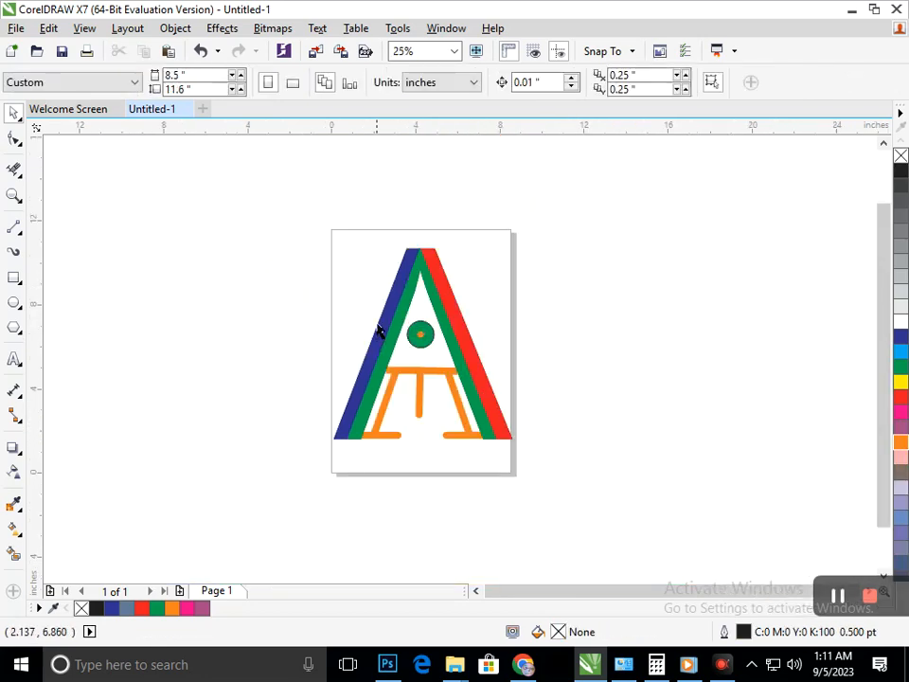
Enlarge the inner orange circle from its centre to about 0.51 inches in diameter.
{"action": "scroll", "coordinate": [428, 347], "scroll_direction": "up", "scroll_amount": 3}
{"action": "left_click", "coordinate": [399, 303]}
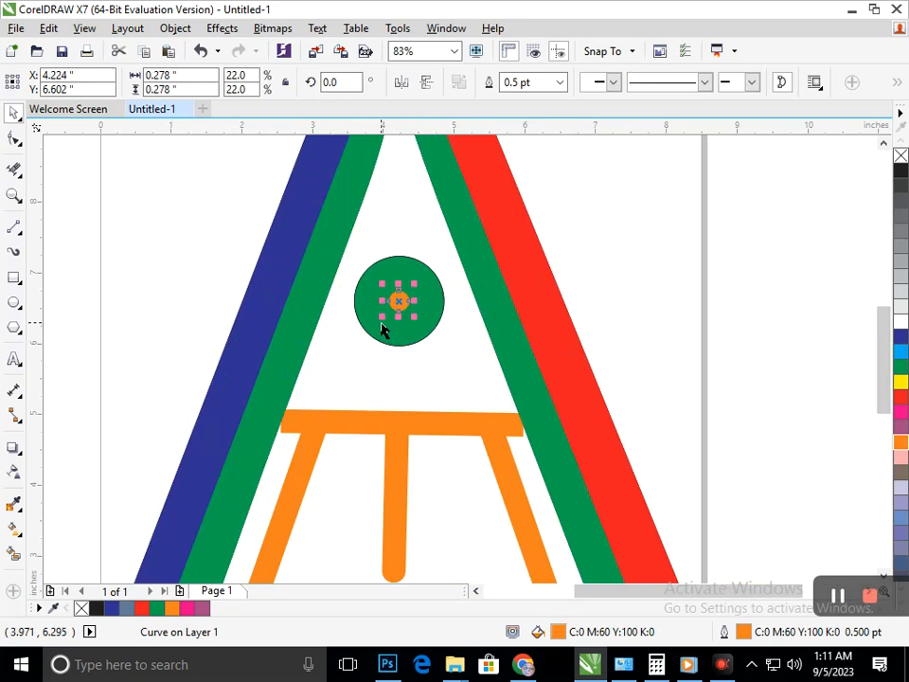
{"action": "left_click_drag", "start_coordinate": [381, 322], "coordinate": [370, 333]}
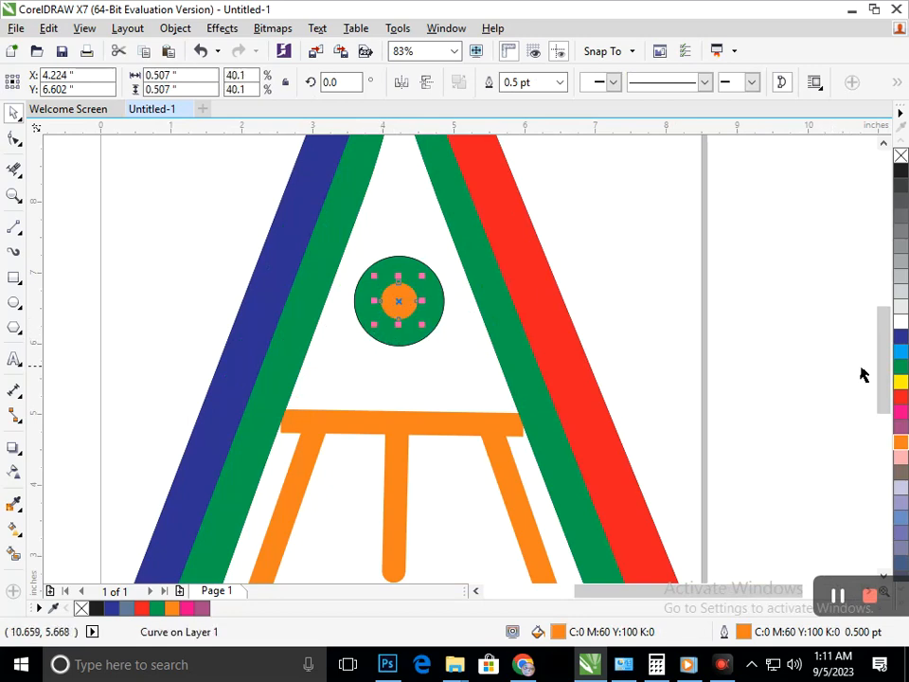
{"action": "left_click", "coordinate": [637, 354]}
{"action": "scroll", "coordinate": [601, 460], "scroll_direction": "down", "scroll_amount": 3}
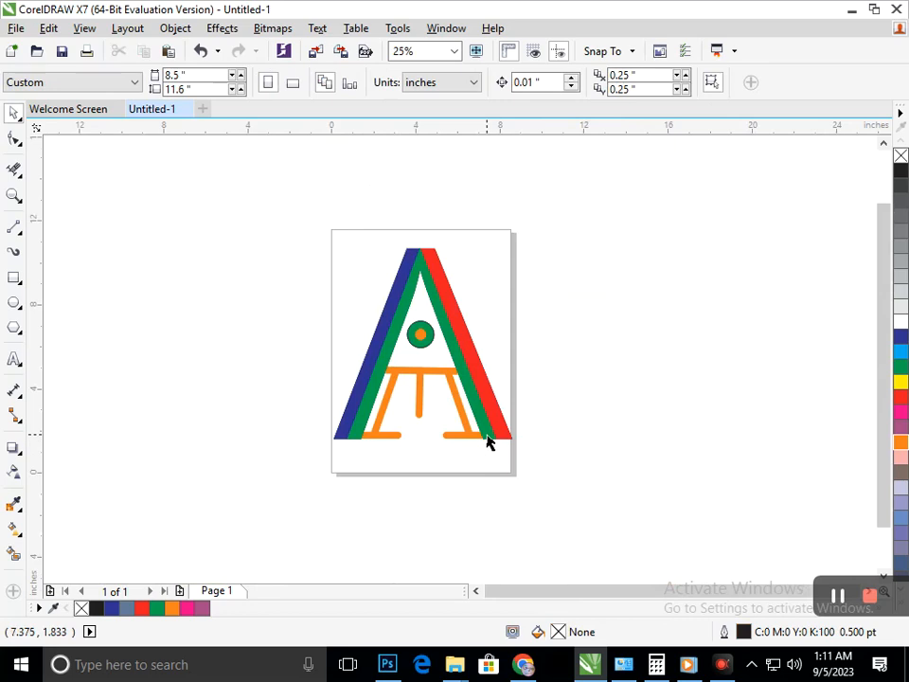
Undo an accidental move of the green inner A shape, and try it in purple before returning it to green.
{"action": "left_click_drag", "start_coordinate": [488, 437], "coordinate": [498, 482]}
{"action": "key", "text": "ctrl+z"}
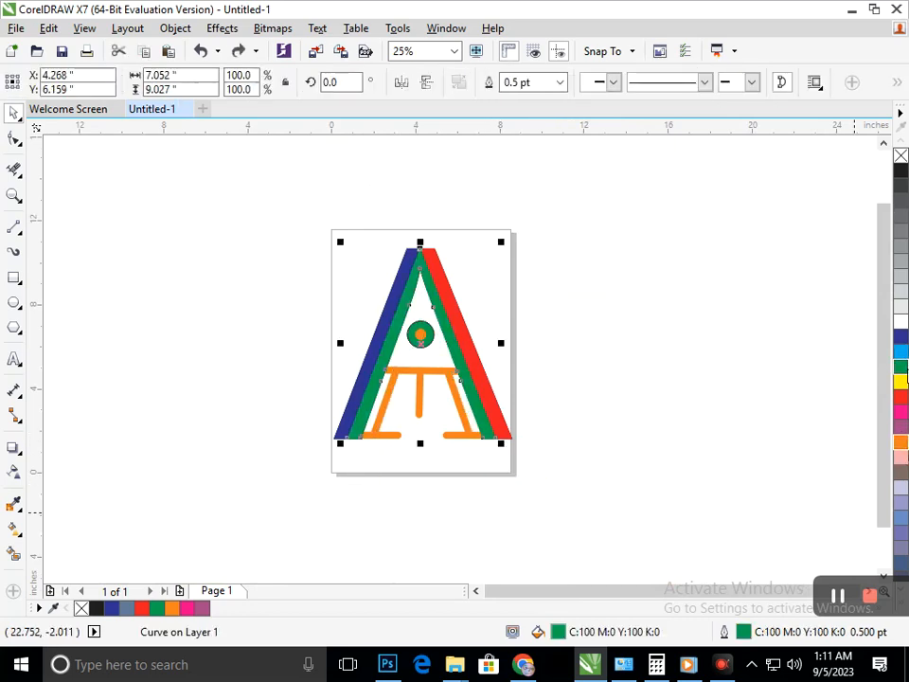
{"action": "left_click", "coordinate": [904, 429]}
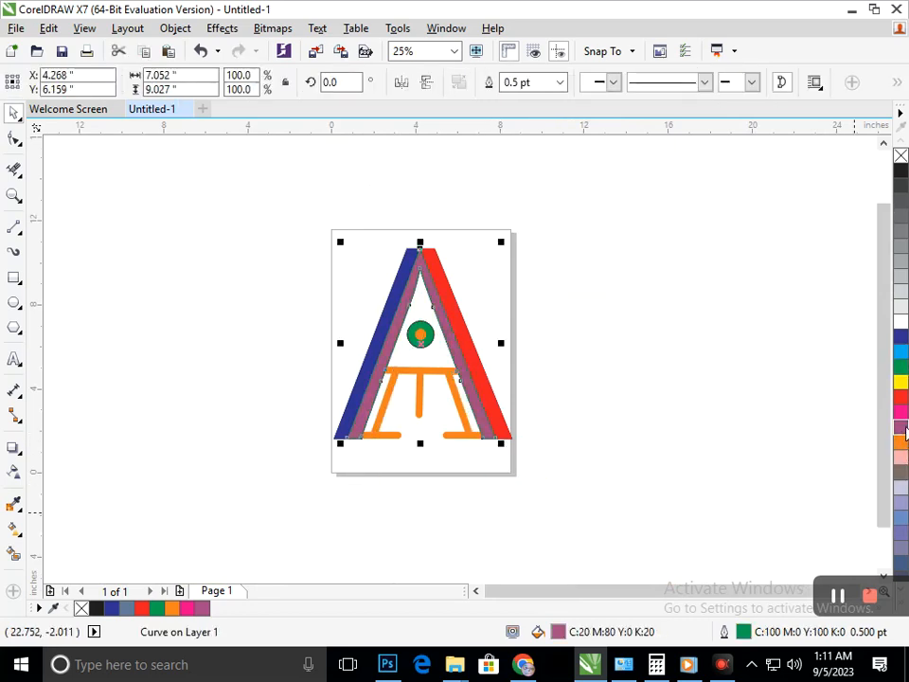
{"action": "left_click", "coordinate": [902, 369]}
{"action": "left_click", "coordinate": [670, 432]}
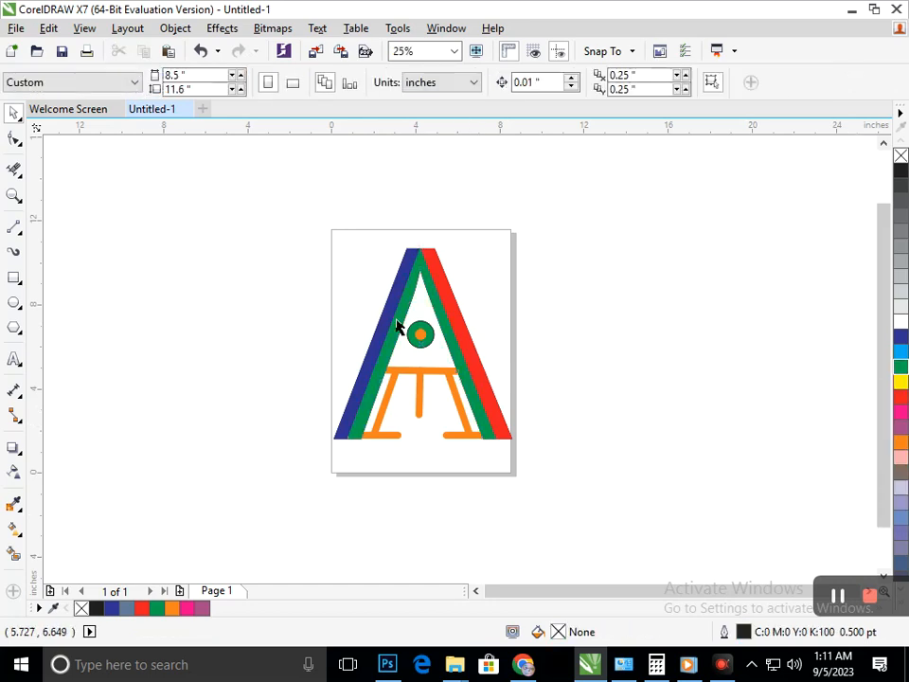
Try a blue fill on the large circle around the orange one and return it to green.
{"action": "scroll", "coordinate": [413, 335], "scroll_direction": "up", "scroll_amount": 5}
{"action": "left_click", "coordinate": [483, 373]}
{"action": "left_click", "coordinate": [900, 338]}
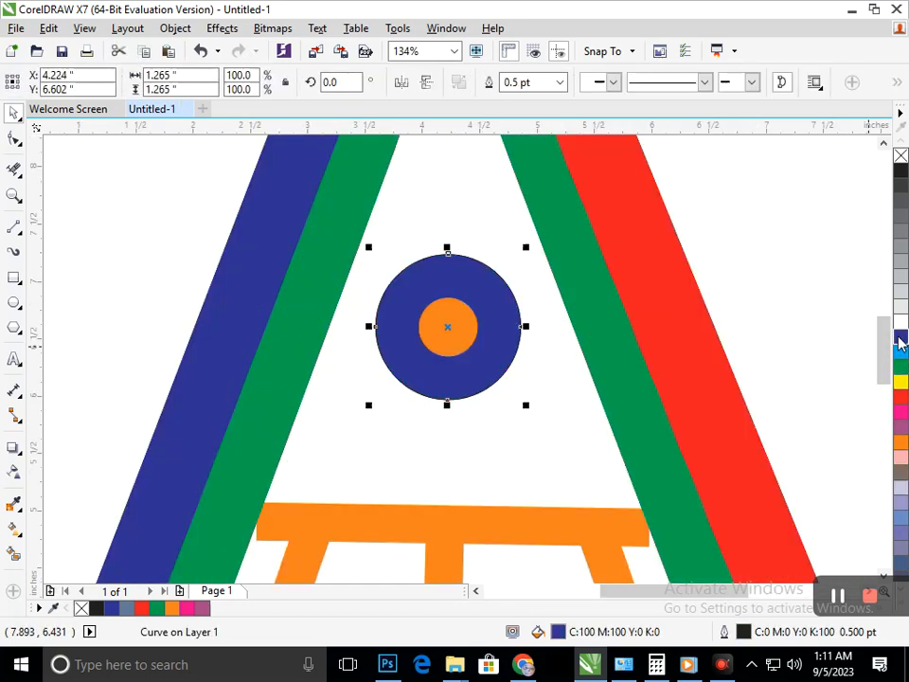
{"action": "key", "text": "F3"}
{"action": "left_click", "coordinate": [599, 391]}
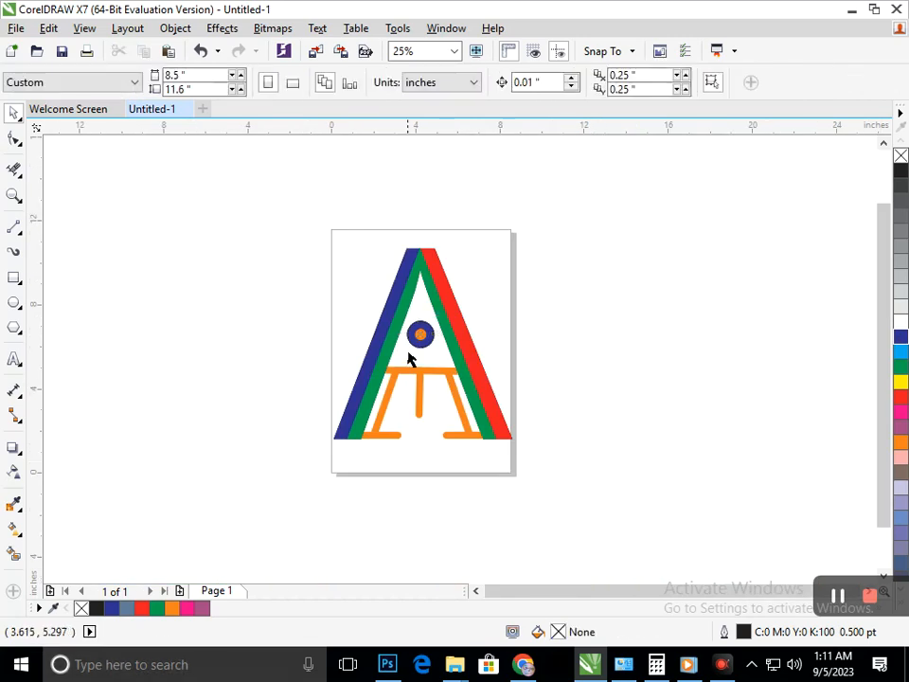
{"action": "left_click", "coordinate": [418, 338]}
{"action": "left_click", "coordinate": [902, 368]}
{"action": "left_click", "coordinate": [623, 427]}
Fill the small inner circle black and enlarge it from its centre to about 0.62 inches in diameter.
{"action": "left_click", "coordinate": [421, 339]}
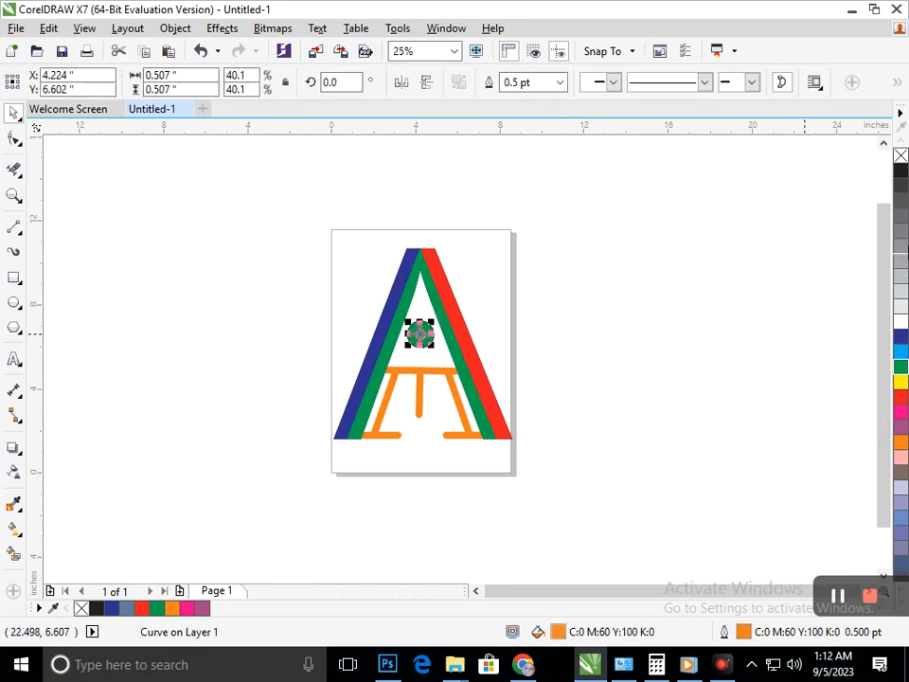
{"action": "right_click", "coordinate": [901, 174]}
{"action": "left_click", "coordinate": [708, 371]}
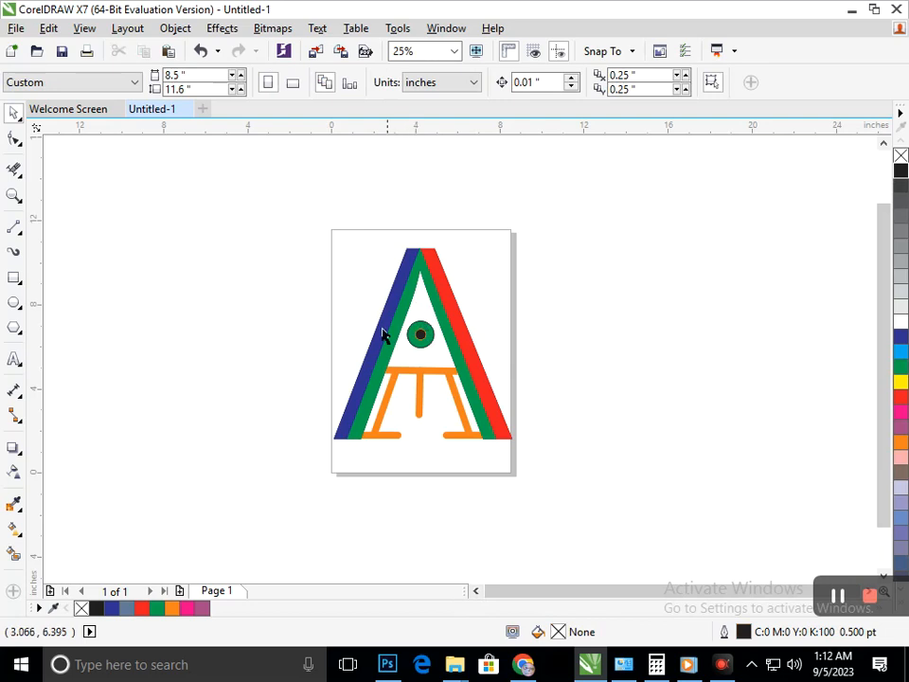
{"action": "scroll", "coordinate": [385, 335], "scroll_direction": "up", "scroll_amount": 5}
{"action": "left_click", "coordinate": [357, 280]}
{"action": "left_click_drag", "start_coordinate": [290, 296], "coordinate": [279, 305]}
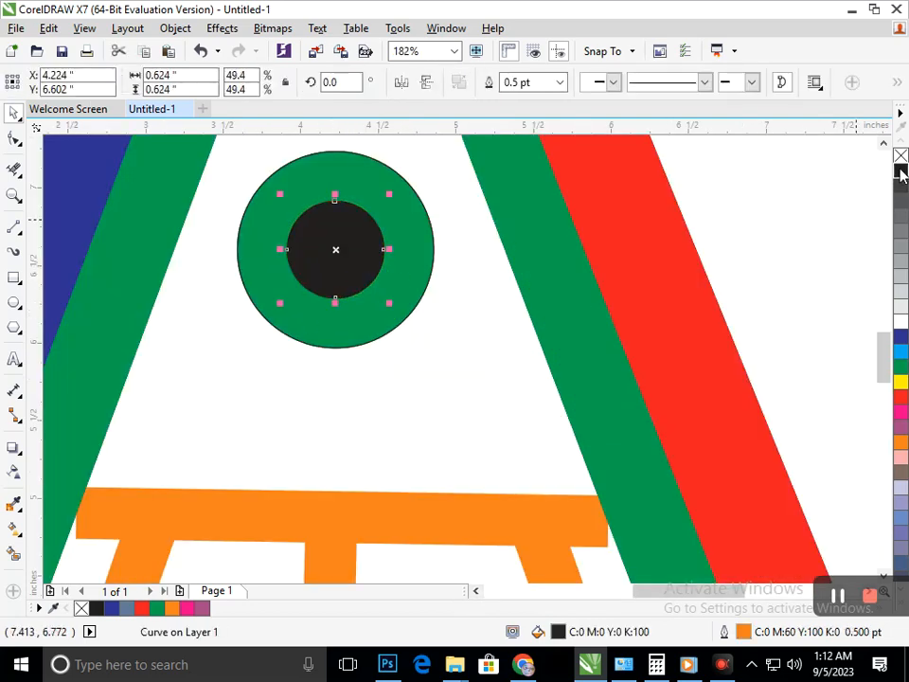
{"action": "scroll", "coordinate": [432, 236], "scroll_direction": "down", "scroll_amount": 5}
{"action": "key", "text": "Escape"}
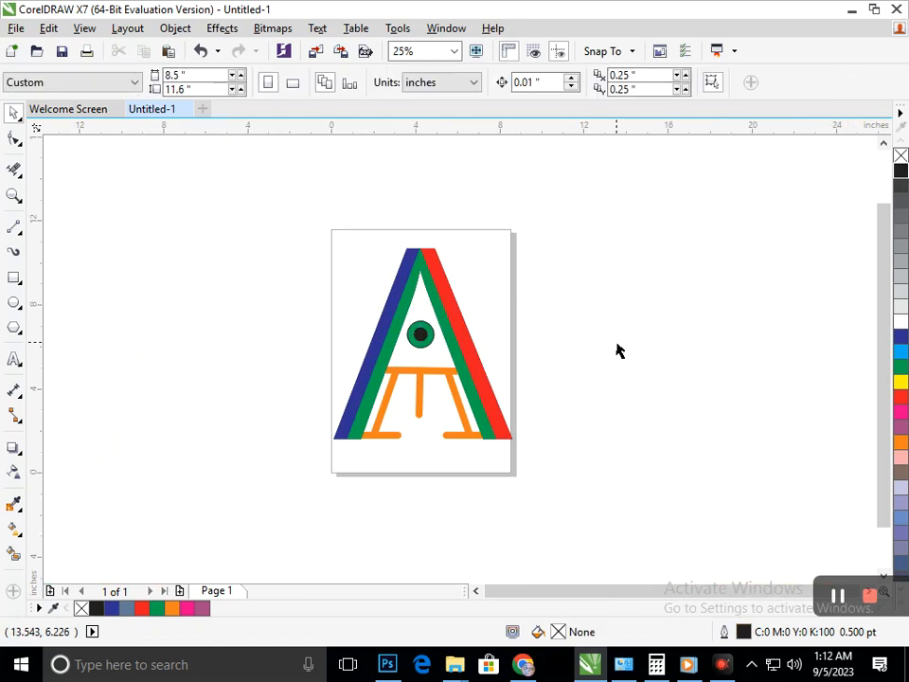
{"action": "scroll", "coordinate": [386, 433], "scroll_direction": "up", "scroll_amount": 3}
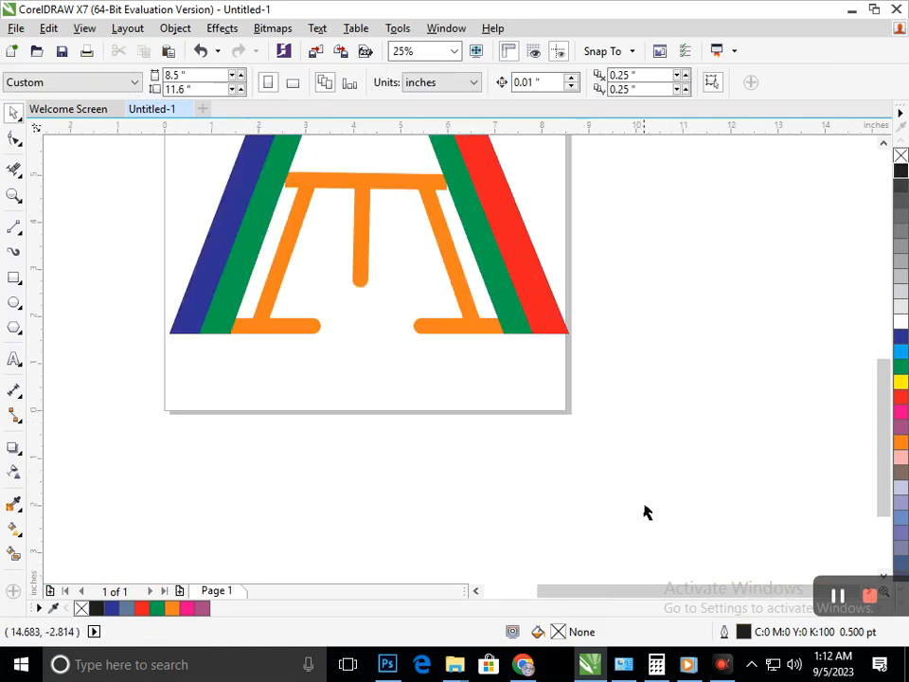
{"action": "scroll", "coordinate": [508, 396], "scroll_direction": "up", "scroll_amount": 3}
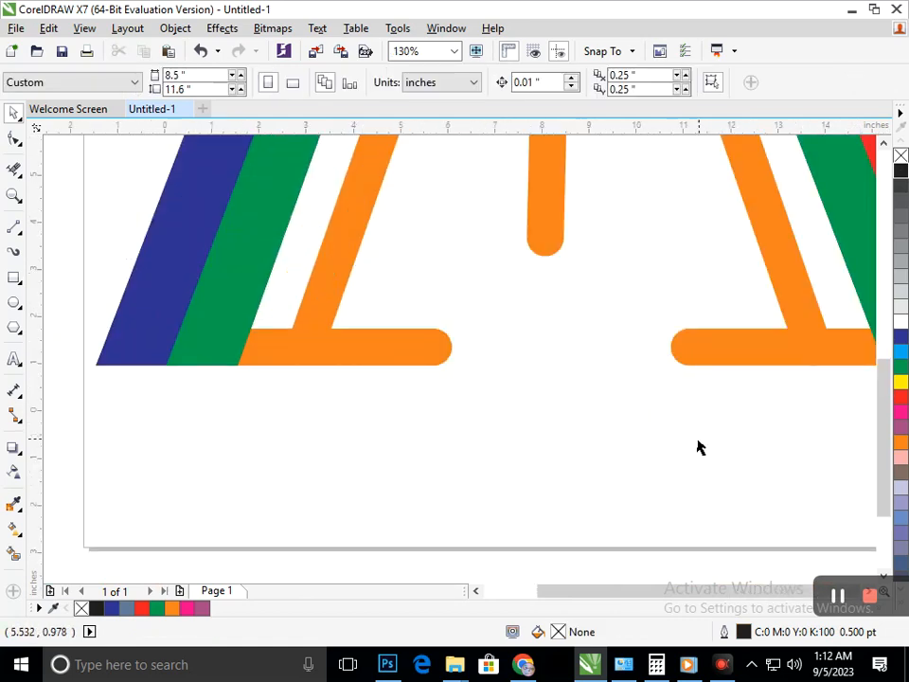
Select all the orange inner lines beneath the circle and weld them into one shape.
{"action": "scroll", "coordinate": [483, 318], "scroll_direction": "down", "scroll_amount": 3}
{"action": "scroll", "coordinate": [511, 341], "scroll_direction": "up", "scroll_amount": 7}
{"action": "scroll", "coordinate": [295, 311], "scroll_direction": "down", "scroll_amount": 7}
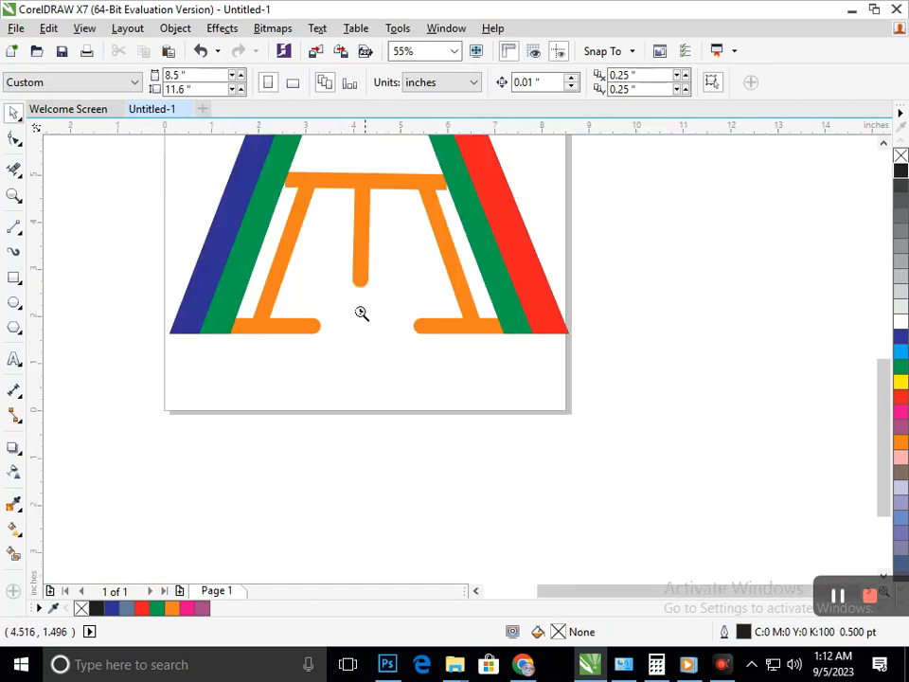
{"action": "scroll", "coordinate": [360, 312], "scroll_direction": "down", "scroll_amount": 1}
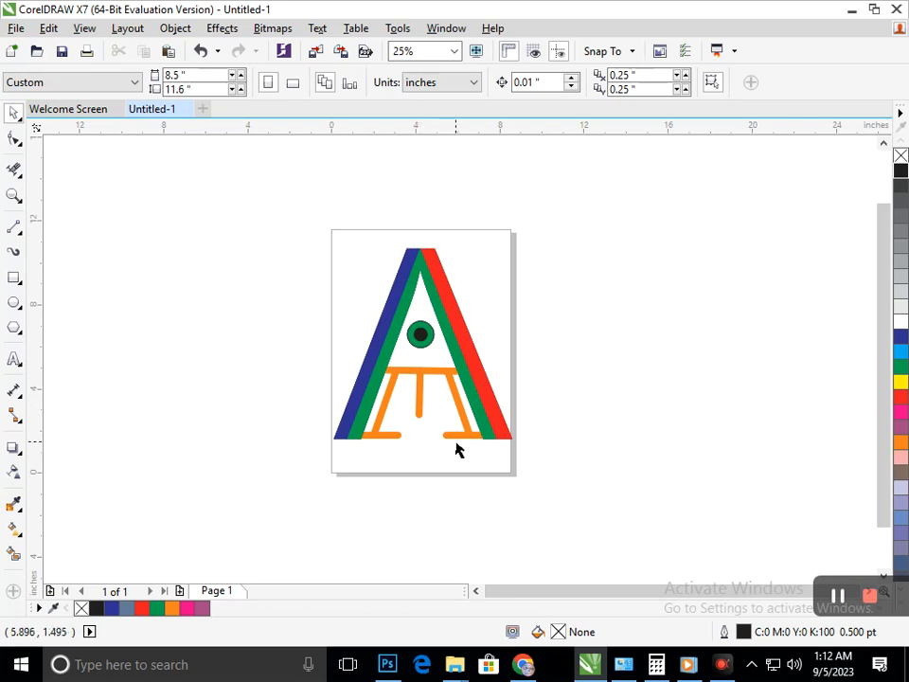
{"action": "mouse_move", "coordinate": [462, 445]}
{"action": "left_mouse_down"}
{"action": "mouse_move", "coordinate": [464, 459]}
{"action": "mouse_move", "coordinate": [452, 454]}
{"action": "left_mouse_up"}
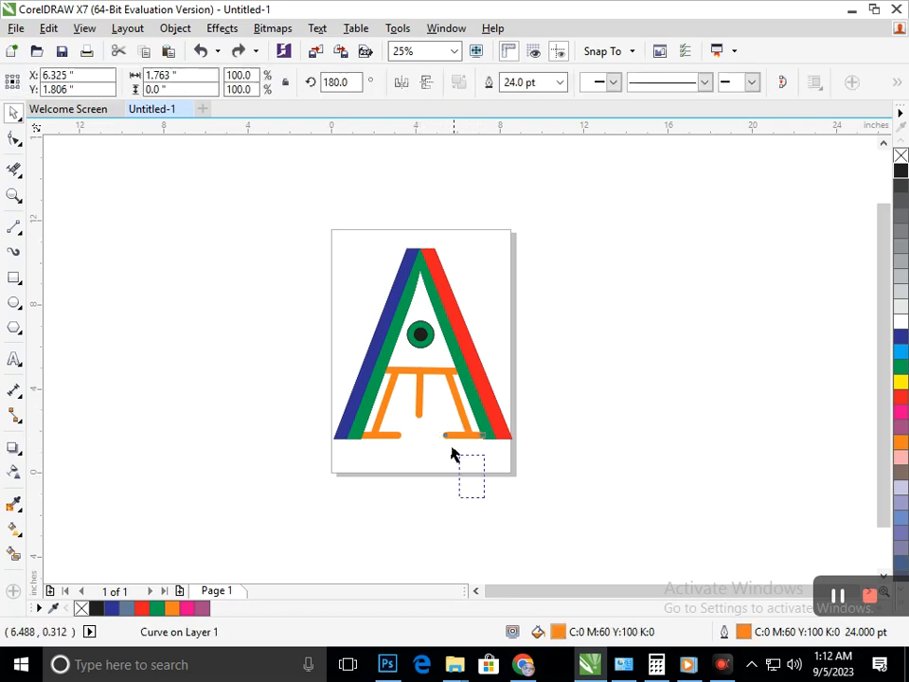
{"action": "left_click_drag", "start_coordinate": [376, 379], "coordinate": [353, 364]}
{"action": "left_click_drag", "start_coordinate": [437, 396], "coordinate": [437, 459]}
{"action": "key", "text": "ctrl+z"}
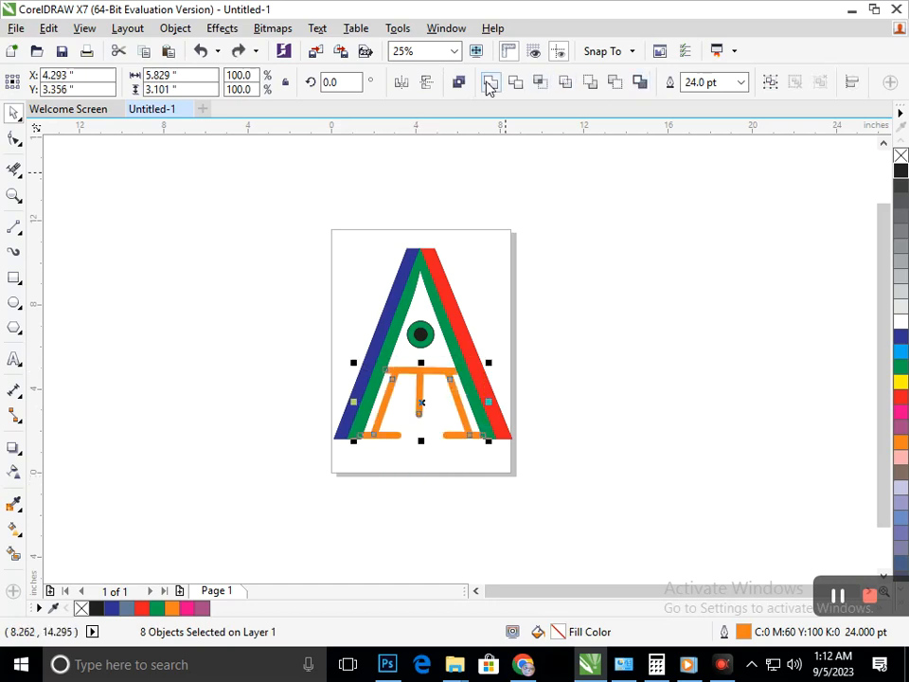
{"action": "left_click", "coordinate": [490, 81]}
{"action": "left_click", "coordinate": [511, 386]}
{"action": "left_click", "coordinate": [463, 419]}
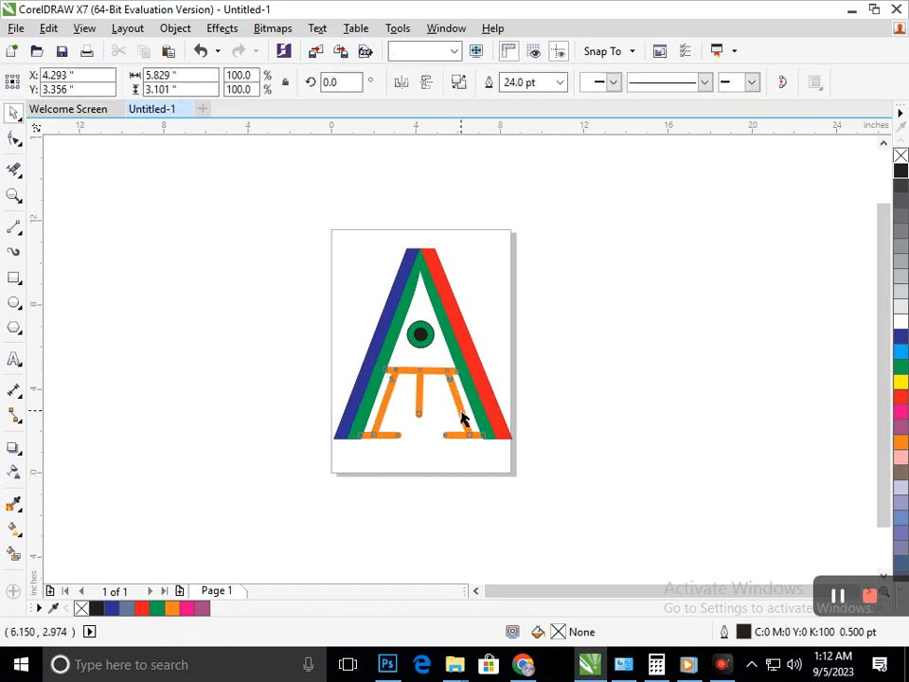
Try a vertical fountain fill on the welded orange shape, and convert its outline to an object.
{"action": "left_click", "coordinate": [21, 538]}
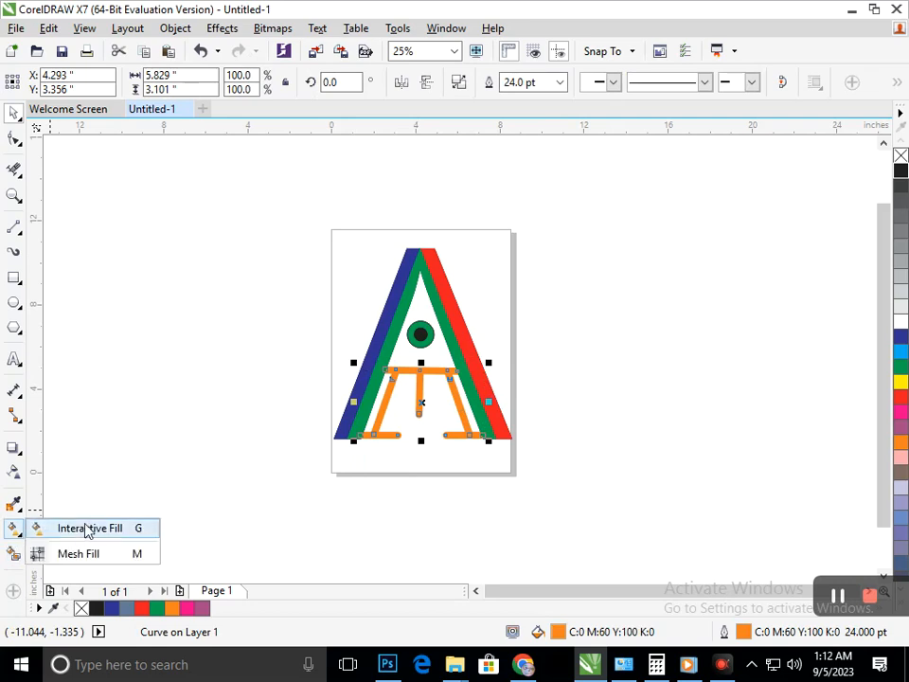
{"action": "left_click", "coordinate": [58, 527]}
{"action": "left_click_drag", "start_coordinate": [418, 370], "coordinate": [417, 449]}
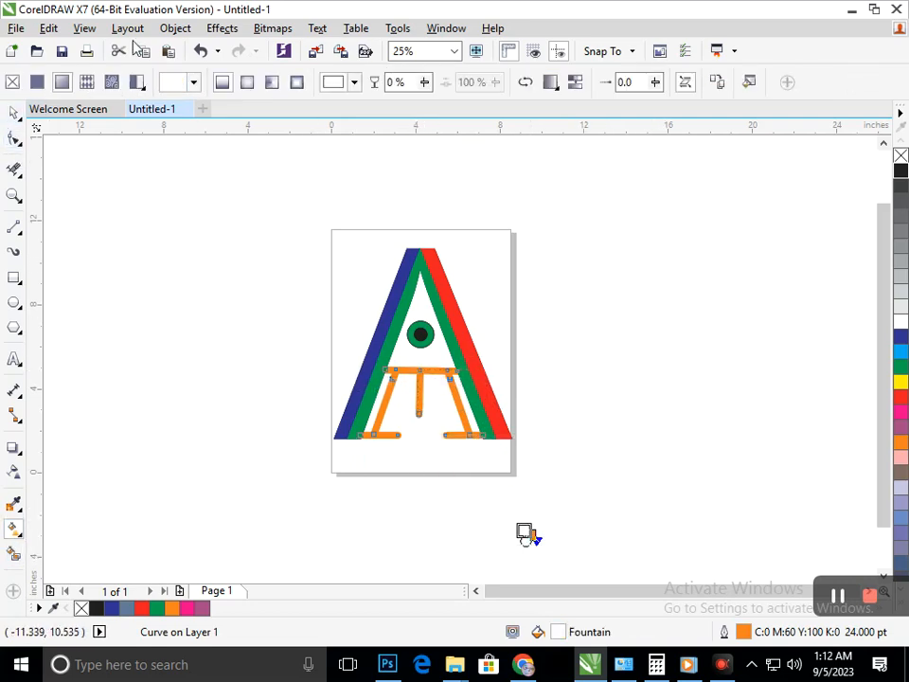
{"action": "left_click", "coordinate": [175, 28]}
{"action": "left_click", "coordinate": [244, 417]}
Give the converted orange shape a vertical fountain fill from orange to dark blue, also trying cyan and black as the end colour.
{"action": "left_click", "coordinate": [21, 536]}
{"action": "left_click", "coordinate": [67, 527]}
{"action": "left_click_drag", "start_coordinate": [419, 368], "coordinate": [419, 476]}
{"action": "left_click", "coordinate": [901, 351]}
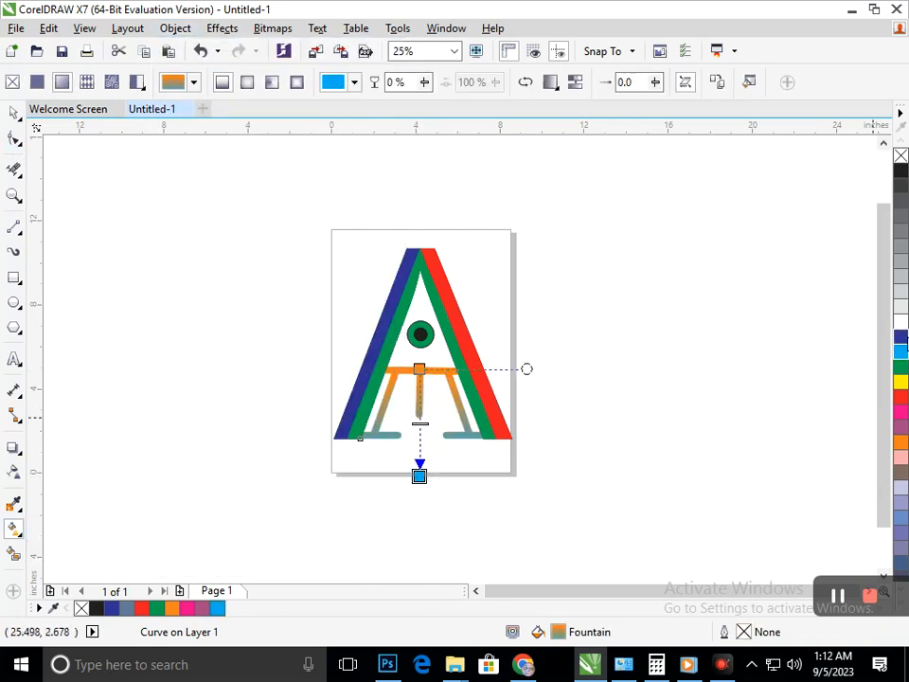
{"action": "left_click", "coordinate": [901, 337]}
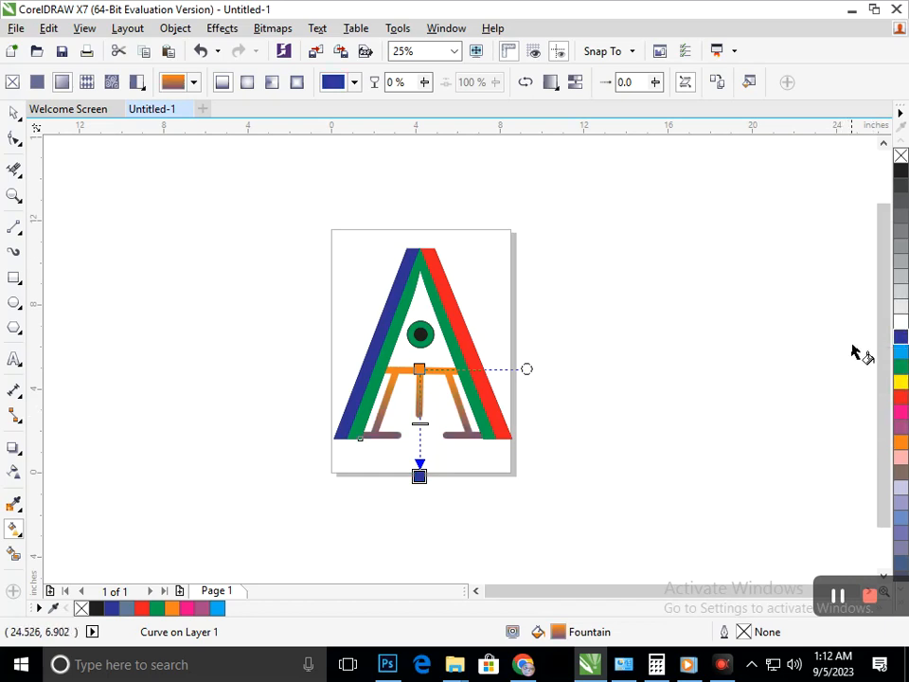
{"action": "left_click", "coordinate": [900, 172]}
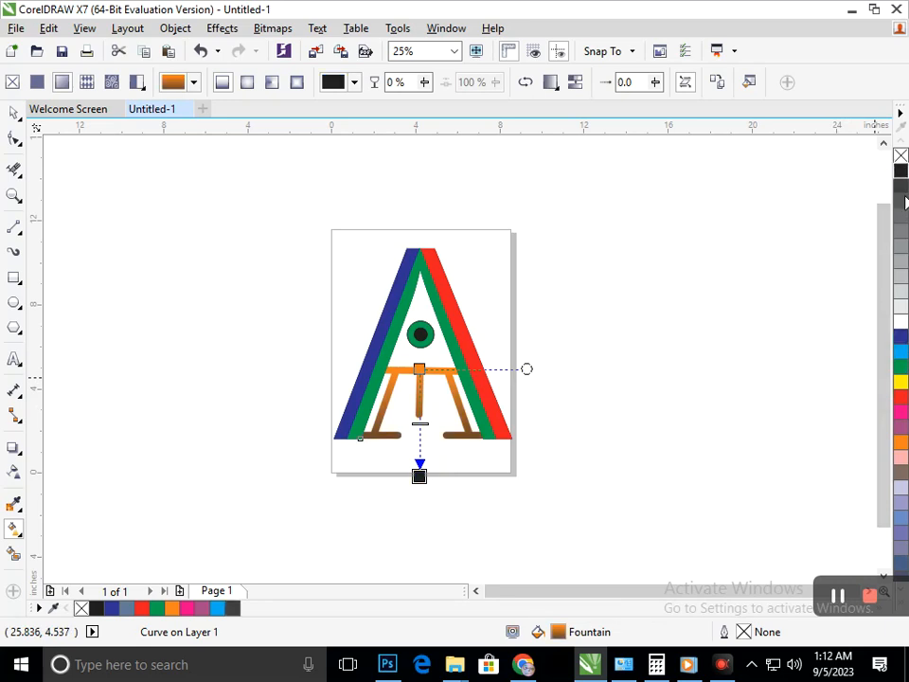
{"action": "left_click", "coordinate": [902, 338]}
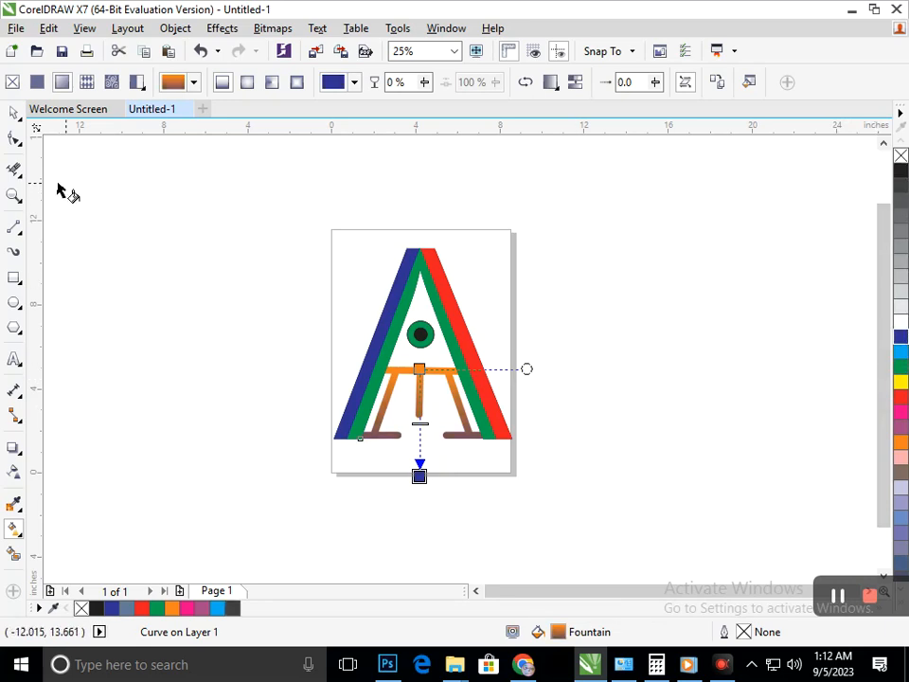
{"action": "left_click", "coordinate": [16, 115]}
{"action": "left_click", "coordinate": [146, 273]}
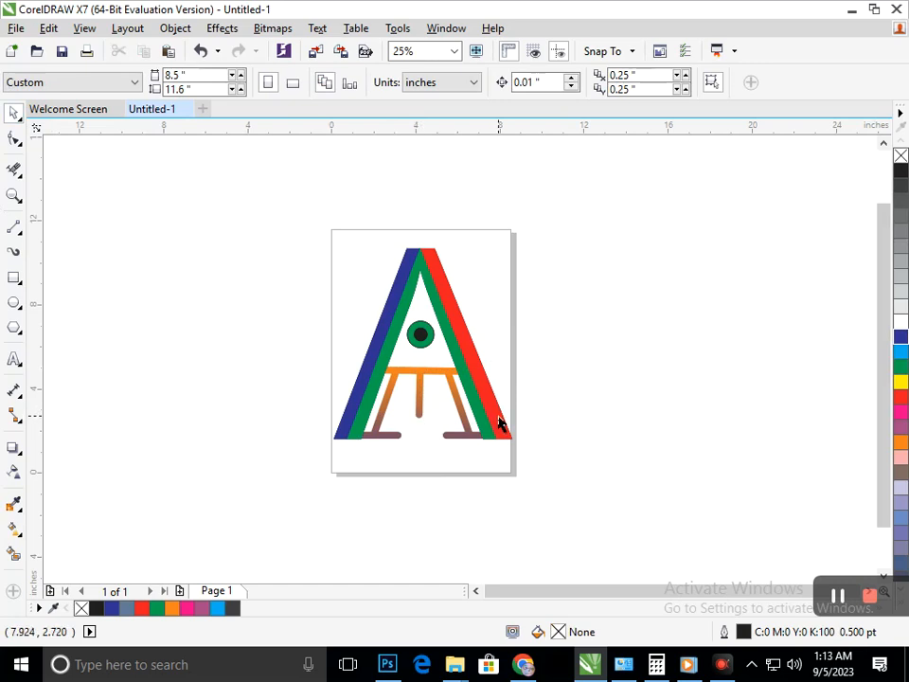
Undo an accidental sideways move of the red leg and deselect it.
{"action": "left_click_drag", "start_coordinate": [500, 424], "coordinate": [532, 422]}
{"action": "key", "text": "ctrl+z"}
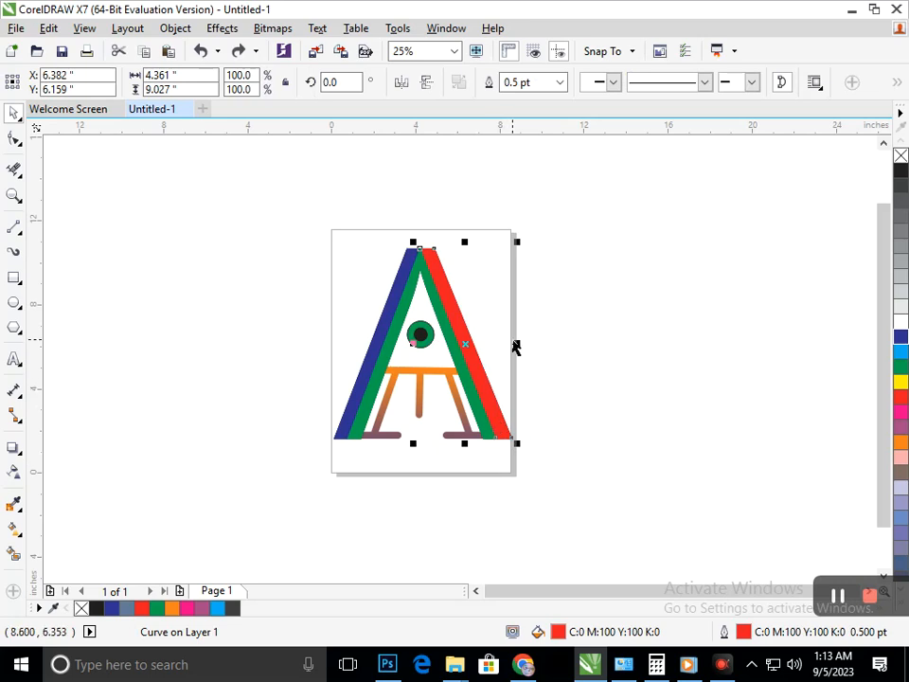
{"action": "left_click", "coordinate": [543, 304]}
Extend the upper ends of the blue and red legs along their slopes, past the peak of the green A.
{"action": "scroll", "coordinate": [431, 237], "scroll_direction": "up", "scroll_amount": 5}
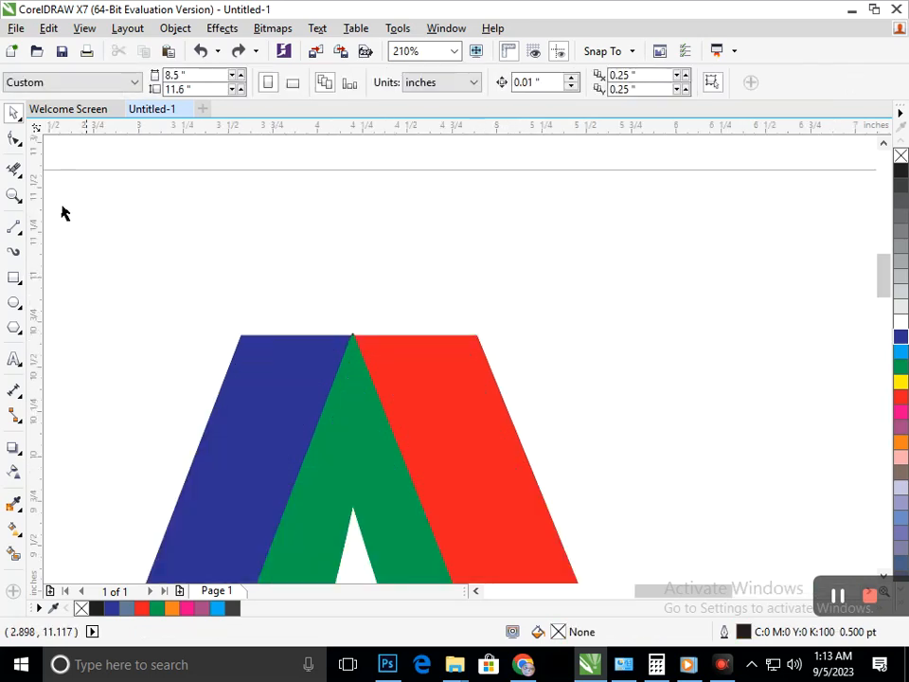
{"action": "key", "text": "F10"}
{"action": "left_click", "coordinate": [284, 378]}
{"action": "mouse_move", "coordinate": [219, 307]}
{"action": "left_mouse_down"}
{"action": "mouse_move", "coordinate": [396, 378]}
{"action": "mouse_move", "coordinate": [357, 345]}
{"action": "mouse_move", "coordinate": [375, 286]}
{"action": "left_mouse_up"}
{"action": "left_click", "coordinate": [416, 378]}
{"action": "left_click_drag", "start_coordinate": [474, 327], "coordinate": [471, 343]}
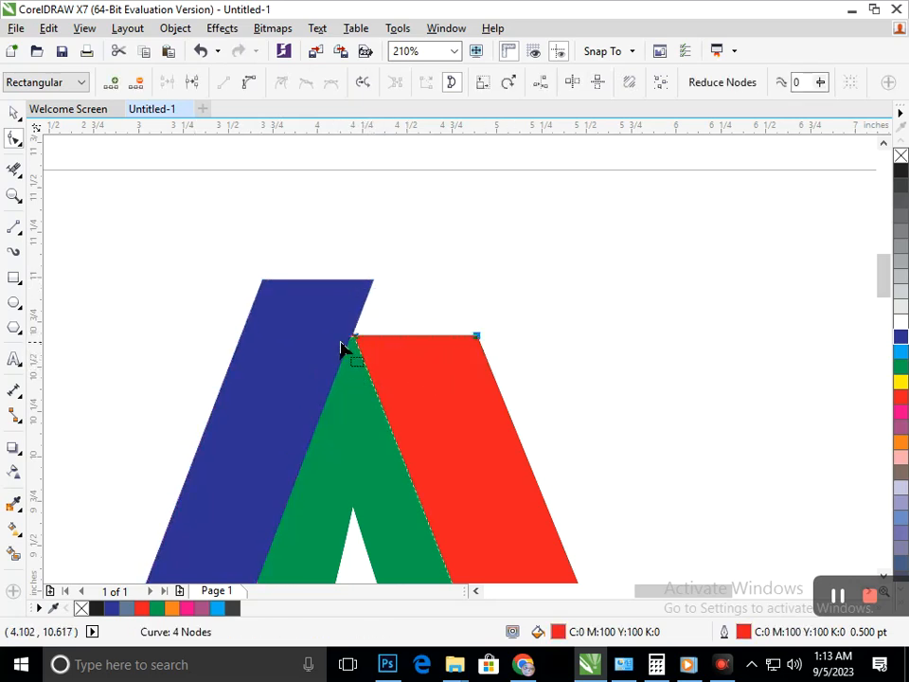
{"action": "left_click_drag", "start_coordinate": [356, 345], "coordinate": [302, 201]}
{"action": "scroll", "coordinate": [466, 420], "scroll_direction": "down", "scroll_amount": 5}
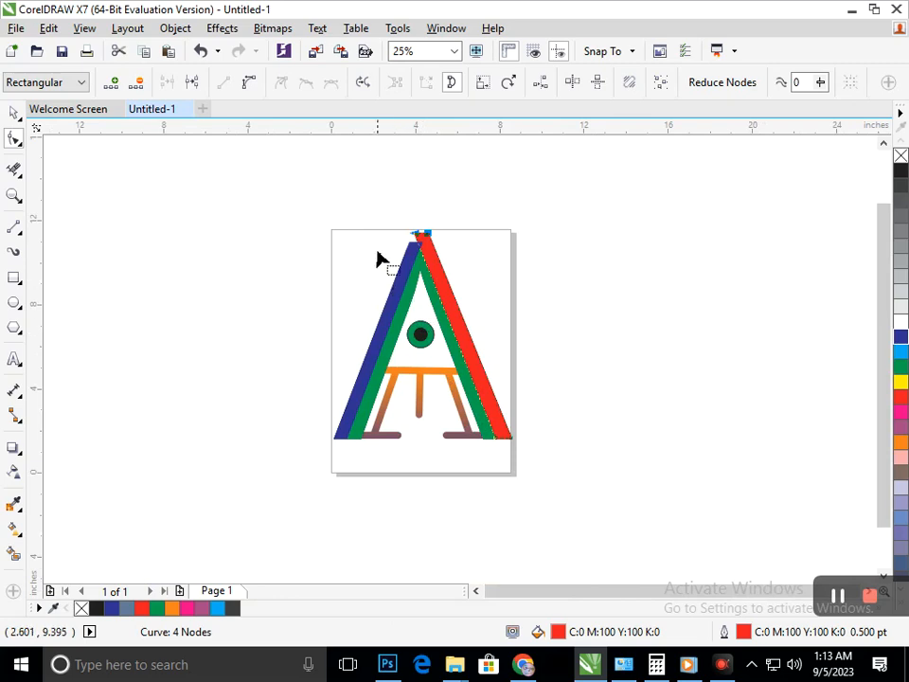
Lengthen the blue and red legs further so their upper ends cross above the page's top edge.
{"action": "left_click_drag", "start_coordinate": [510, 304], "coordinate": [509, 304]}
{"action": "left_click", "coordinate": [400, 366]}
{"action": "left_click_drag", "start_coordinate": [382, 321], "coordinate": [496, 247]}
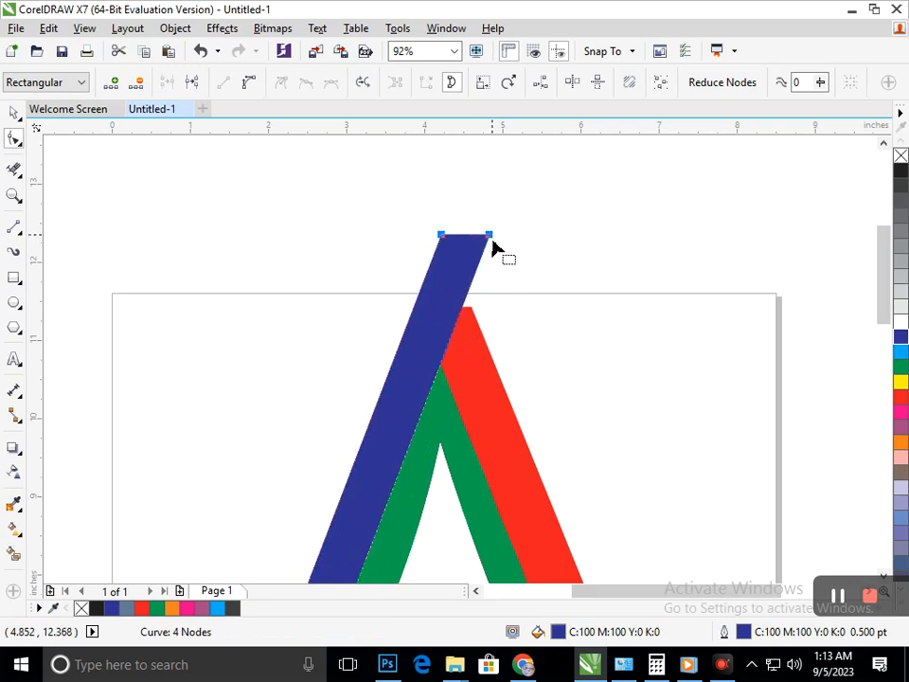
{"action": "left_click", "coordinate": [475, 349]}
{"action": "mouse_move", "coordinate": [470, 306]}
{"action": "left_mouse_down"}
{"action": "mouse_move", "coordinate": [405, 317]}
{"action": "mouse_move", "coordinate": [406, 260]}
{"action": "mouse_move", "coordinate": [385, 228]}
{"action": "left_mouse_up"}
{"action": "scroll", "coordinate": [399, 240], "scroll_direction": "down", "scroll_amount": 5}
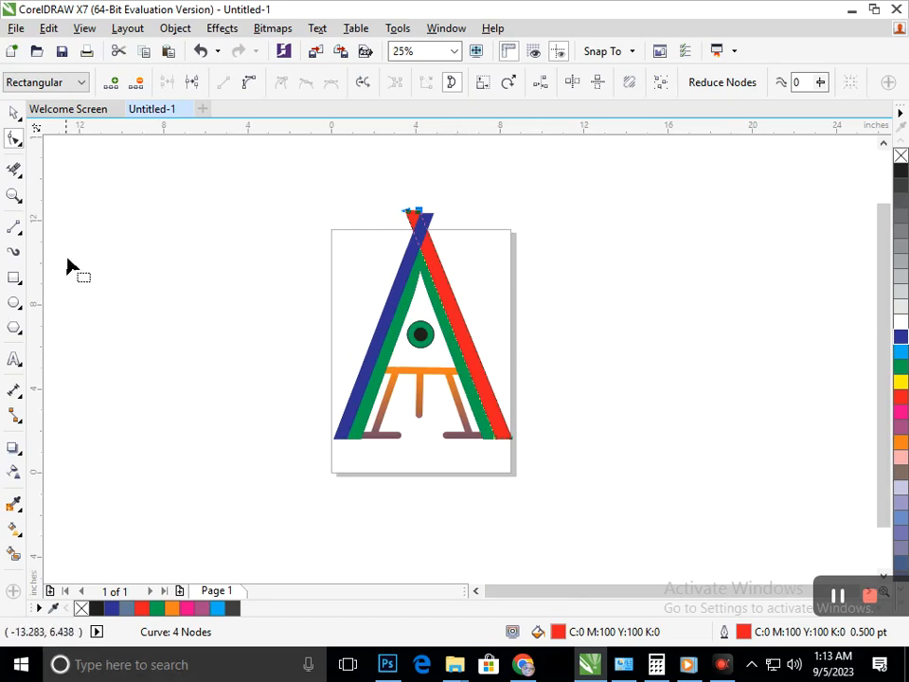
Try deleting the overlapping segments at the crossed upper ends of the legs, and undo the deletion.
{"action": "left_click", "coordinate": [16, 173]}
{"action": "left_click_drag", "start_coordinate": [321, 197], "coordinate": [469, 231]}
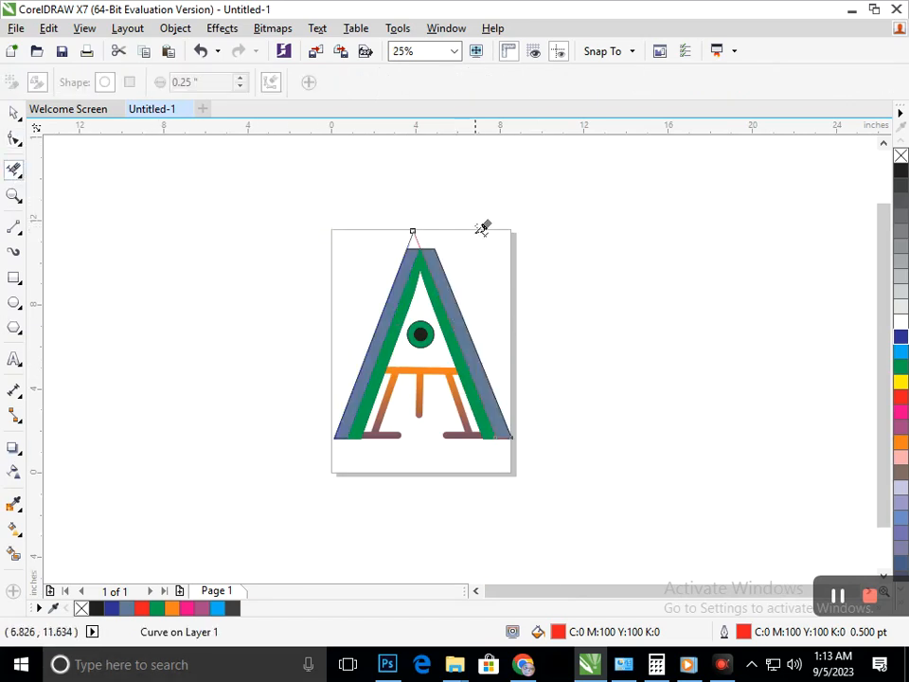
{"action": "key", "text": "ctrl+z"}
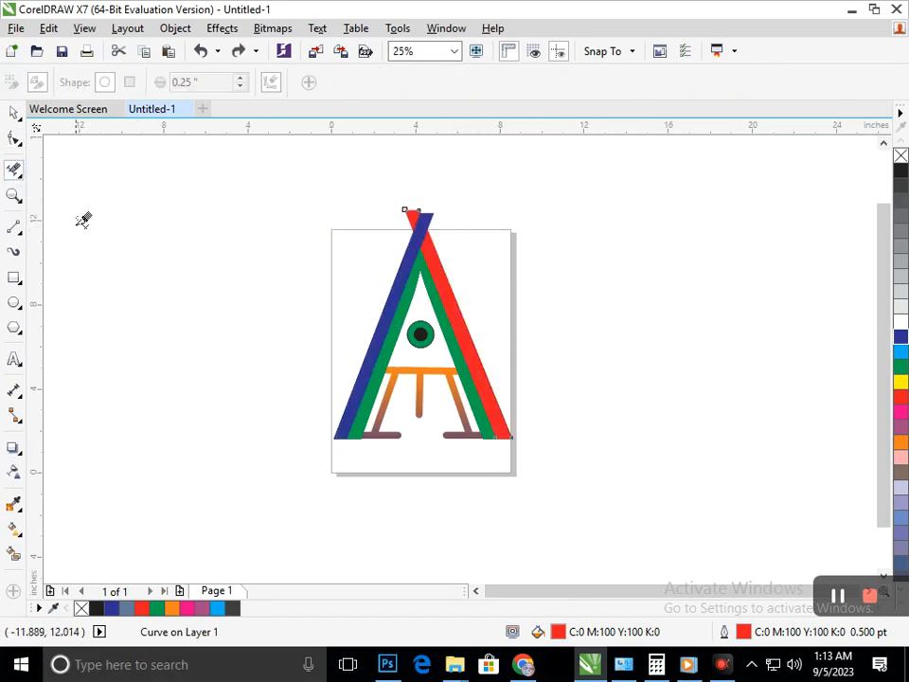
Start a straight line at the intersection of the blue and red legs' edges above the green peak.
{"action": "left_click", "coordinate": [14, 227]}
{"action": "scroll", "coordinate": [398, 194], "scroll_direction": "up", "scroll_amount": 5}
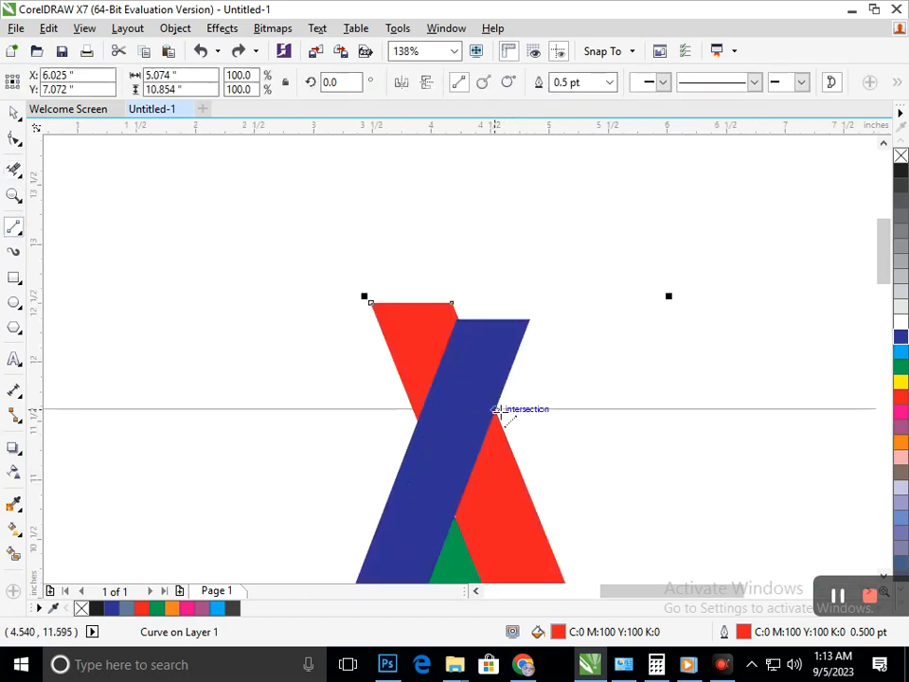
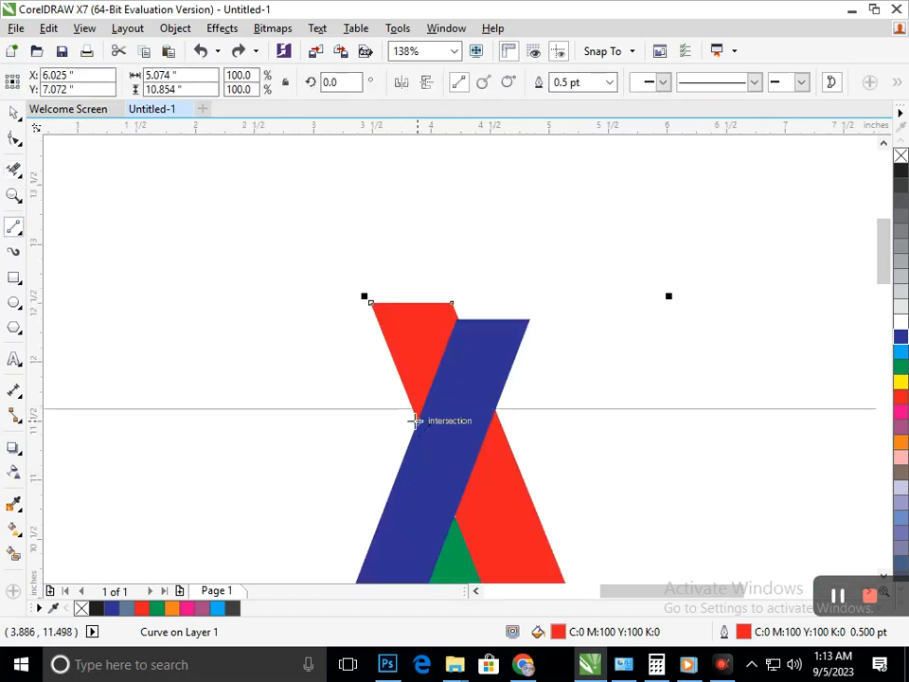
{"action": "left_click", "coordinate": [416, 421]}
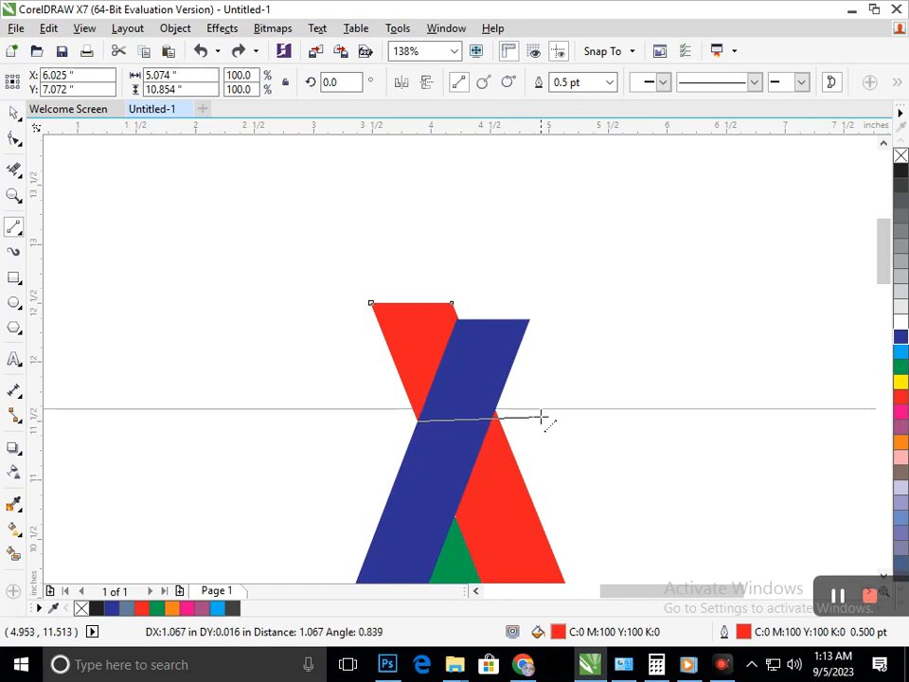
{"action": "left_click", "coordinate": [510, 454]}
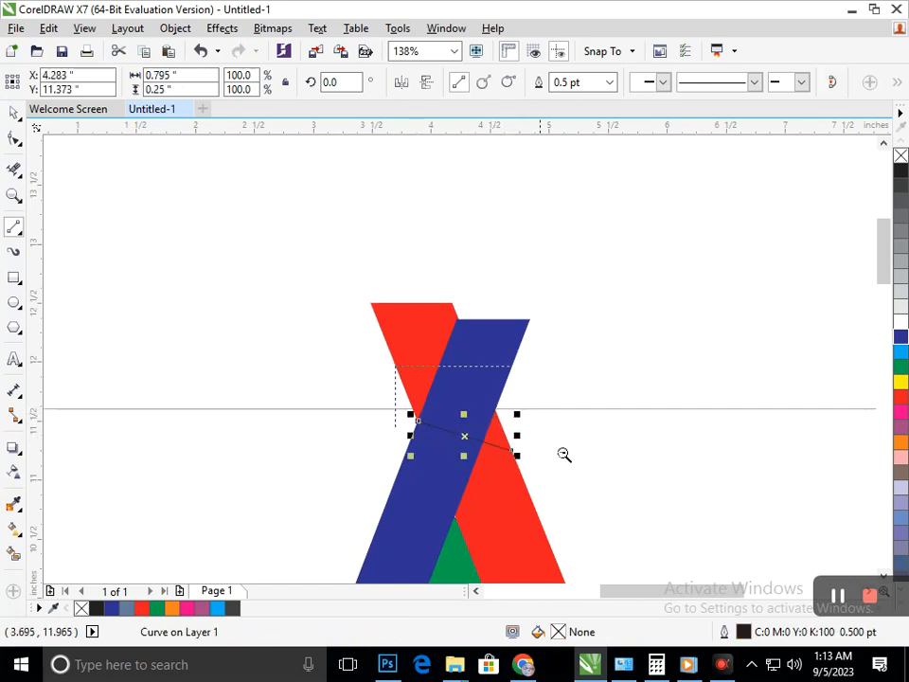
{"action": "scroll", "coordinate": [564, 454], "scroll_direction": "down", "scroll_amount": 5}
{"action": "left_click_drag", "start_coordinate": [330, 183], "coordinate": [467, 270]}
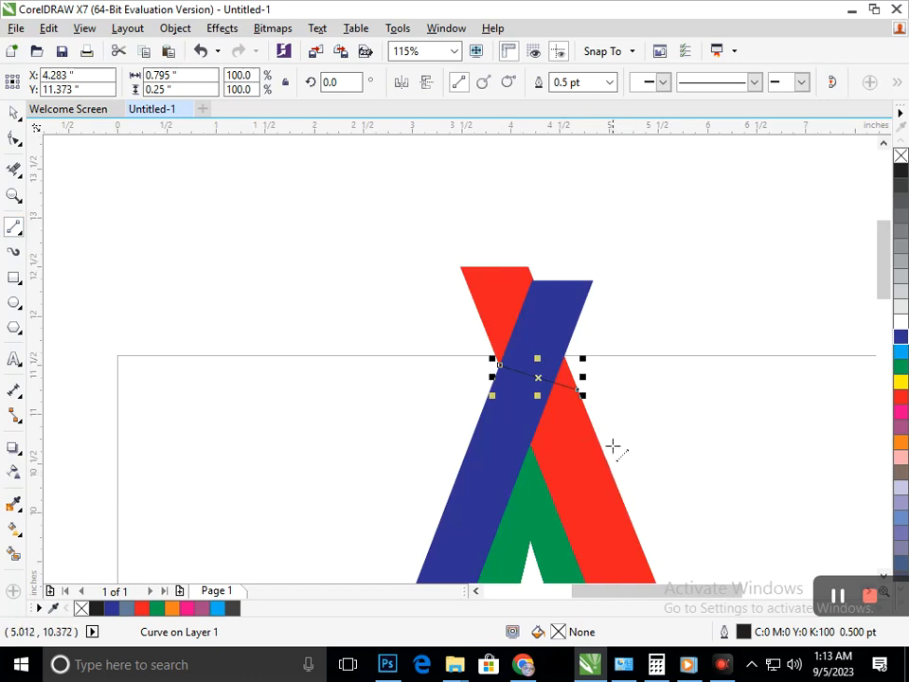
{"action": "key", "text": "ctrl+z"}
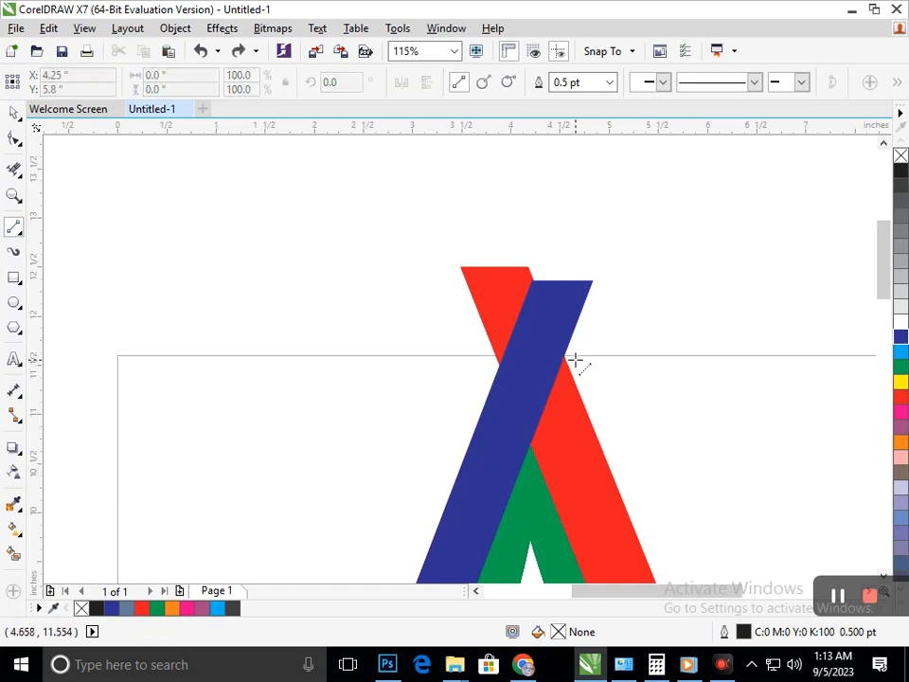
Draw a nearly horizontal line about 1.49 in wide across the crossed legs at the page's top edge, and delete the leg segments above it.
{"action": "left_click", "coordinate": [576, 358]}
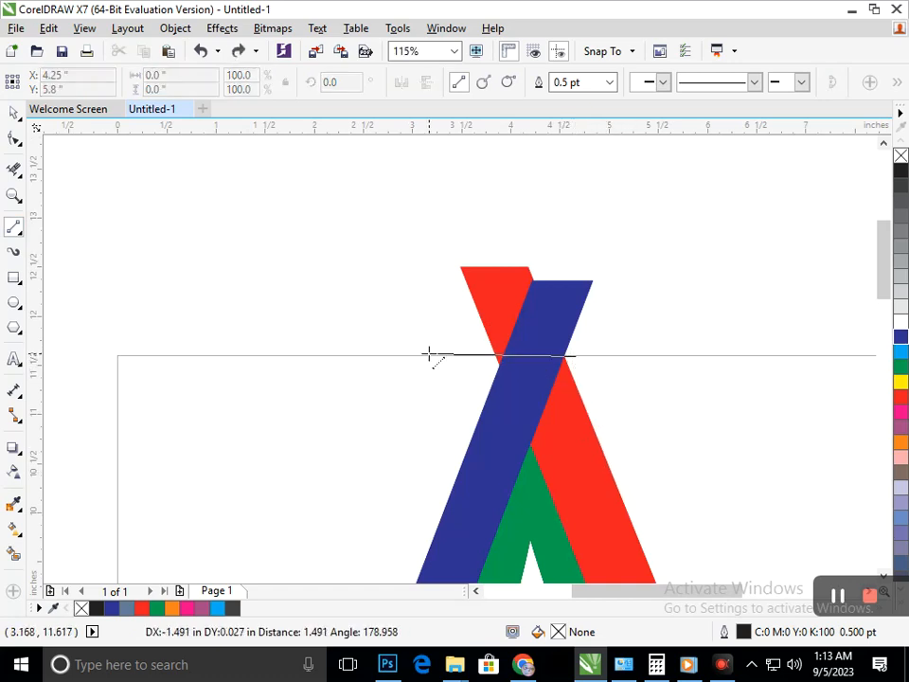
{"action": "left_click", "coordinate": [429, 355]}
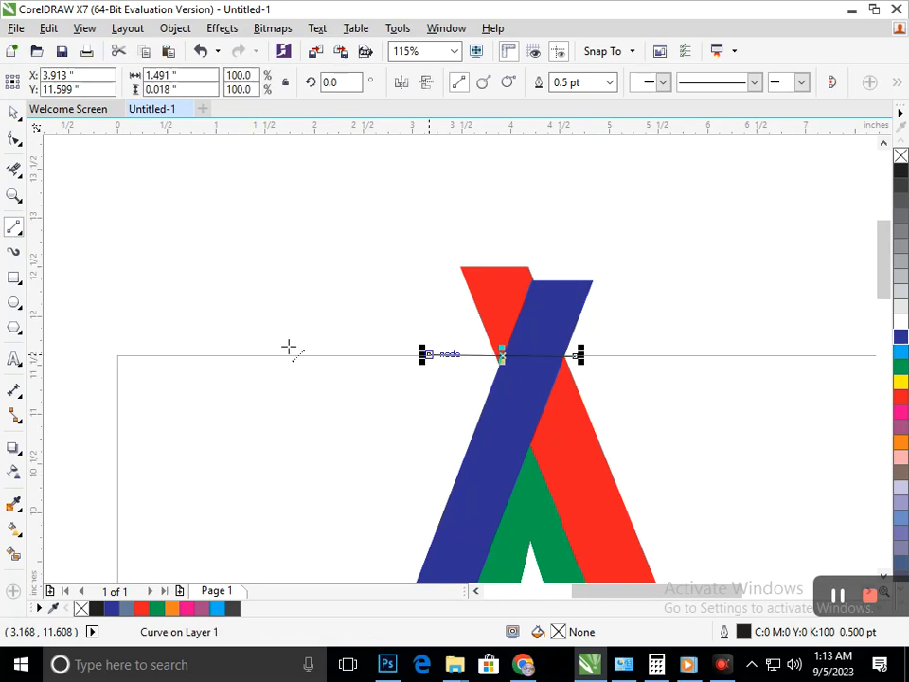
{"action": "left_click", "coordinate": [14, 168]}
{"action": "mouse_move", "coordinate": [401, 237]}
{"action": "left_mouse_down"}
{"action": "mouse_move", "coordinate": [620, 322]}
{"action": "mouse_move", "coordinate": [589, 358]}
{"action": "left_mouse_up"}
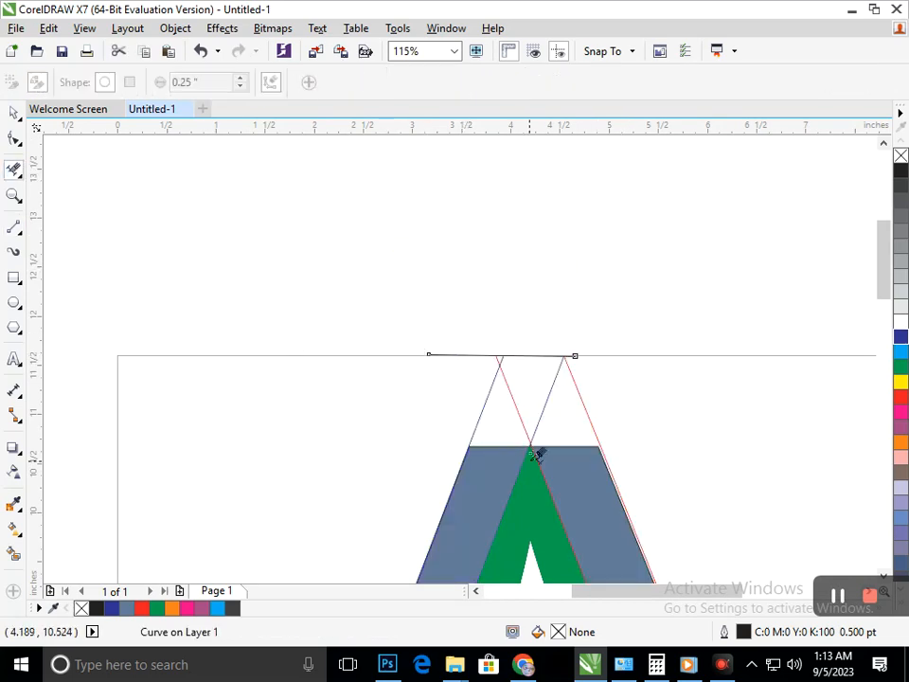
Delete the crossing inner segments and the old grey-blue leg shapes, keeping the legs' outer outline around the green A.
{"action": "key", "text": "F3"}
{"action": "key", "text": "F2"}
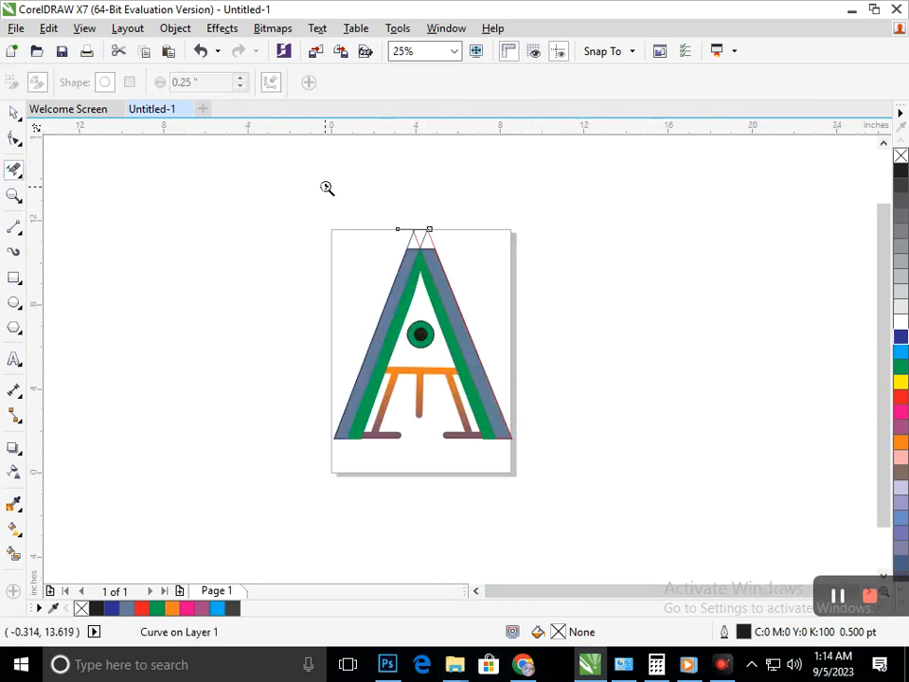
{"action": "left_click_drag", "start_coordinate": [349, 221], "coordinate": [544, 304]}
{"action": "left_click", "coordinate": [335, 300]}
{"action": "left_click", "coordinate": [388, 298]}
{"action": "left_click", "coordinate": [357, 262]}
{"action": "key", "text": "ctrl+z"}
{"action": "left_click", "coordinate": [332, 268]}
{"action": "left_click", "coordinate": [360, 265]}
{"action": "scroll", "coordinate": [407, 352], "scroll_direction": "down", "scroll_amount": 3}
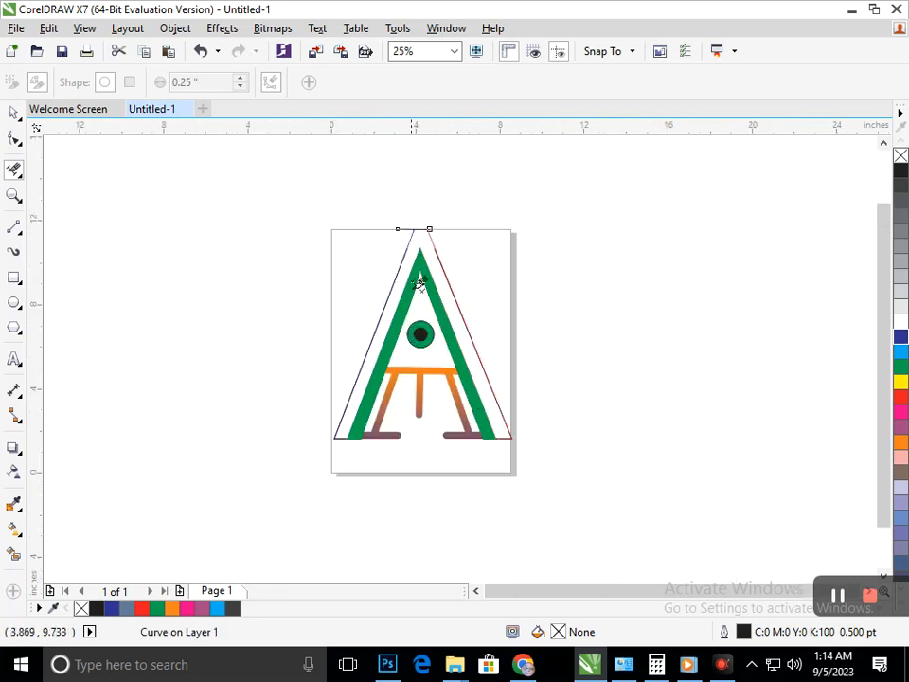
Smart-fill the band between the outer outline and the green A with grey-blue and a 0.5 pt black outline.
{"action": "left_click", "coordinate": [14, 113]}
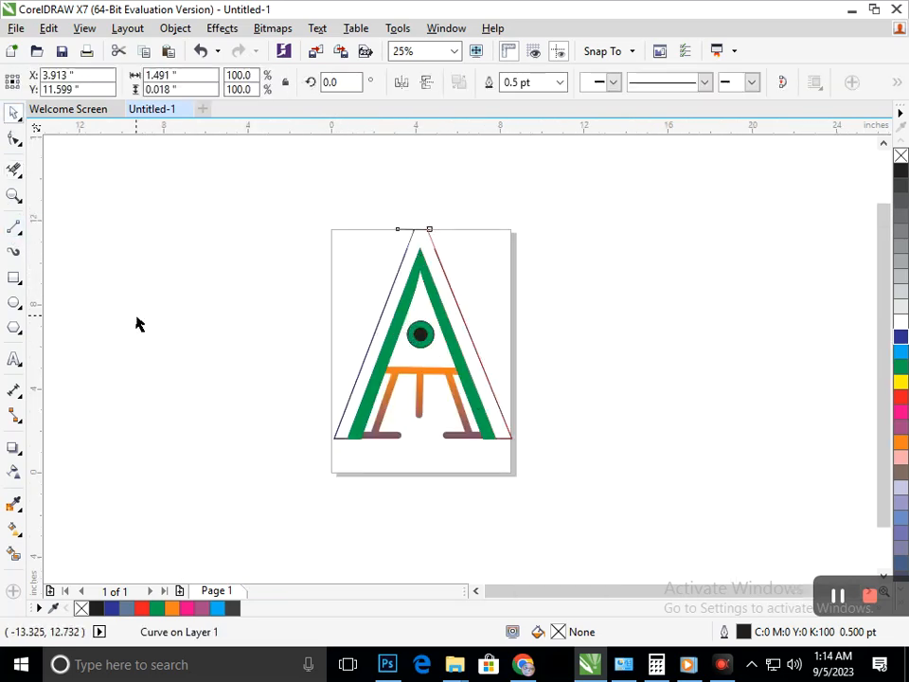
{"action": "left_click", "coordinate": [136, 321]}
{"action": "left_click", "coordinate": [15, 557]}
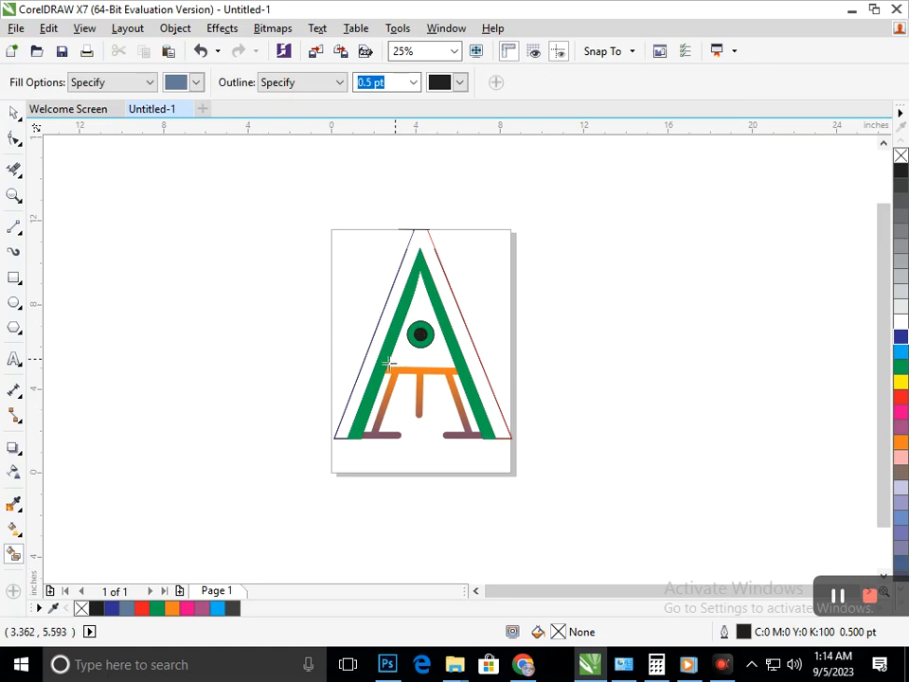
{"action": "left_click", "coordinate": [361, 377]}
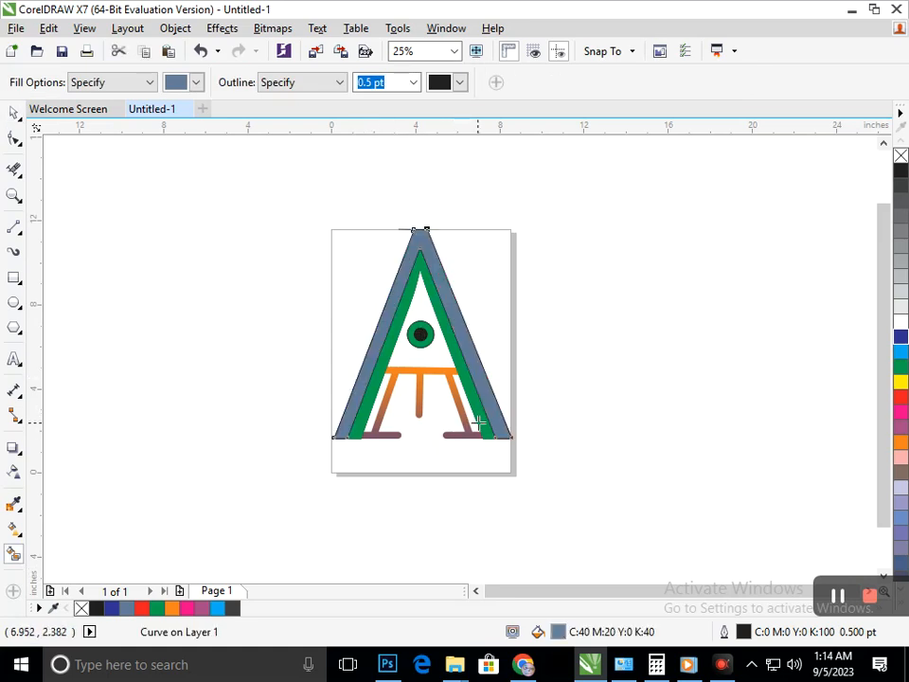
Try smart-filling the green inner A in grey-blue, and delete the extra filled shape covering it.
{"action": "left_click", "coordinate": [480, 423]}
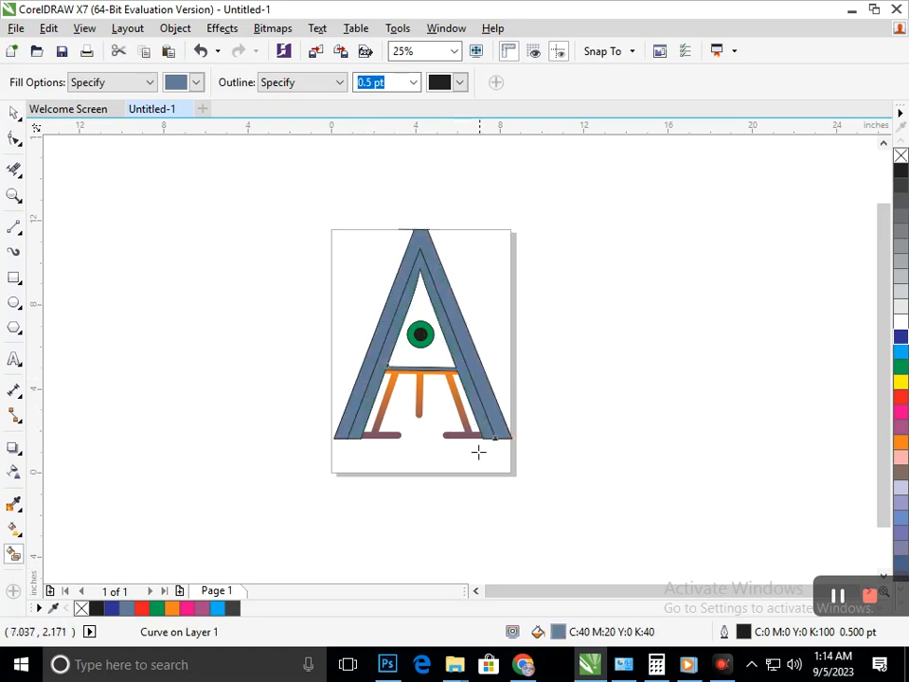
{"action": "left_click", "coordinate": [13, 112]}
{"action": "left_click", "coordinate": [294, 351]}
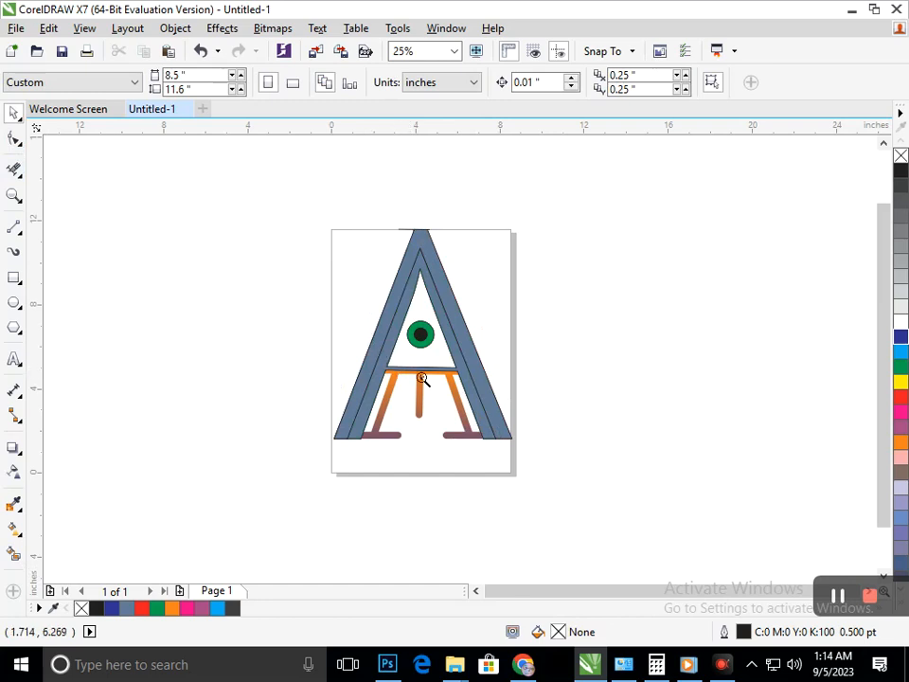
{"action": "scroll", "coordinate": [421, 378], "scroll_direction": "up", "scroll_amount": 5}
{"action": "left_click_drag", "start_coordinate": [486, 369], "coordinate": [360, 368]}
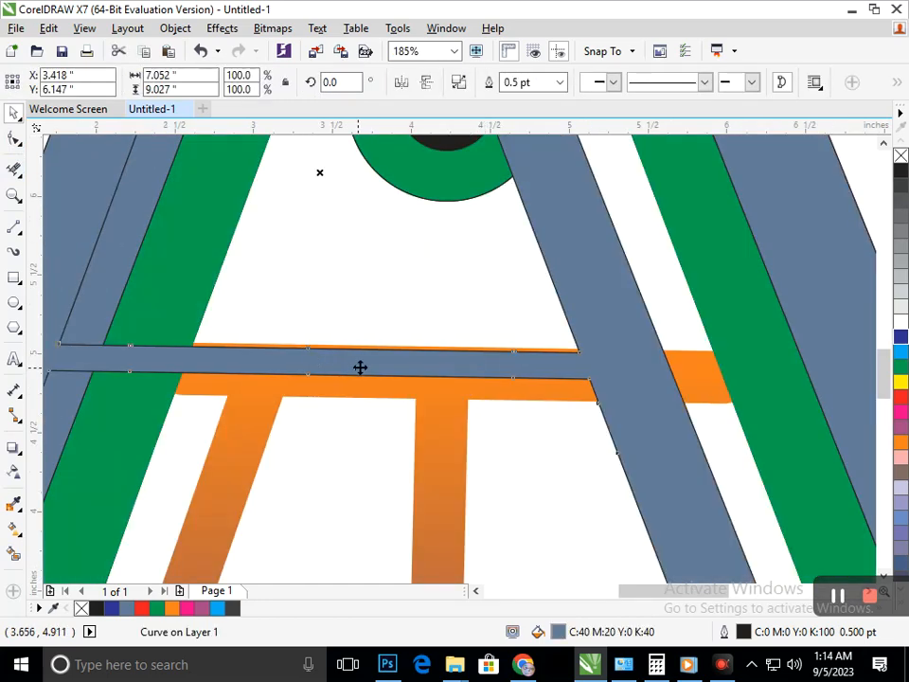
{"action": "key", "text": "Delete"}
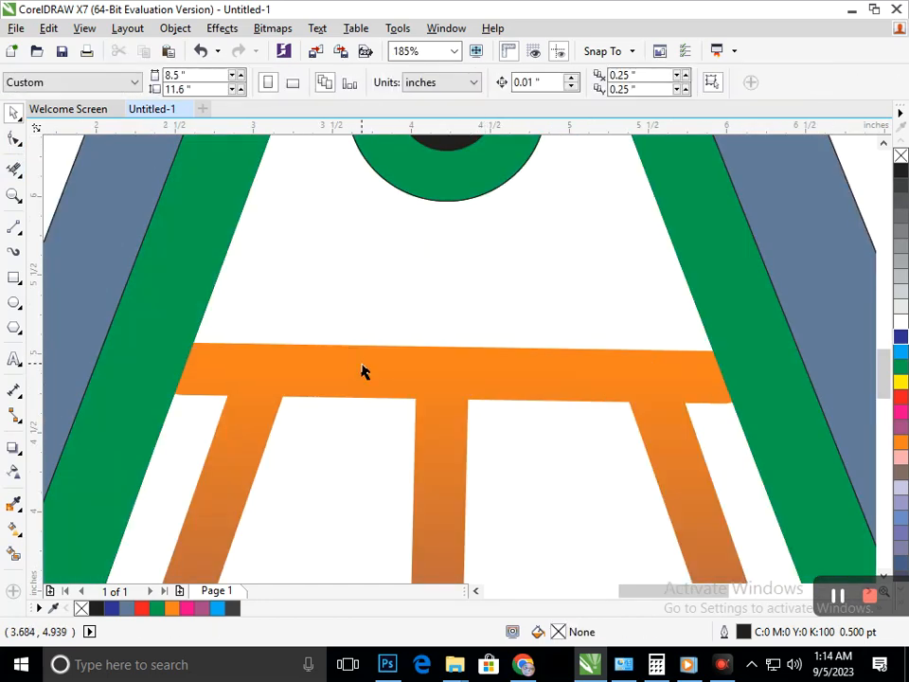
Move the grey-blue outer A aside as a separate shape, and undo the move.
{"action": "scroll", "coordinate": [503, 362], "scroll_direction": "down", "scroll_amount": 5}
{"action": "left_click_drag", "start_coordinate": [492, 408], "coordinate": [552, 387]}
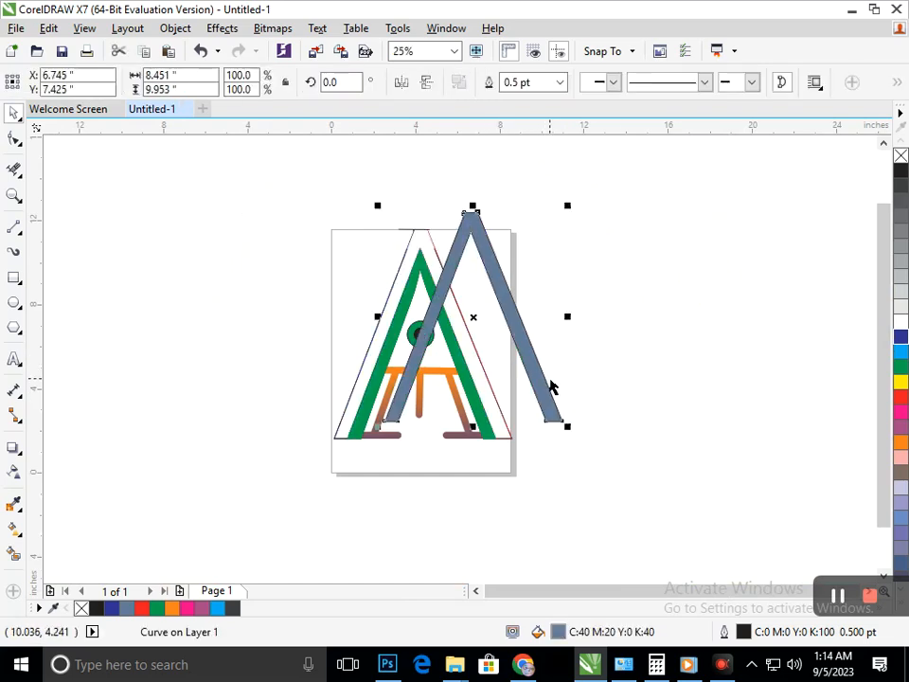
{"action": "key", "text": "ctrl+z"}
{"action": "left_click", "coordinate": [449, 488]}
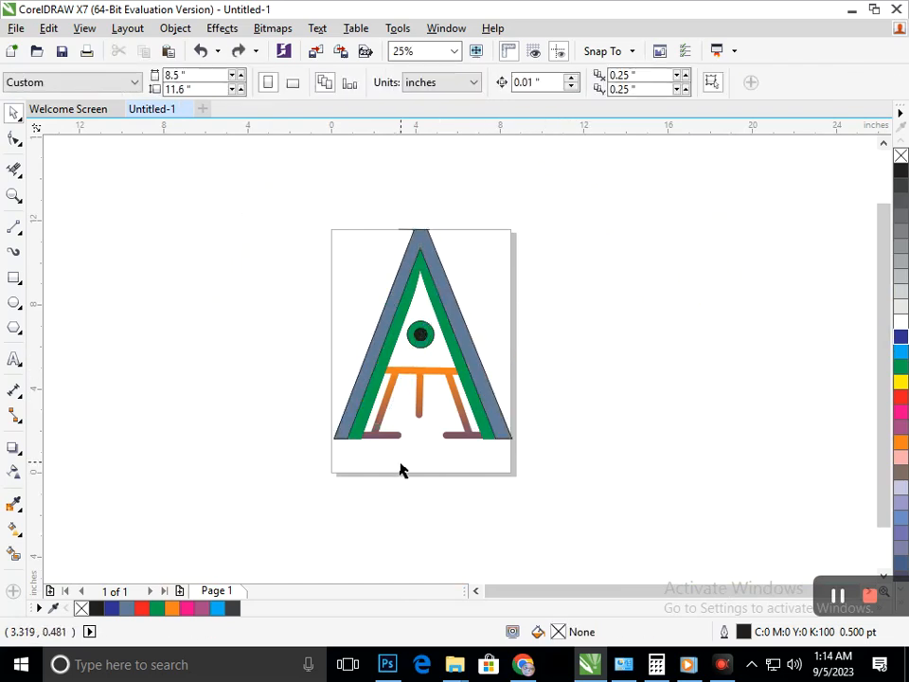
Apply a linear gradient to the outer A from yellow at the peak to purple, ending it a little above the feet.
{"action": "left_click", "coordinate": [508, 431]}
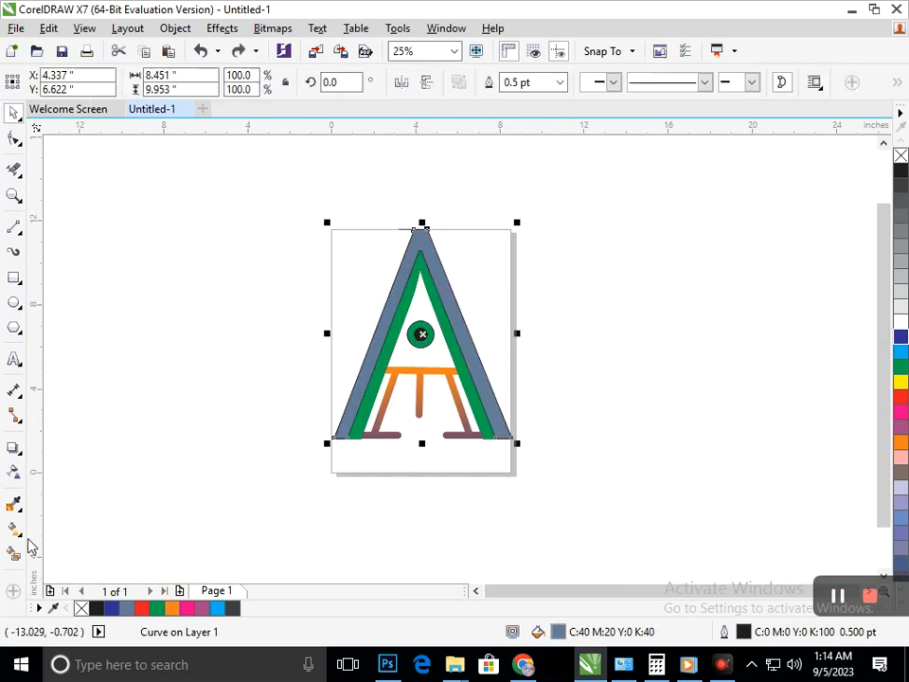
{"action": "left_click", "coordinate": [15, 530]}
{"action": "left_click_drag", "start_coordinate": [420, 233], "coordinate": [447, 464]}
{"action": "left_click", "coordinate": [899, 428]}
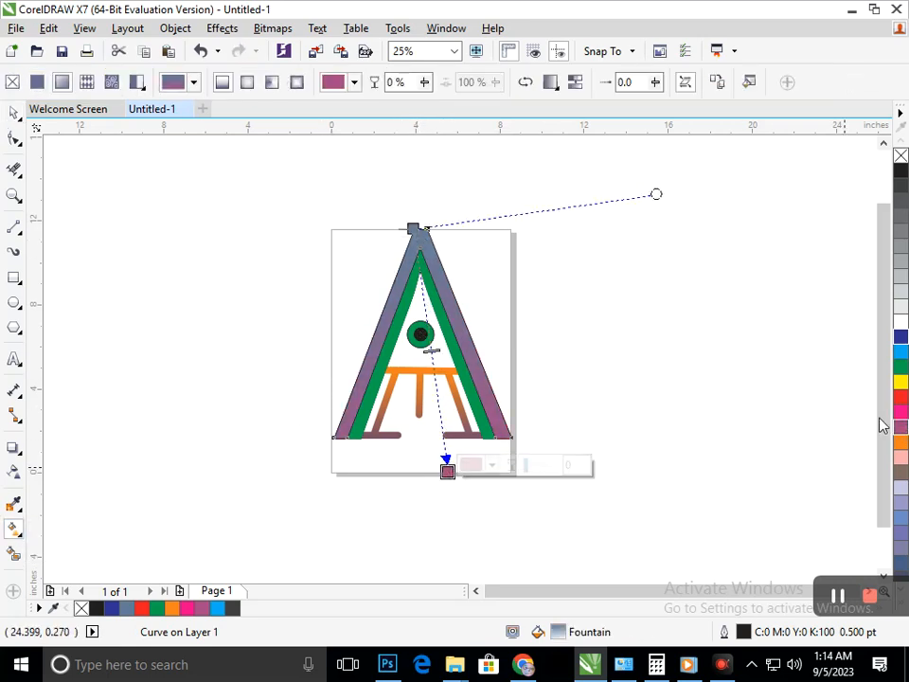
{"action": "left_click", "coordinate": [414, 228]}
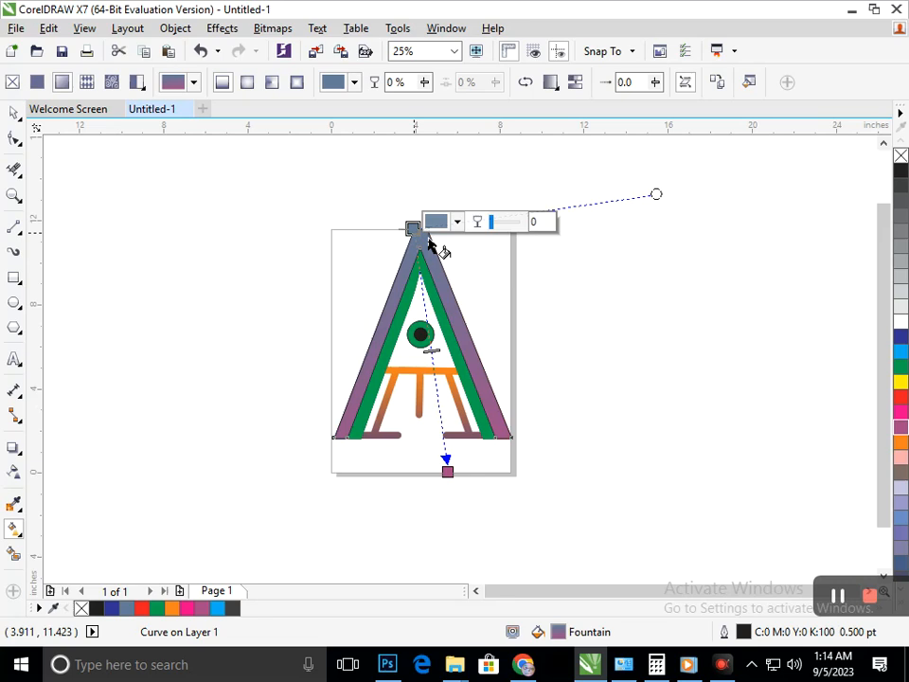
{"action": "left_click", "coordinate": [901, 382]}
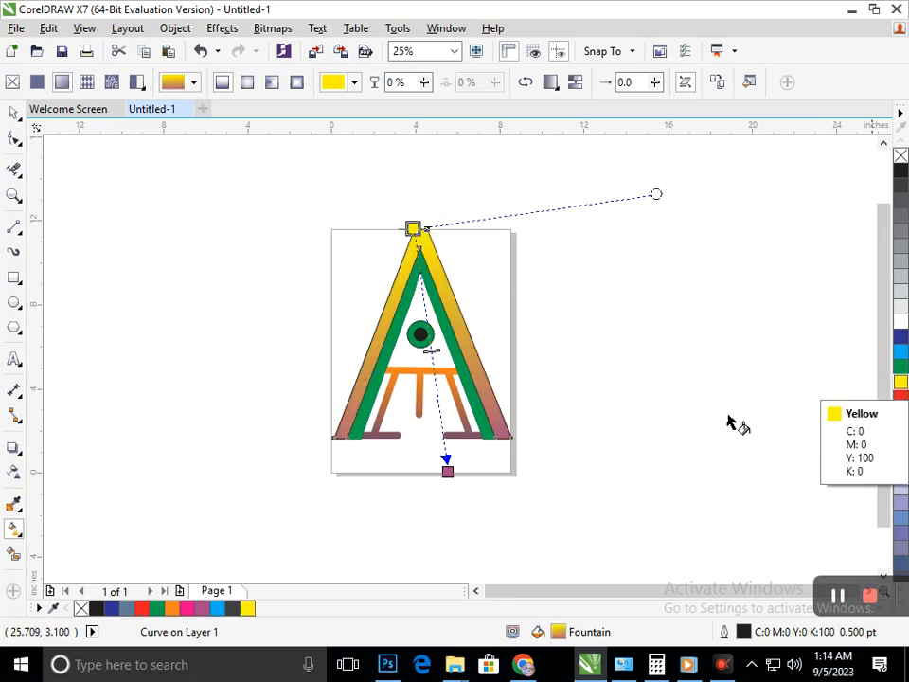
{"action": "left_click_drag", "start_coordinate": [447, 471], "coordinate": [437, 394]}
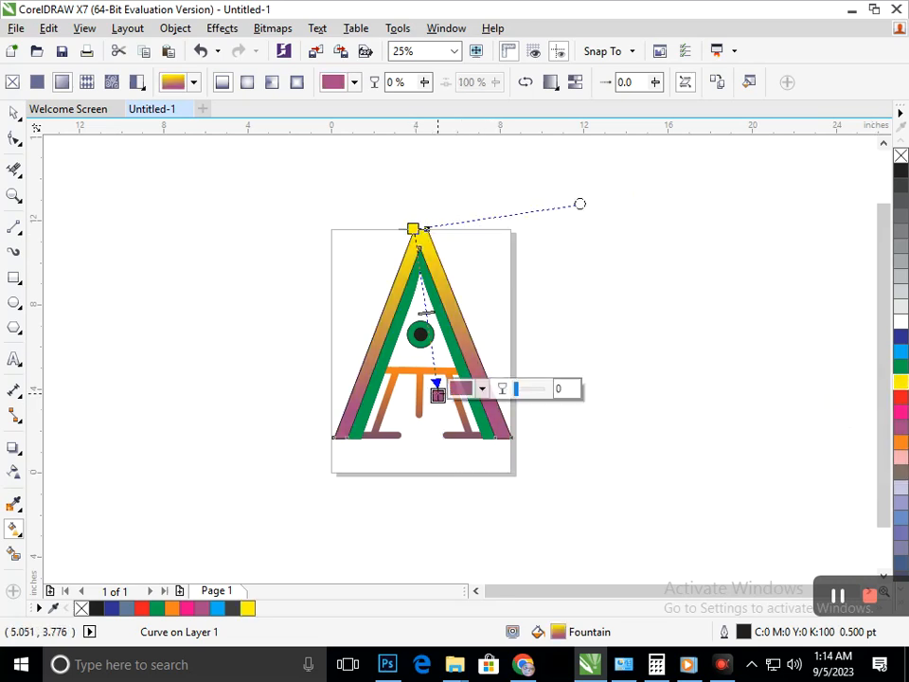
Copy the fill property of the outer A onto the green inner A.
{"action": "left_click", "coordinate": [14, 113]}
{"action": "left_click_drag", "start_coordinate": [484, 426], "coordinate": [494, 482]}
{"action": "key", "text": "ctrl+z"}
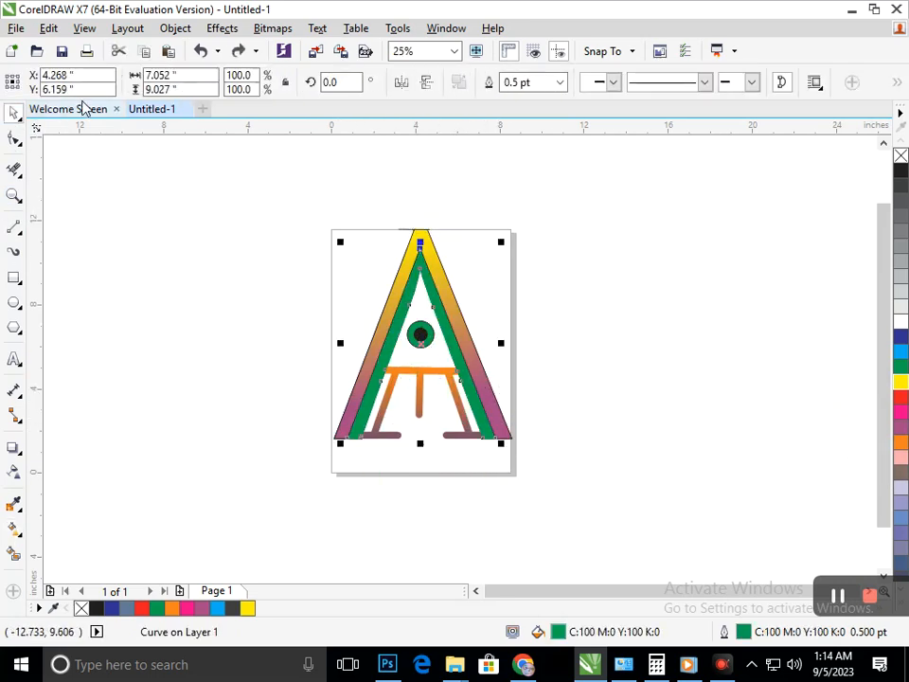
{"action": "left_click", "coordinate": [49, 28]}
{"action": "left_click", "coordinate": [124, 277]}
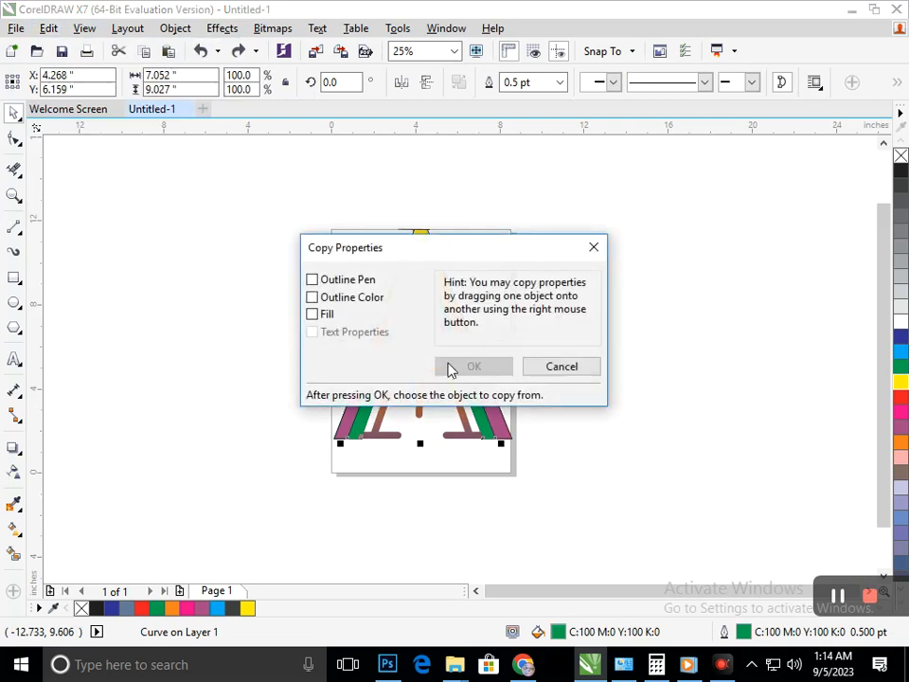
{"action": "left_click", "coordinate": [332, 315]}
{"action": "left_click", "coordinate": [474, 366]}
{"action": "left_click", "coordinate": [388, 305]}
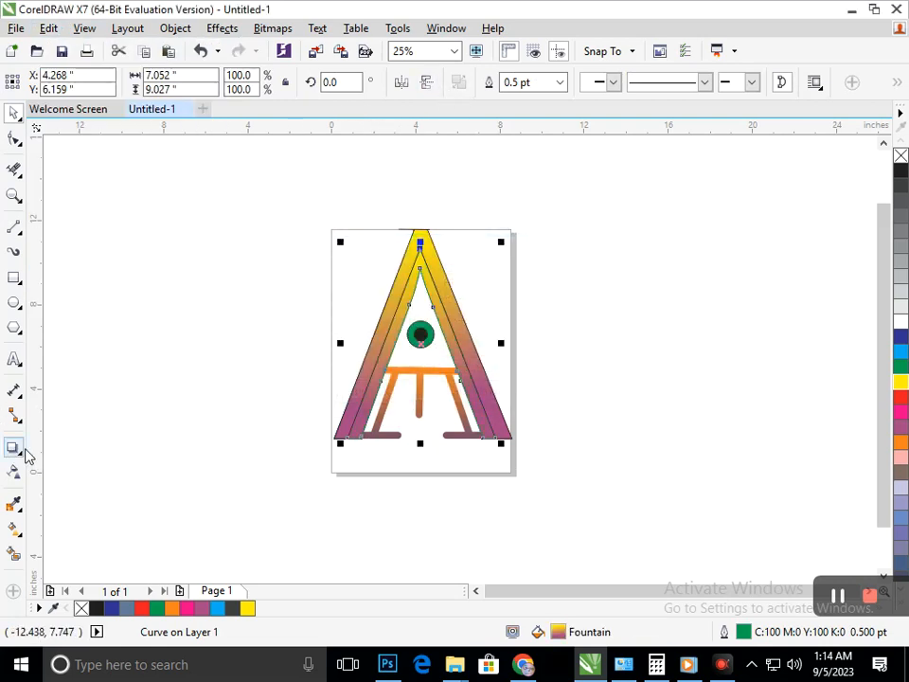
Reverse the inner A's gradient so it runs from purple at the peak to yellow at the feet.
{"action": "left_click", "coordinate": [15, 530]}
{"action": "left_click", "coordinate": [76, 527]}
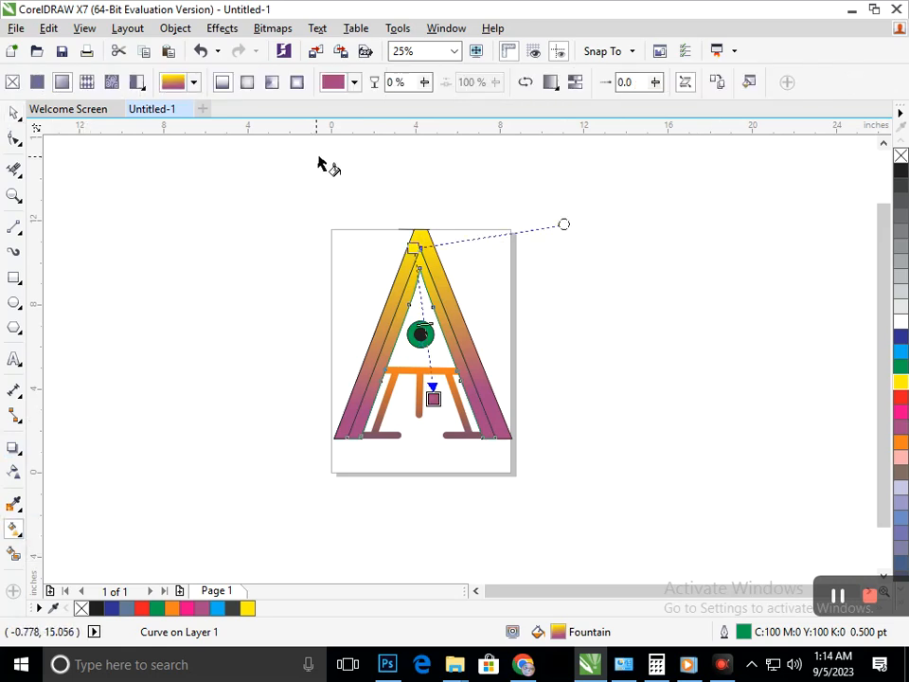
{"action": "left_click", "coordinate": [527, 83]}
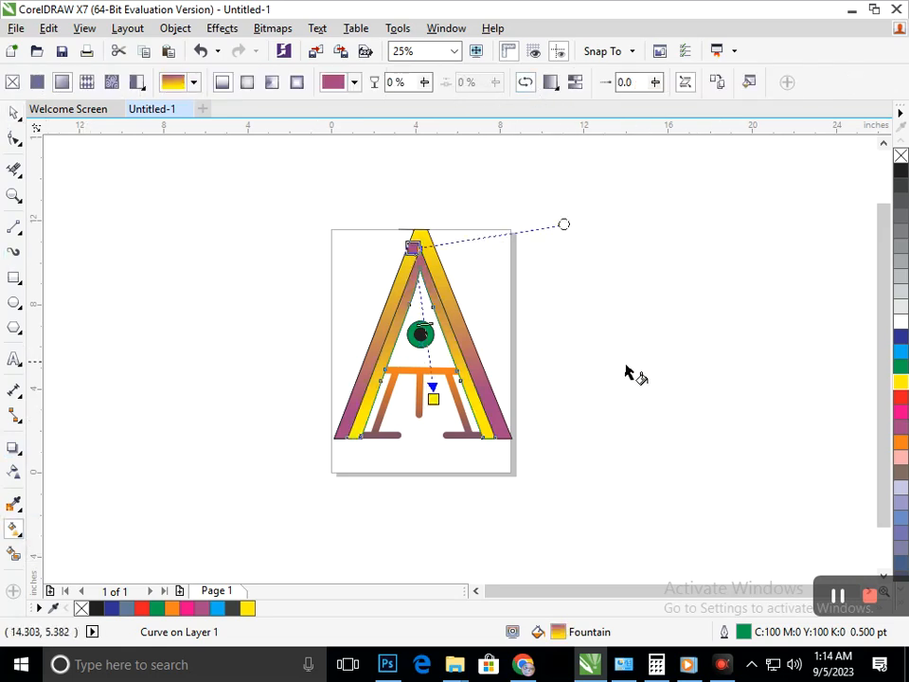
{"action": "left_click", "coordinate": [13, 111]}
{"action": "left_click", "coordinate": [139, 309]}
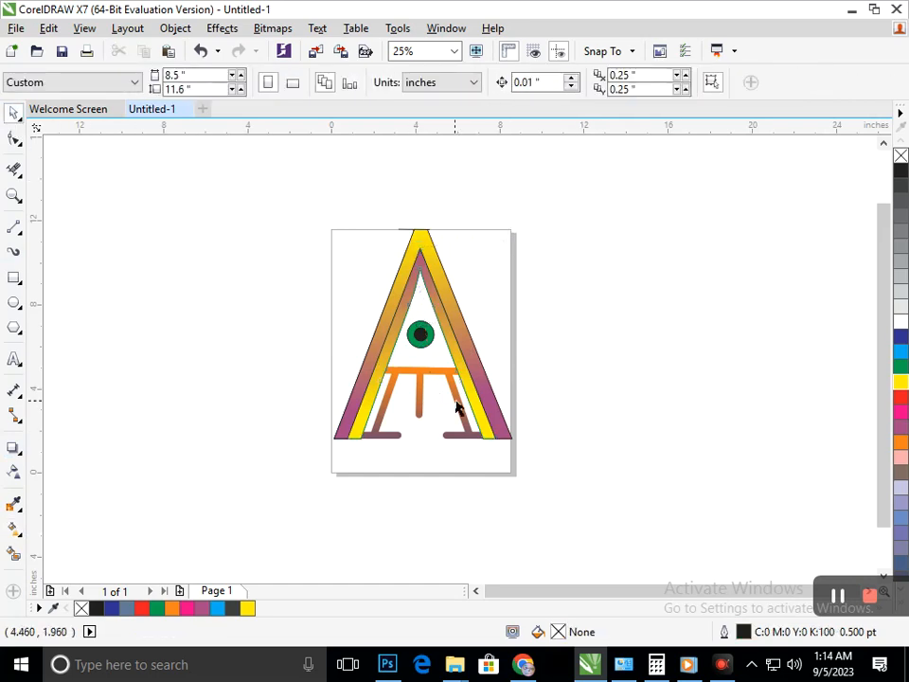
Change the outer A's gradient start colour at the peak to blue.
{"action": "left_click", "coordinate": [487, 420]}
{"action": "left_click", "coordinate": [19, 536]}
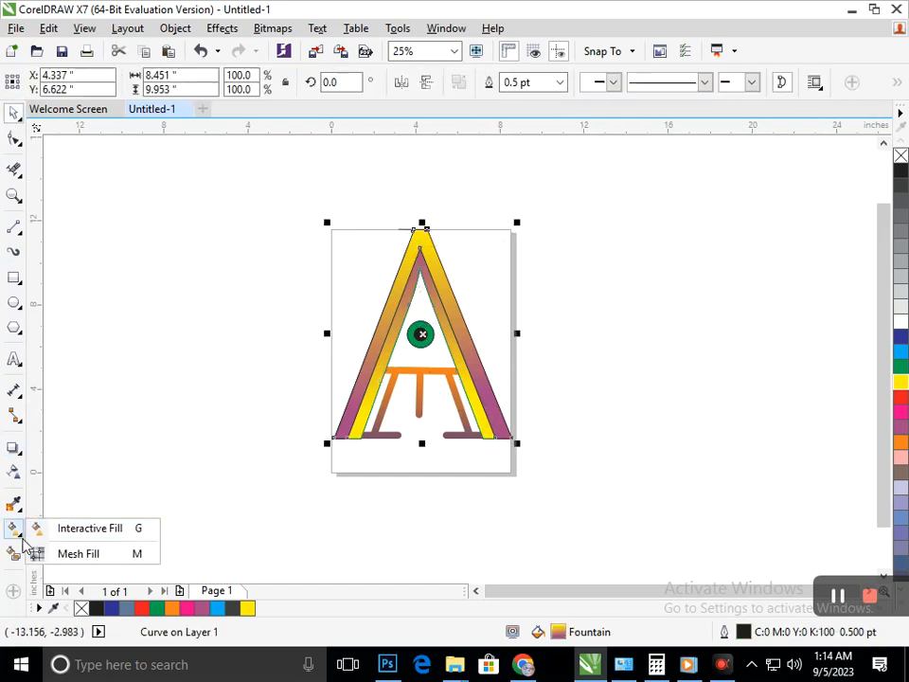
{"action": "left_click", "coordinate": [86, 527]}
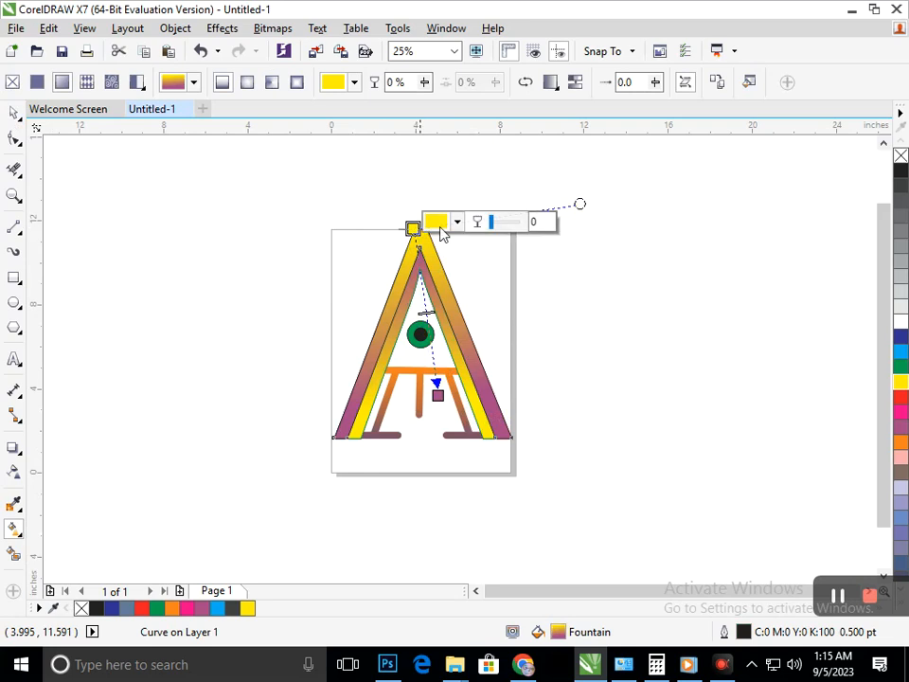
{"action": "left_click", "coordinate": [901, 337]}
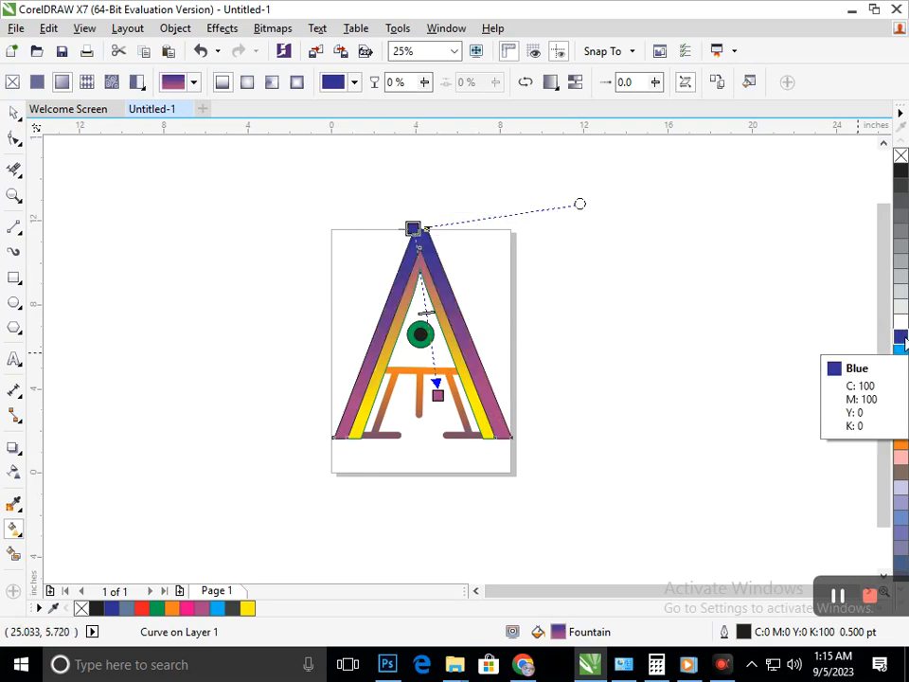
{"action": "left_click", "coordinate": [14, 113]}
{"action": "left_click", "coordinate": [321, 438]}
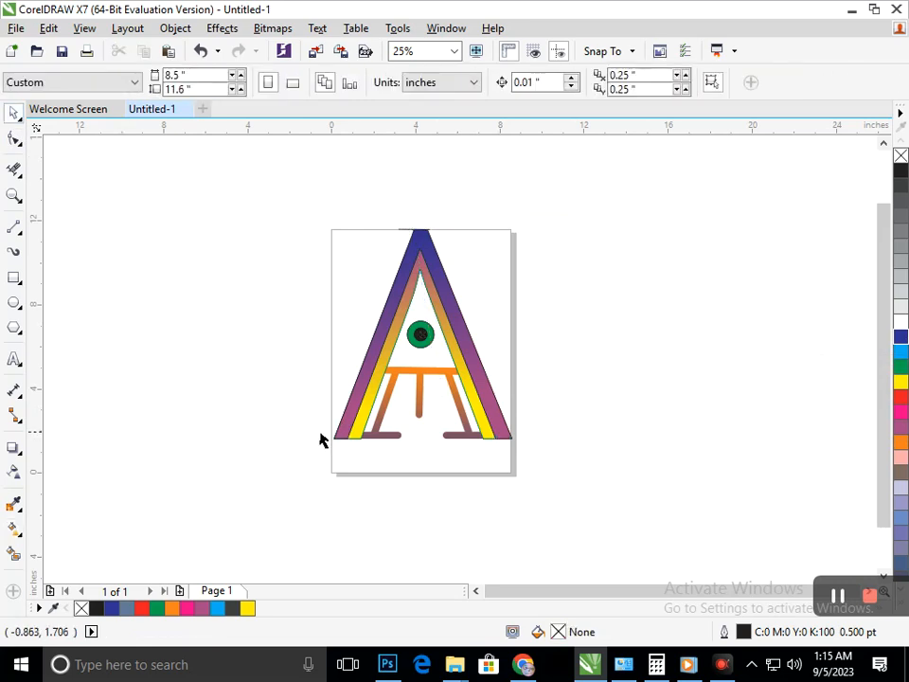
Copy the fill property of the blue-to-purple outer A onto the inner A.
{"action": "left_click_drag", "start_coordinate": [487, 427], "coordinate": [480, 459]}
{"action": "key", "text": "ctrl+z"}
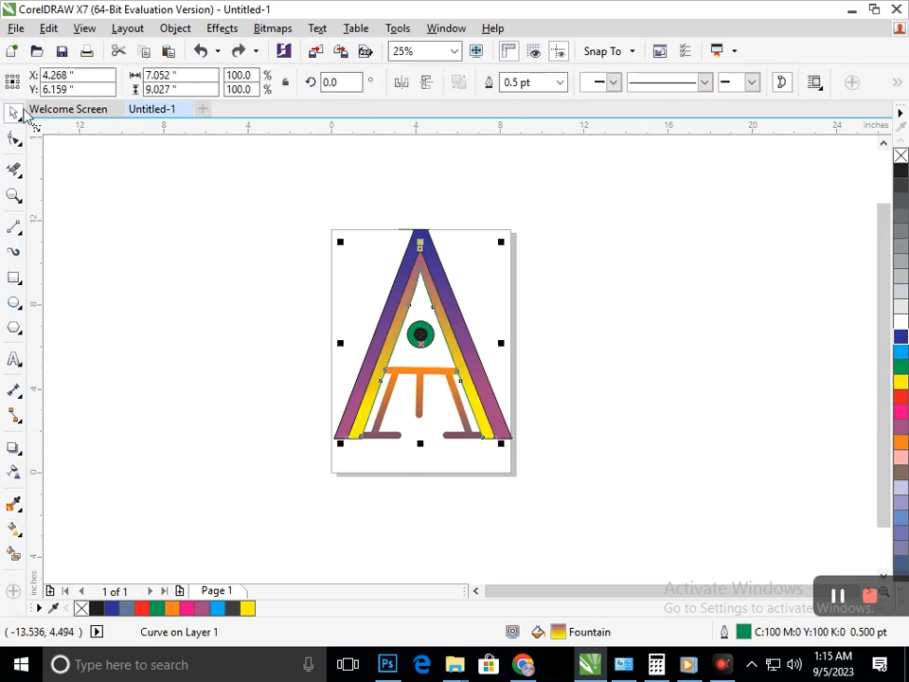
{"action": "left_click", "coordinate": [49, 27]}
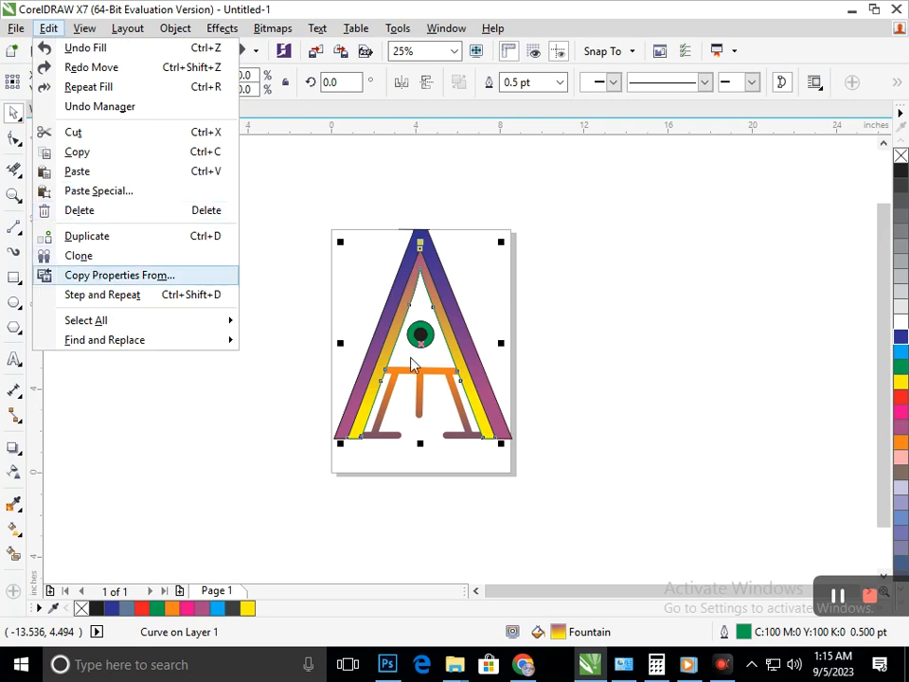
{"action": "left_click", "coordinate": [144, 284]}
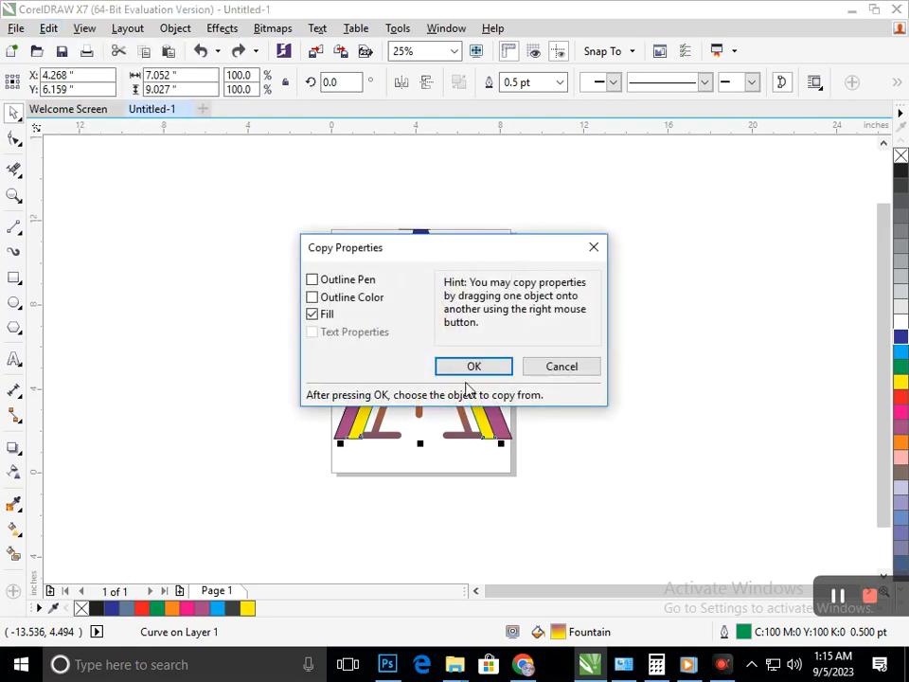
{"action": "left_click", "coordinate": [468, 366]}
{"action": "left_click", "coordinate": [479, 381]}
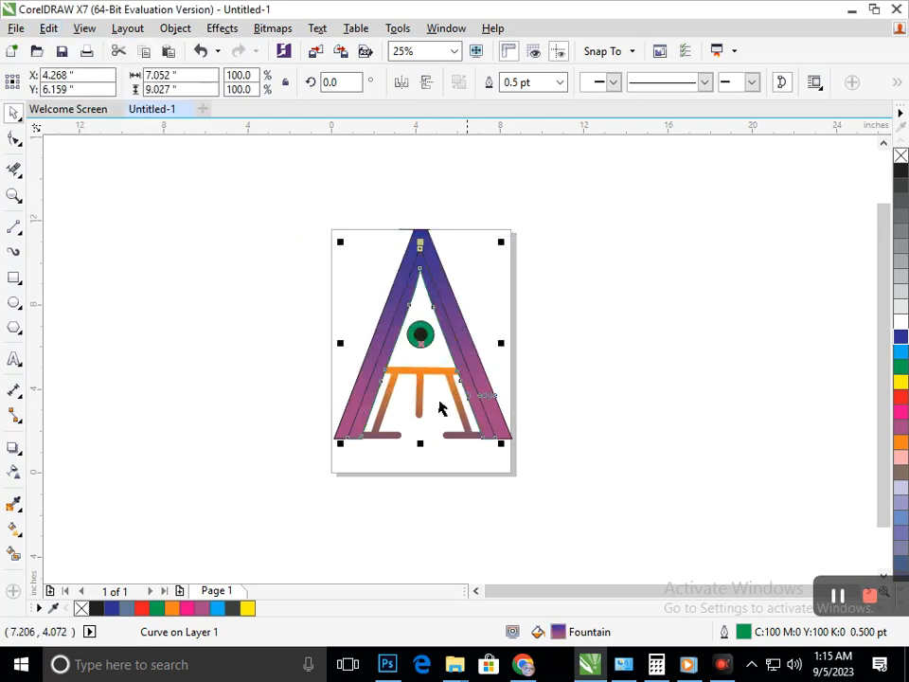
Reverse the inner A's gradient so purple is at the peak, and place its start point at the inner opening's tip.
{"action": "left_click", "coordinate": [21, 536]}
{"action": "left_click", "coordinate": [66, 528]}
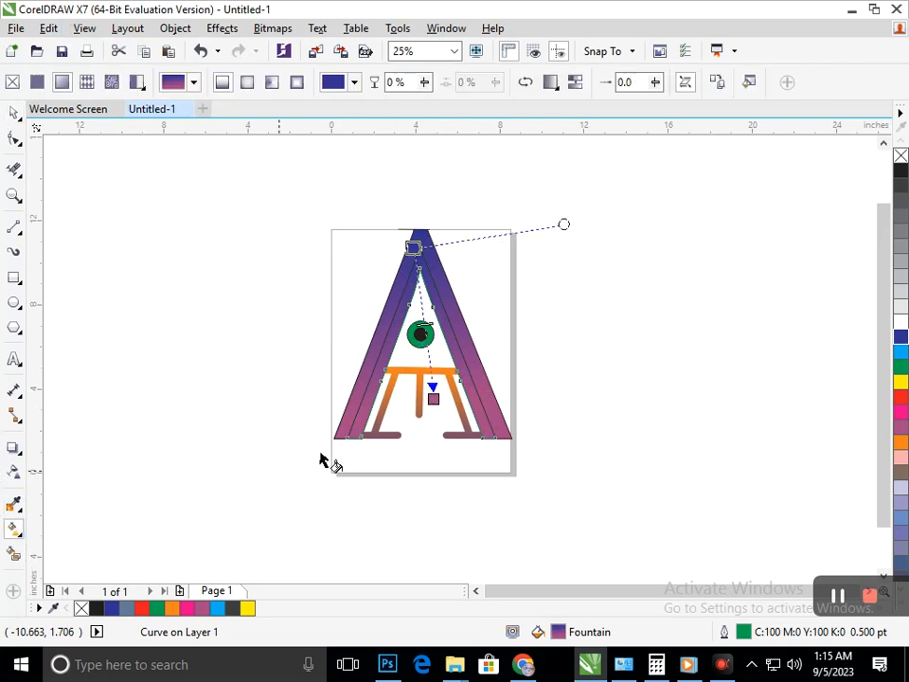
{"action": "left_click", "coordinate": [523, 85]}
{"action": "left_click_drag", "start_coordinate": [407, 247], "coordinate": [419, 341]}
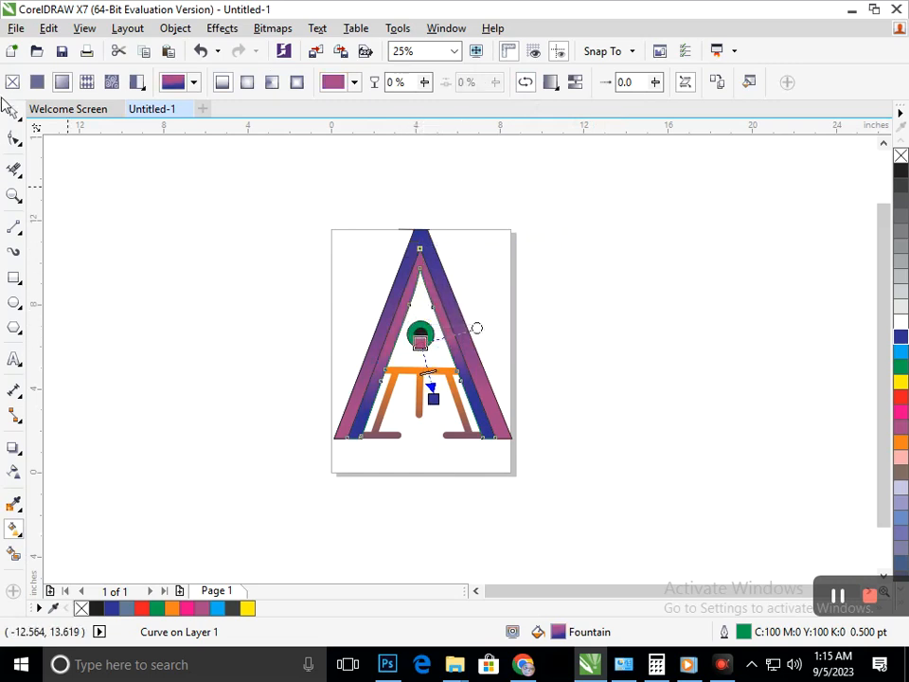
{"action": "left_click_drag", "start_coordinate": [420, 341], "coordinate": [422, 272]}
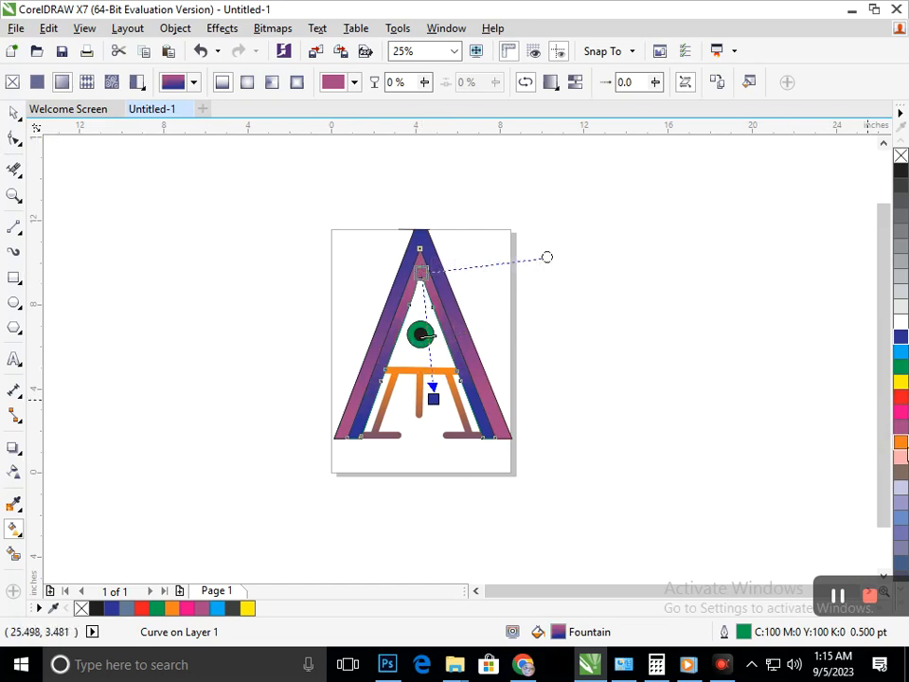
Try several palette colours for the inner A's gradient start at the peak and settle on cyan.
{"action": "left_click", "coordinate": [901, 442]}
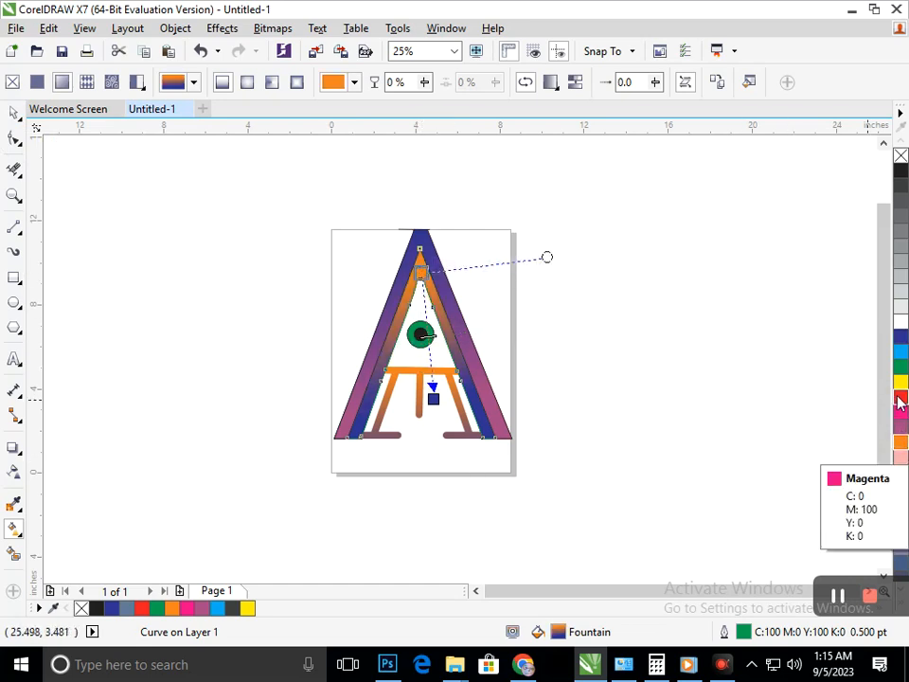
{"action": "left_click", "coordinate": [902, 338]}
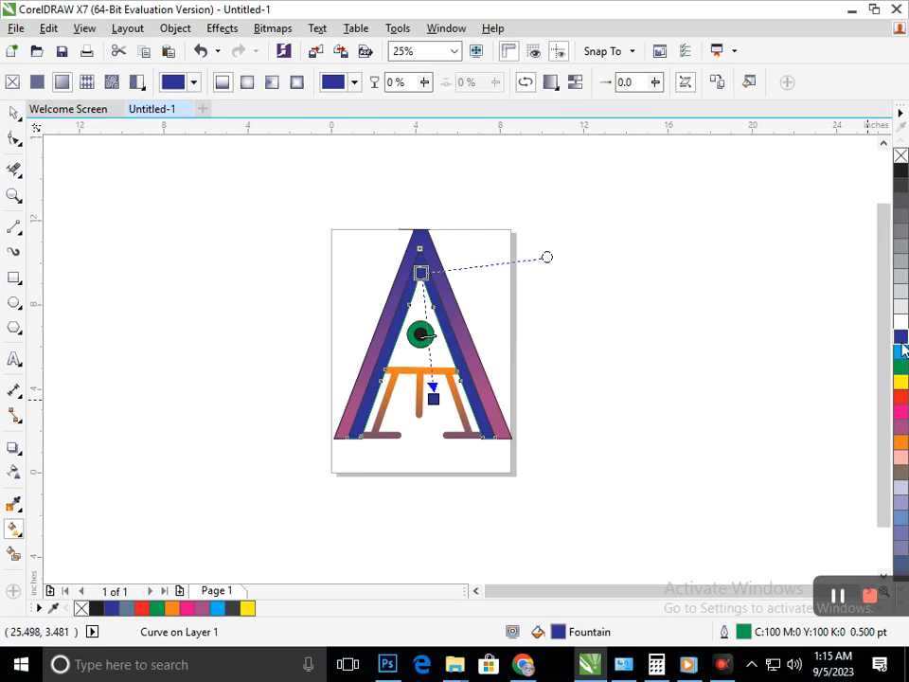
{"action": "left_click", "coordinate": [901, 457]}
{"action": "left_click", "coordinate": [901, 443]}
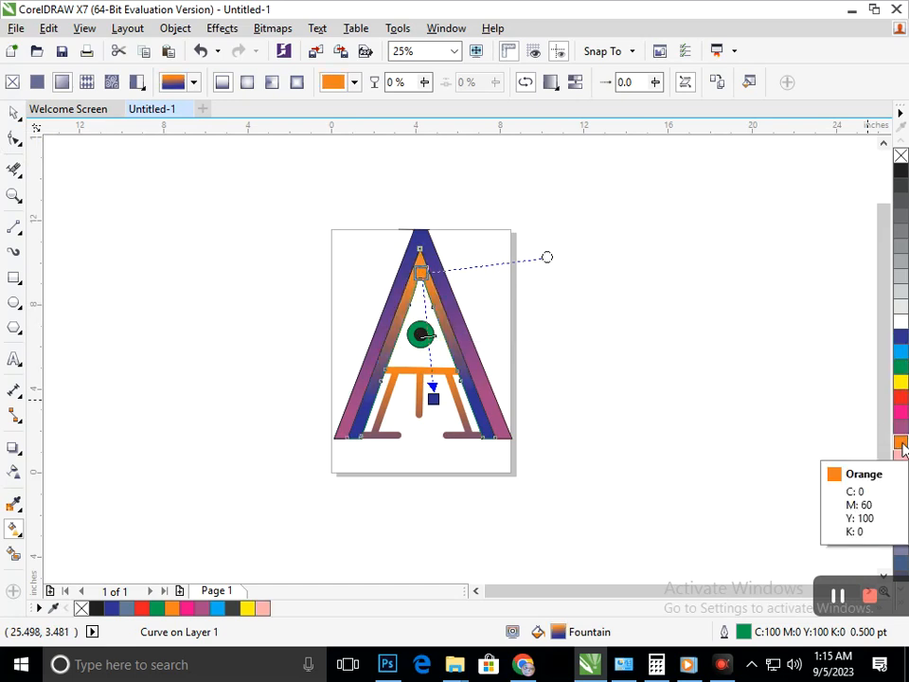
{"action": "left_click", "coordinate": [900, 411]}
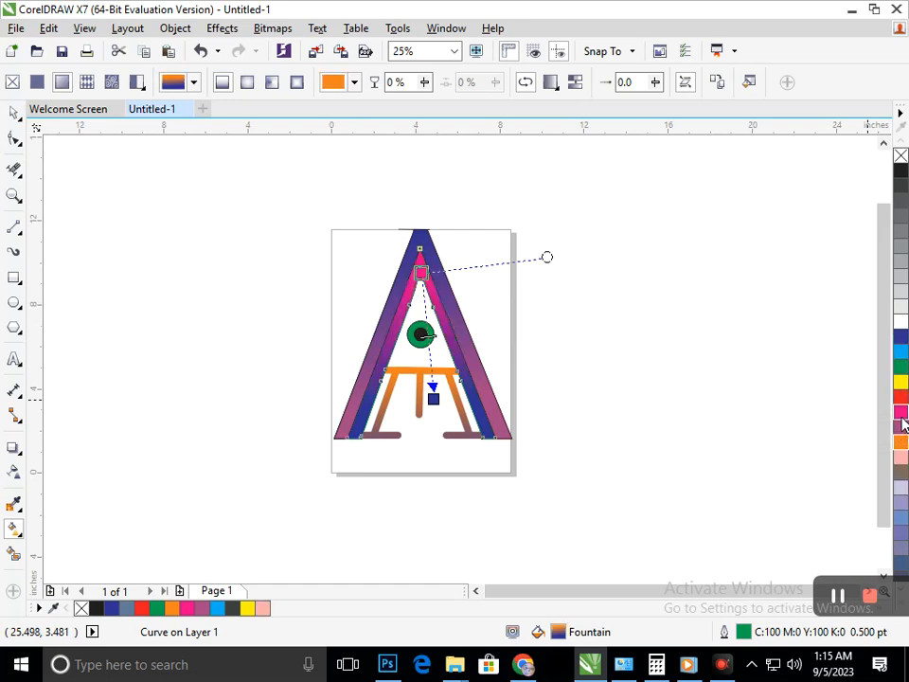
{"action": "left_click", "coordinate": [901, 367]}
{"action": "left_click", "coordinate": [901, 352]}
{"action": "left_click", "coordinate": [900, 339]}
{"action": "left_click", "coordinate": [900, 352]}
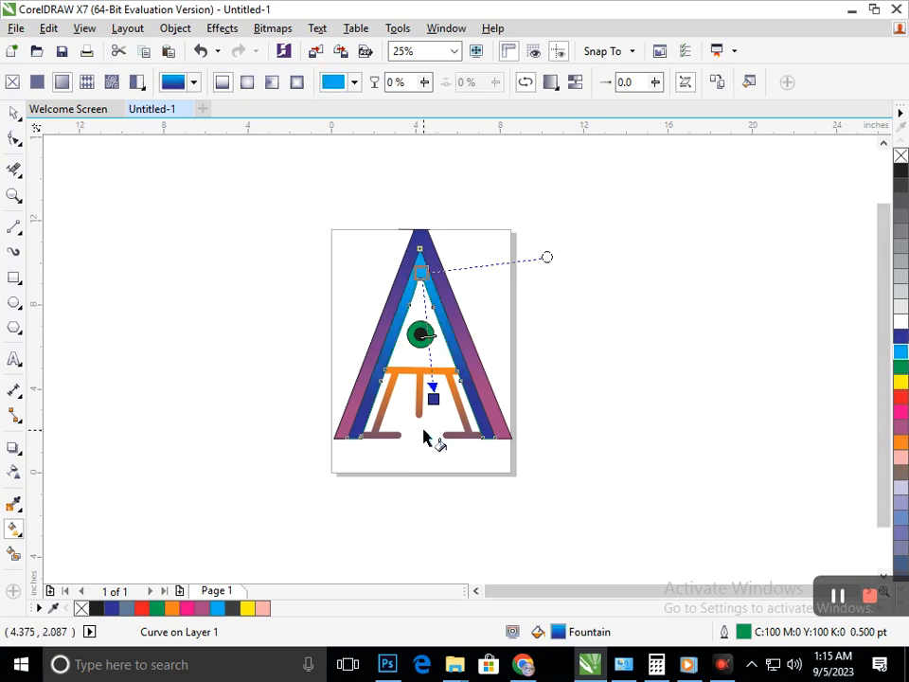
Extend the inner A's gradient down to just above the feet and set its end colour to black.
{"action": "left_click_drag", "start_coordinate": [433, 399], "coordinate": [433, 443]}
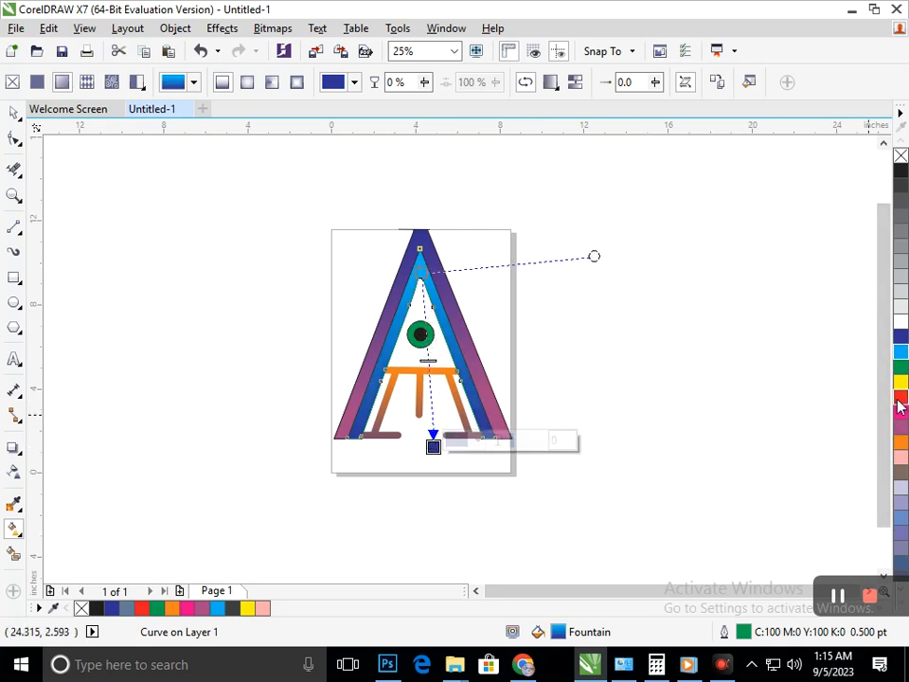
{"action": "left_click", "coordinate": [901, 171]}
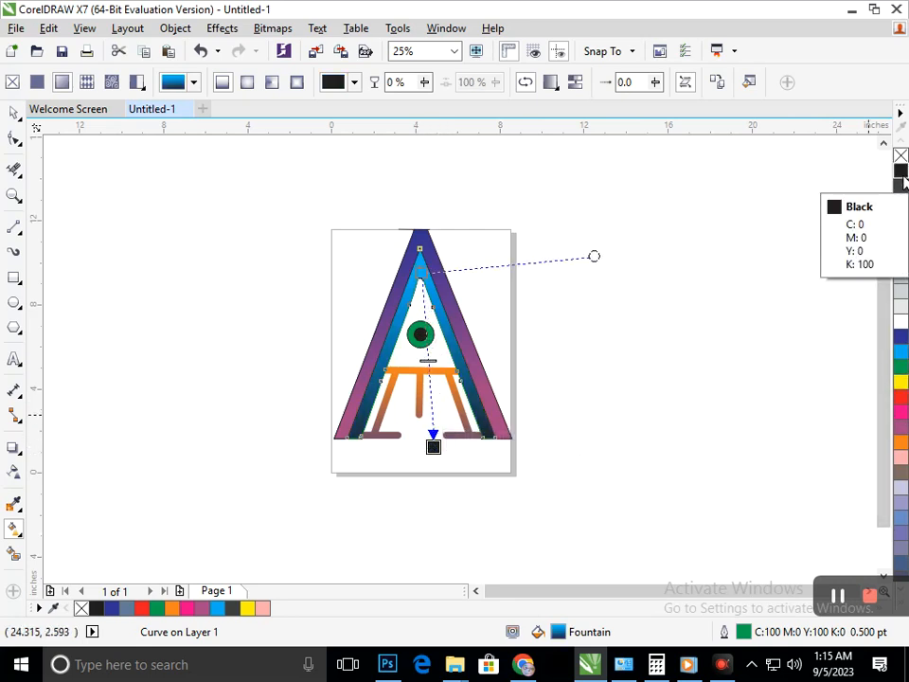
{"action": "mouse_move", "coordinate": [433, 446]}
{"action": "left_mouse_down"}
{"action": "mouse_move", "coordinate": [422, 412]}
{"action": "mouse_move", "coordinate": [426, 431]}
{"action": "left_mouse_up"}
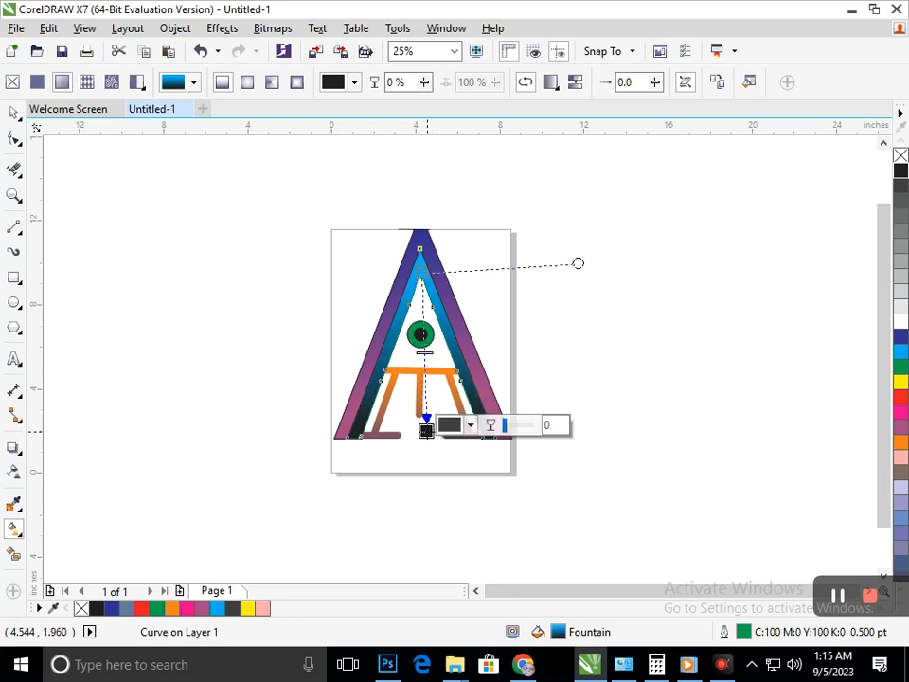
{"action": "left_click", "coordinate": [14, 113]}
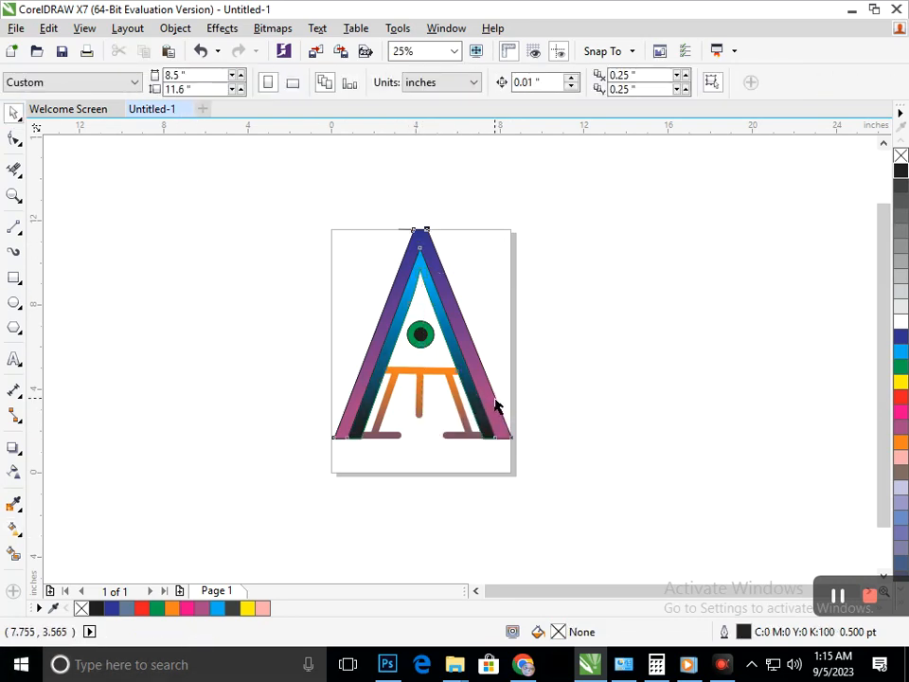
Copy the fill property of the cyan-to-black inner A onto the outer A.
{"action": "left_click_drag", "start_coordinate": [494, 406], "coordinate": [543, 396]}
{"action": "key", "text": "ctrl+z"}
{"action": "left_click", "coordinate": [48, 27]}
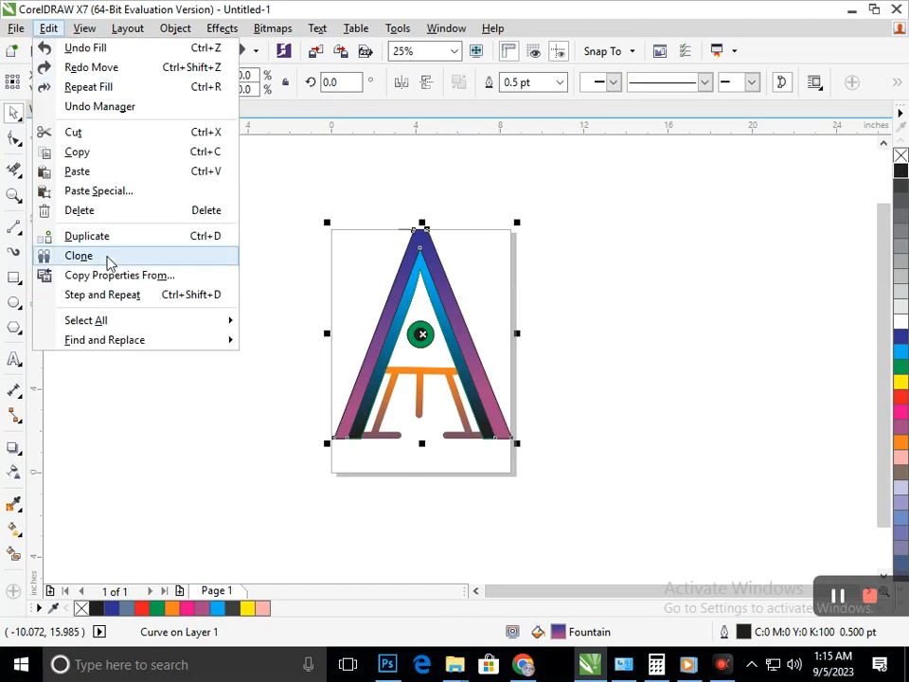
{"action": "left_click", "coordinate": [115, 274]}
{"action": "left_click", "coordinate": [473, 366]}
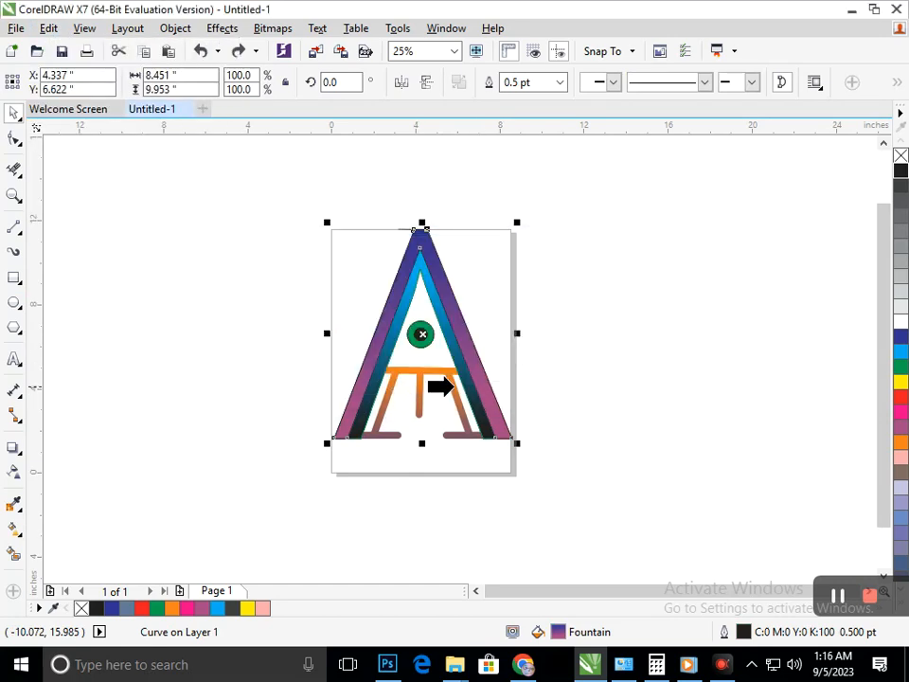
{"action": "left_click", "coordinate": [451, 385]}
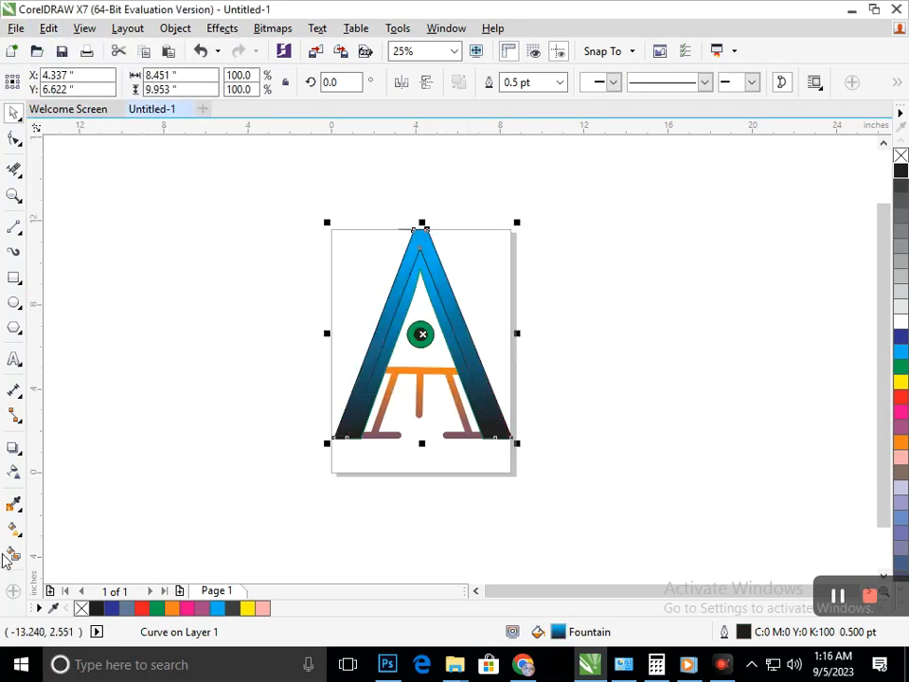
Reverse the outer A's gradient so it runs from black at the peak to cyan at the feet.
{"action": "left_click", "coordinate": [19, 534]}
{"action": "left_click", "coordinate": [57, 525]}
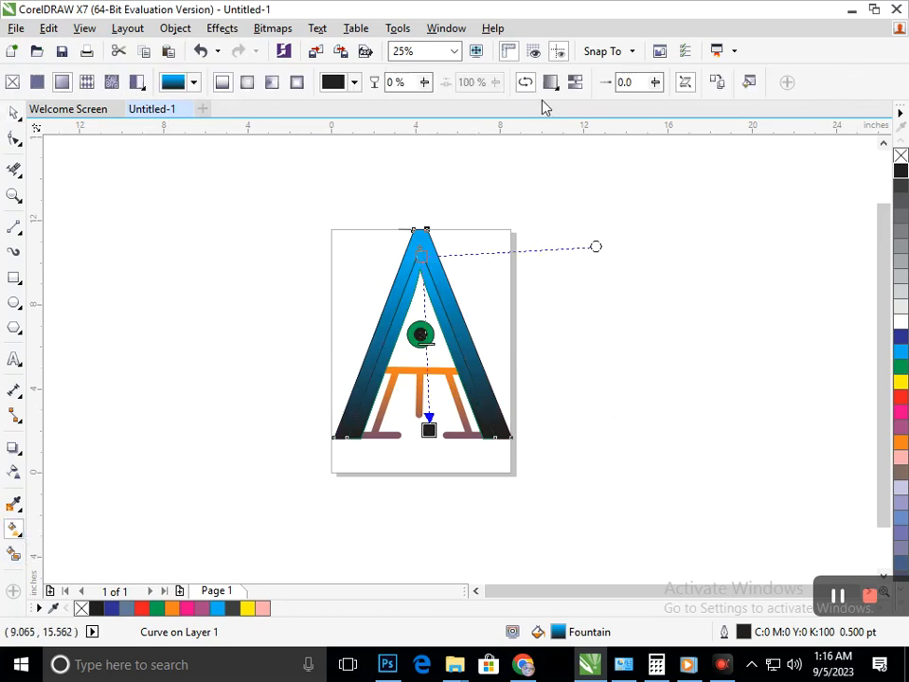
{"action": "left_click", "coordinate": [531, 84]}
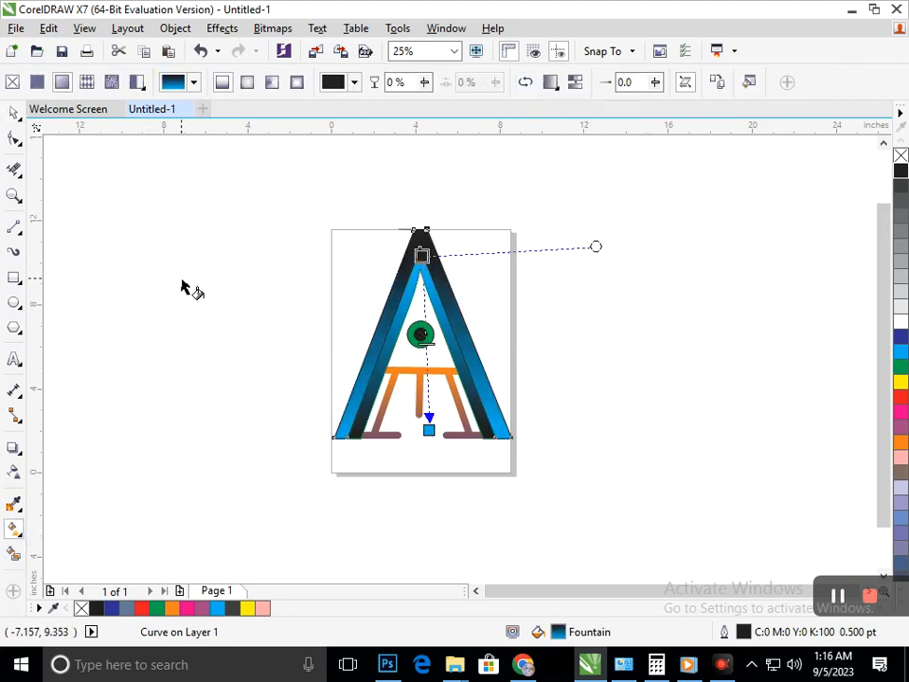
{"action": "left_click", "coordinate": [13, 113]}
{"action": "left_click", "coordinate": [335, 355]}
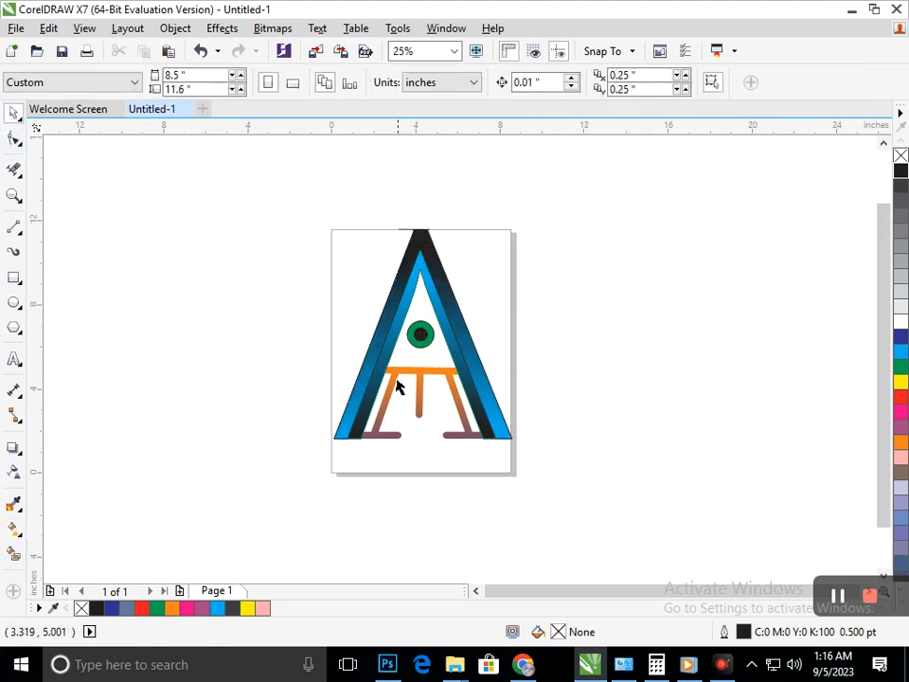
Set the outline width to None for the inner A and the outer A.
{"action": "left_click", "coordinate": [374, 402]}
{"action": "left_click", "coordinate": [560, 83]}
{"action": "left_click", "coordinate": [527, 98]}
{"action": "left_click", "coordinate": [529, 300]}
{"action": "left_click", "coordinate": [489, 391]}
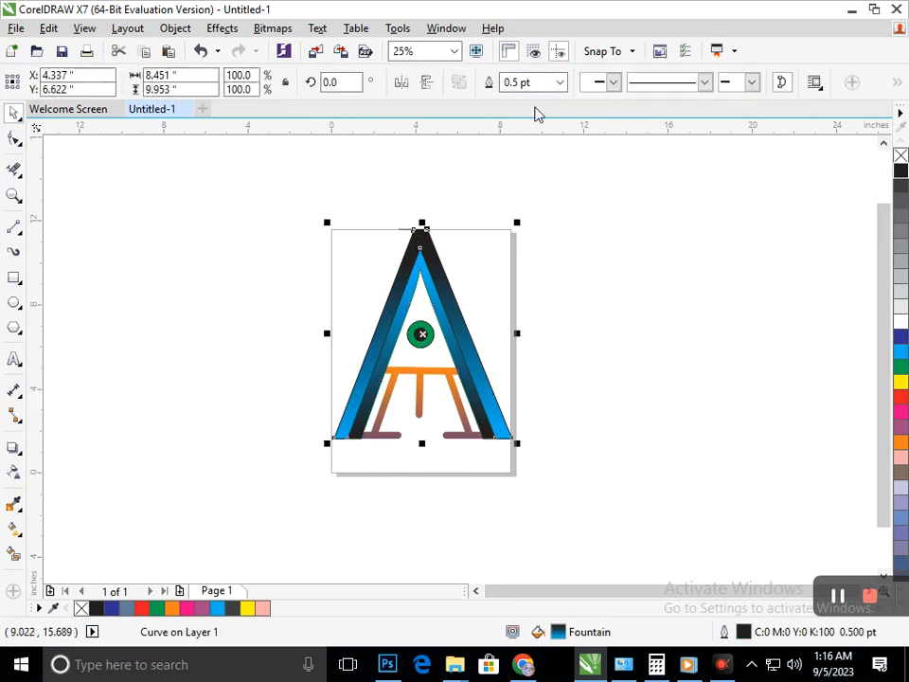
{"action": "left_click", "coordinate": [562, 83]}
{"action": "left_click", "coordinate": [538, 97]}
{"action": "left_click", "coordinate": [557, 257]}
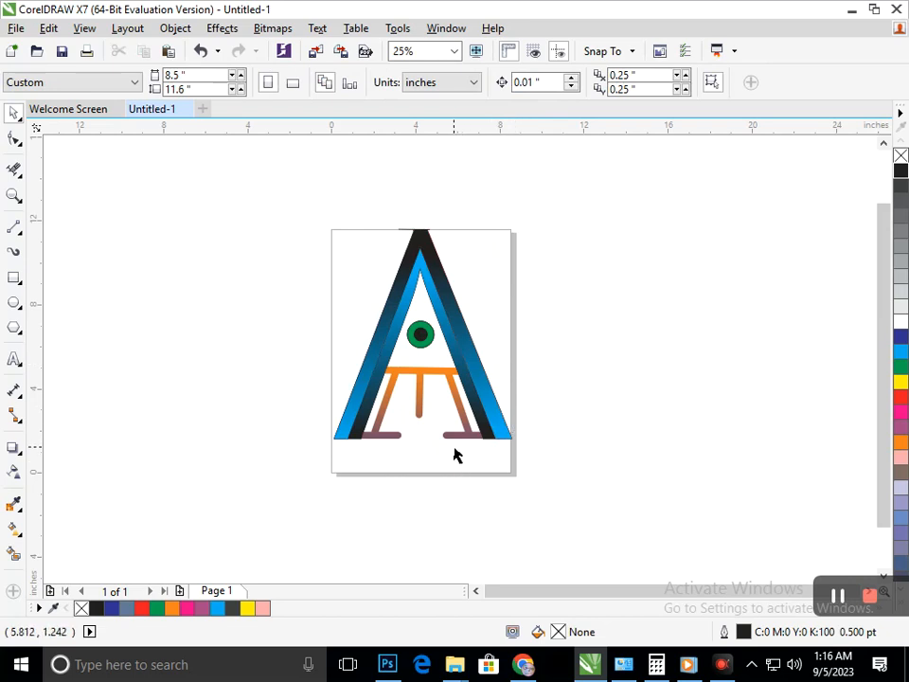
Change the fill of the green circle around the black centre to cyan.
{"action": "left_click", "coordinate": [421, 349]}
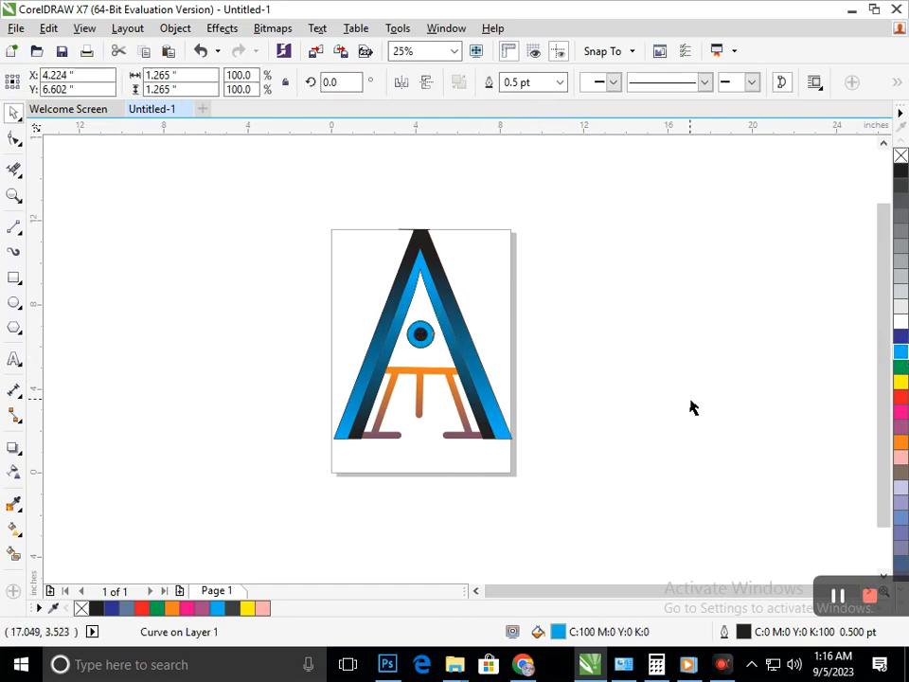
{"action": "left_click", "coordinate": [646, 406]}
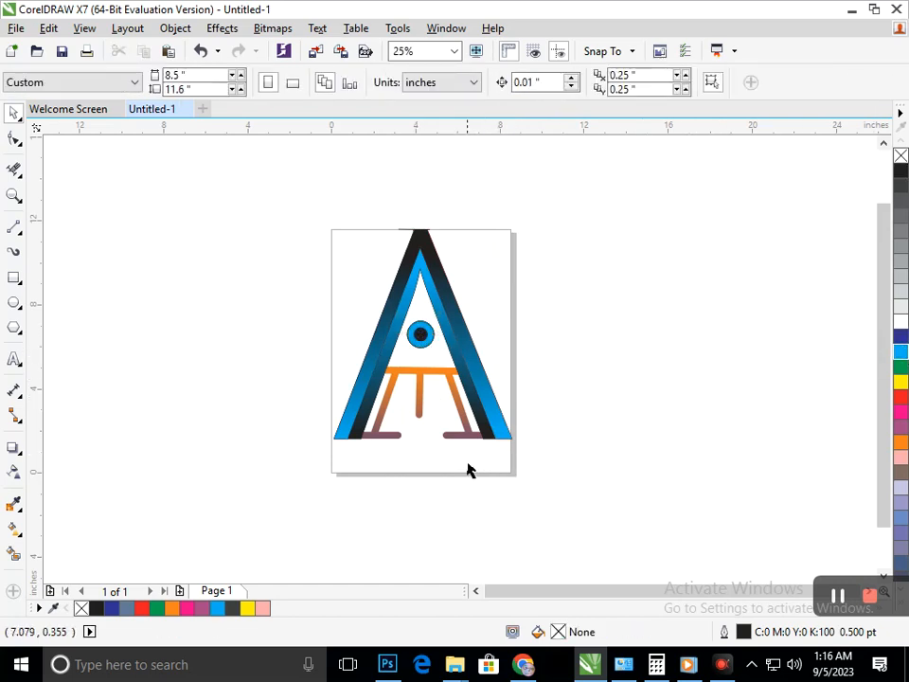
{"action": "scroll", "coordinate": [610, 460], "scroll_direction": "up", "scroll_amount": 2}
{"action": "scroll", "coordinate": [428, 365], "scroll_direction": "down", "scroll_amount": 2}
Delete the stray black and red line segments protruding around the A's peak with the Virtual Segment Delete tool.
{"action": "left_click_drag", "start_coordinate": [274, 185], "coordinate": [576, 502]}
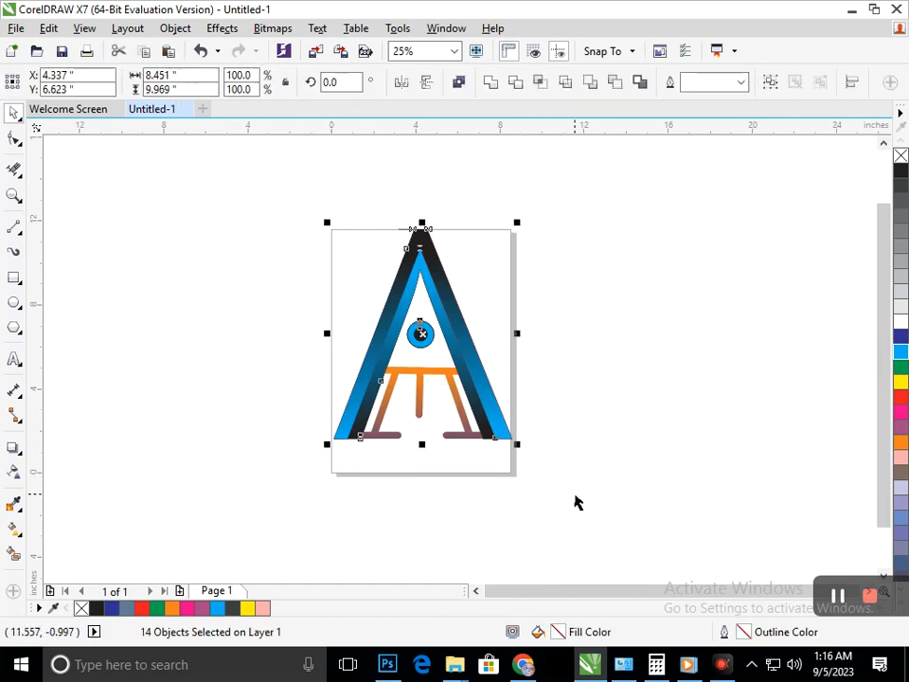
{"action": "left_click", "coordinate": [389, 221]}
{"action": "scroll", "coordinate": [420, 233], "scroll_direction": "up", "scroll_amount": 5}
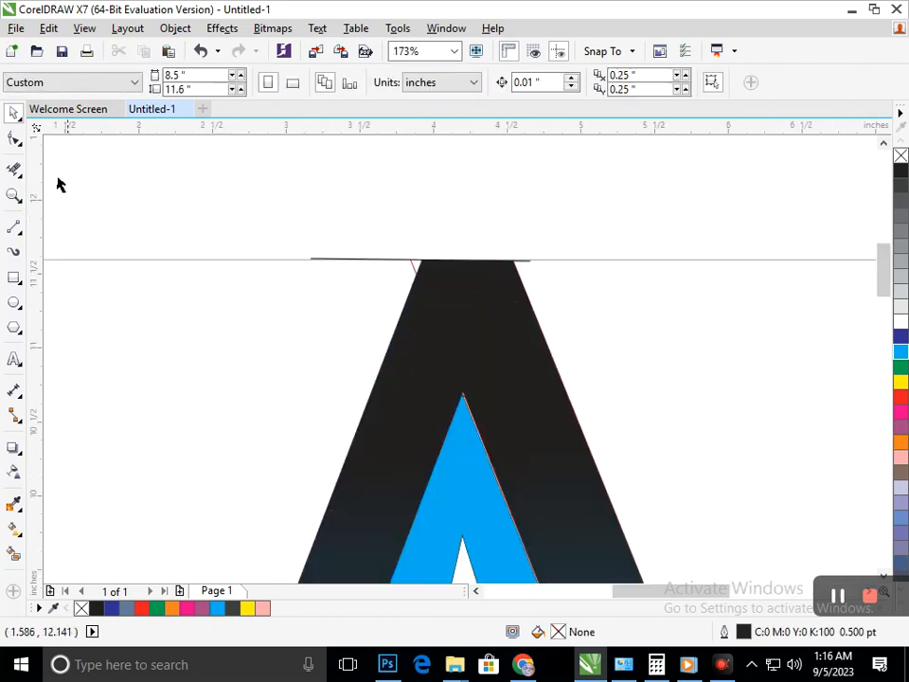
{"action": "key", "text": "x"}
{"action": "scroll", "coordinate": [438, 275], "scroll_direction": "up", "scroll_amount": 3}
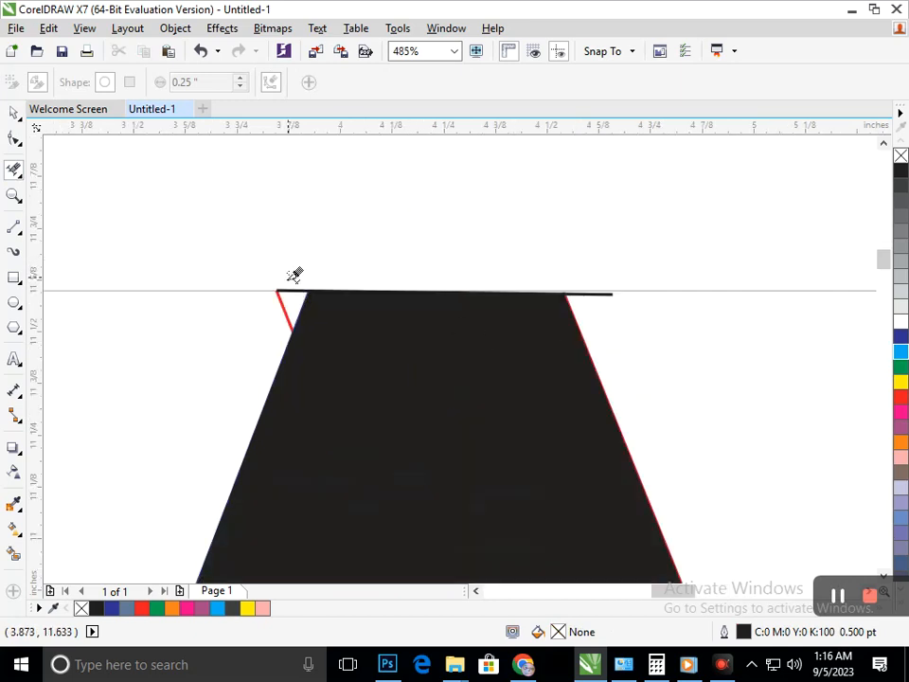
{"action": "scroll", "coordinate": [611, 407], "scroll_direction": "down", "scroll_amount": 3}
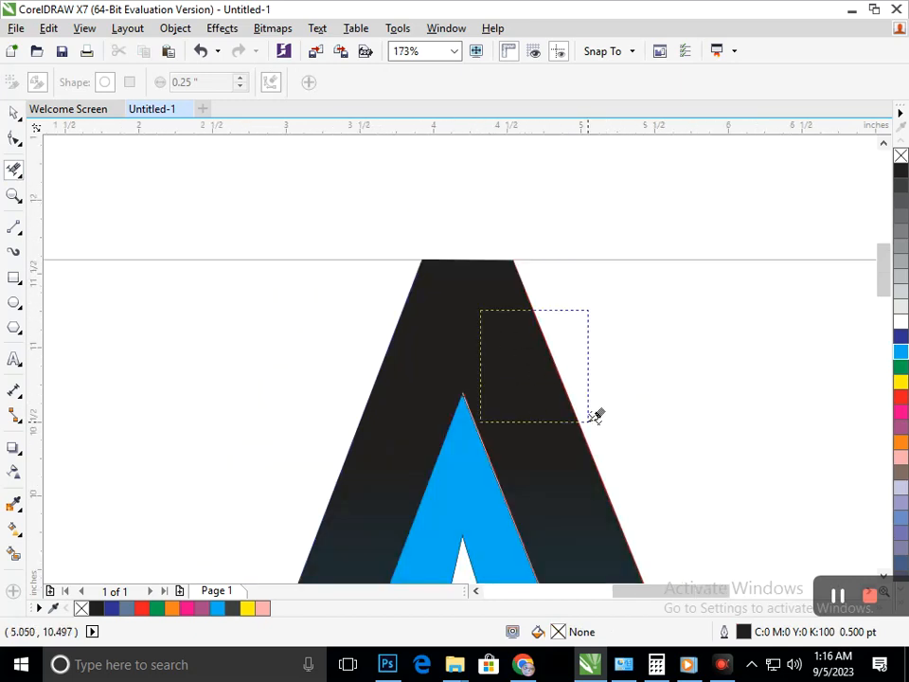
{"action": "scroll", "coordinate": [596, 417], "scroll_direction": "down", "scroll_amount": 5}
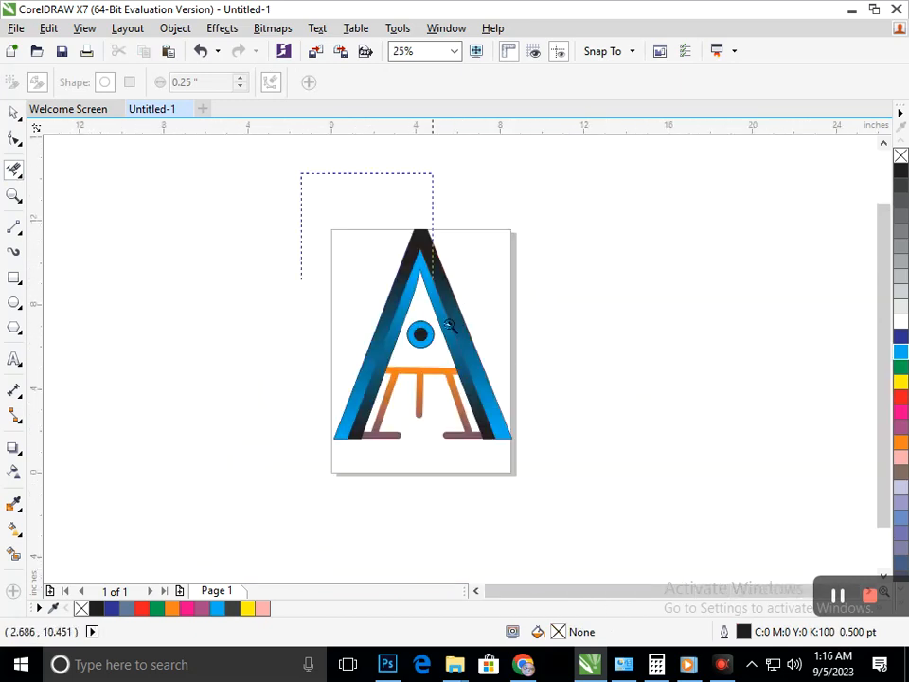
{"action": "scroll", "coordinate": [450, 325], "scroll_direction": "up", "scroll_amount": 3}
Move the outer A aside to inspect the lines beneath it, undo the move, and clear its outline colour.
{"action": "left_click", "coordinate": [13, 114]}
{"action": "left_click", "coordinate": [432, 323]}
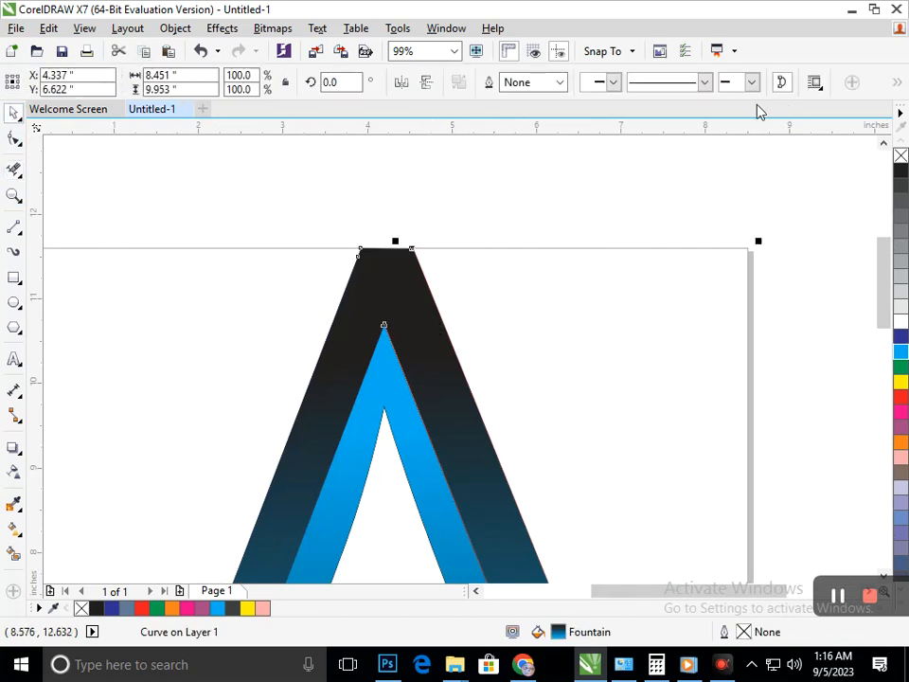
{"action": "left_click", "coordinate": [449, 203]}
{"action": "left_click_drag", "start_coordinate": [432, 304], "coordinate": [479, 138]}
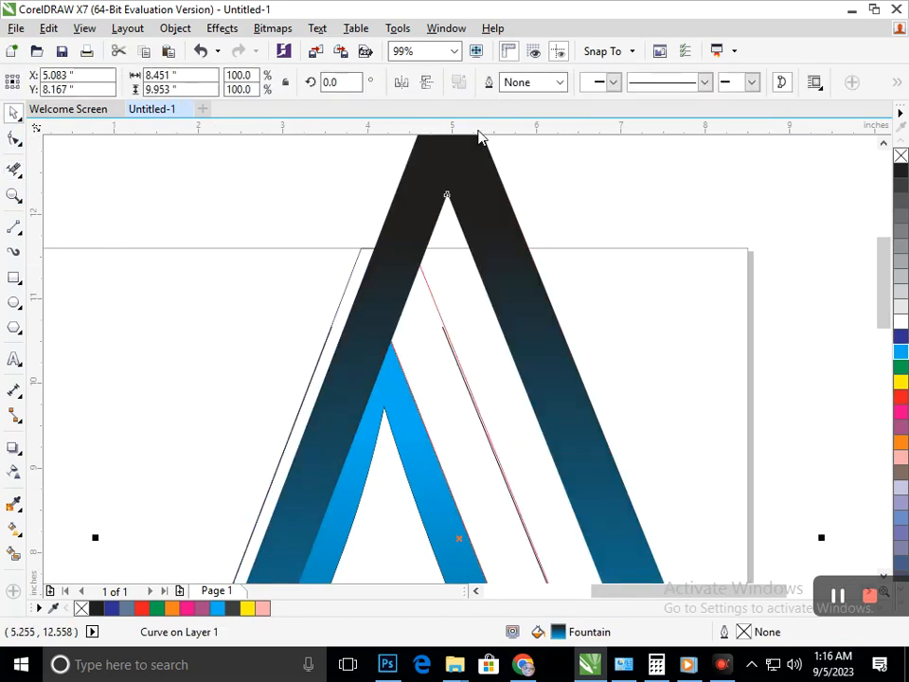
{"action": "key", "text": "ctrl+z"}
{"action": "right_click", "coordinate": [902, 157]}
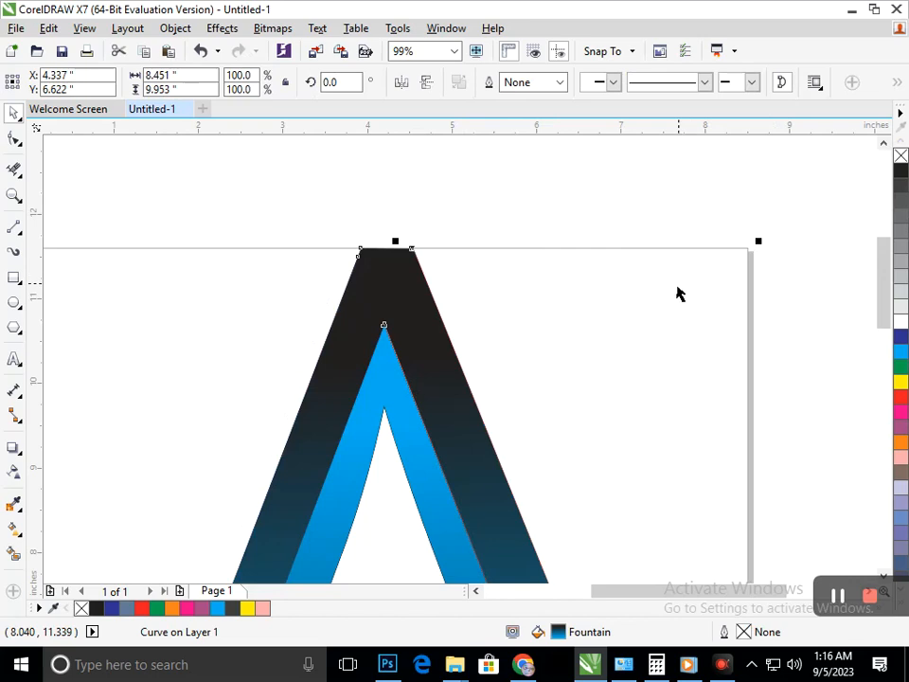
{"action": "left_click", "coordinate": [677, 286]}
Nudge the inner A 0.01 inch right and up to close the thin gap against the outer A.
{"action": "key", "text": "F3"}
{"action": "key", "text": "F2"}
{"action": "left_click_drag", "start_coordinate": [430, 261], "coordinate": [537, 358]}
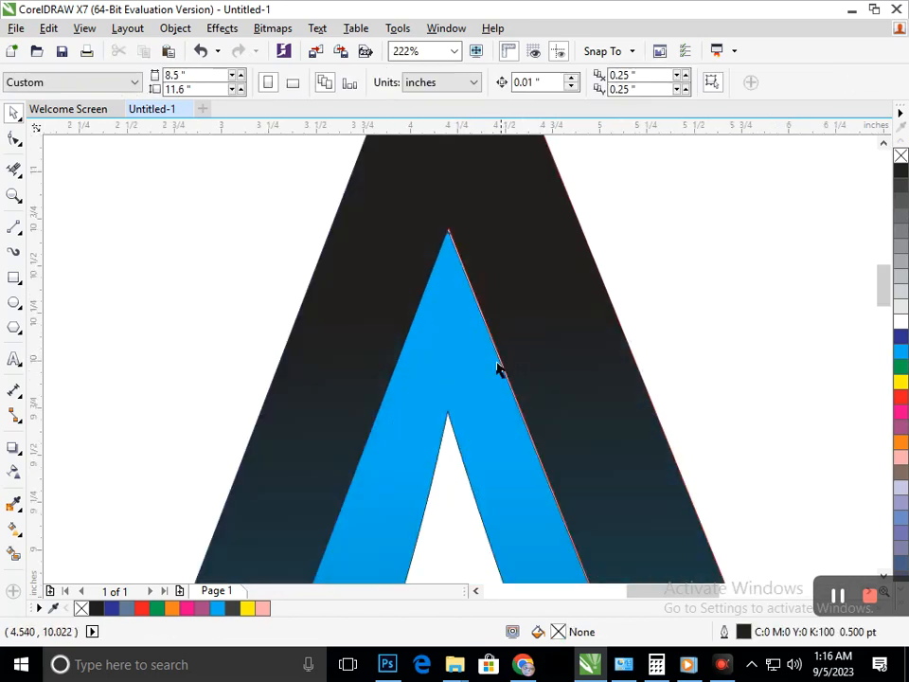
{"action": "left_click", "coordinate": [570, 357]}
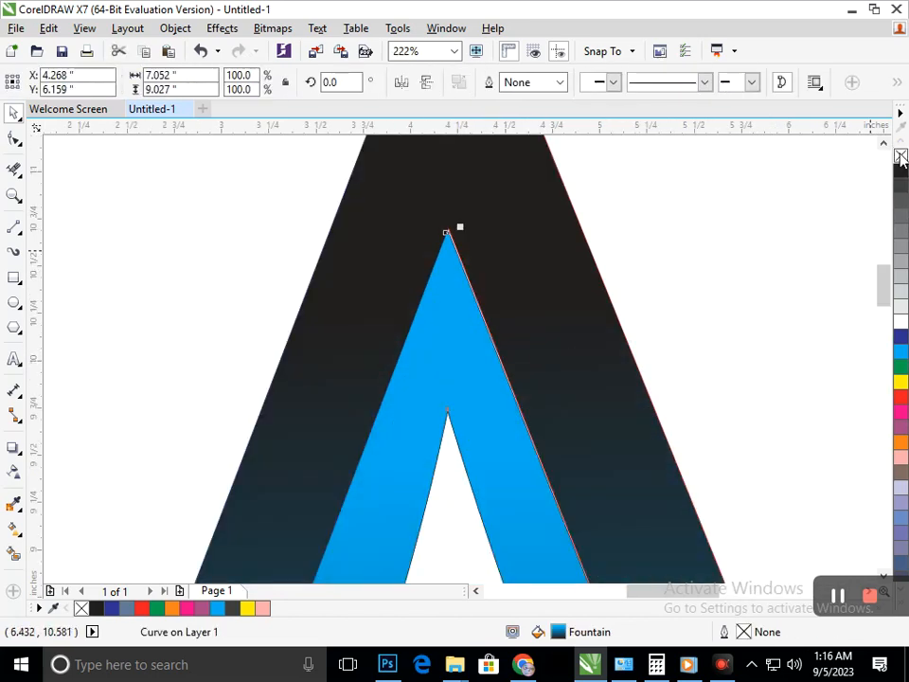
{"action": "left_click", "coordinate": [700, 306]}
{"action": "left_click", "coordinate": [475, 337]}
{"action": "key", "text": "Right"}
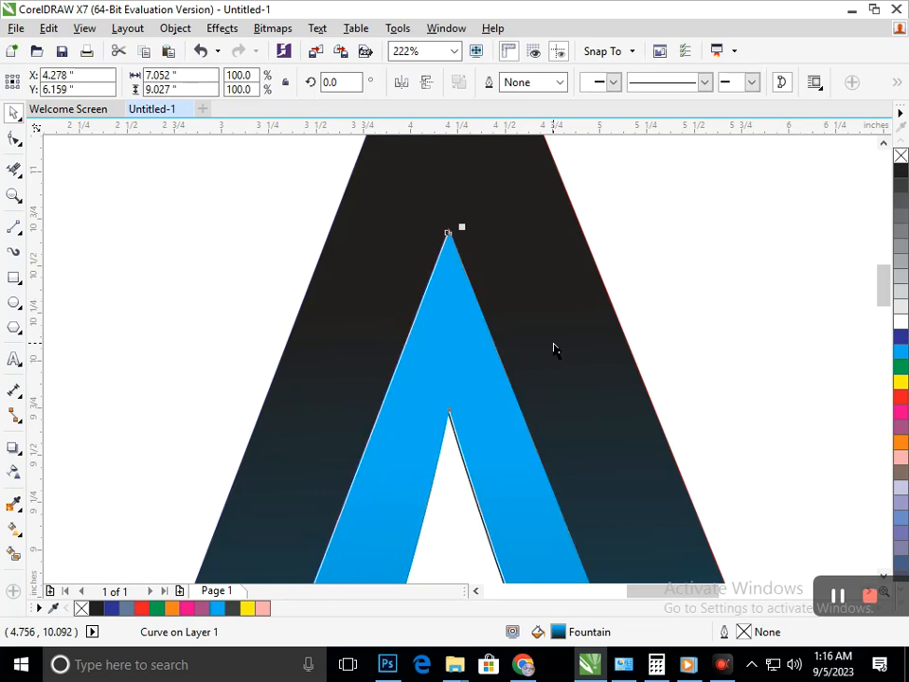
{"action": "key", "text": "Left"}
{"action": "key", "text": "Up"}
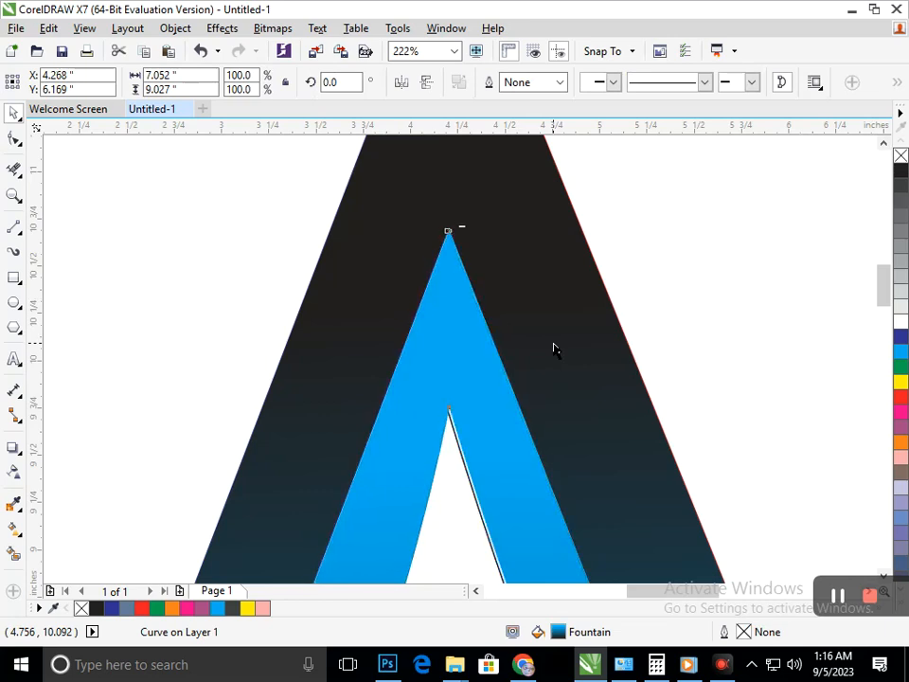
Delete the two leftover black-outlined curves along the inner edge of the inner A.
{"action": "scroll", "coordinate": [436, 343], "scroll_direction": "down", "scroll_amount": 3}
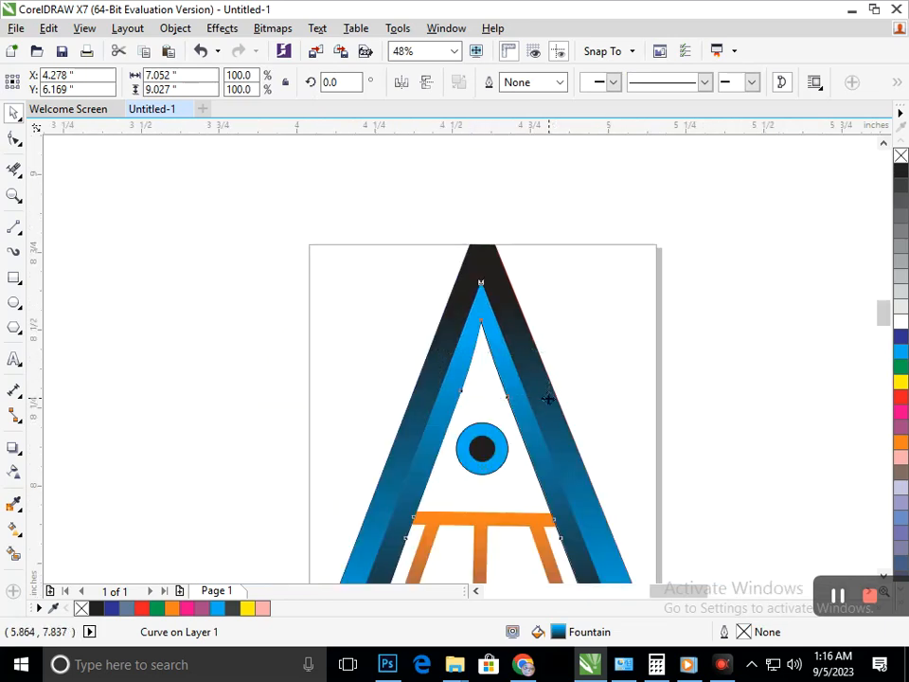
{"action": "scroll", "coordinate": [548, 398], "scroll_direction": "up", "scroll_amount": 5}
{"action": "left_click_drag", "start_coordinate": [413, 413], "coordinate": [294, 453]}
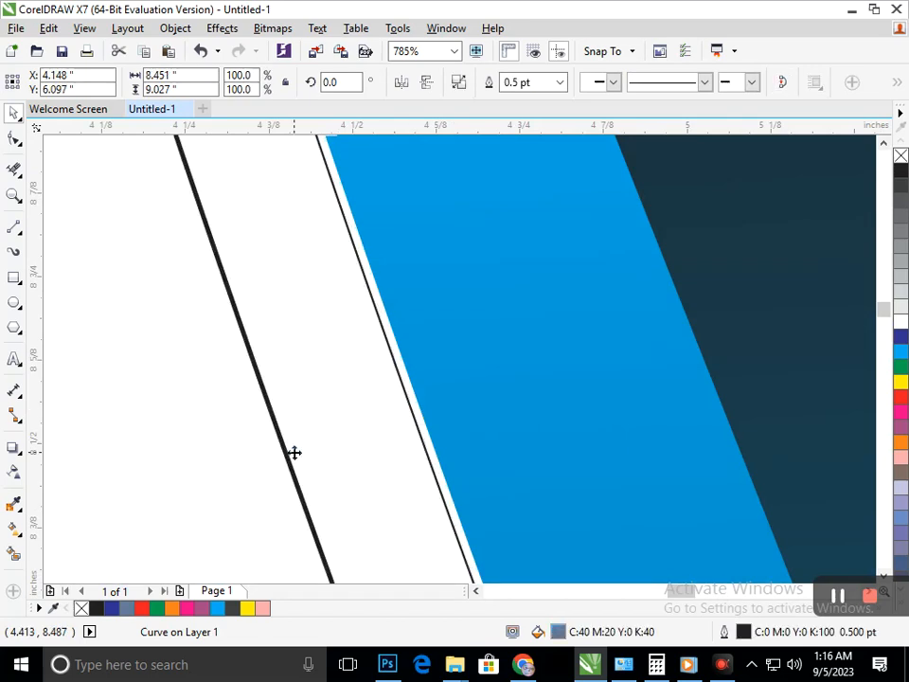
{"action": "key", "text": "Delete"}
{"action": "left_click", "coordinate": [417, 427]}
{"action": "key", "text": "Delete"}
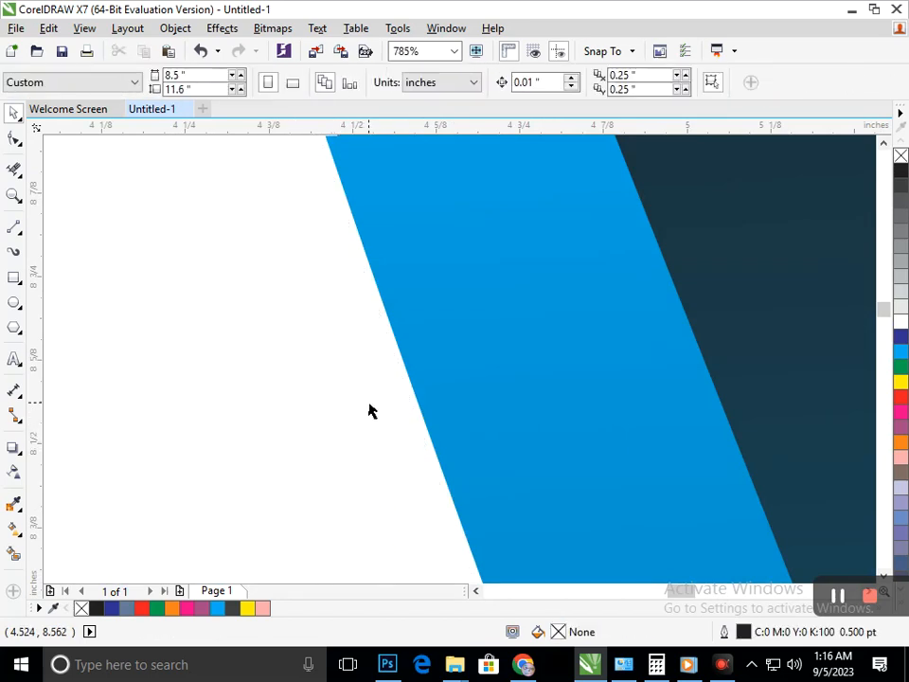
Group all the logo's objects and move the logo well off the page to its left.
{"action": "scroll", "coordinate": [416, 417], "scroll_direction": "down", "scroll_amount": 3}
{"action": "scroll", "coordinate": [422, 405], "scroll_direction": "down", "scroll_amount": 10}
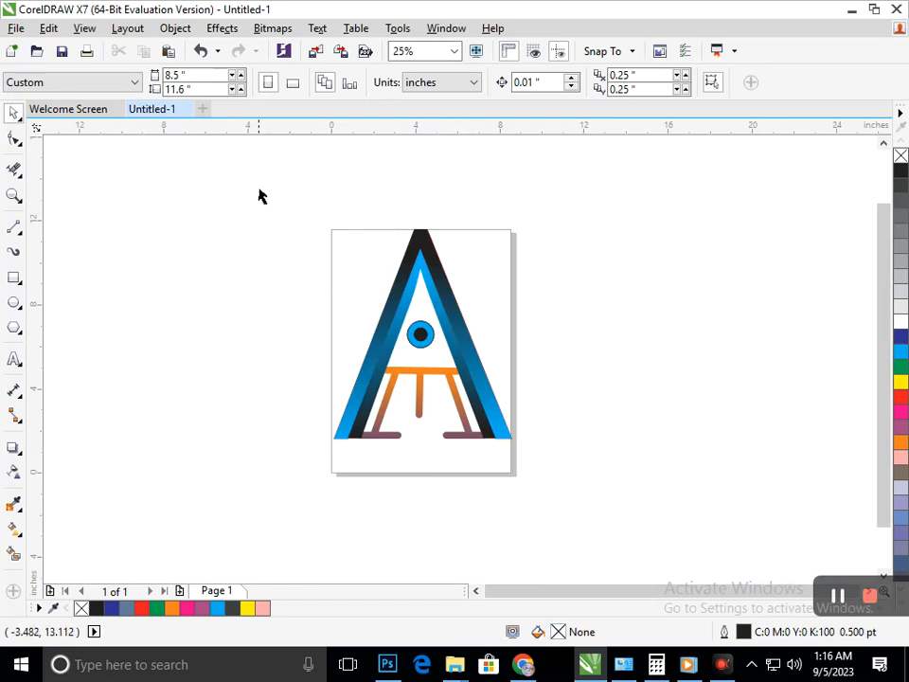
{"action": "left_click_drag", "start_coordinate": [390, 298], "coordinate": [561, 470]}
{"action": "left_click_drag", "start_coordinate": [486, 434], "coordinate": [300, 429]}
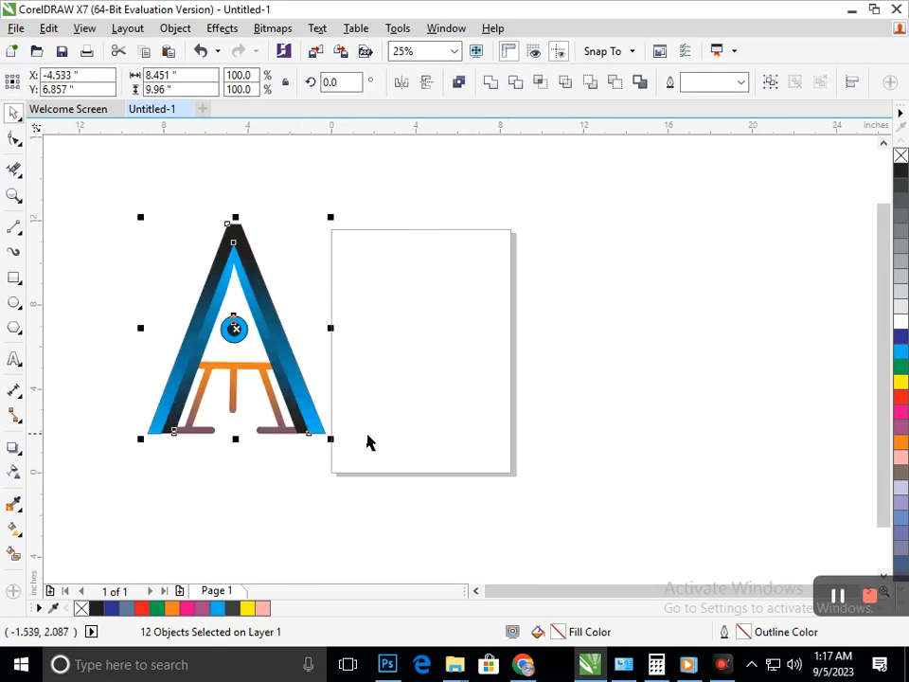
{"action": "scroll", "coordinate": [388, 381], "scroll_direction": "down", "scroll_amount": 1}
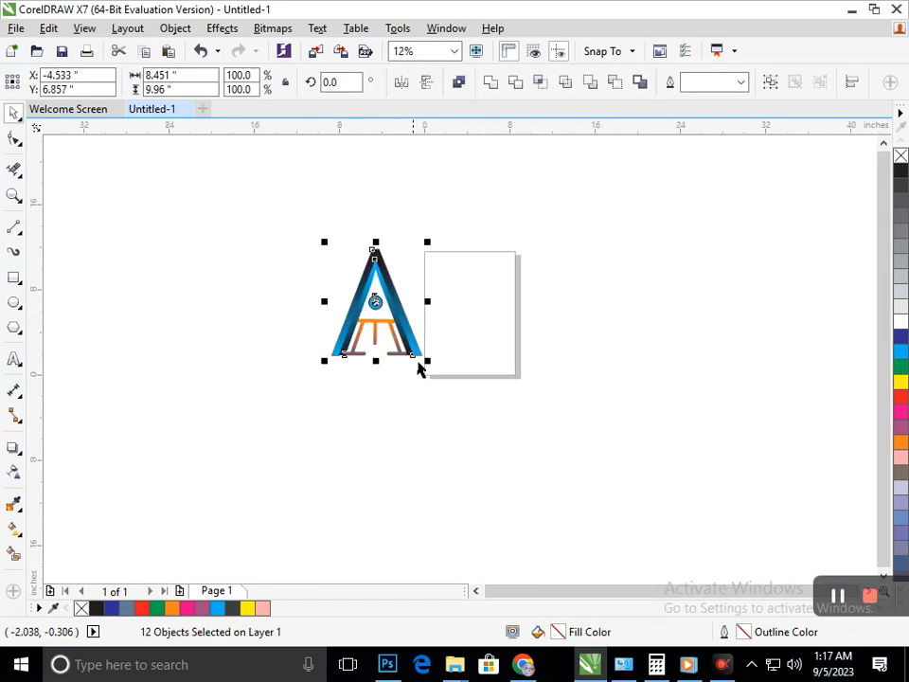
{"action": "key", "text": "ctrl+g"}
{"action": "left_click_drag", "start_coordinate": [335, 365], "coordinate": [138, 378]}
Scale the grouped logo down proportionally to 80.5%, about 6.8 by 8.0 inches.
{"action": "left_click", "coordinate": [105, 243]}
{"action": "left_click_drag", "start_coordinate": [105, 242], "coordinate": [248, 392]}
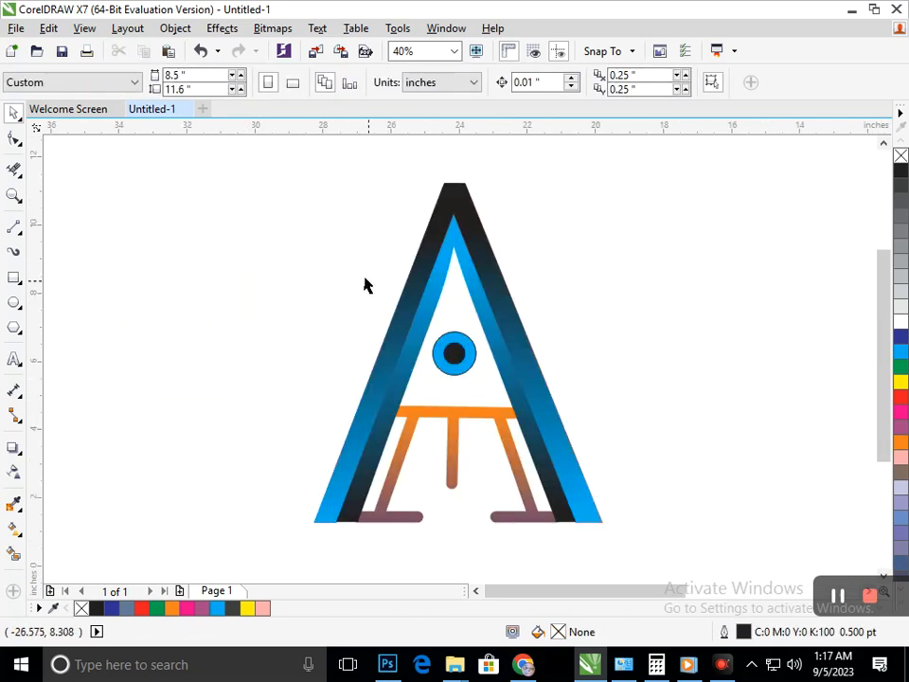
{"action": "left_click_drag", "start_coordinate": [251, 161], "coordinate": [654, 544]}
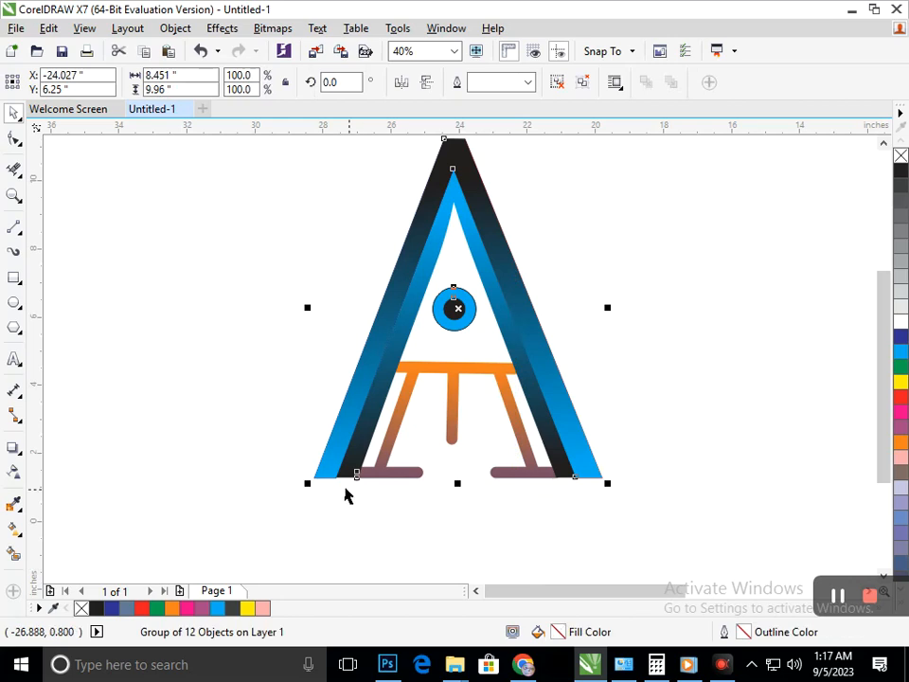
{"action": "left_click_drag", "start_coordinate": [309, 484], "coordinate": [372, 487]}
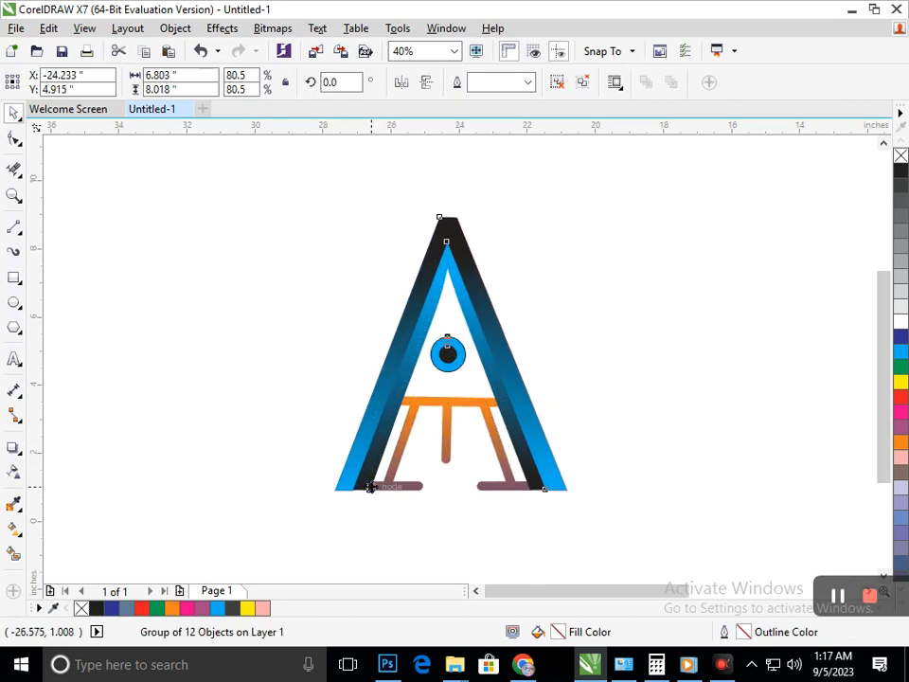
{"action": "left_click", "coordinate": [434, 515]}
Remove the outline from the whole grouped logo and deselect it.
{"action": "left_click", "coordinate": [487, 314]}
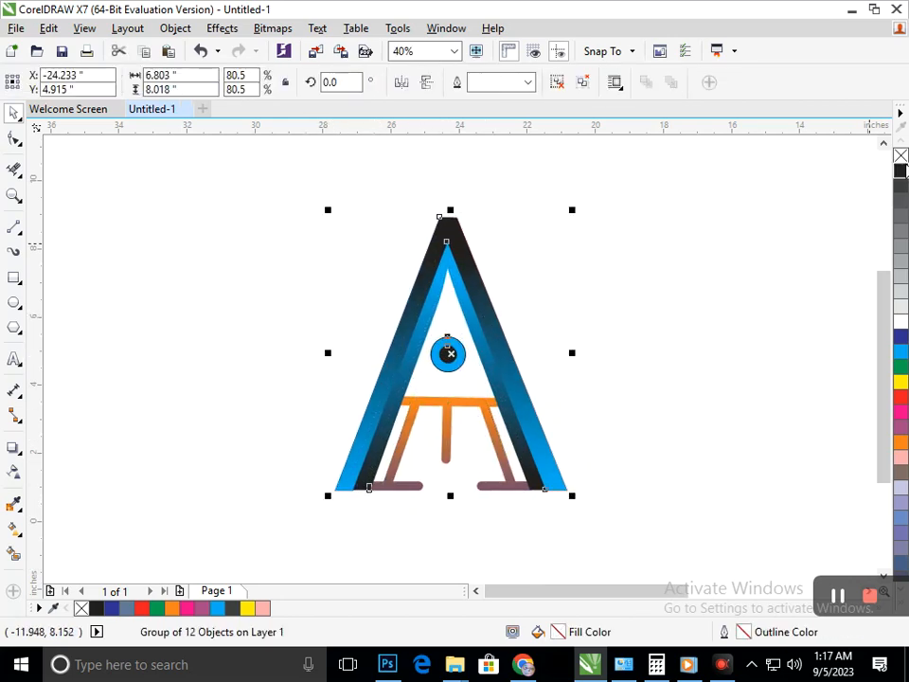
{"action": "left_click", "coordinate": [785, 270]}
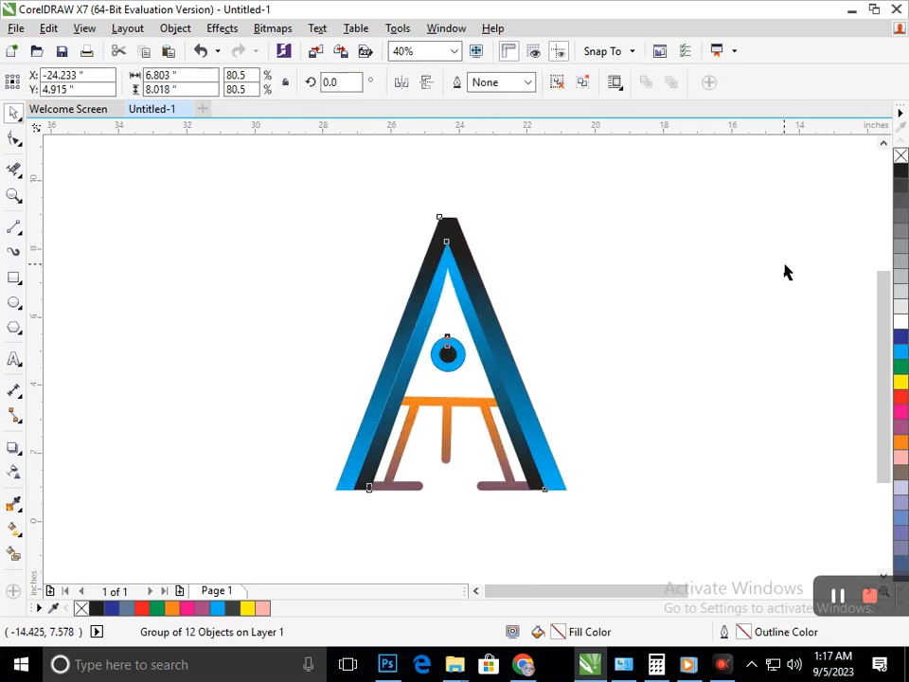
{"action": "left_click", "coordinate": [396, 421]}
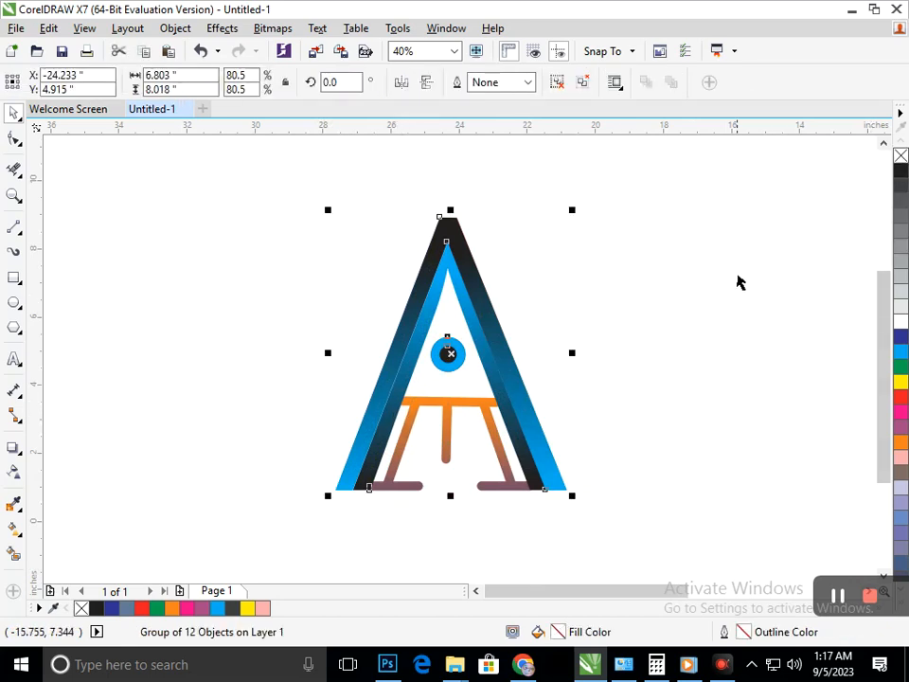
{"action": "left_click", "coordinate": [739, 282]}
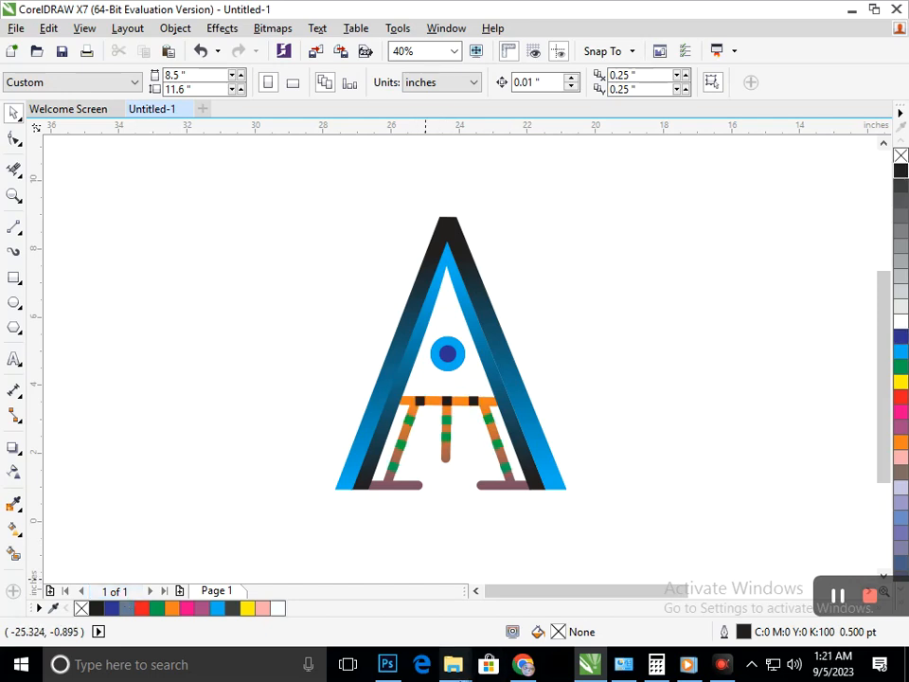
{"action": "mouse_move", "coordinate": [453, 664]}
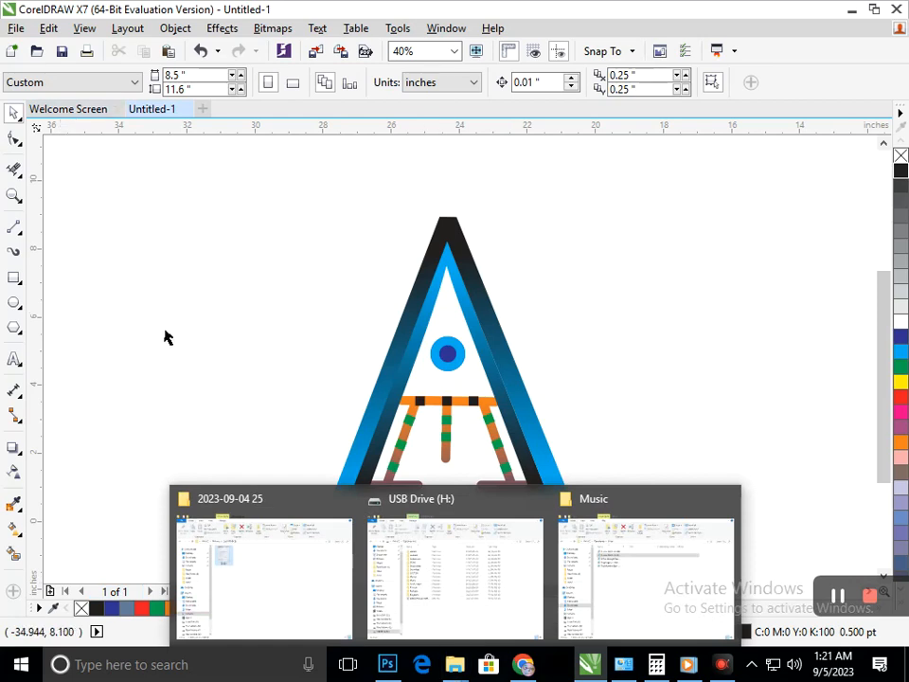